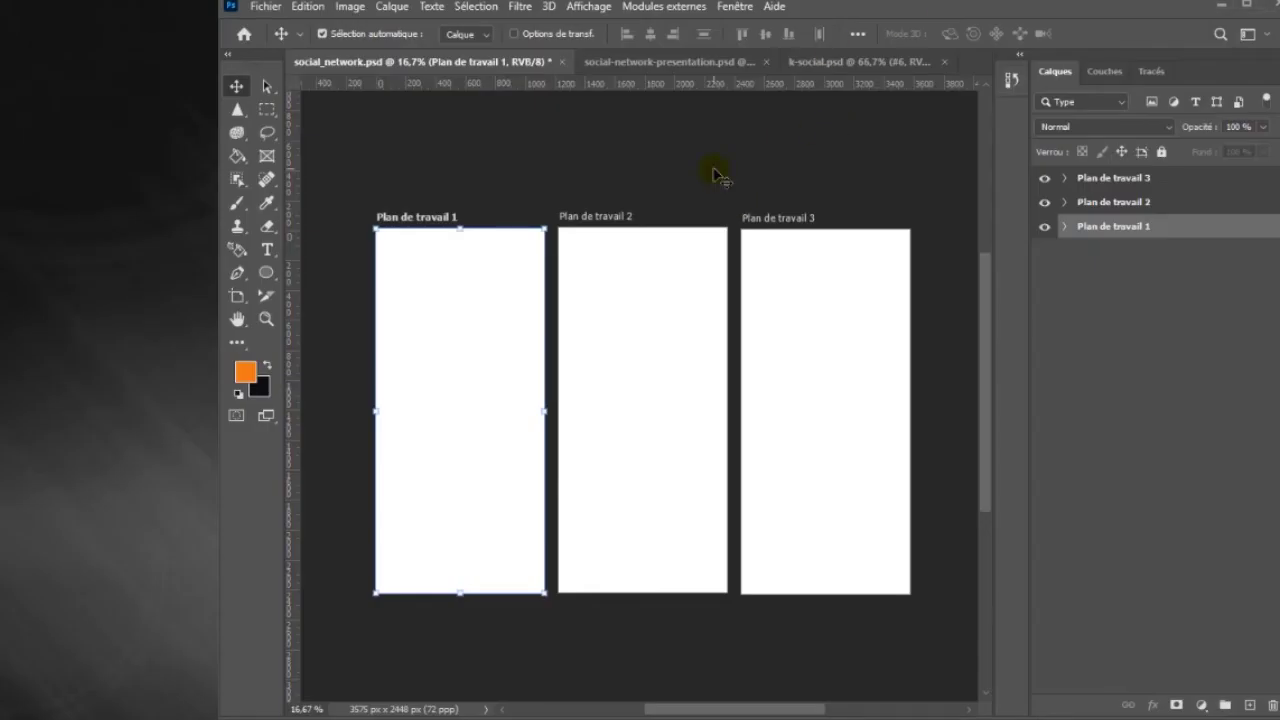
- Set the foreground colour to a light blue (about 5ba8f7)
click(245, 372)
drag(1100, 285, 907, 277)
click(843, 418)
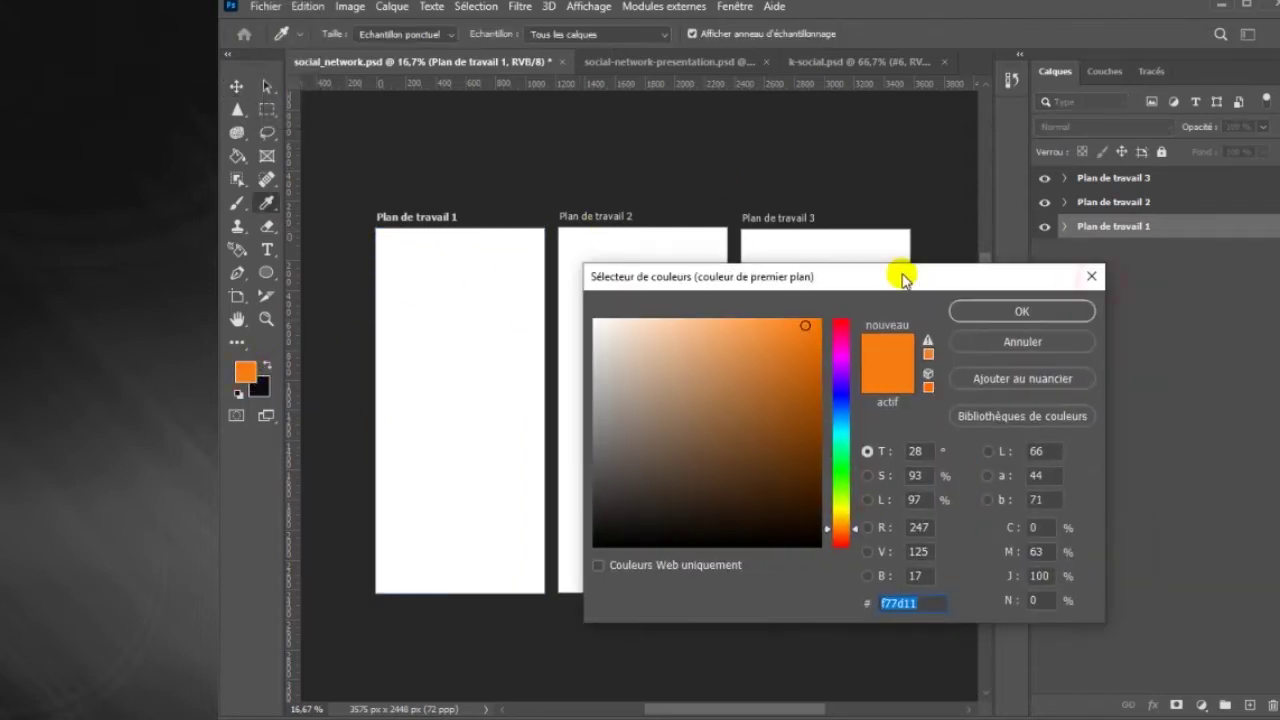
mouse_move(805, 326)
mouse_down()
mouse_move(737, 326)
mouse_move(788, 327)
mouse_up()
click(854, 414)
click(1026, 311)
- Select the Plan de travail 1 artboard and switch to the Ellipse tool
key(v)
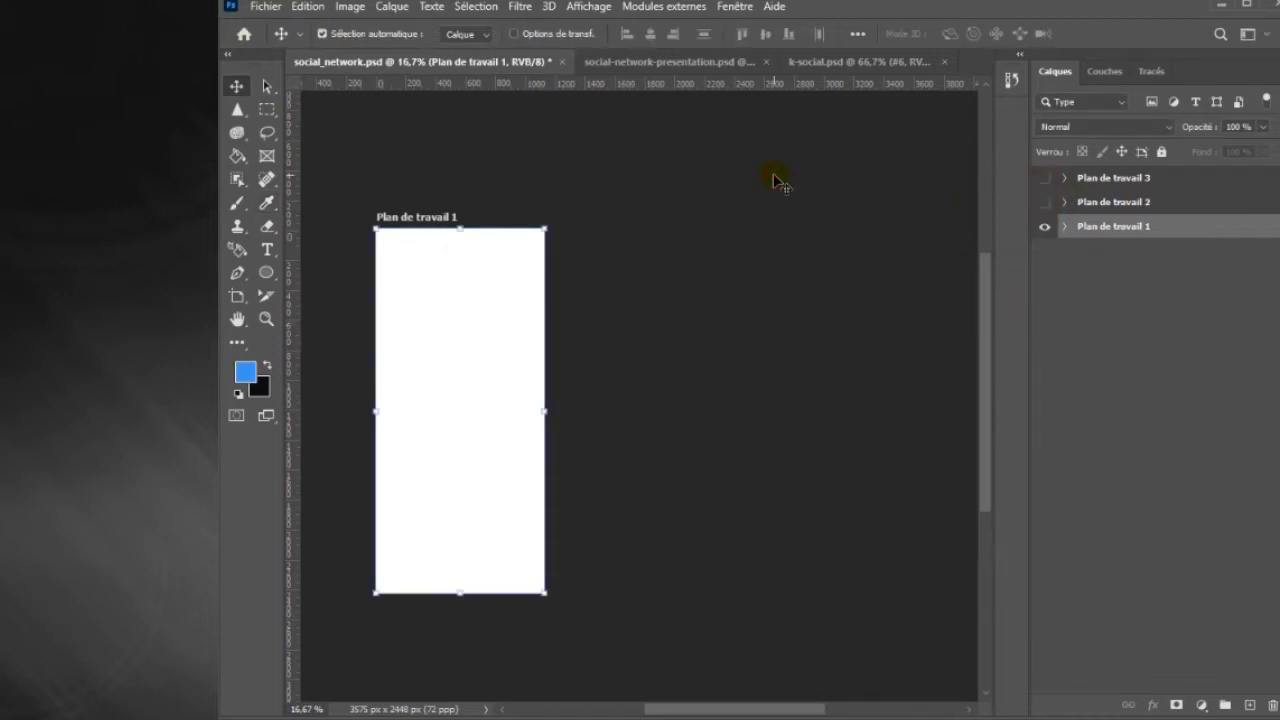
mouse_move(659, 316)
mouse_down()
mouse_move(723, 306)
mouse_move(657, 303)
mouse_up()
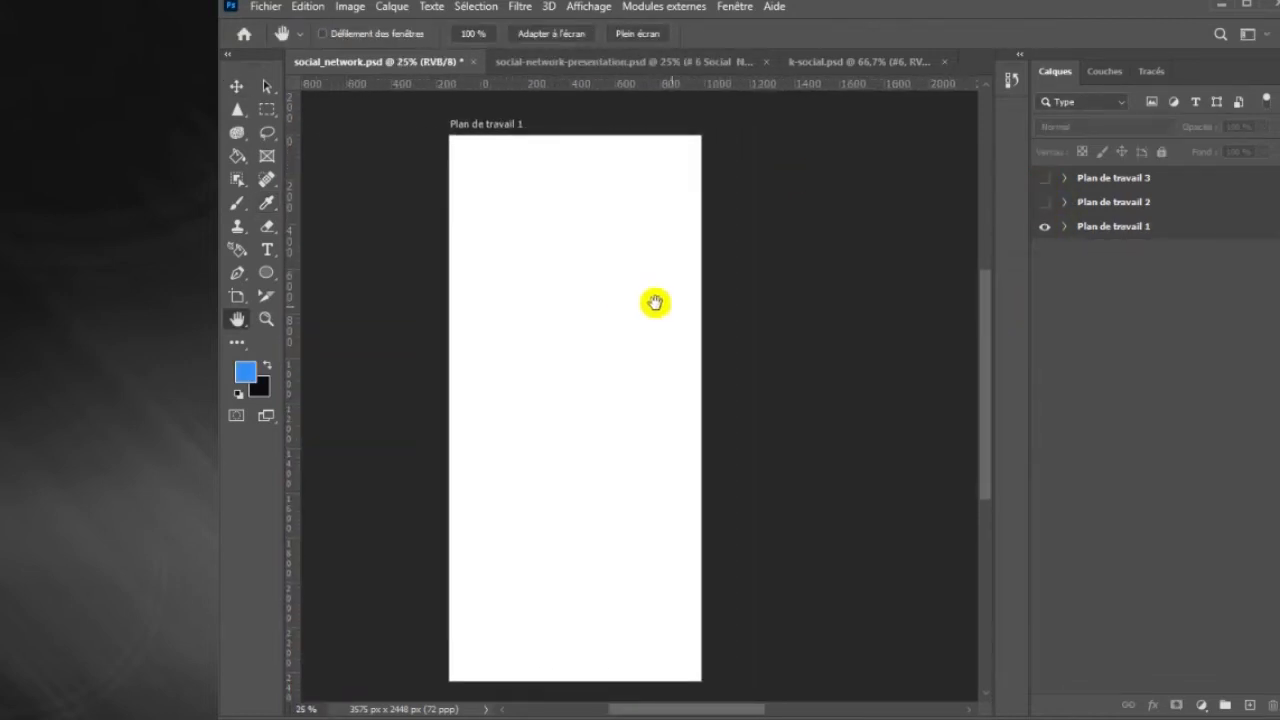
click(1112, 229)
right_click(266, 272)
click(360, 303)
- Draw a blue circle near the top and place duplicate copies around the artboard
drag(515, 201, 641, 326)
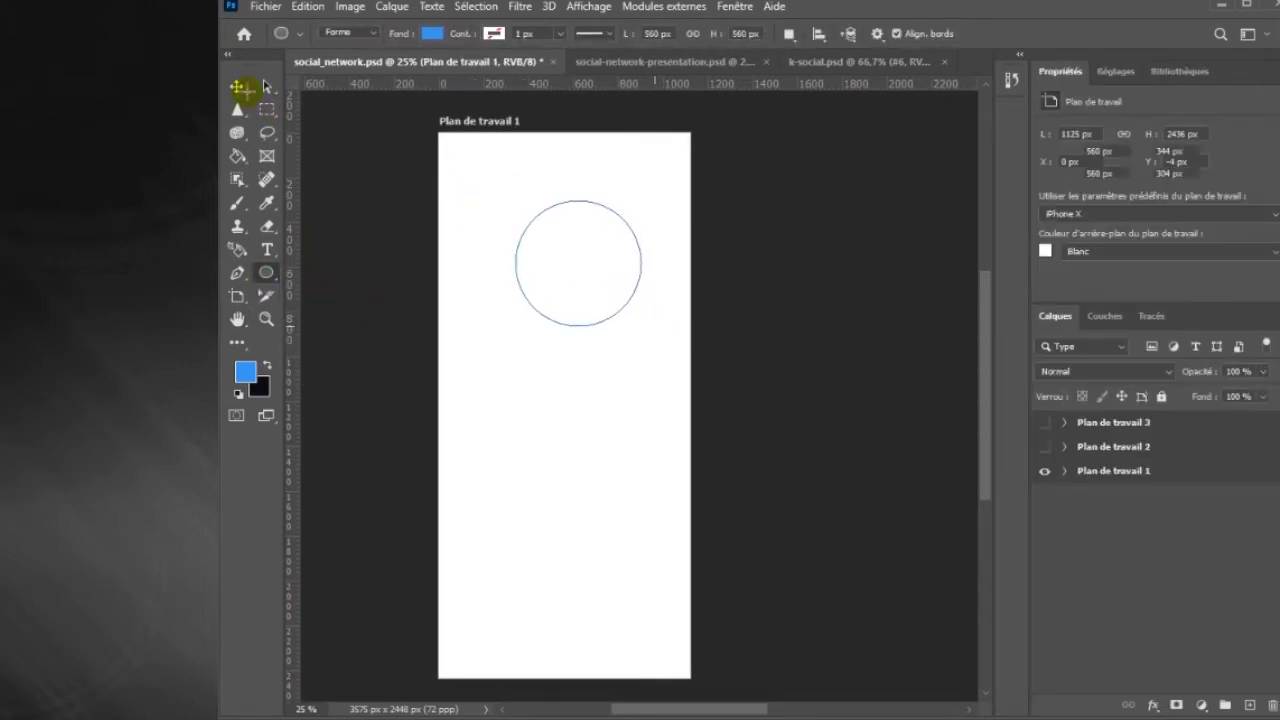
click(737, 6)
click(826, 490)
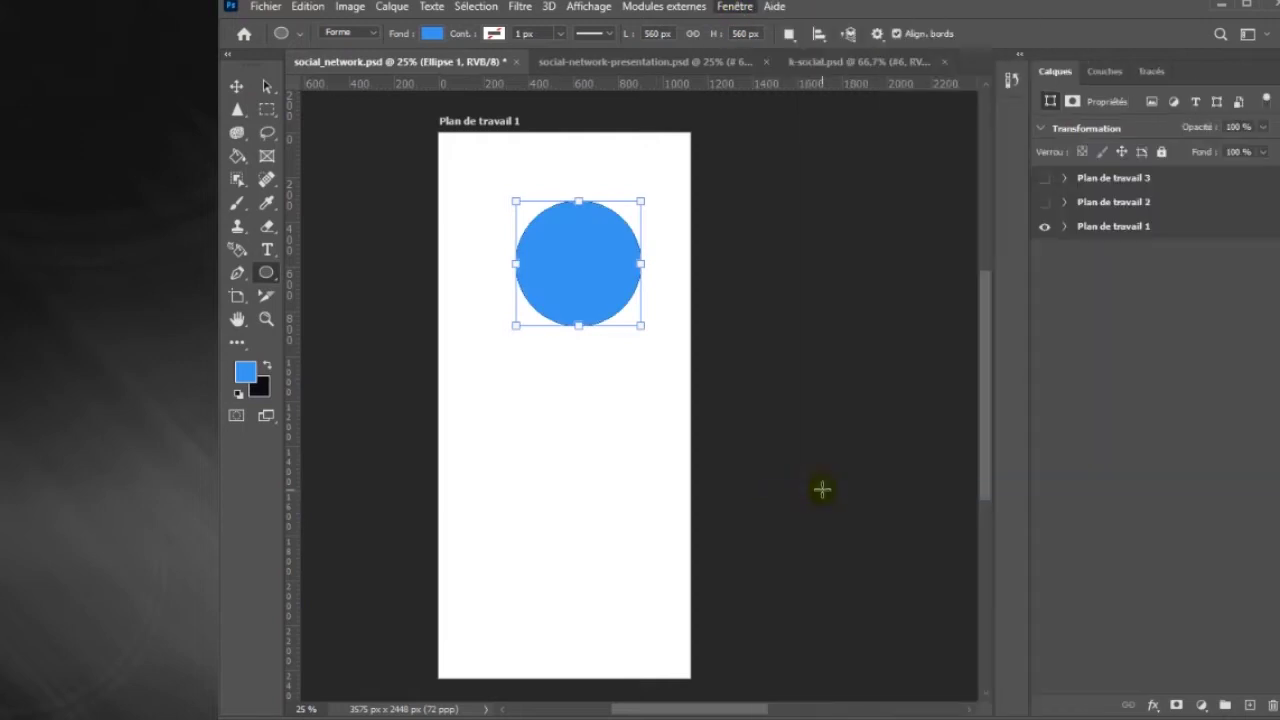
click(237, 86)
mouse_move(628, 271)
mouse_down()
mouse_move(597, 285)
mouse_move(708, 152)
mouse_up()
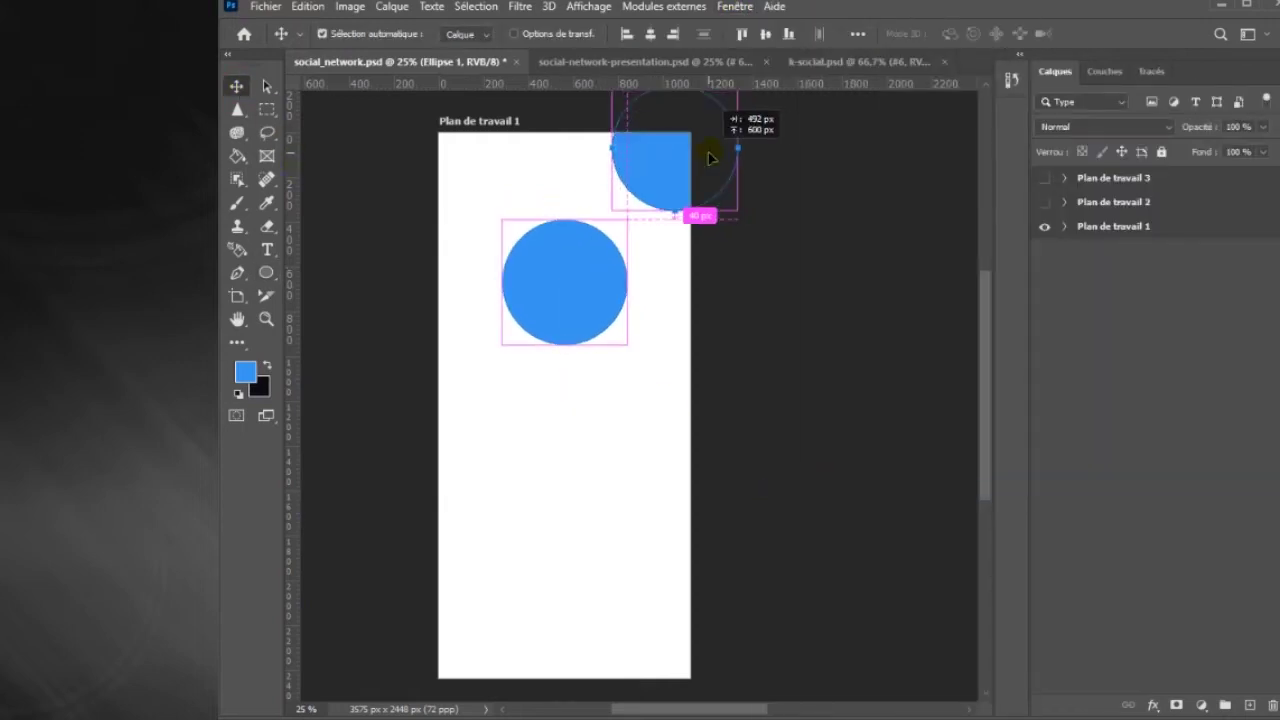
mouse_move(550, 295)
mouse_down()
mouse_move(457, 166)
mouse_move(715, 325)
mouse_move(714, 370)
mouse_up()
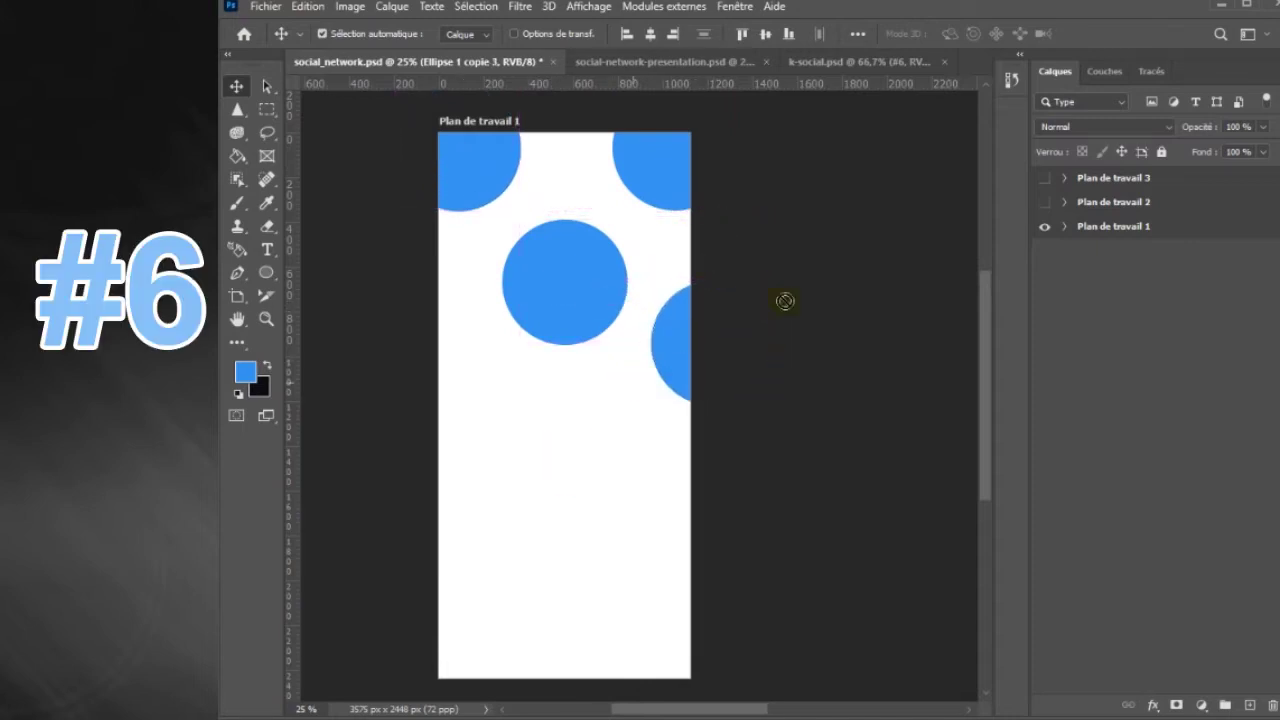
- Copy the right-edge circle to the left edge, enlarged to about 144%
click(1157, 228)
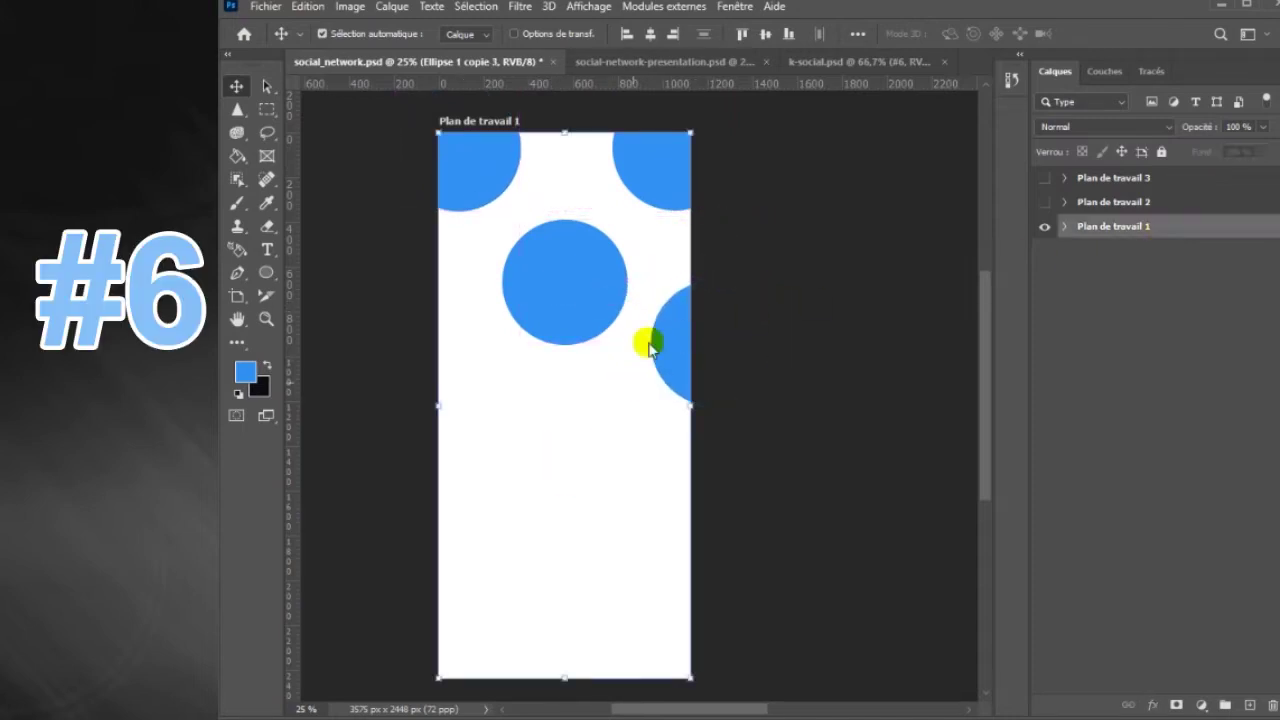
click(1064, 226)
click(1082, 256)
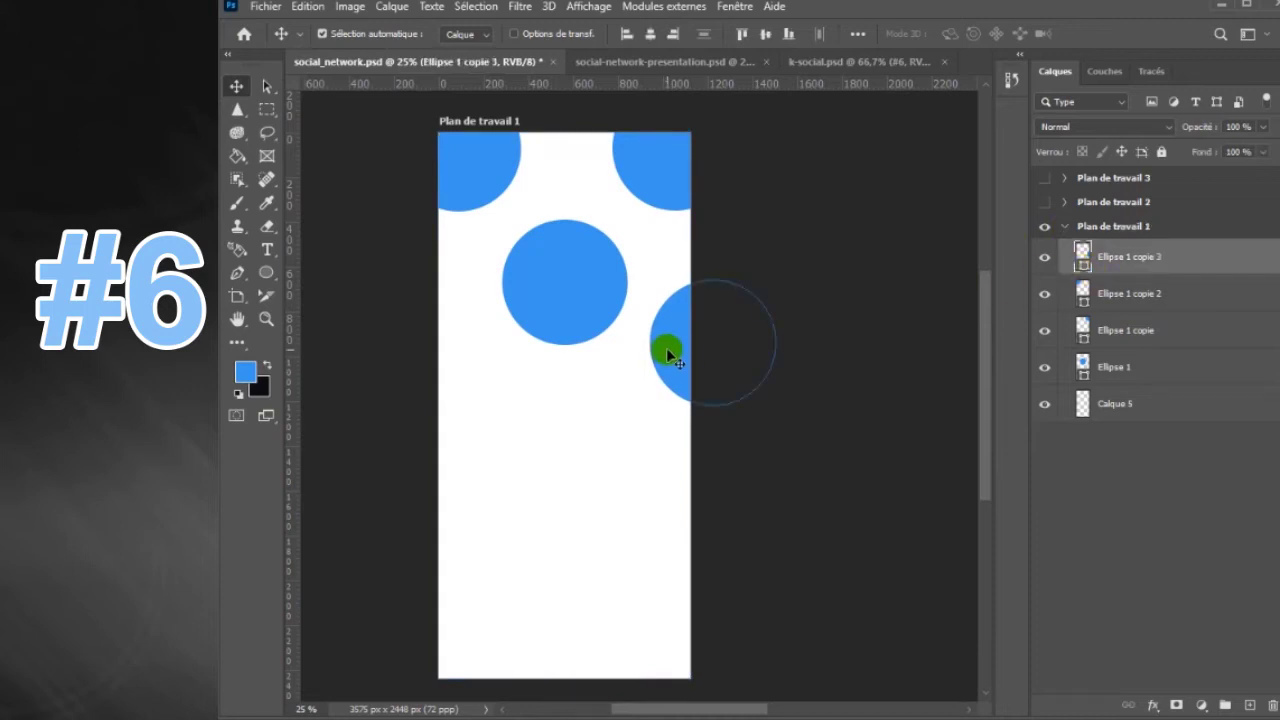
drag(674, 354, 526, 436)
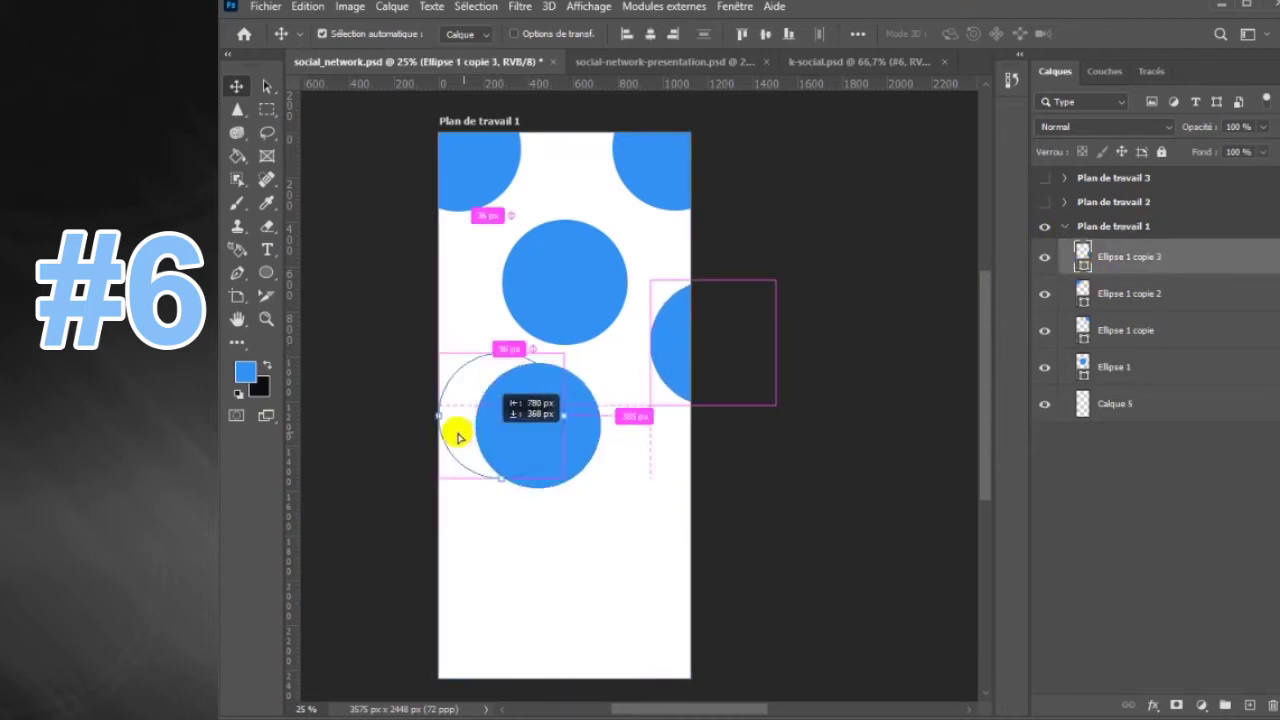
drag(526, 436, 530, 405)
key(ctrl+t)
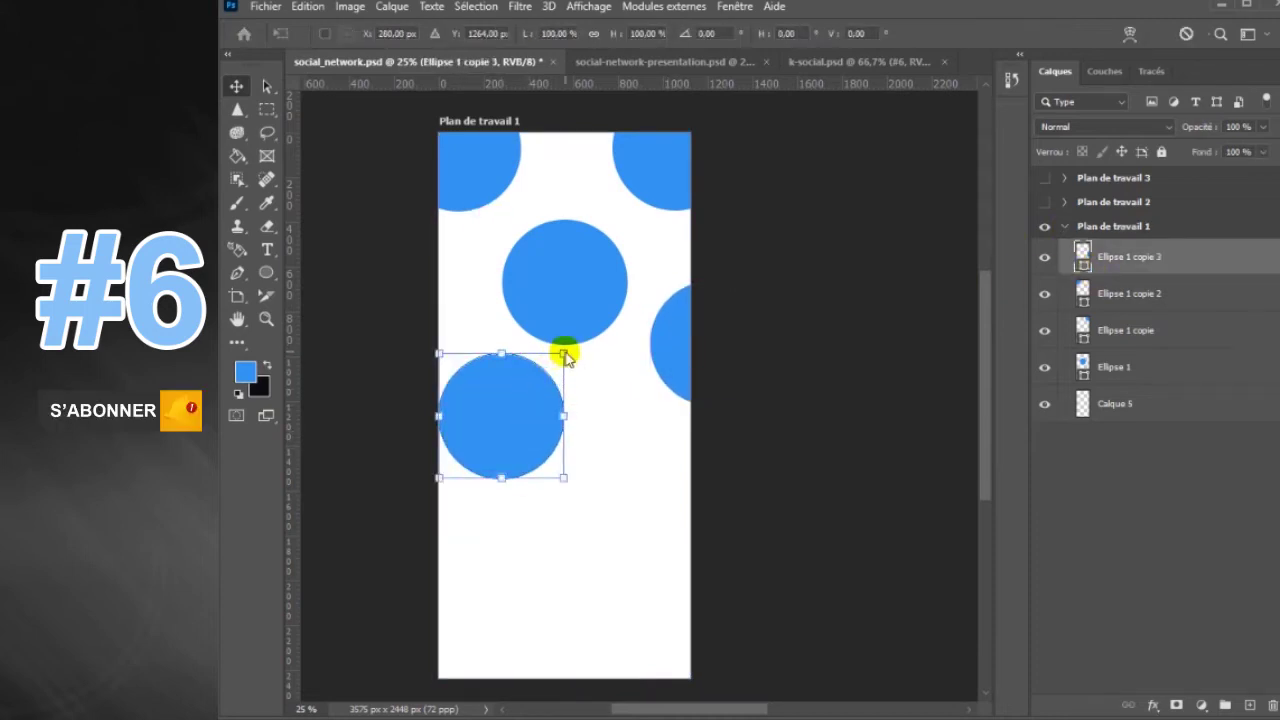
drag(563, 353, 590, 326)
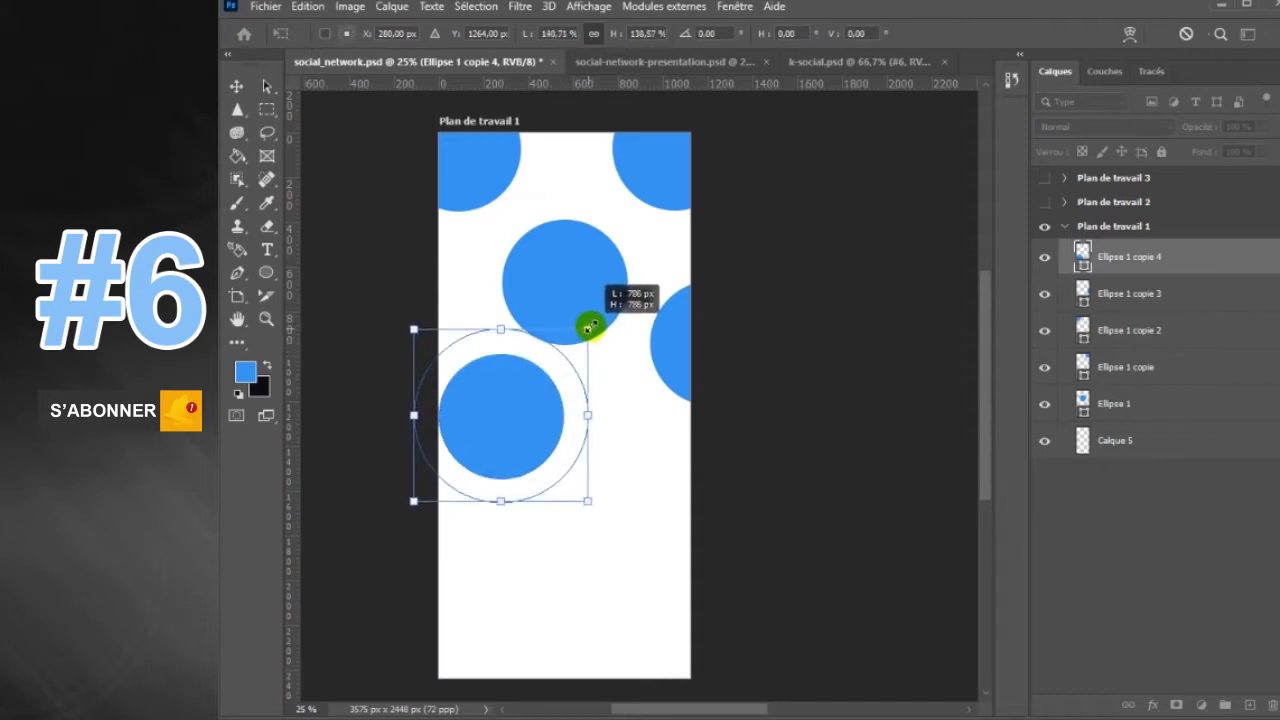
drag(526, 416, 500, 416)
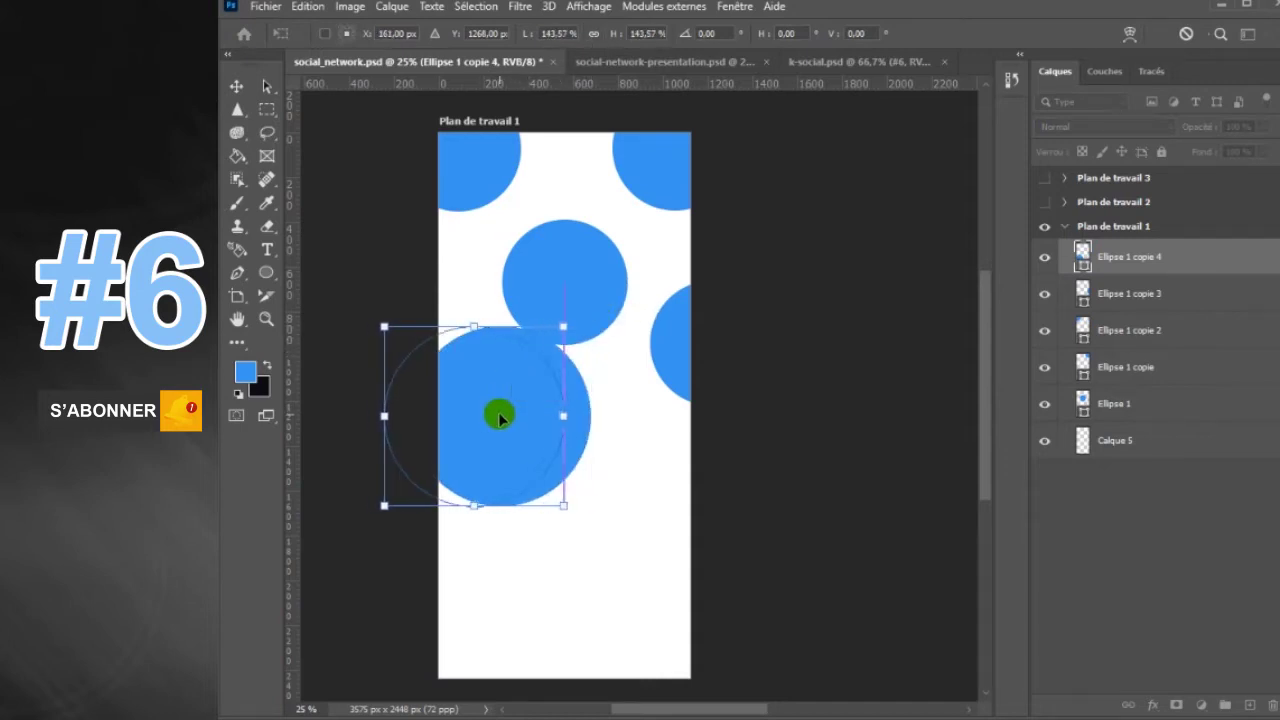
key(Return)
- Nudge the middle and top-right circles, and add a lower-right copy shrunk to about 40%
drag(594, 291, 594, 261)
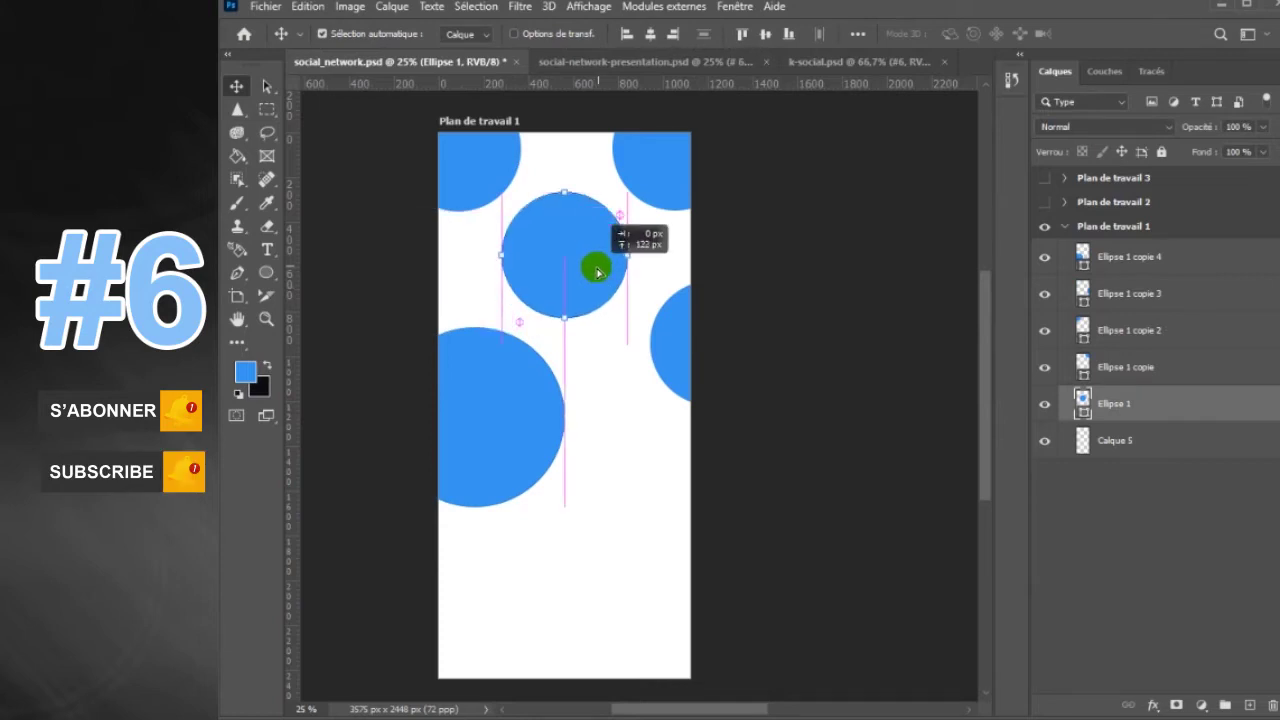
drag(672, 190, 686, 170)
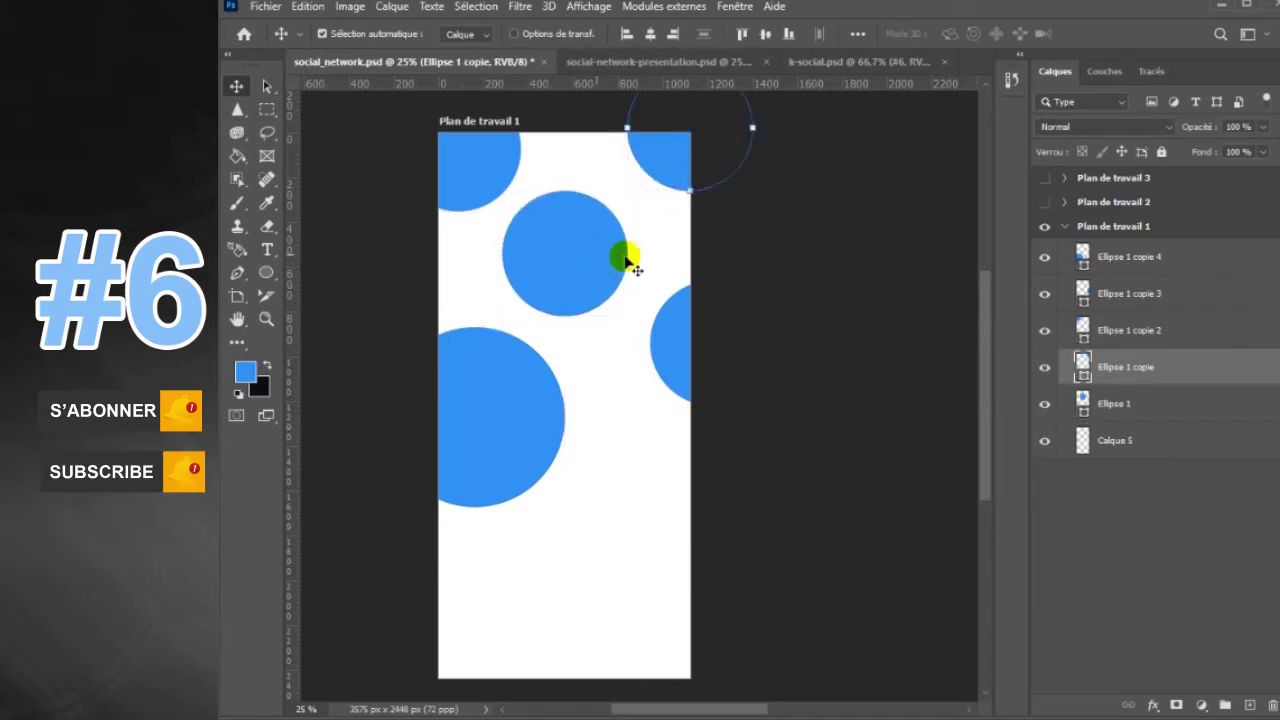
drag(674, 350, 591, 491)
key(ctrl+t)
drag(689, 428, 640, 466)
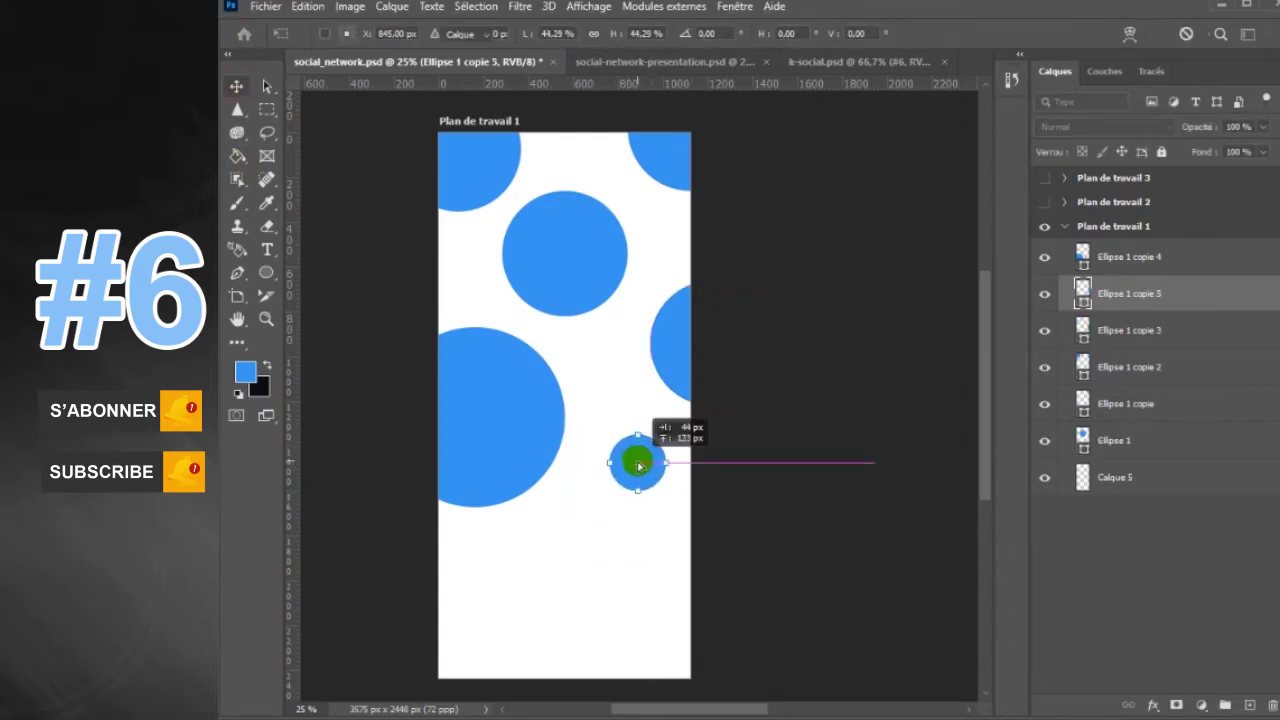
key(Return)
click(1160, 256)
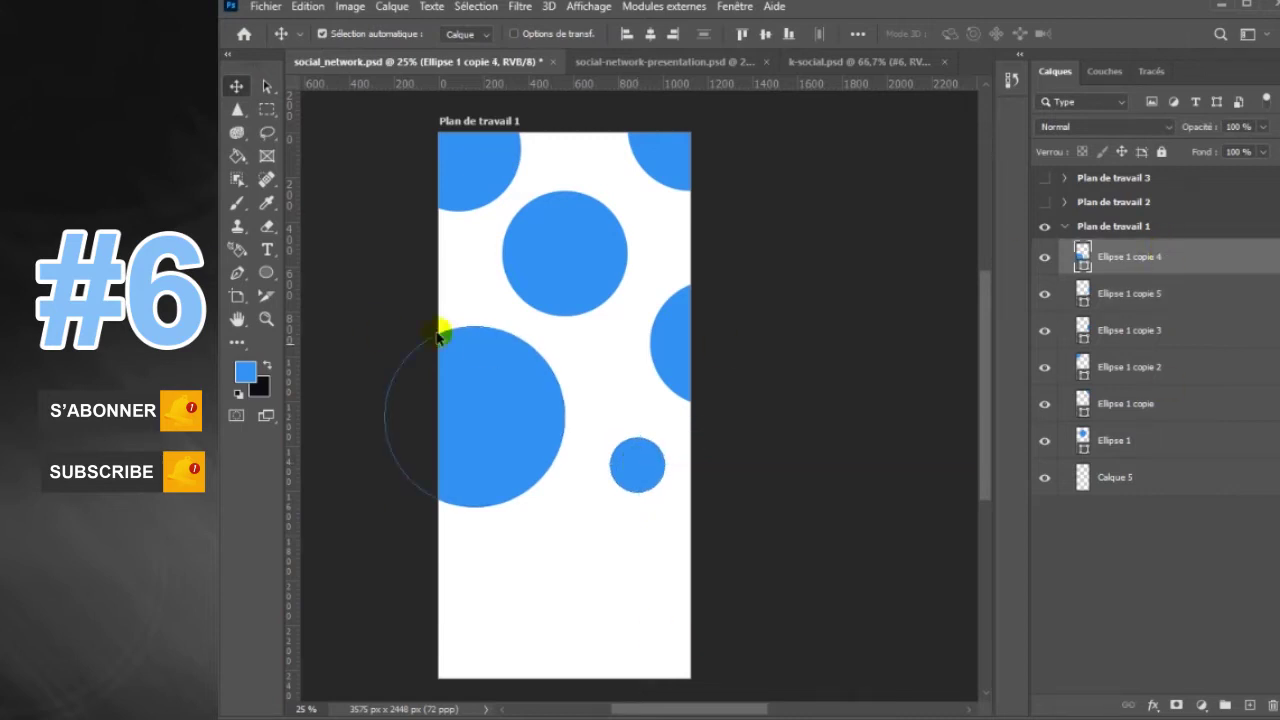
right_click(266, 272)
click(330, 274)
- Draw a rounded-rectangle pill near the bottom, duplicate it right, and scale both to about 78%
drag(466, 616, 558, 645)
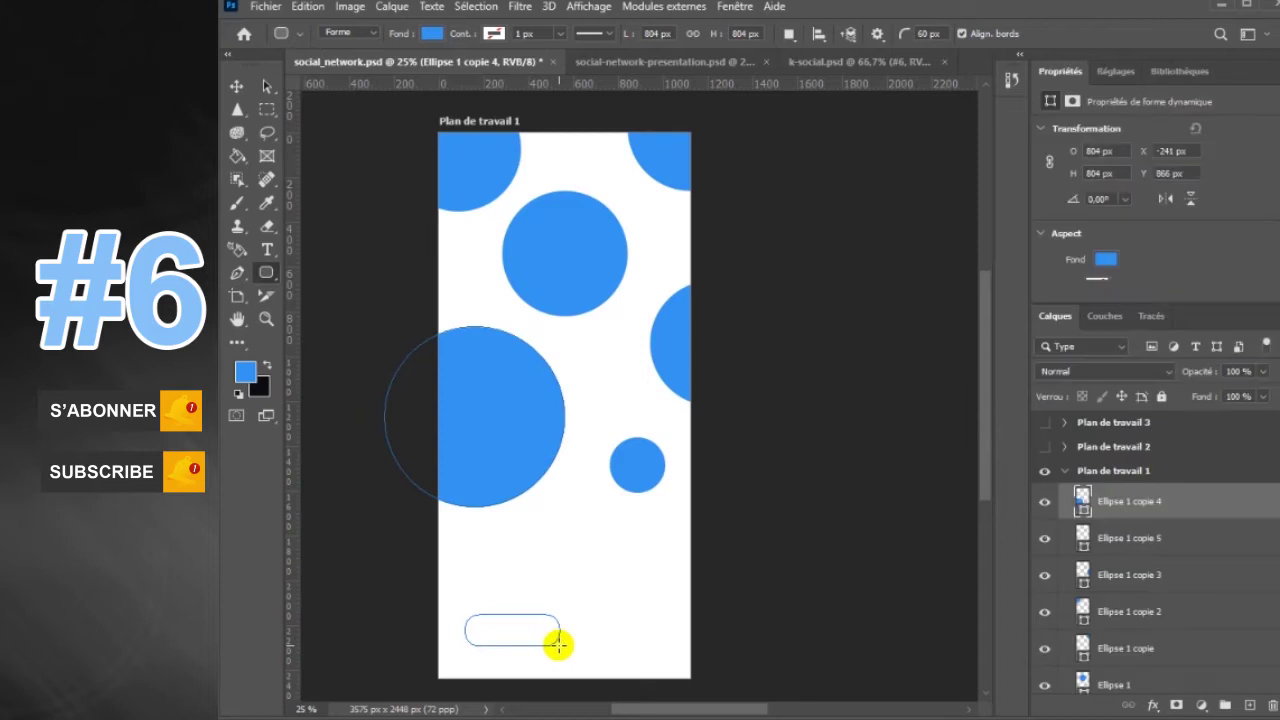
key(v)
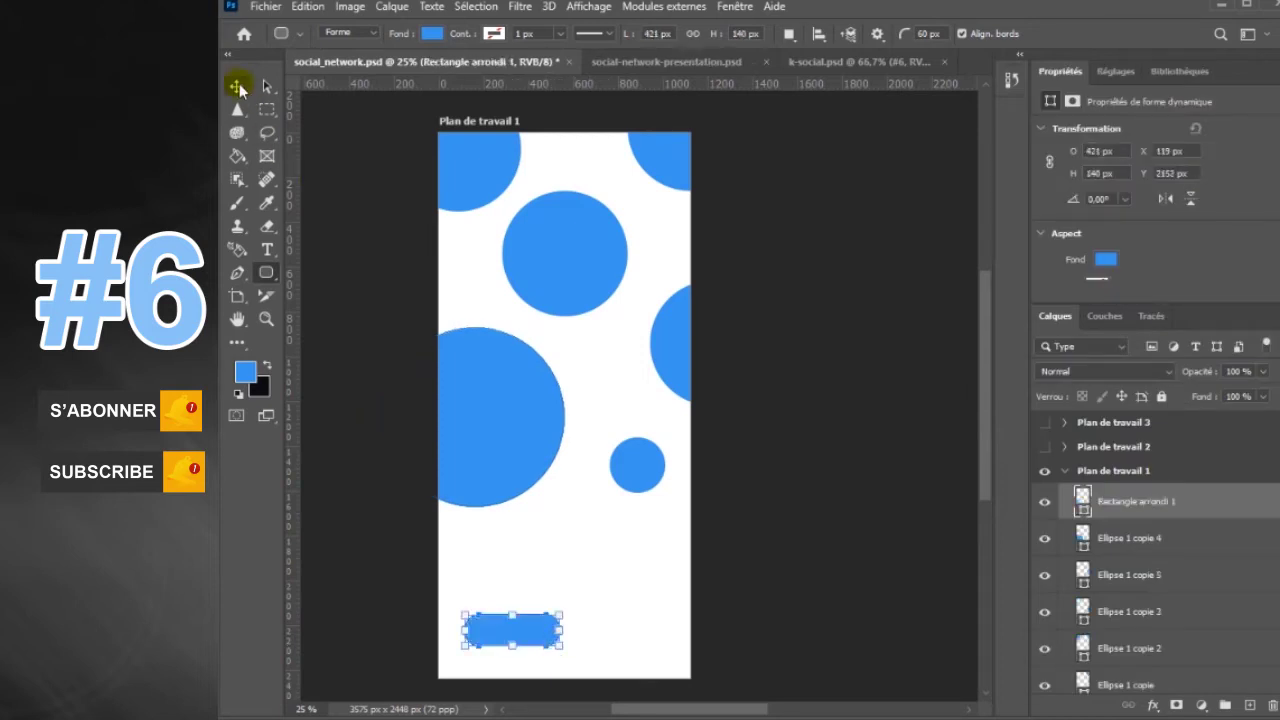
click(528, 628)
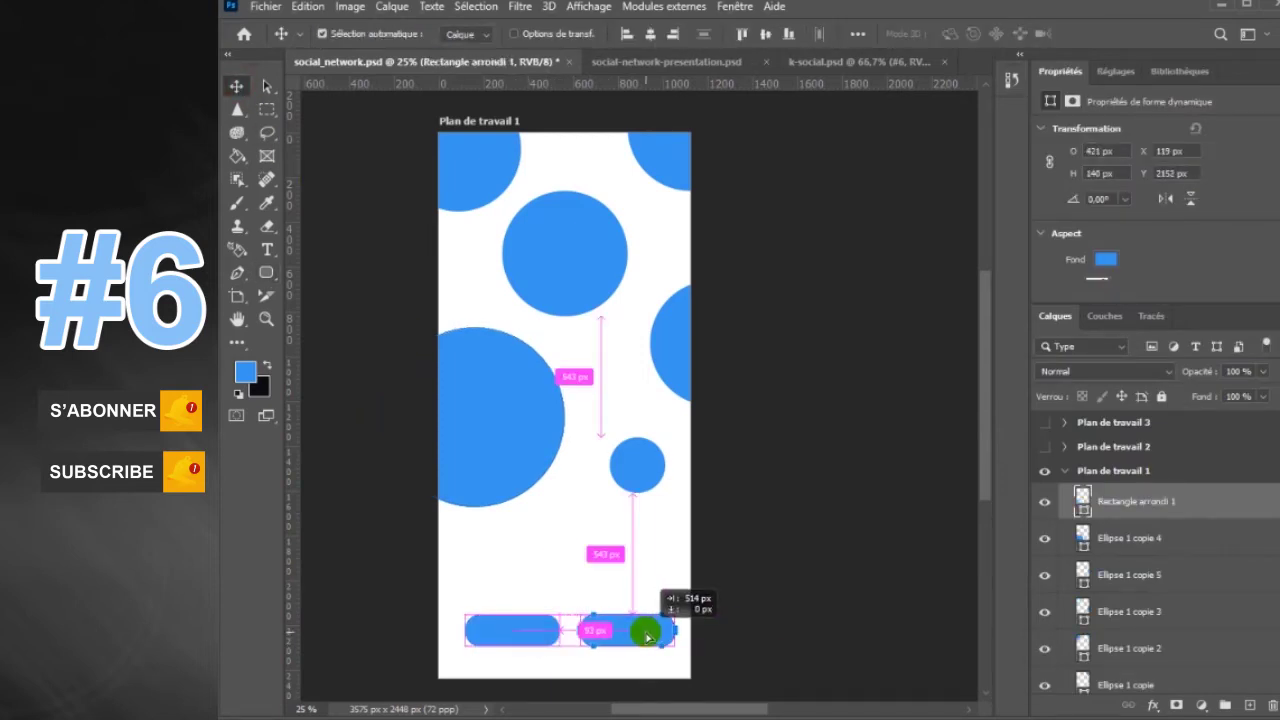
drag(640, 632, 645, 630)
shift+click(1148, 539)
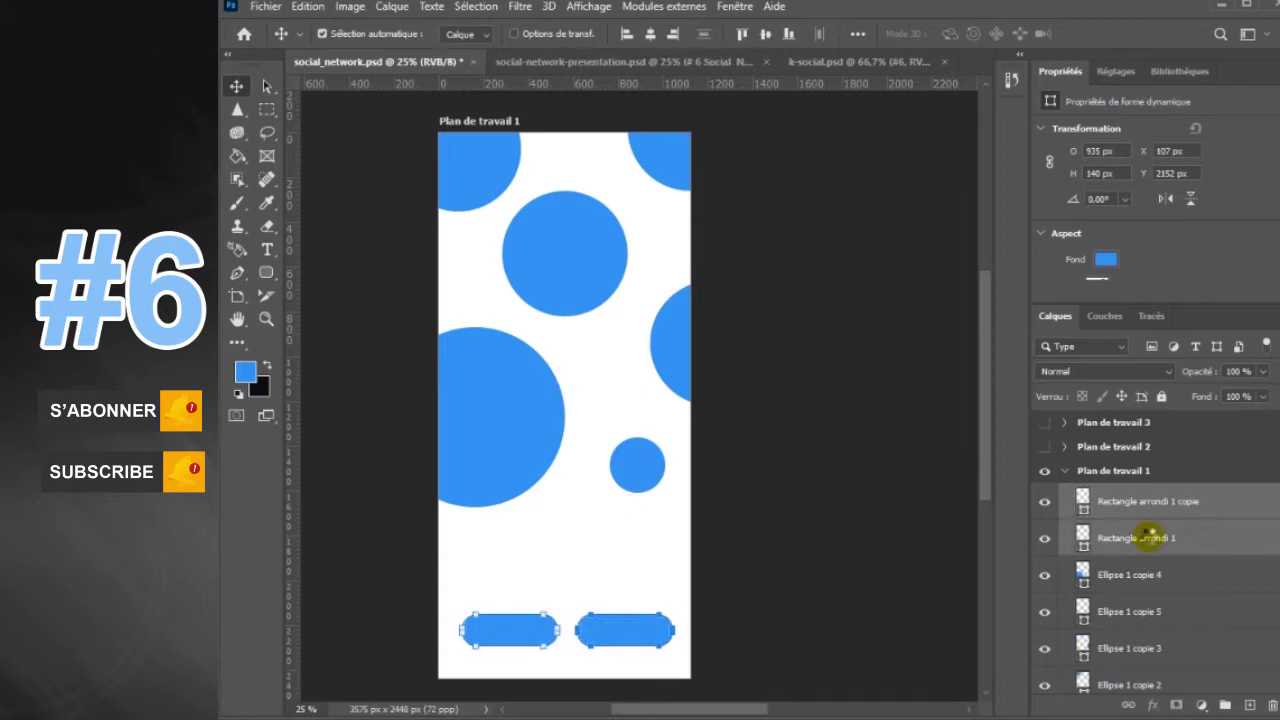
key(ctrl+t)
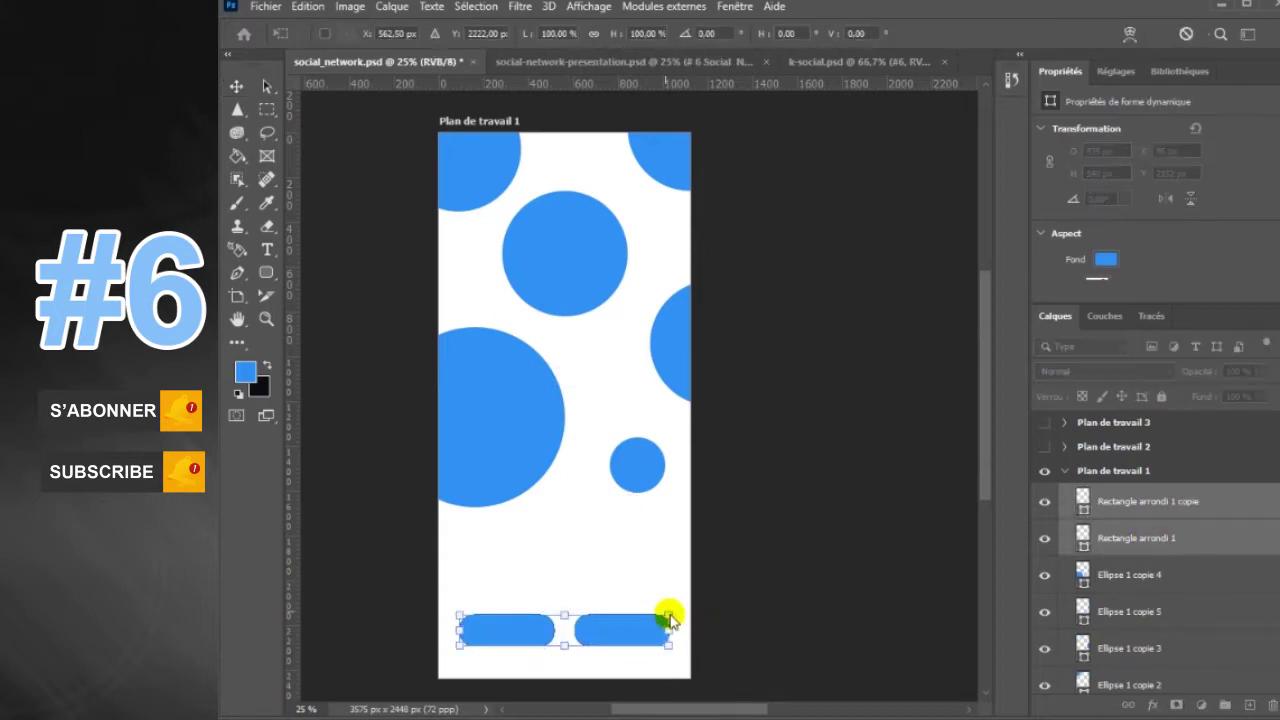
drag(668, 618, 600, 633)
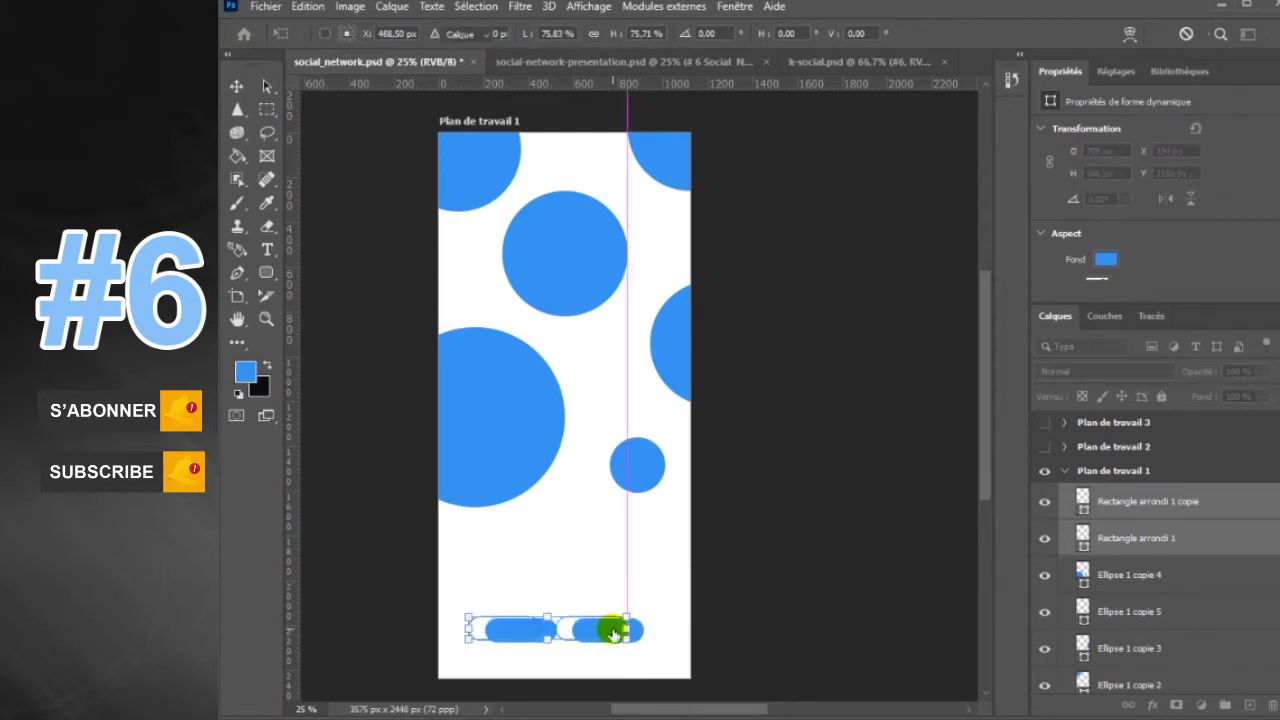
key(Return)
- Move the right pill toward the right edge and start a thin bar above the left pill
click(1224, 508)
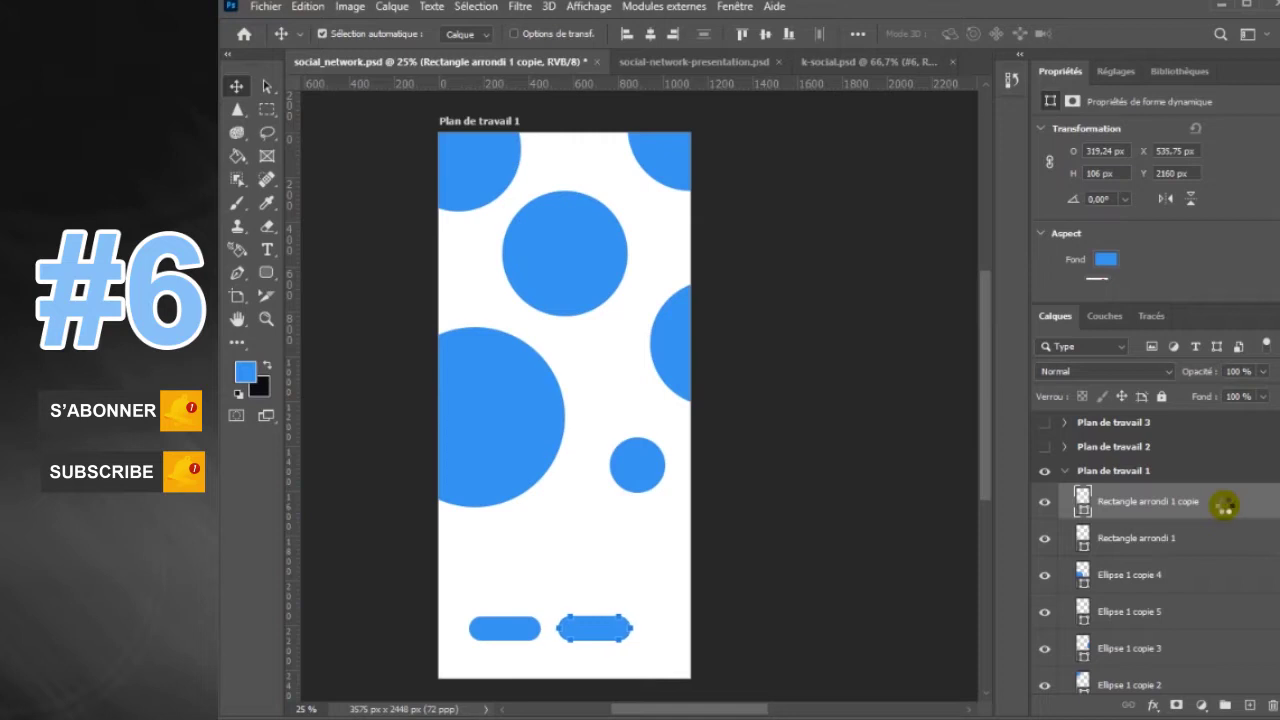
drag(627, 630, 661, 630)
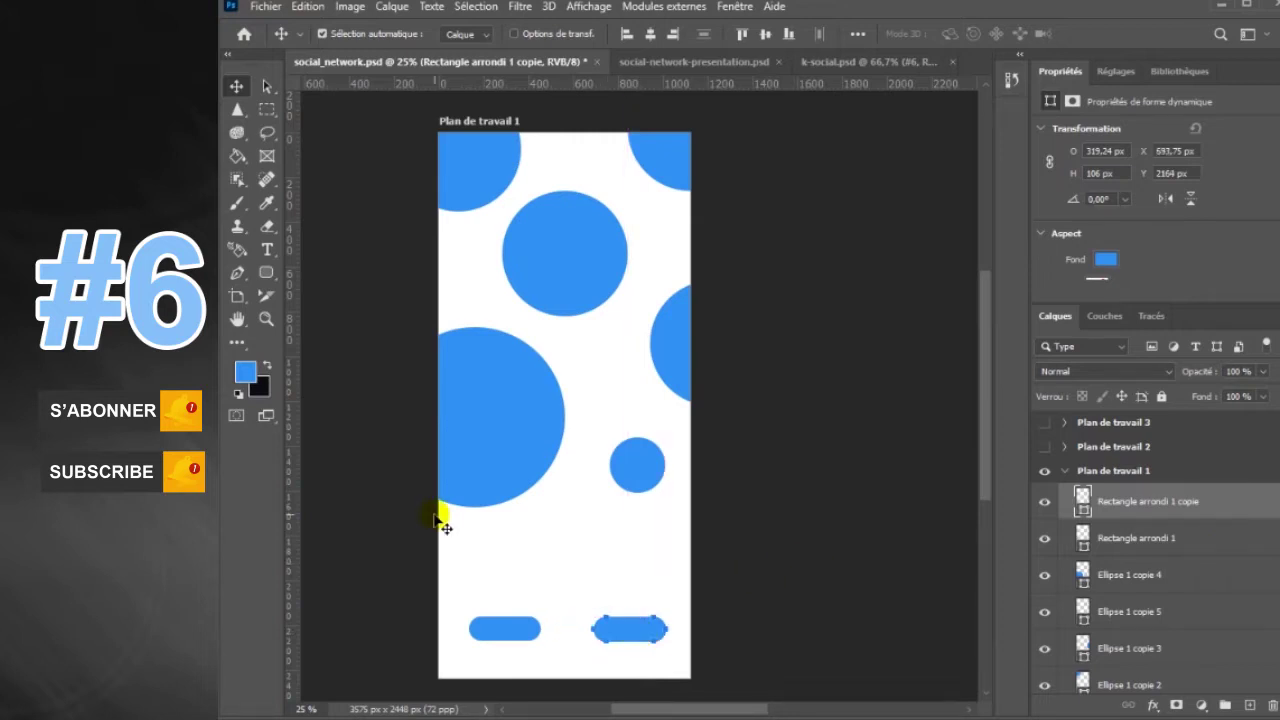
drag(265, 275, 341, 298)
drag(462, 567, 495, 572)
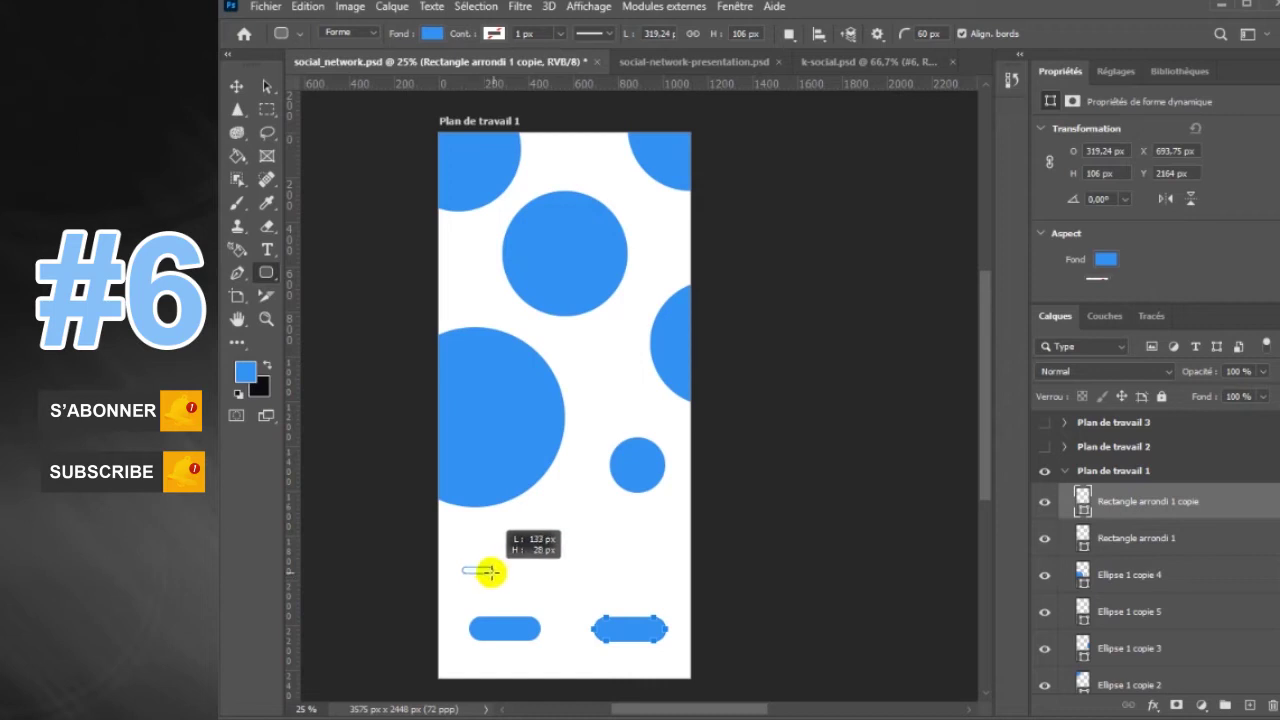
- Finish the thin bar above the left pill and duplicate the artboard
drag(490, 572, 488, 571)
click(237, 88)
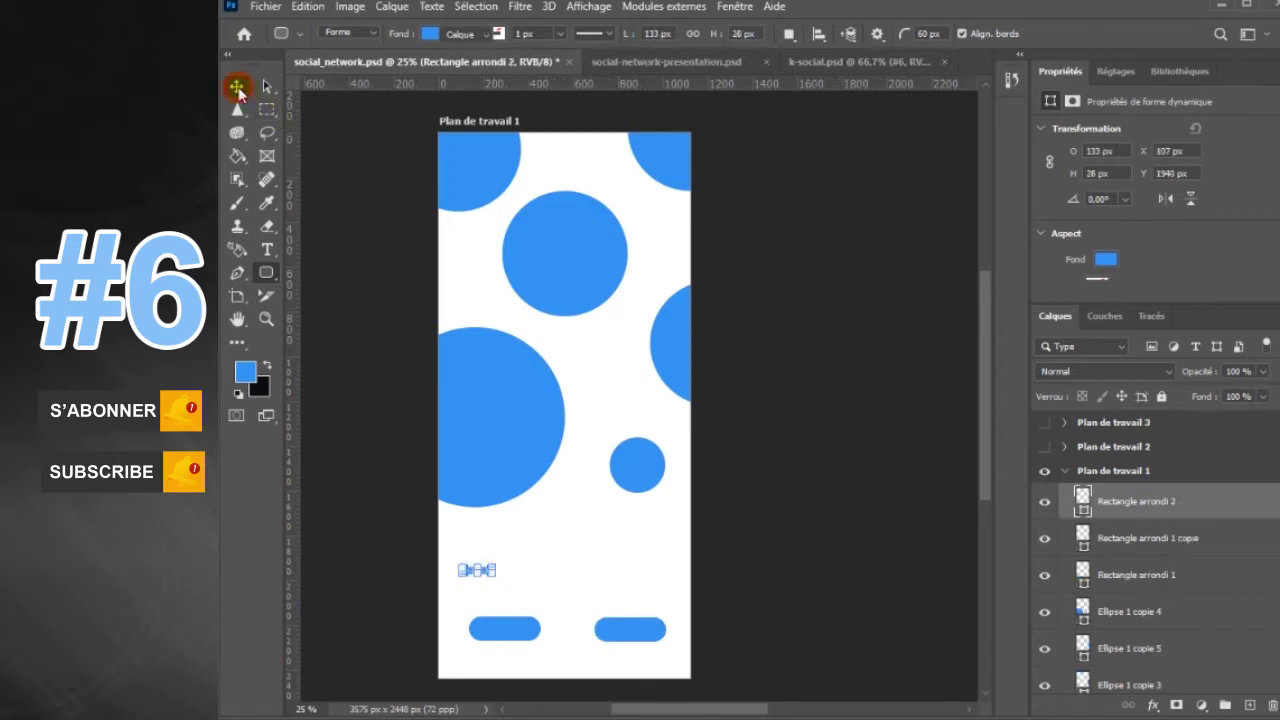
click(586, 543)
key(ctrl+j)
drag(749, 708, 703, 710)
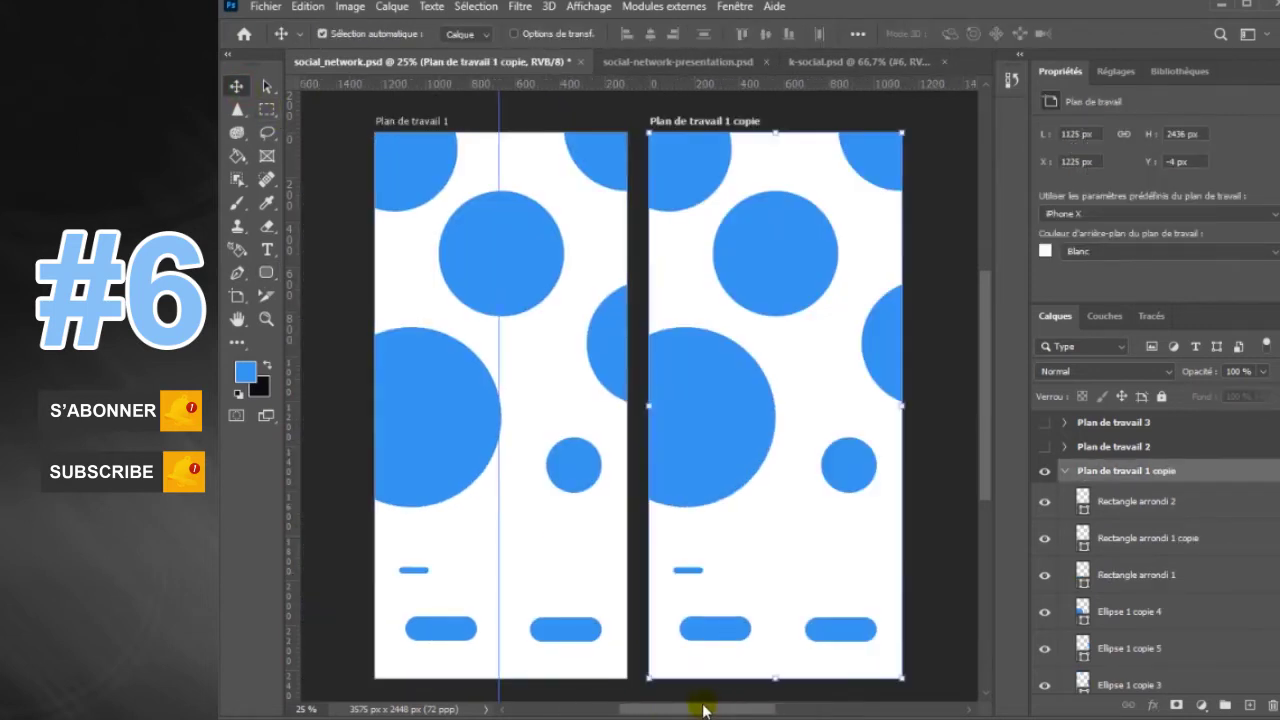
- Close the Properties panel, then hide and delete the copied artboard
click(736, 8)
click(826, 563)
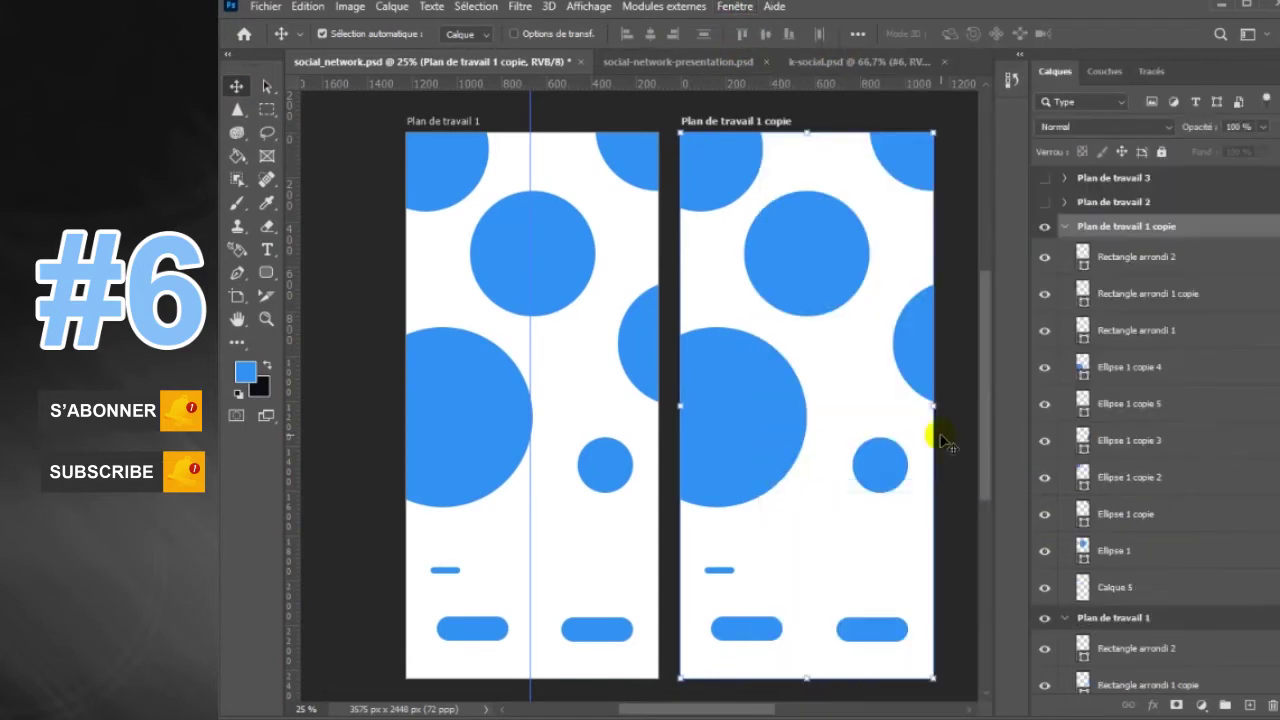
click(1130, 262)
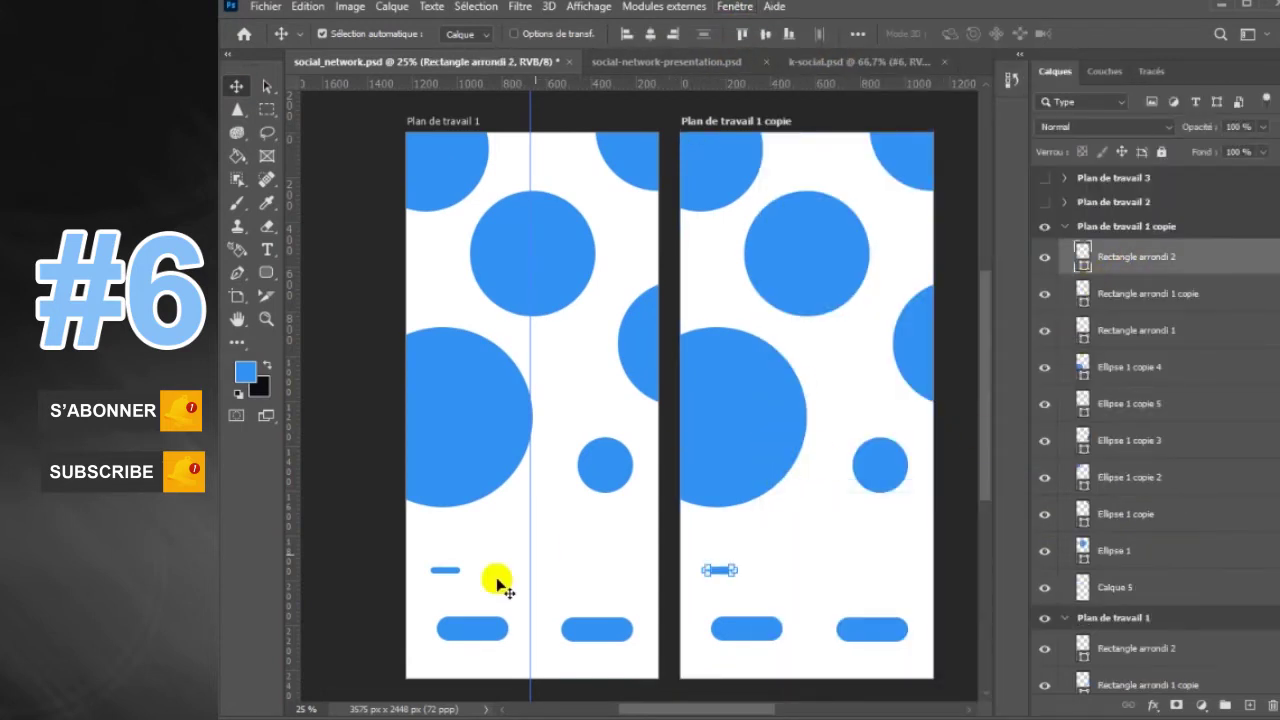
click(1063, 227)
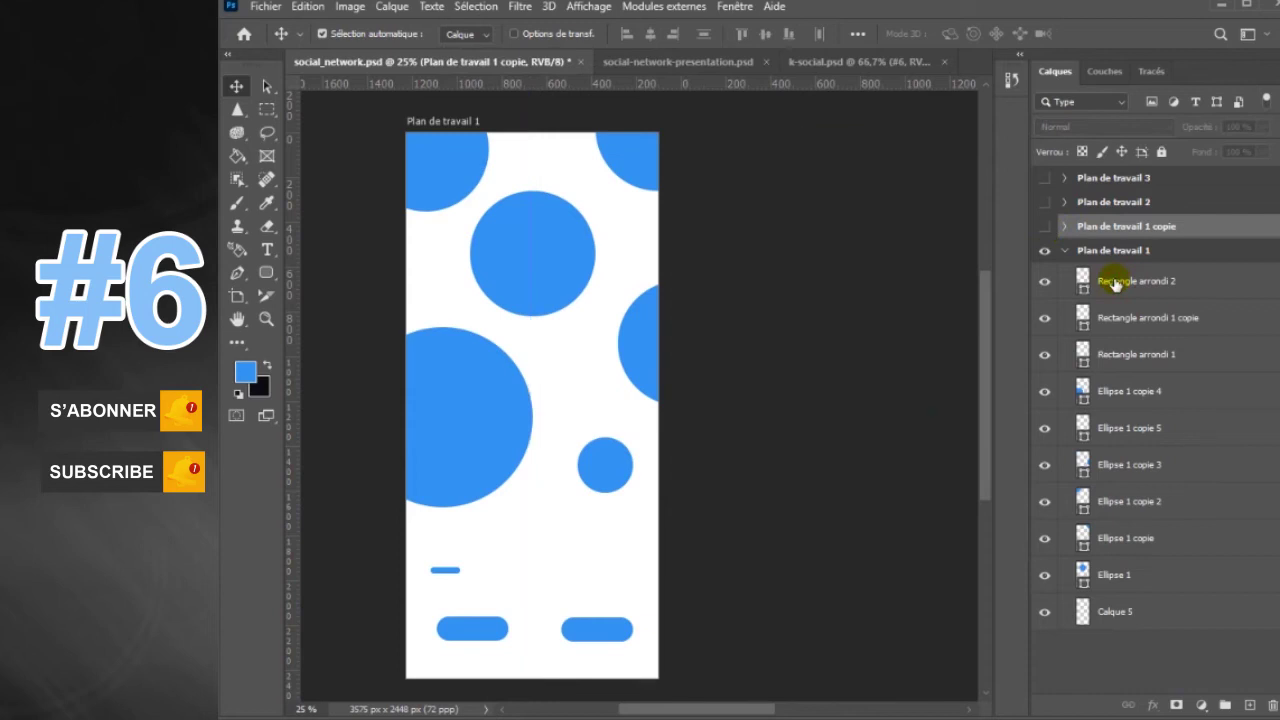
click(1100, 281)
click(1165, 229)
drag(1165, 229, 1160, 255)
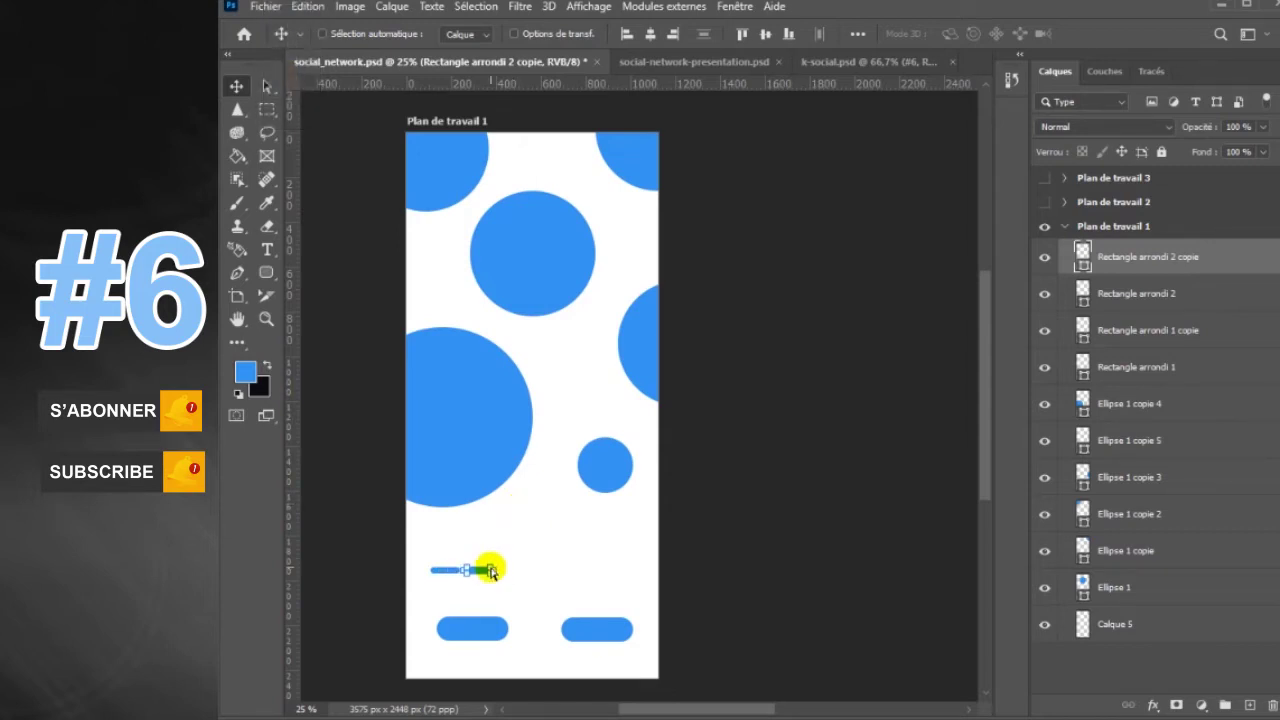
- Zoom in and narrow the small bar to about half its width
key(ctrl+plus)
drag(680, 708, 645, 708)
key(ctrl+plus)
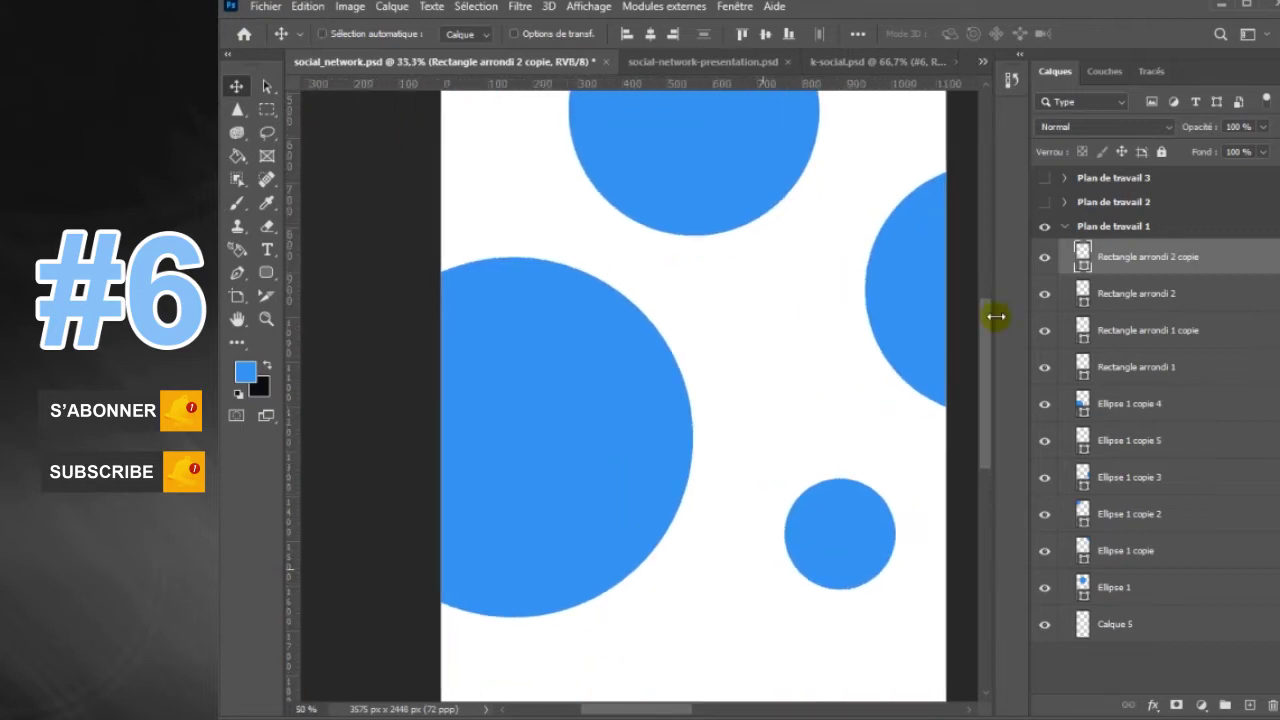
drag(996, 316, 987, 378)
drag(612, 524, 591, 526)
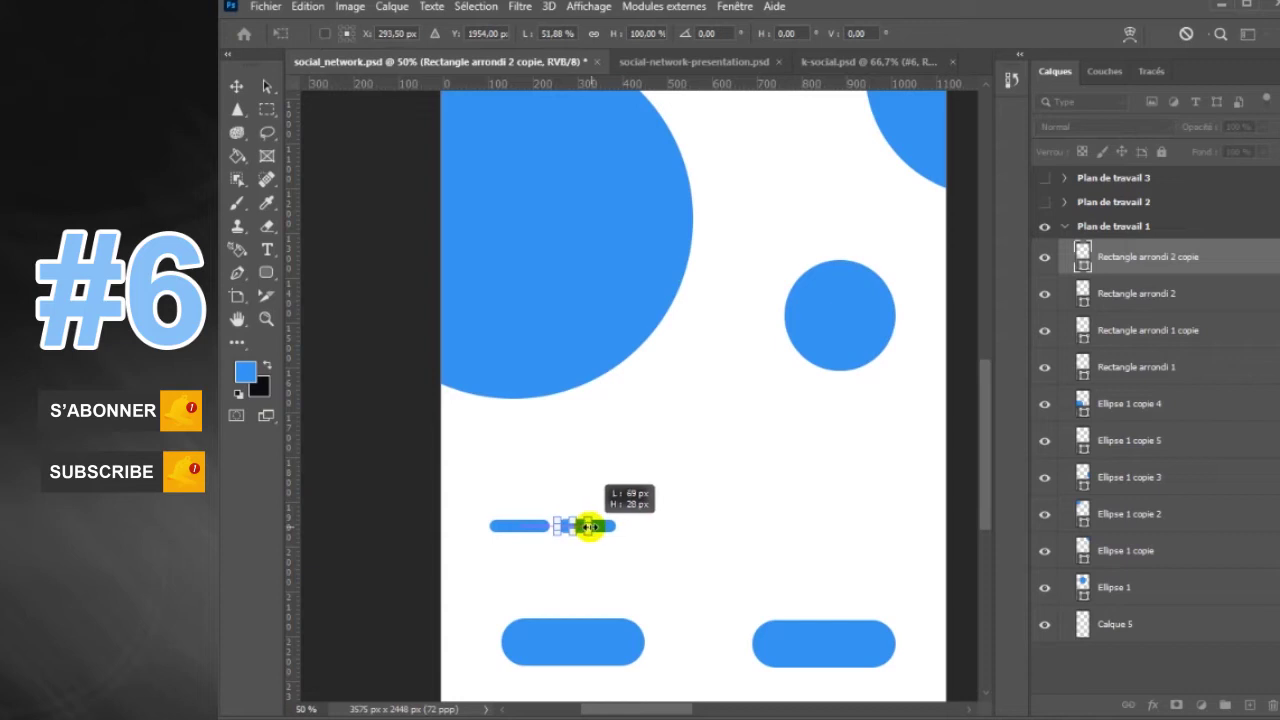
key(Return)
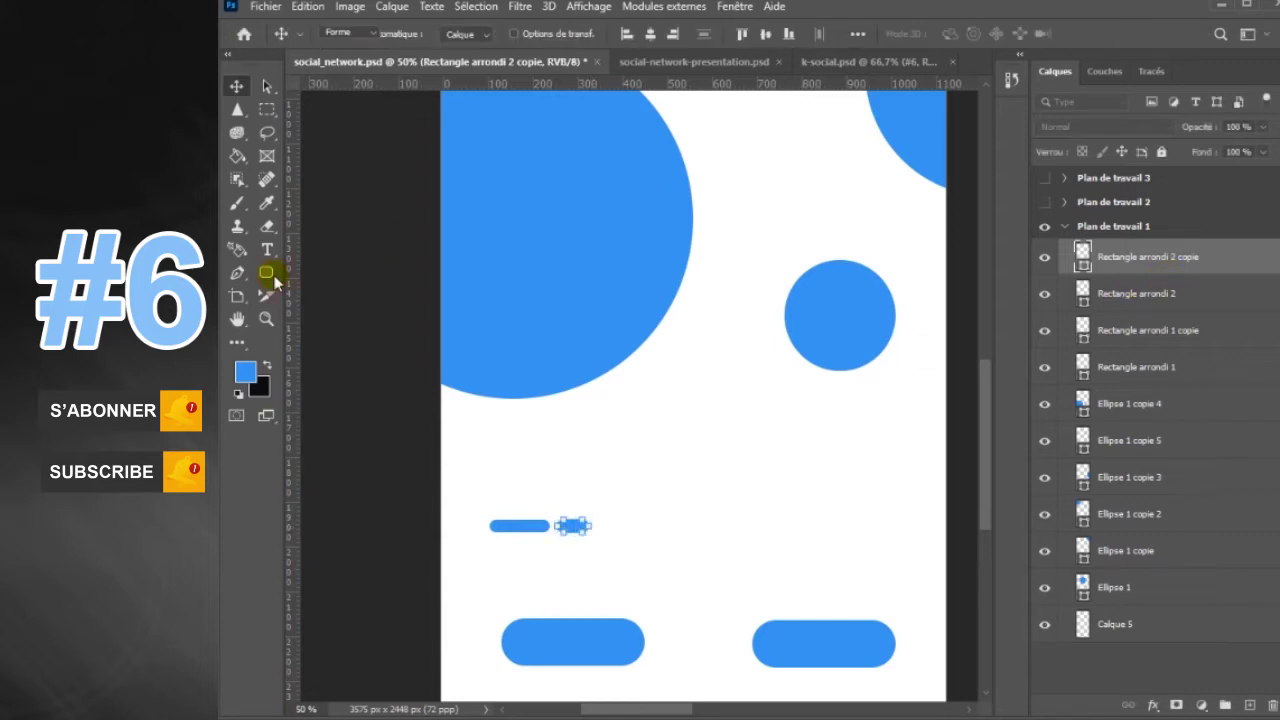
- Fill the copied small bar black and duplicate it
click(274, 275)
click(434, 34)
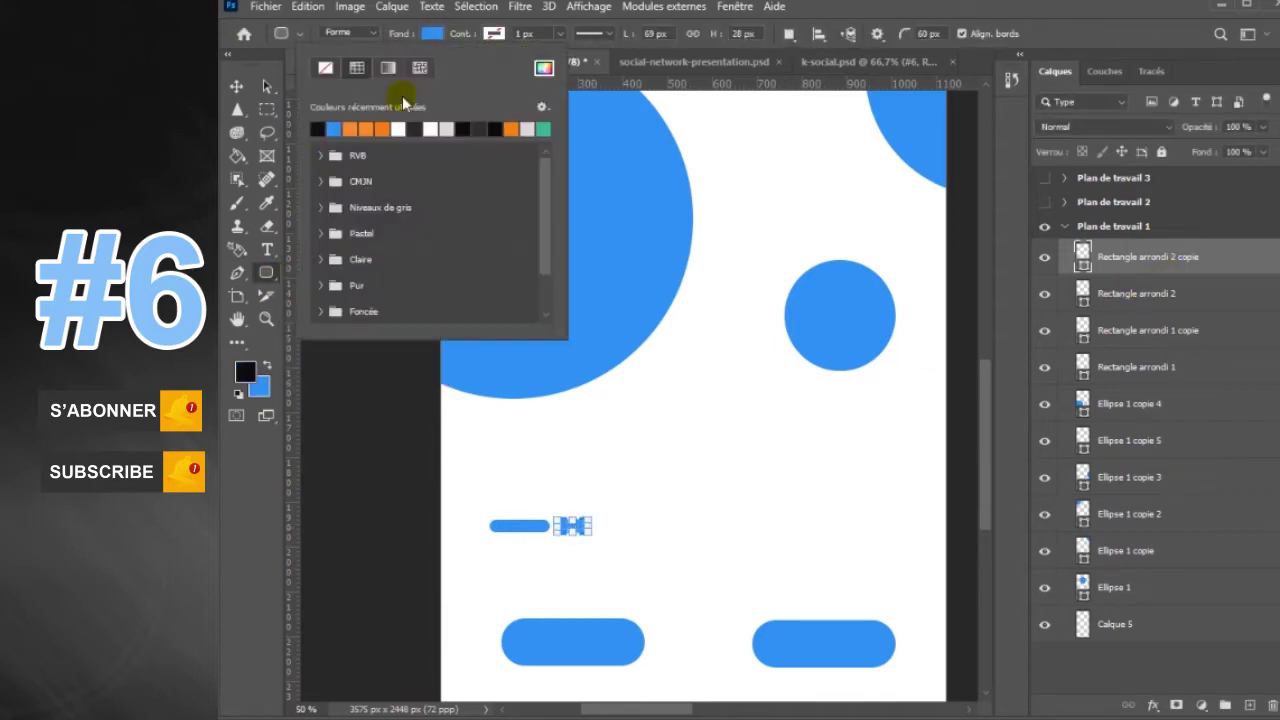
click(320, 128)
click(440, 38)
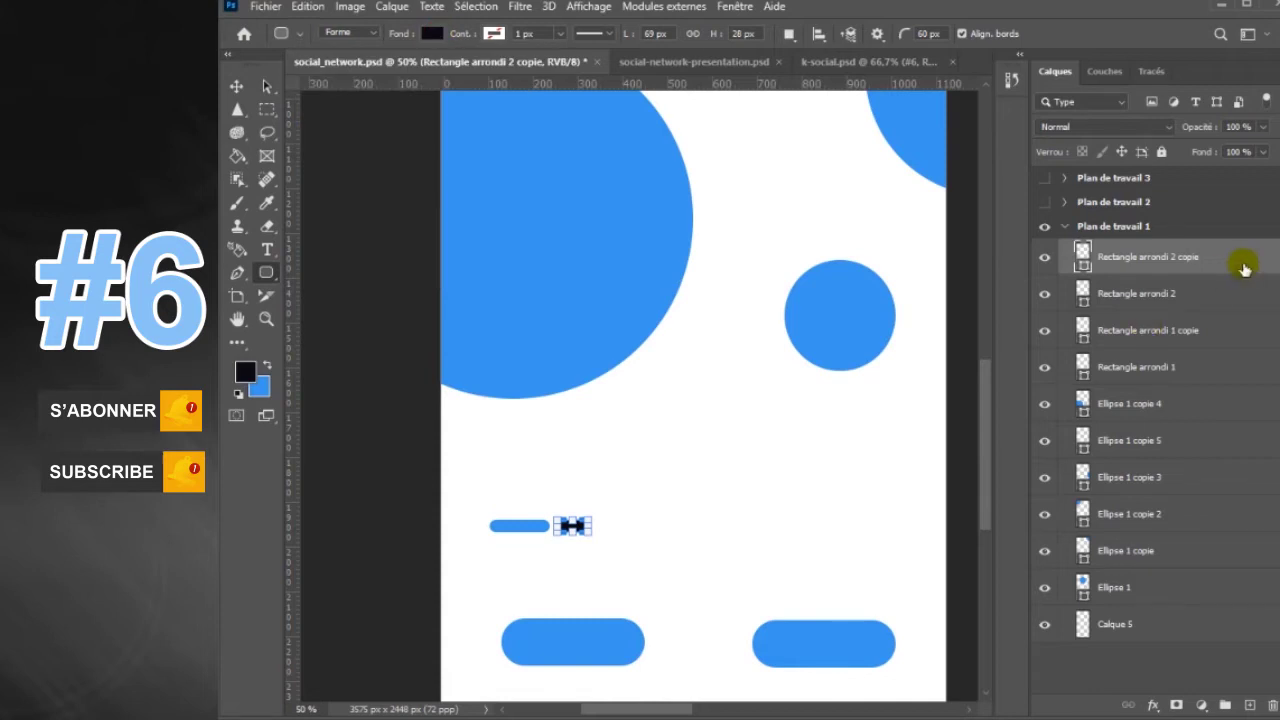
key(ctrl+j)
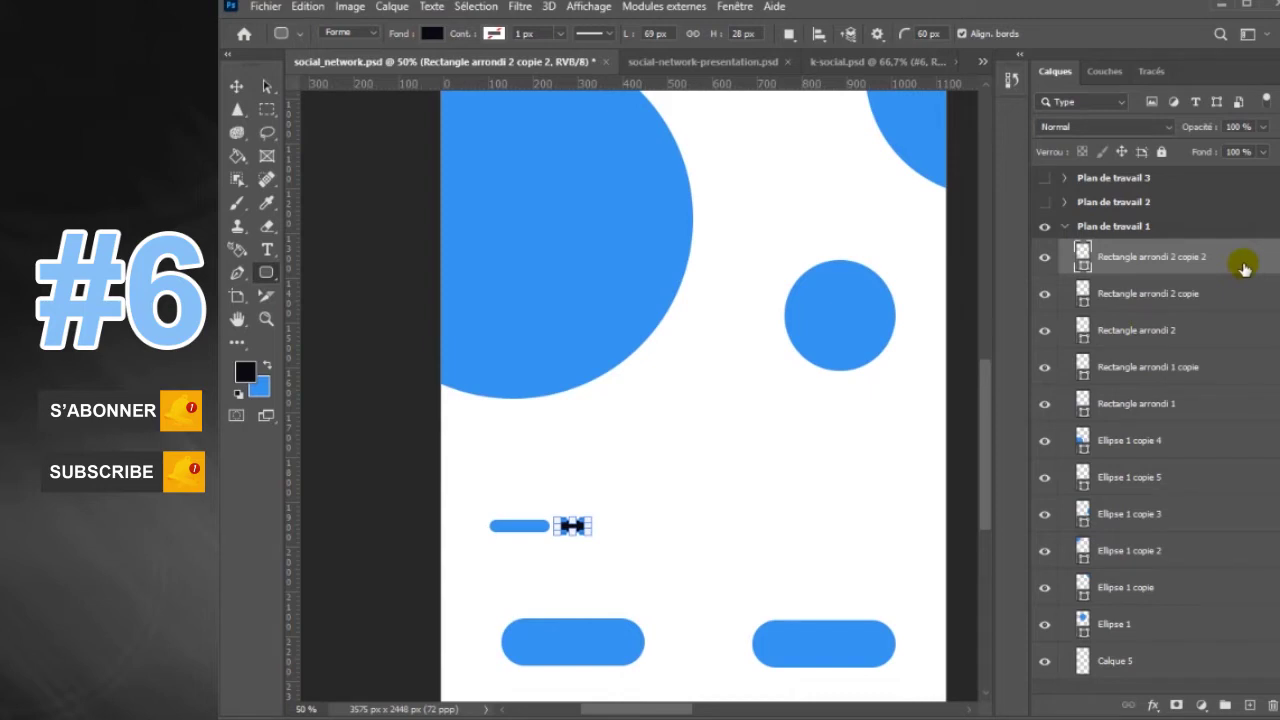
- Place the second black dot beside the first and adjust indicator layer visibility
click(237, 86)
drag(578, 530, 622, 540)
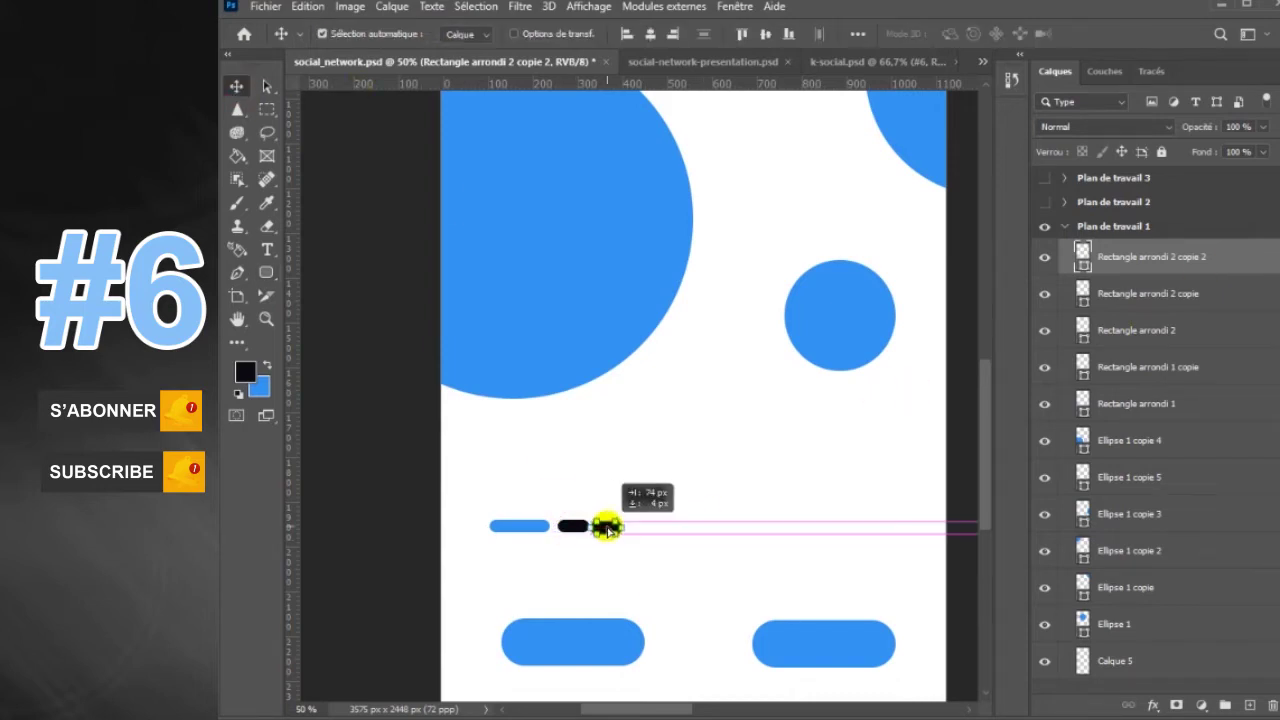
shift+click(1200, 293)
shift+click(1200, 330)
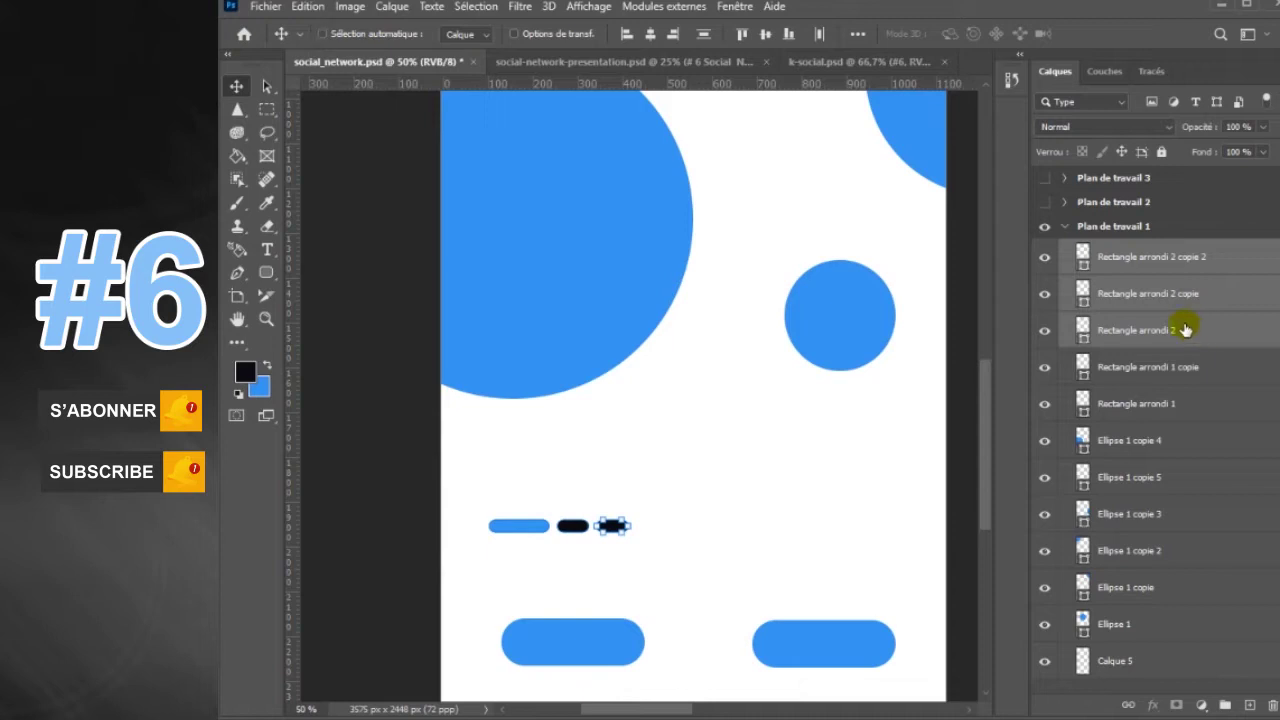
click(1186, 367)
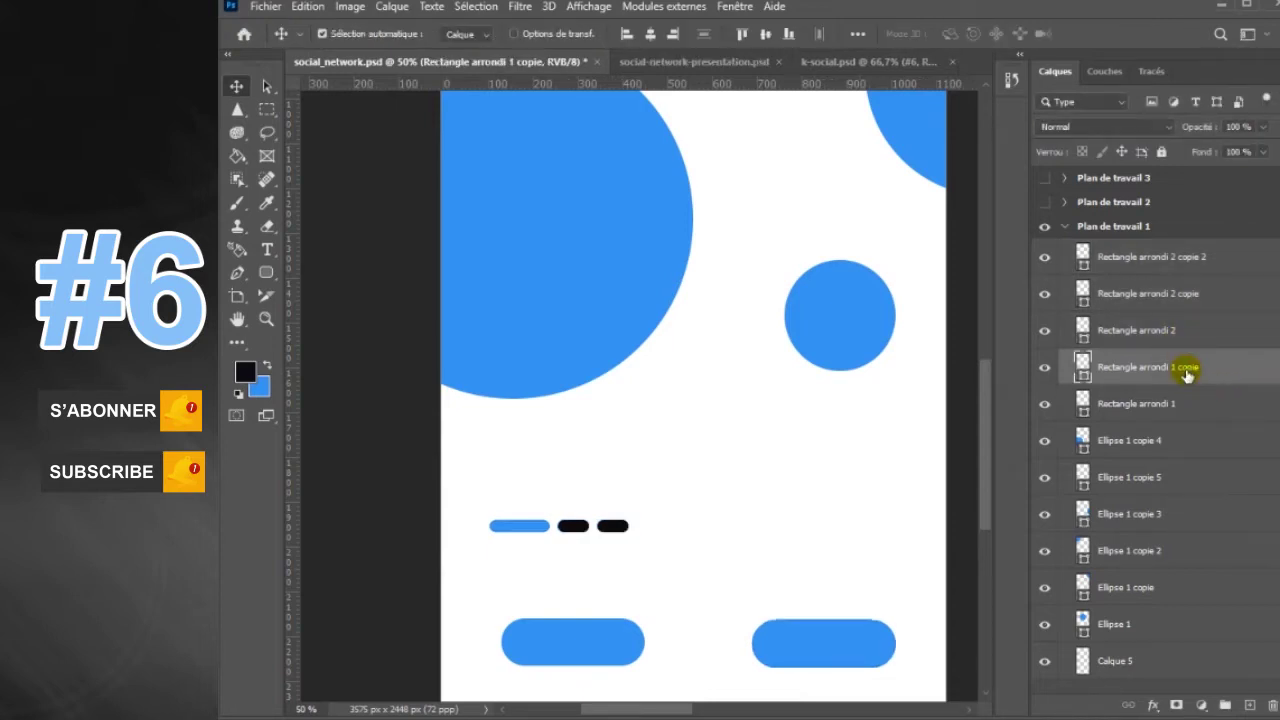
click(1110, 258)
click(1044, 257)
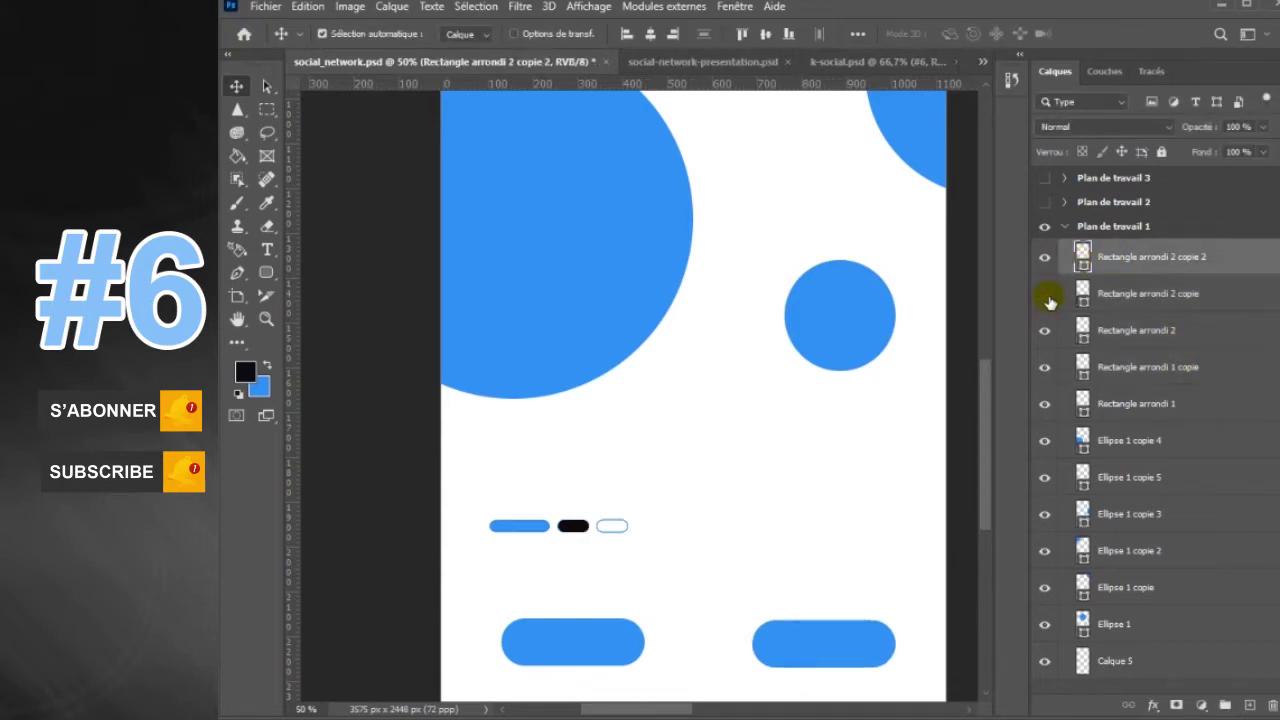
click(1049, 300)
- Shrink all three indicator shapes to about 89%
click(1217, 343)
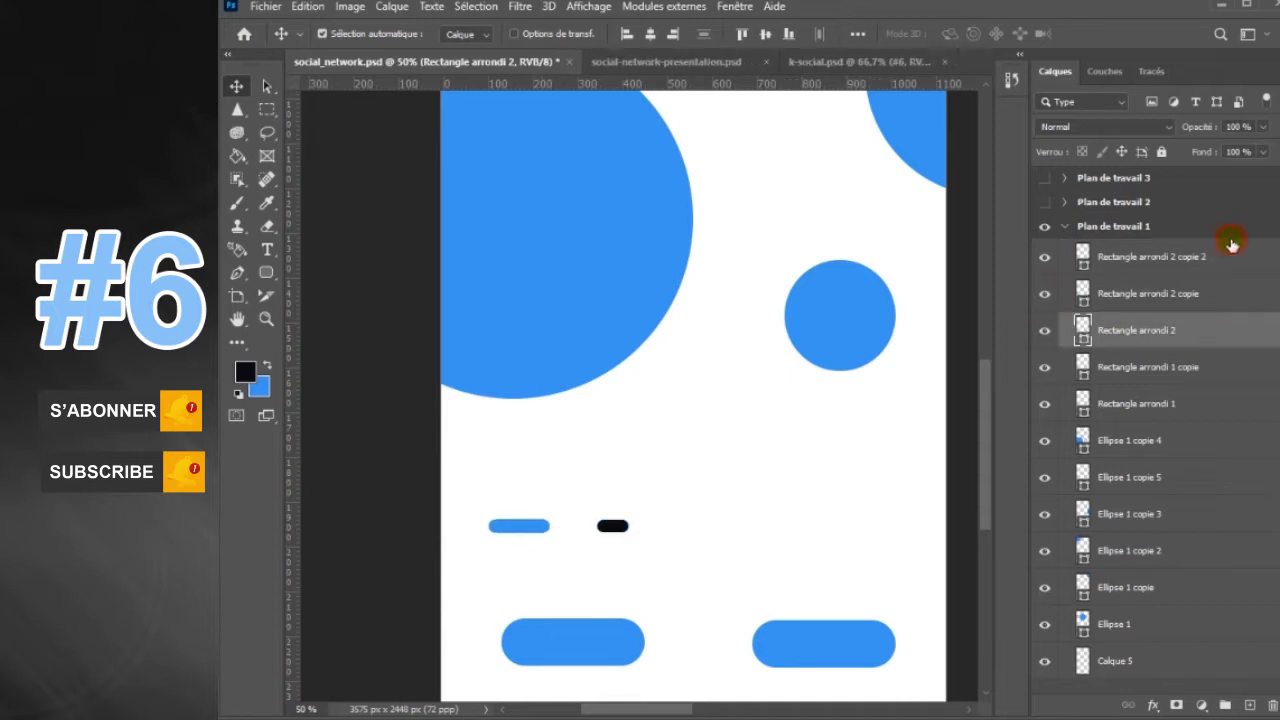
shift+click(1232, 246)
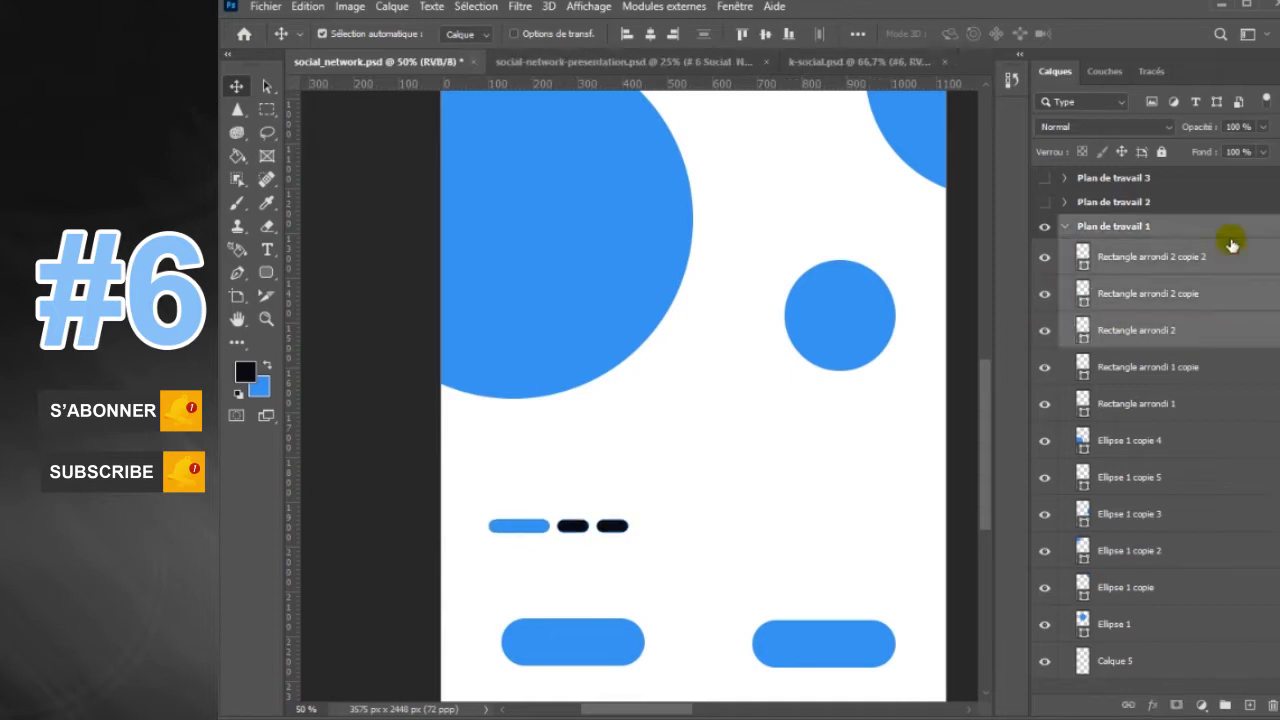
click(1220, 330)
shift+click(1230, 270)
key(ctrl+t)
drag(627, 518, 607, 525)
key(Return)
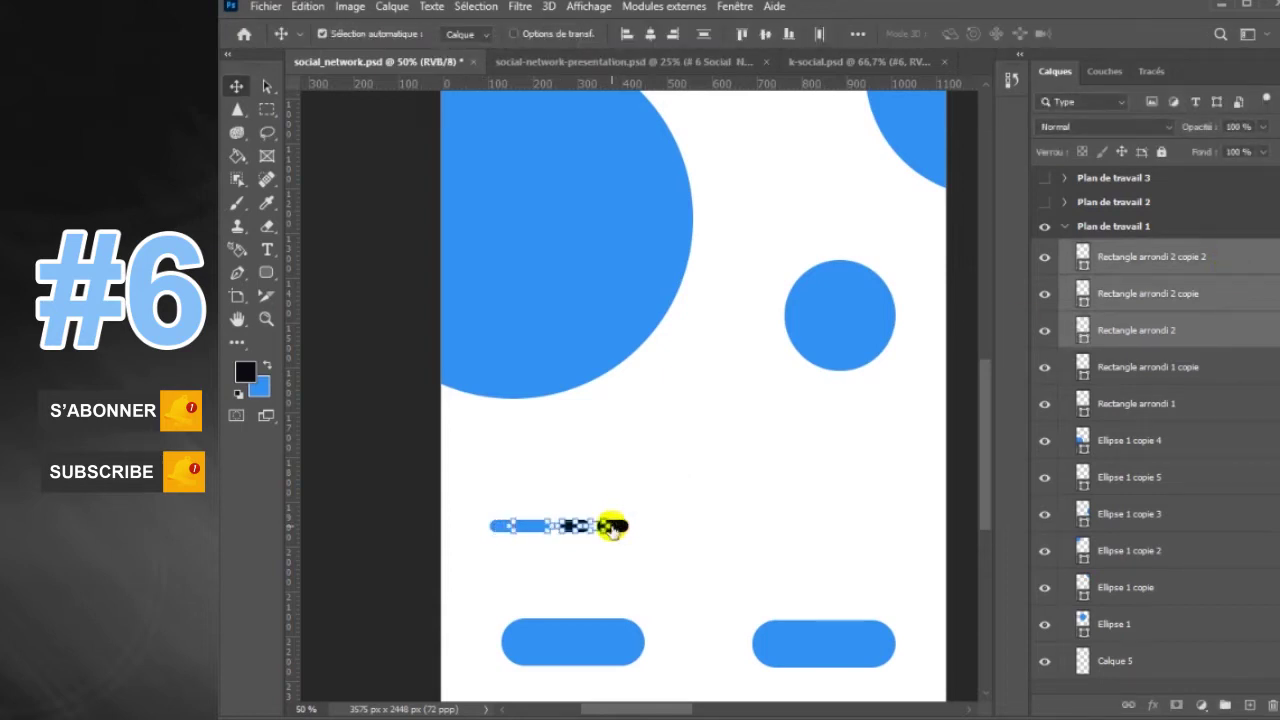
- Give the left button a black Color Overlay sampled from the indicator dots
mouse_move(986, 452)
mouse_down()
mouse_move(988, 397)
mouse_move(686, 486)
mouse_up()
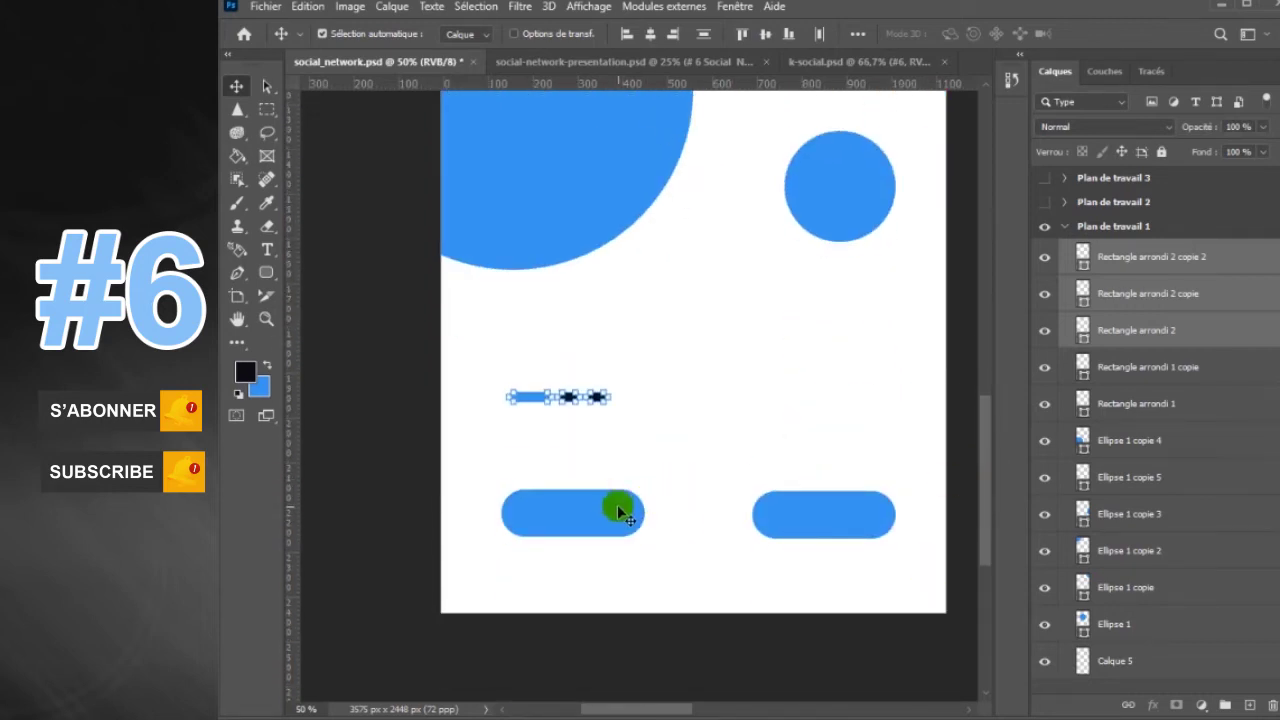
click(1194, 416)
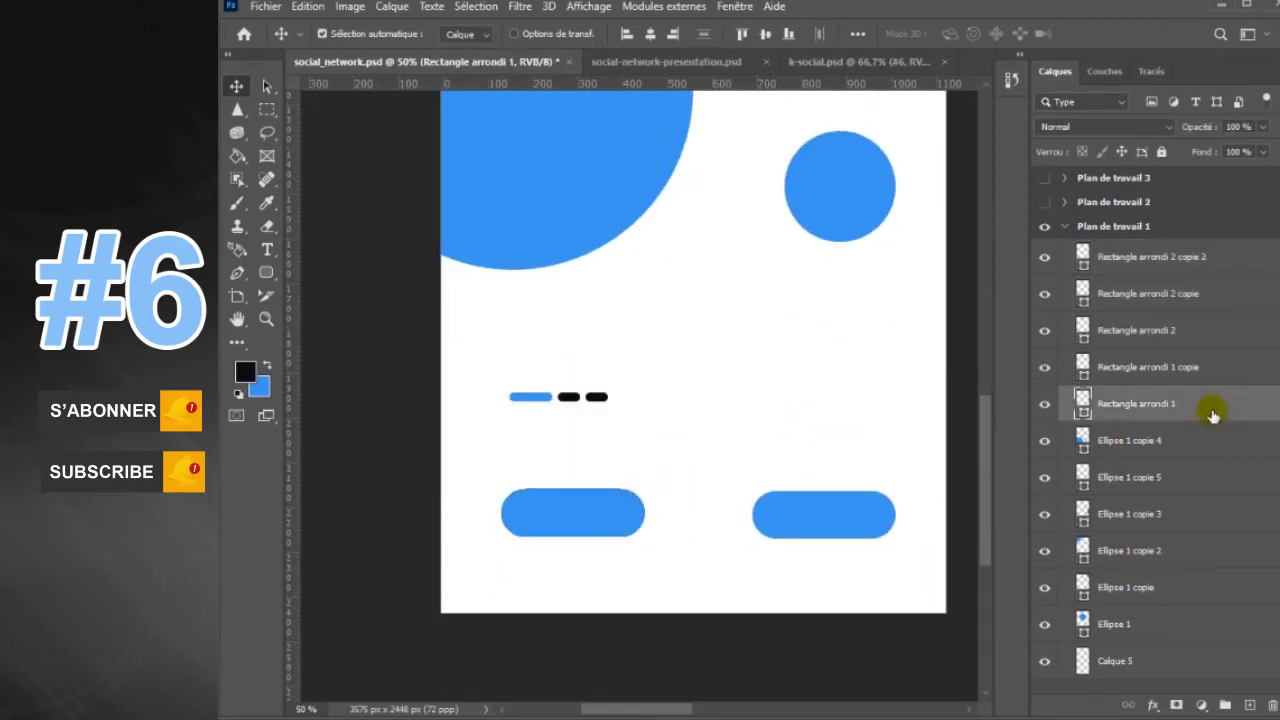
double_click(1213, 415)
click(929, 373)
click(1208, 197)
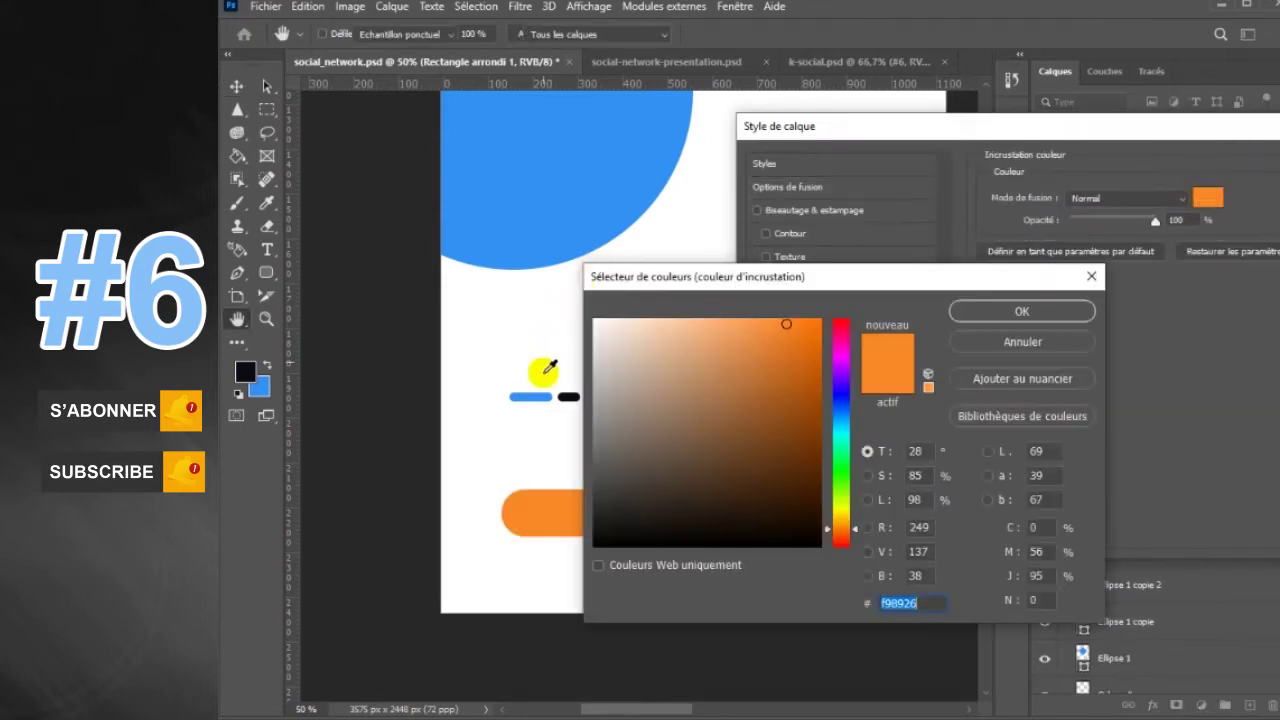
click(530, 396)
click(1060, 308)
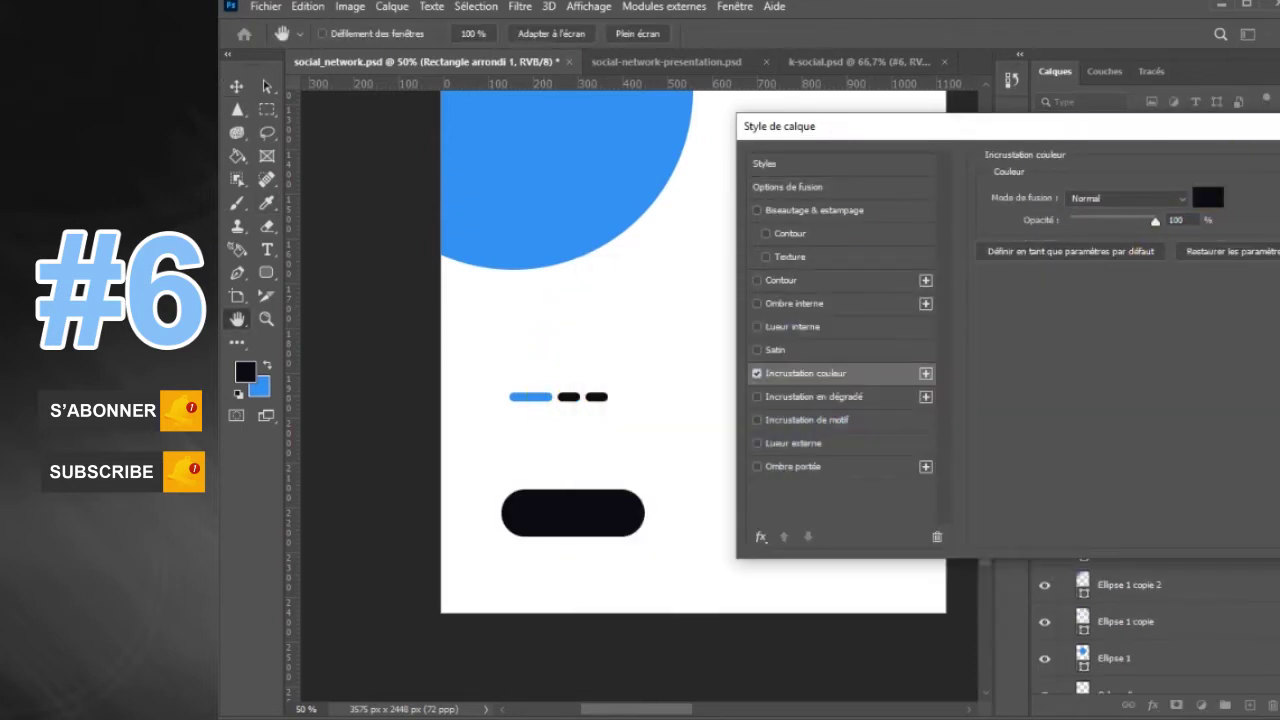
key(Return)
key(ctrl+minus)
key(ctrl+minus)
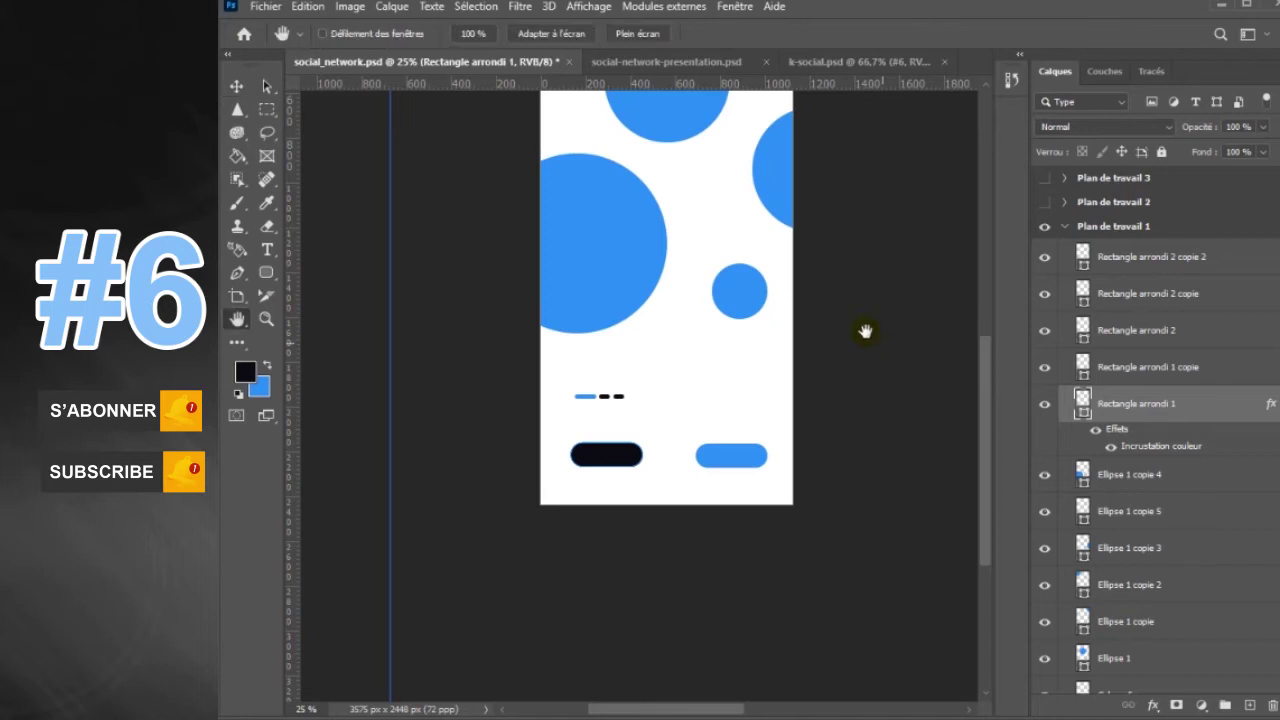
drag(866, 331, 638, 384)
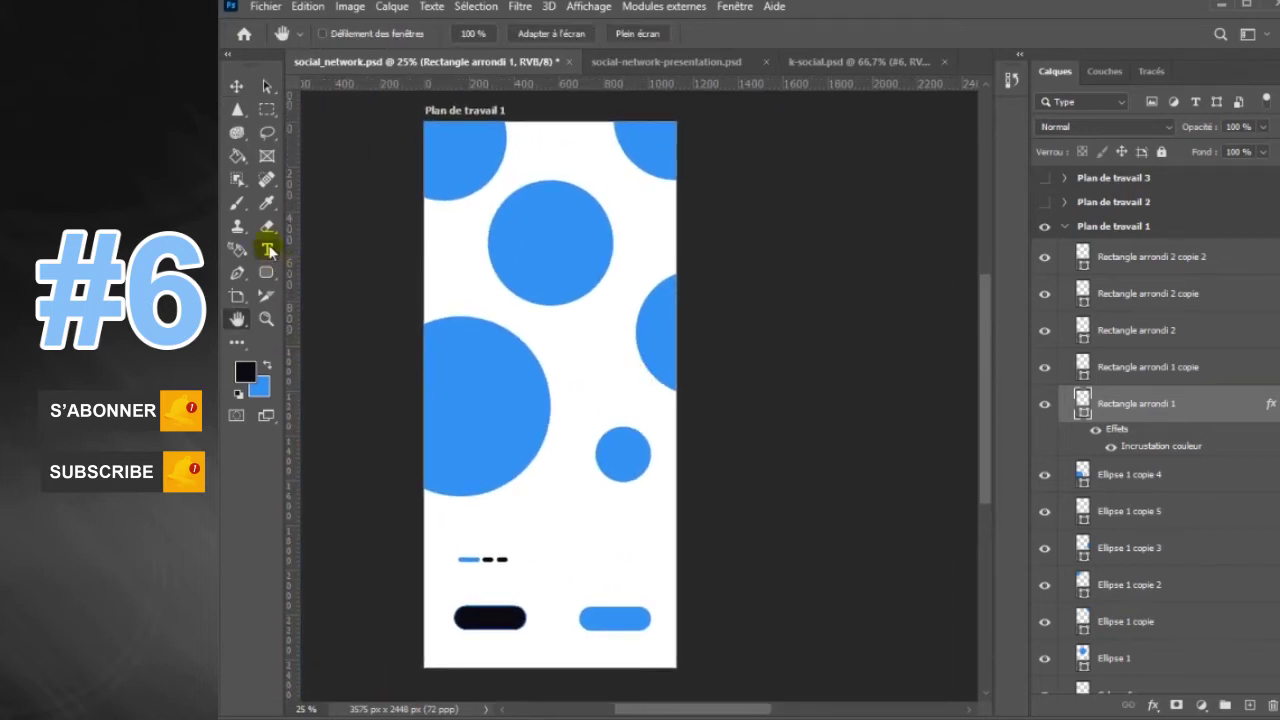
click(268, 250)
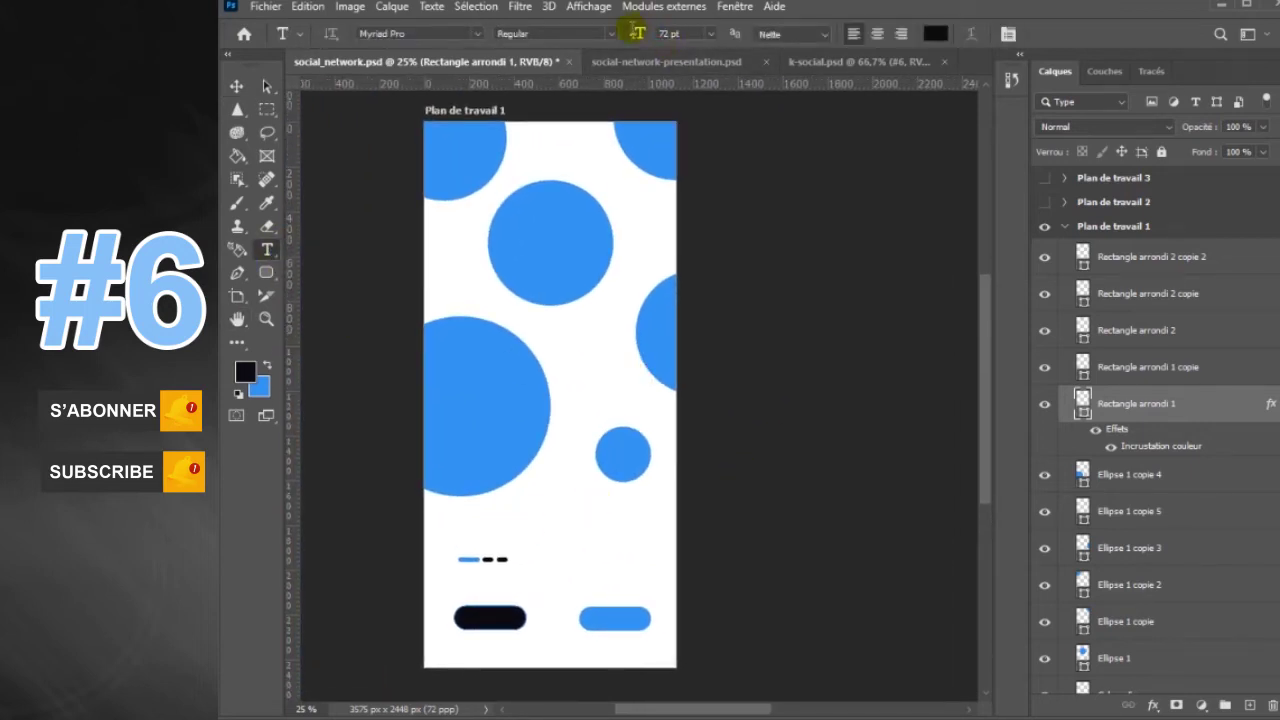
- Type 'Share your best photos with the community' in Arial above the dots, shifted left to align
click(494, 530)
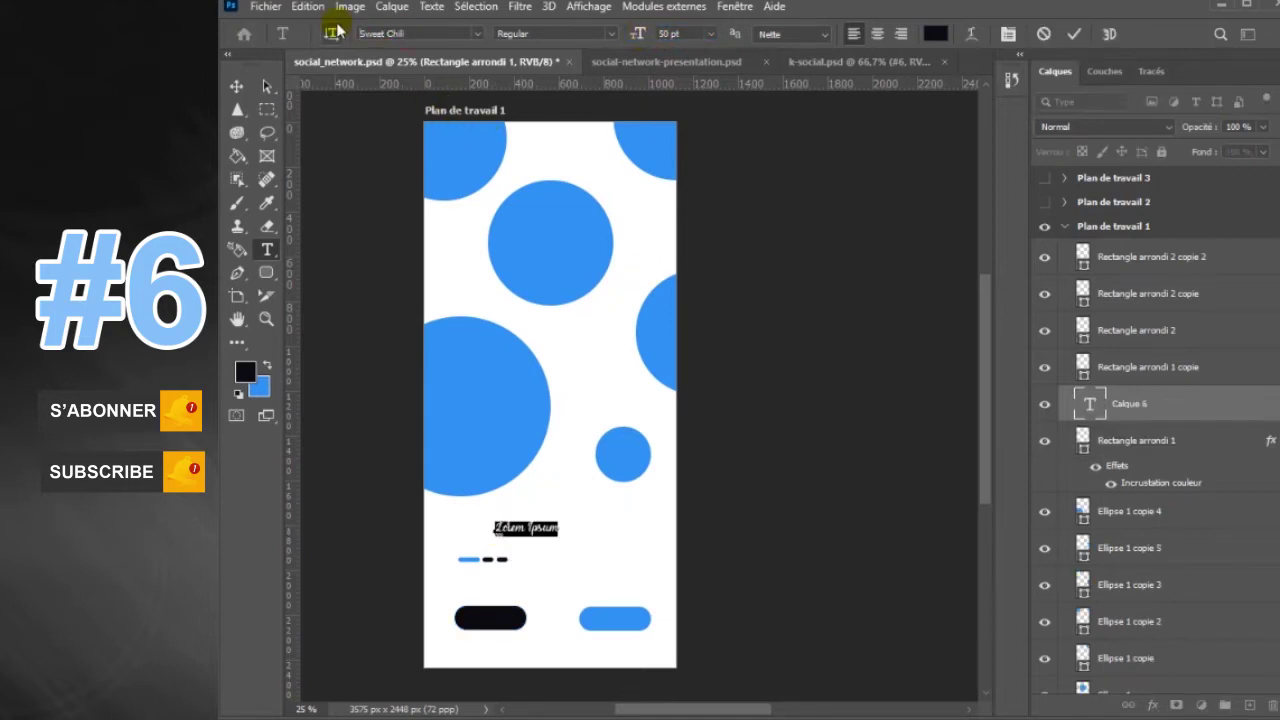
click(367, 33)
click(430, 105)
text(Share tour b)
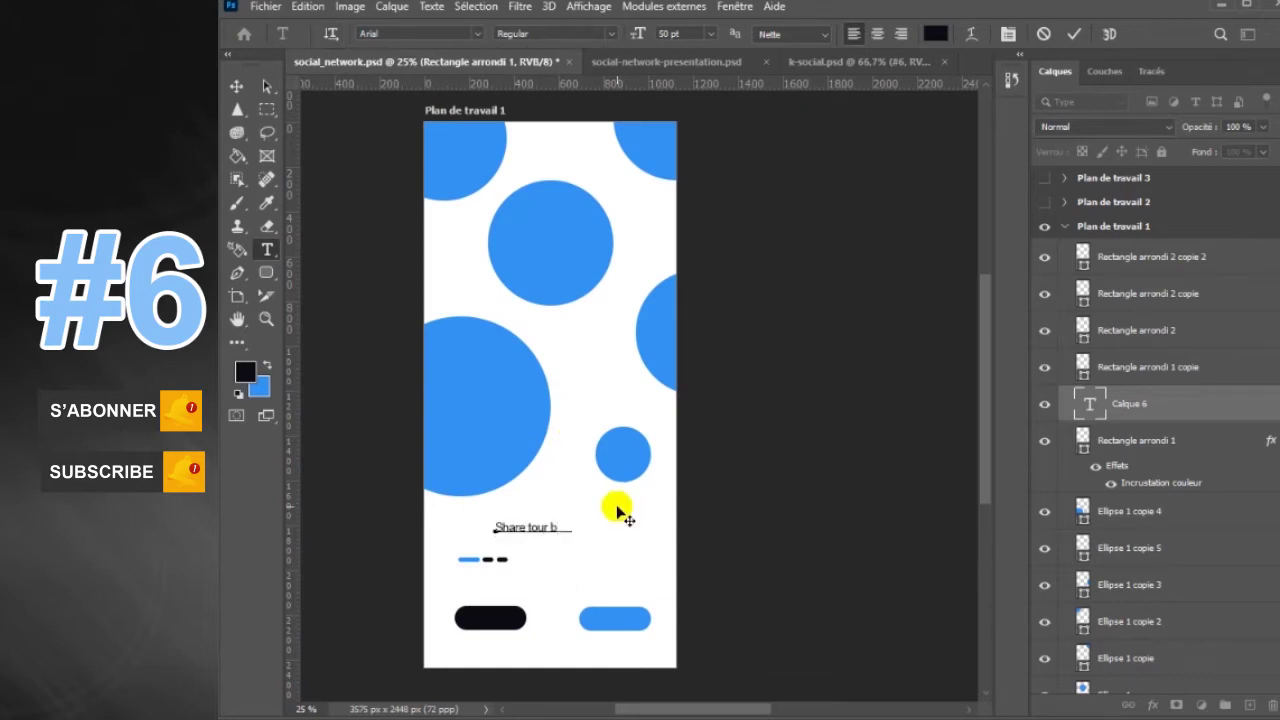
text(est photos with)
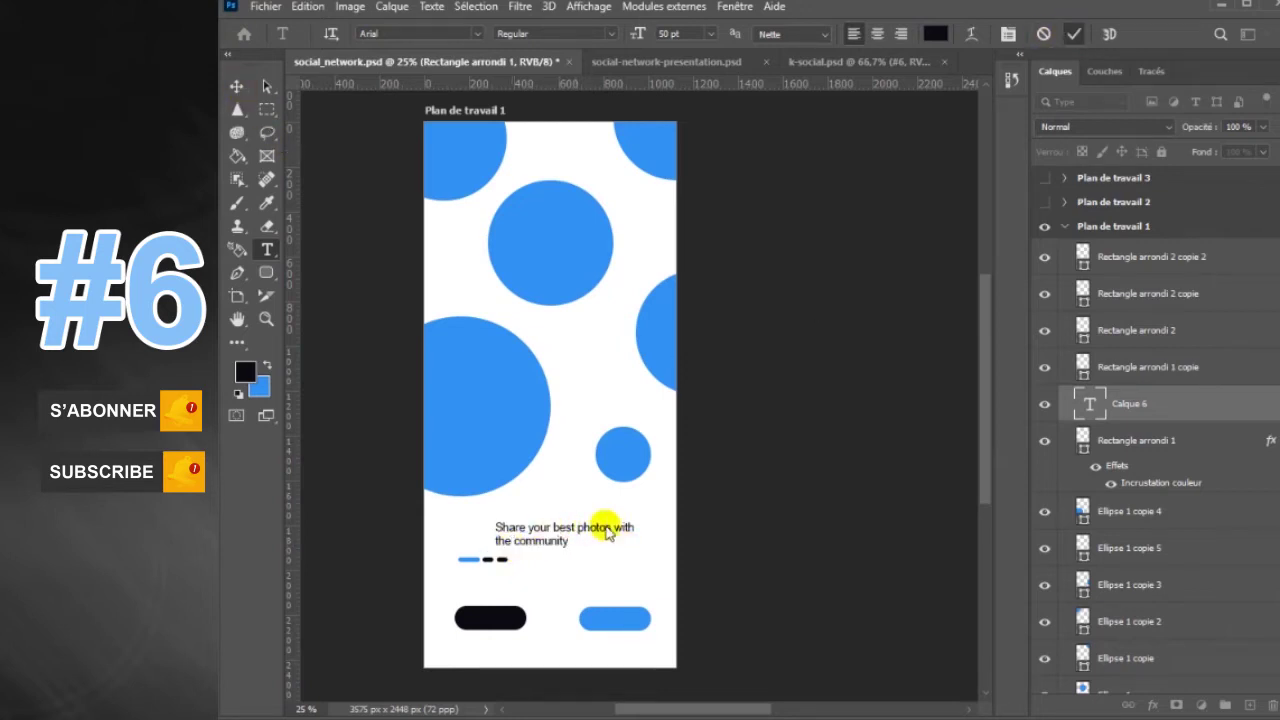
key(ctrl+Return)
key(v)
drag(600, 528, 564, 531)
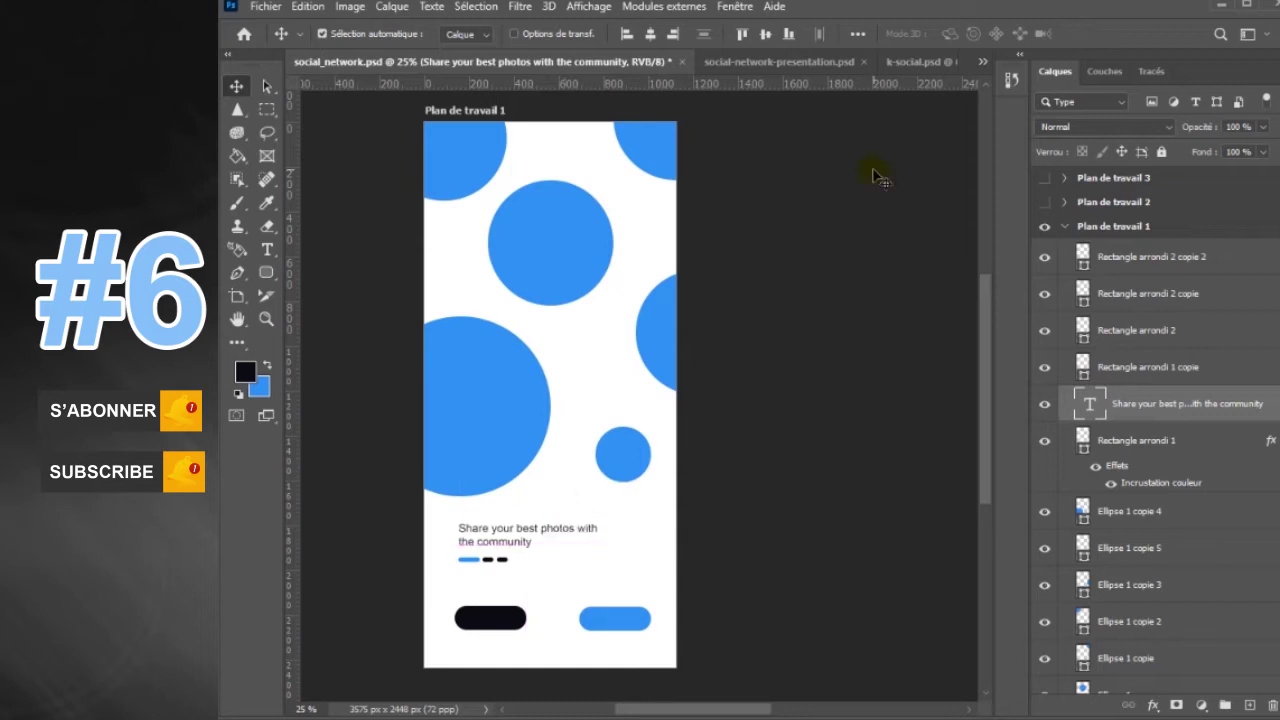
click(594, 567)
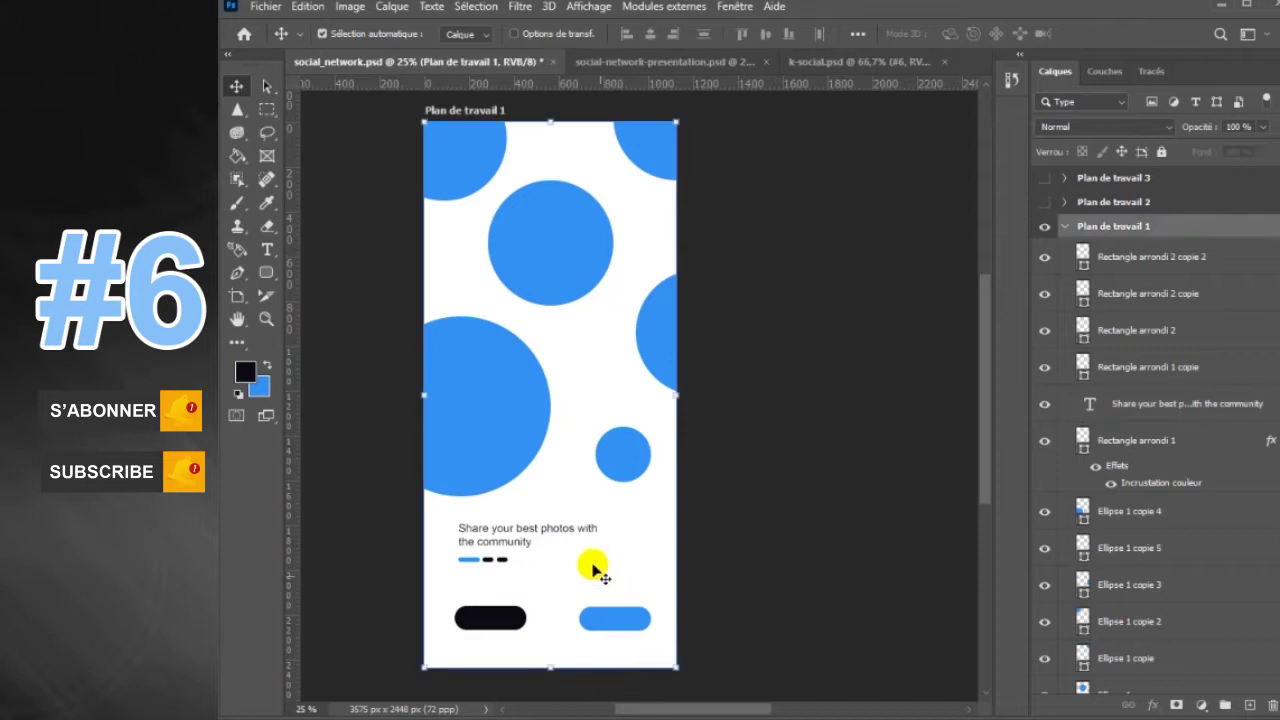
- Copy the caption, retype it as 'Sign up', and centre it on top of the blue button
click(1153, 410)
drag(578, 540, 608, 589)
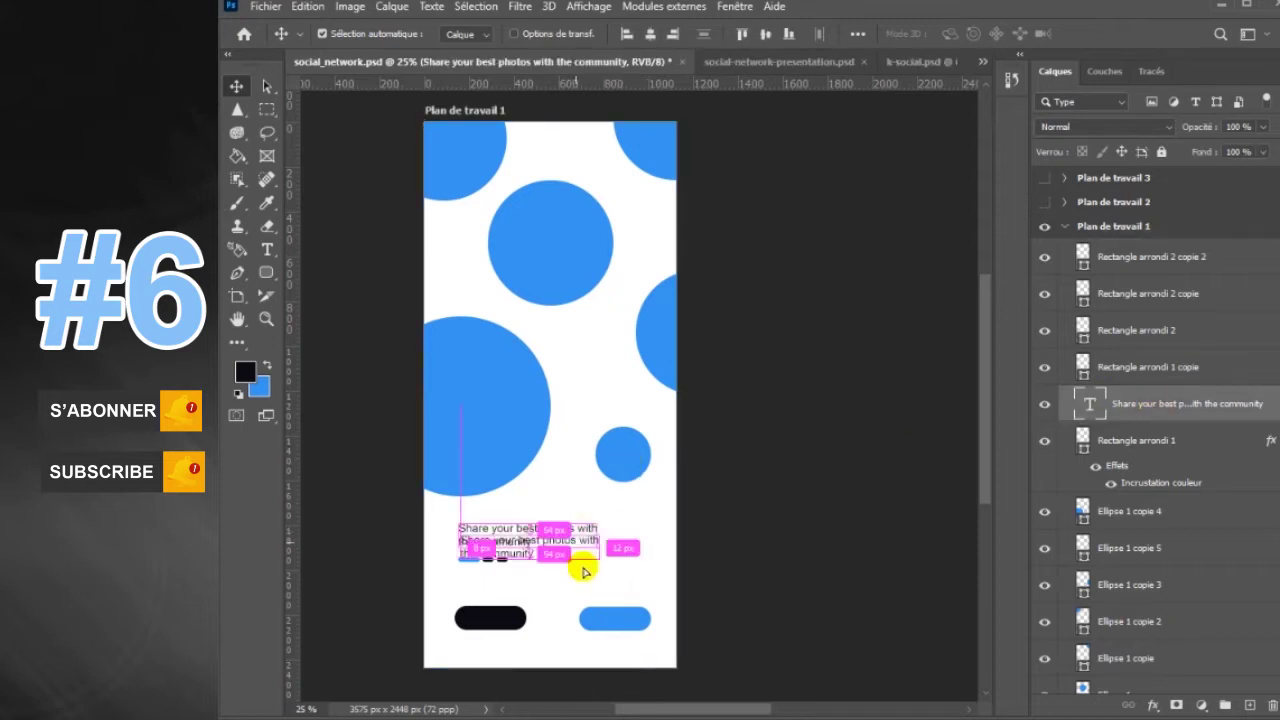
click(267, 249)
click(509, 586)
key(ctrl+a)
text(Sign up)
click(236, 86)
click(506, 577)
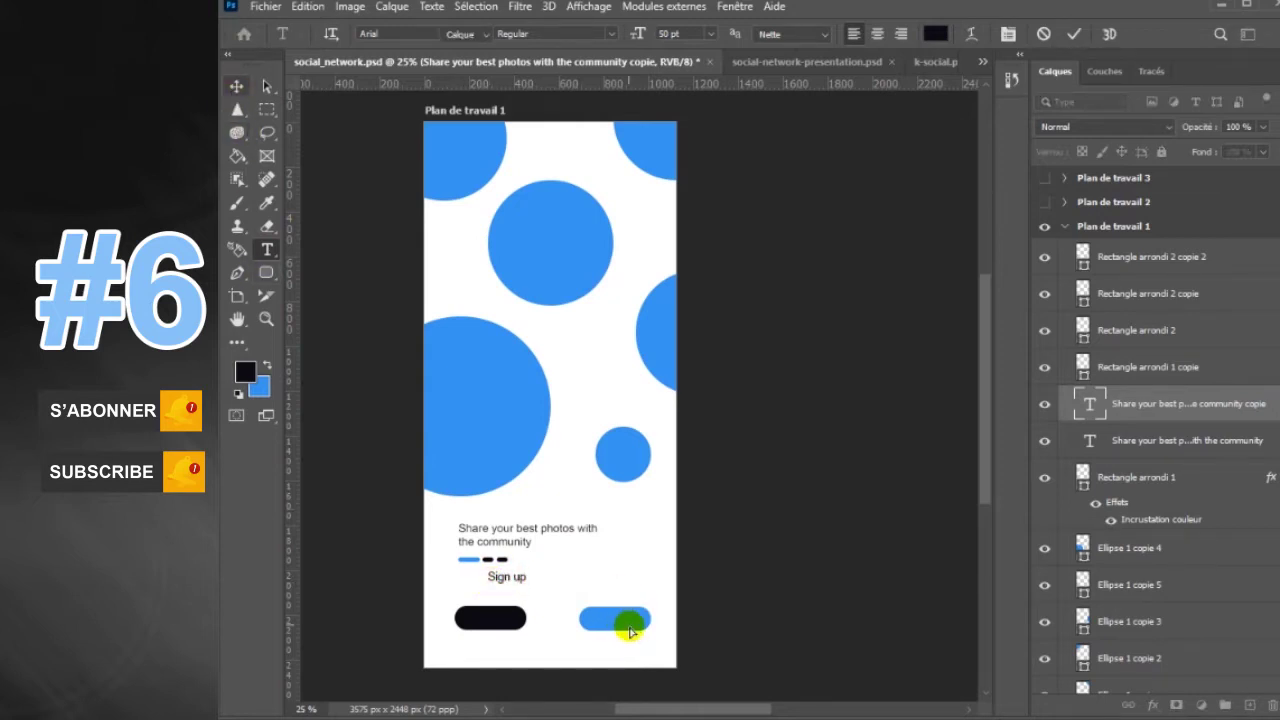
drag(506, 576, 615, 619)
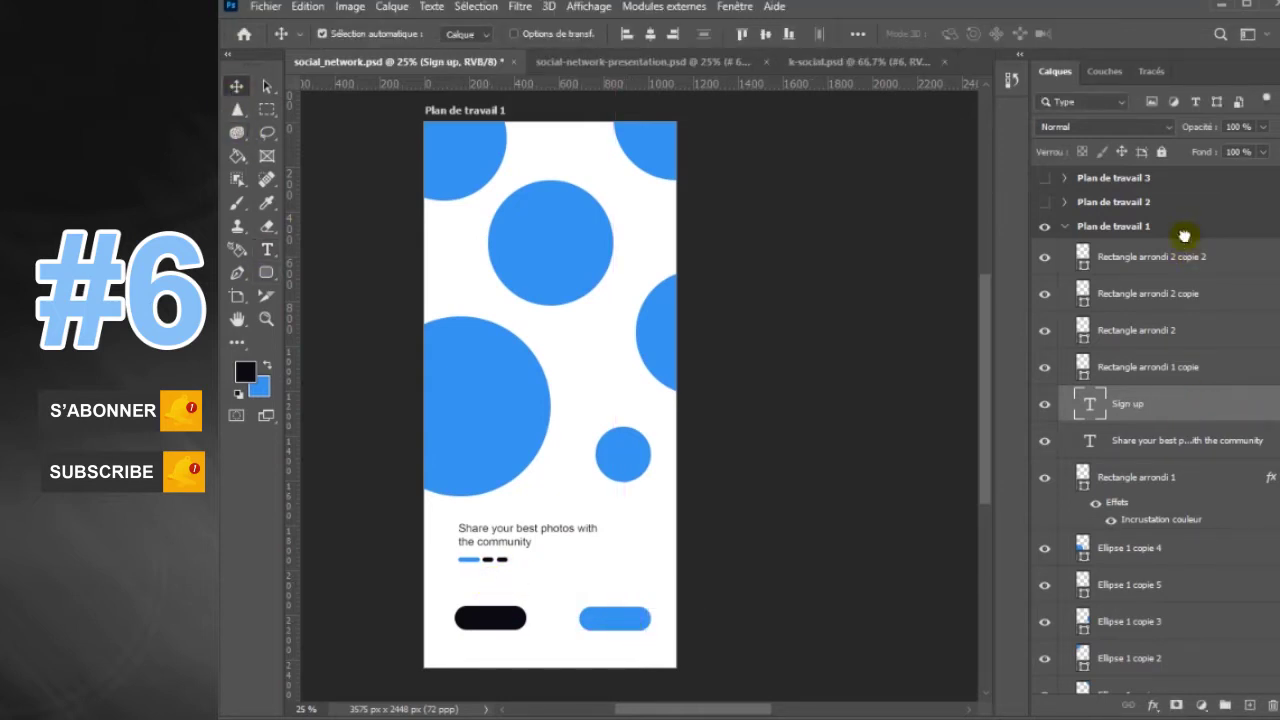
key(ctrl+shift+bracketright)
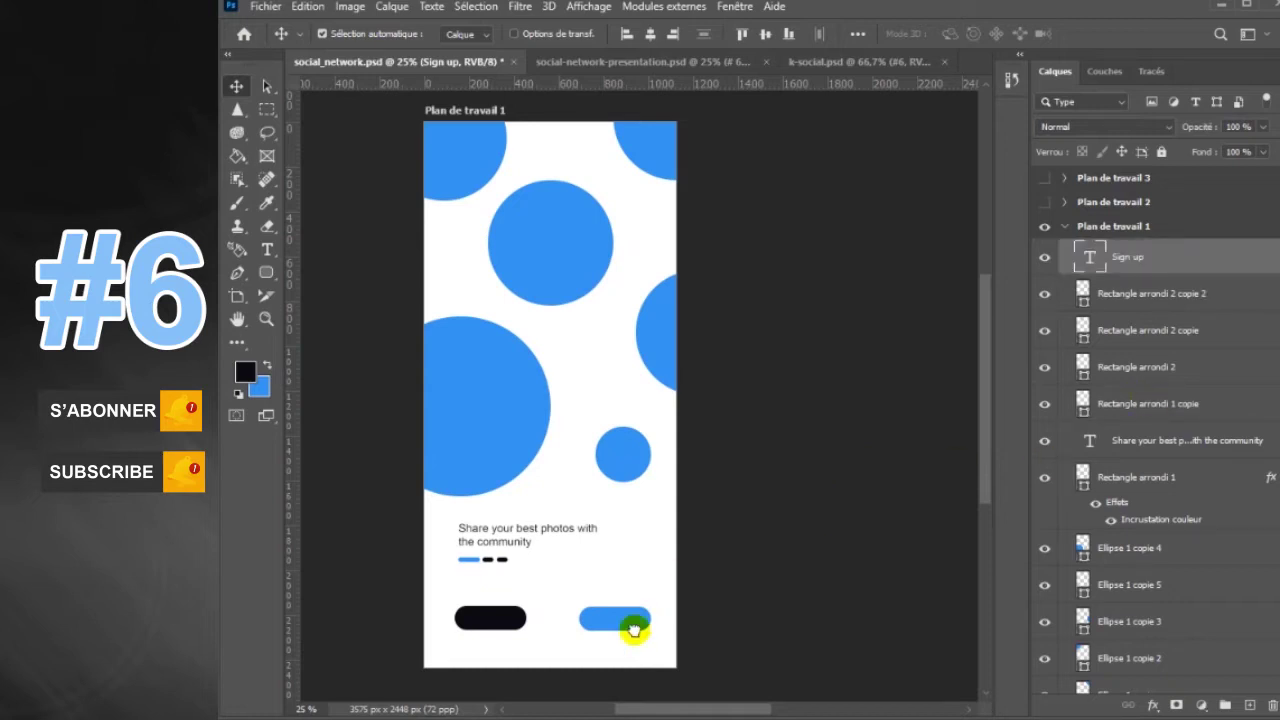
drag(614, 627, 615, 625)
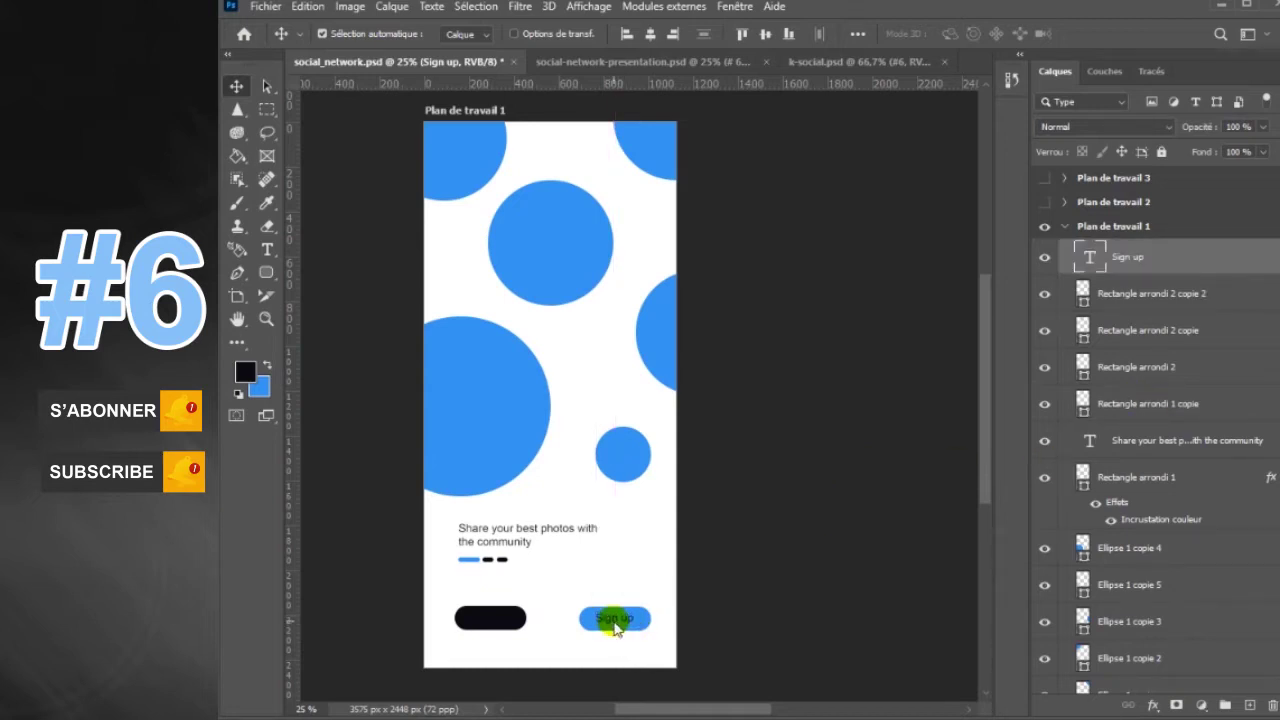
- Make the Sign up text white
click(268, 250)
click(936, 36)
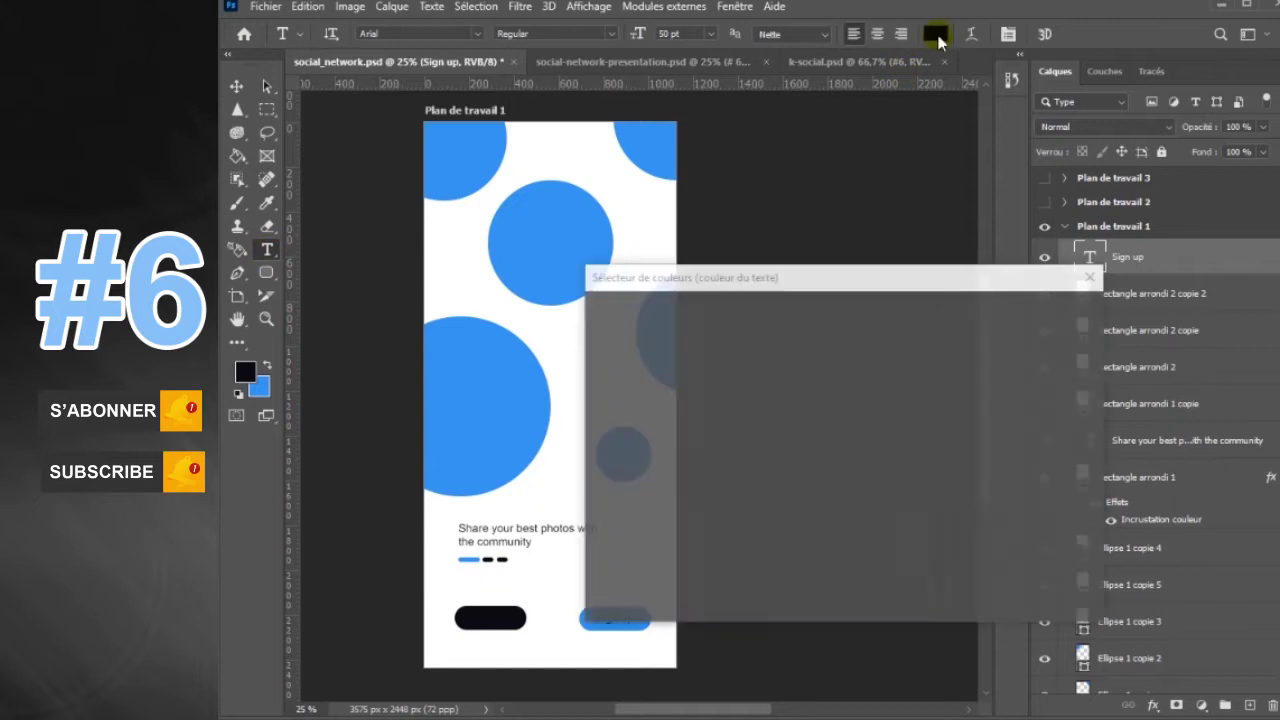
click(597, 321)
click(1036, 310)
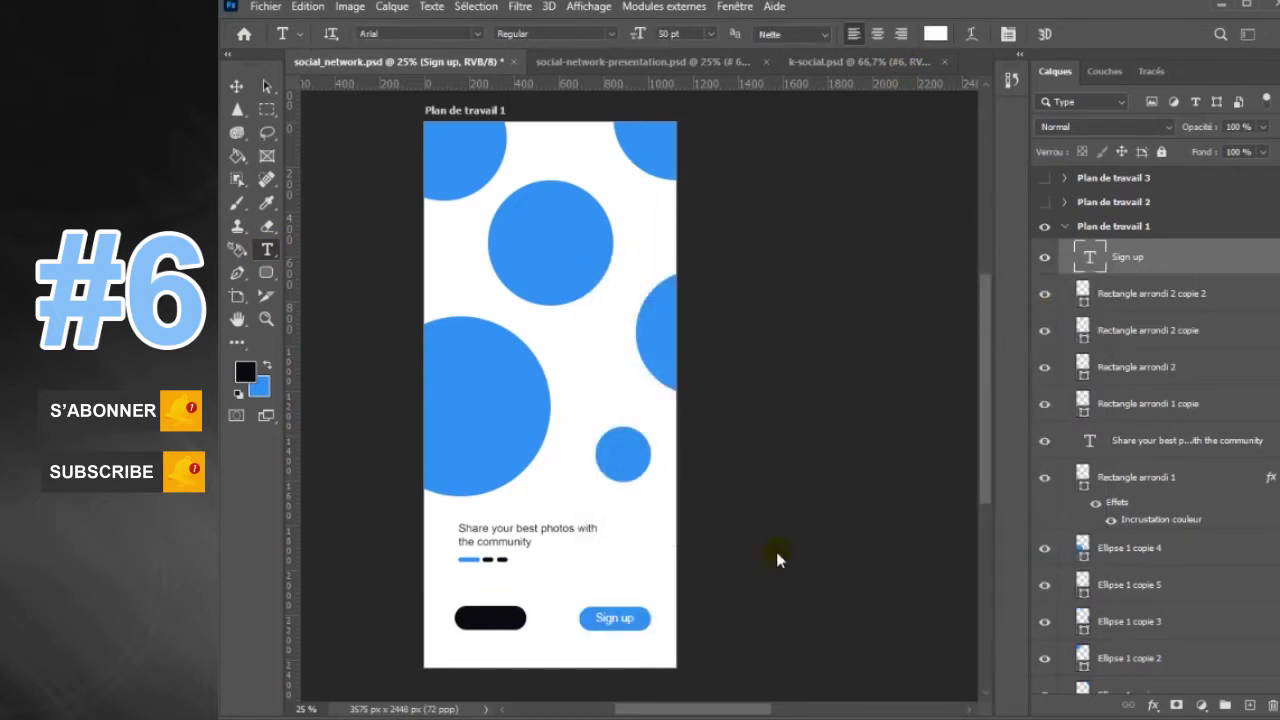
click(237, 88)
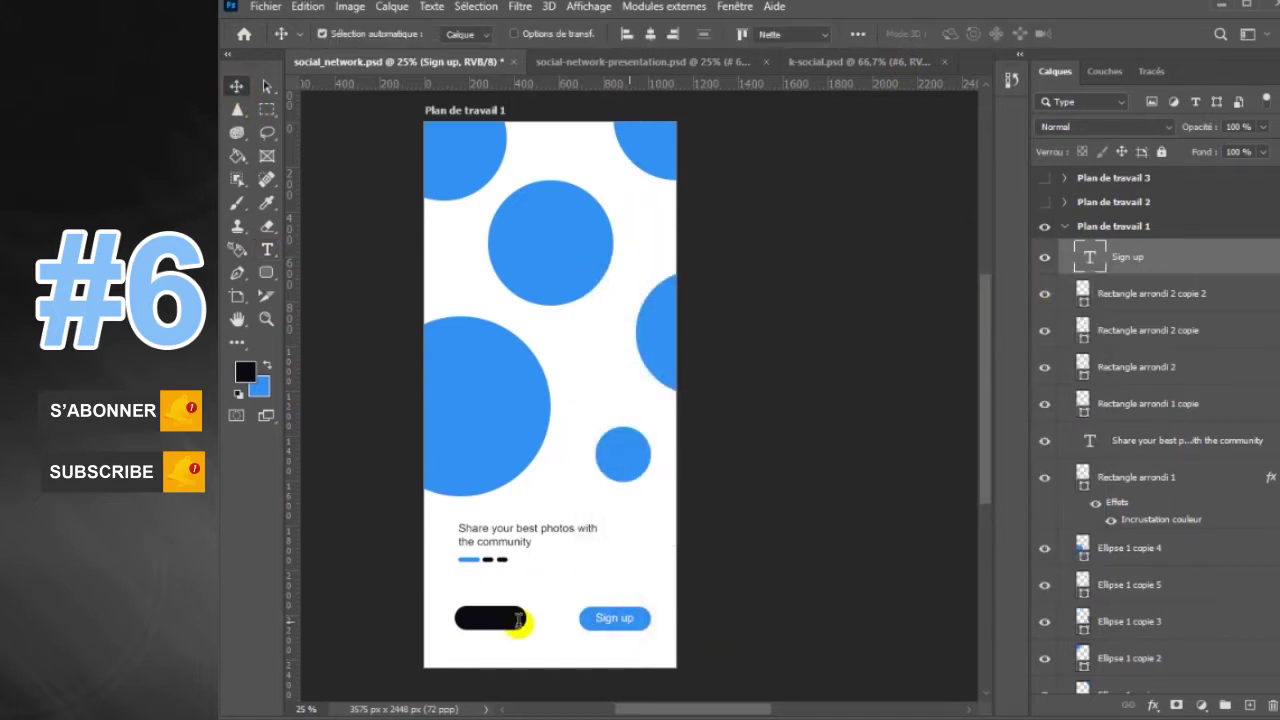
double_click(614, 618)
click(237, 88)
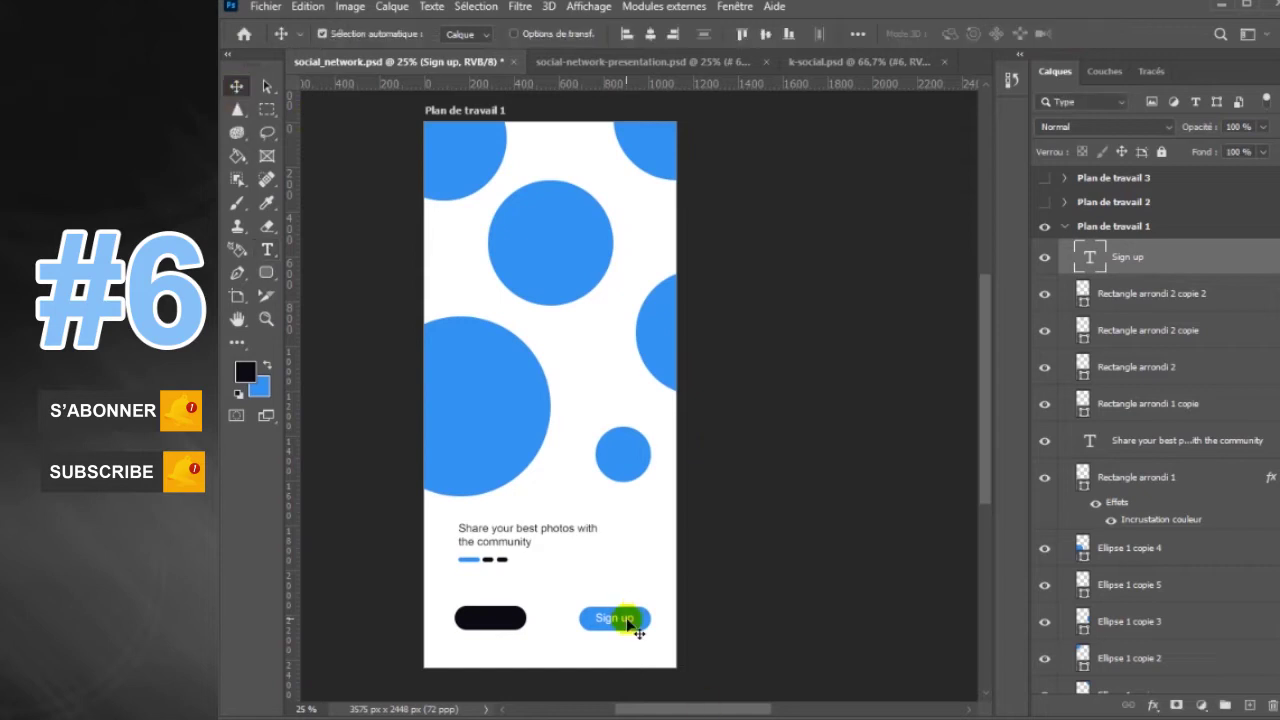
- Duplicate the label onto the black button, edit it to 'Login', and centre it
drag(498, 624, 494, 620)
key(t)
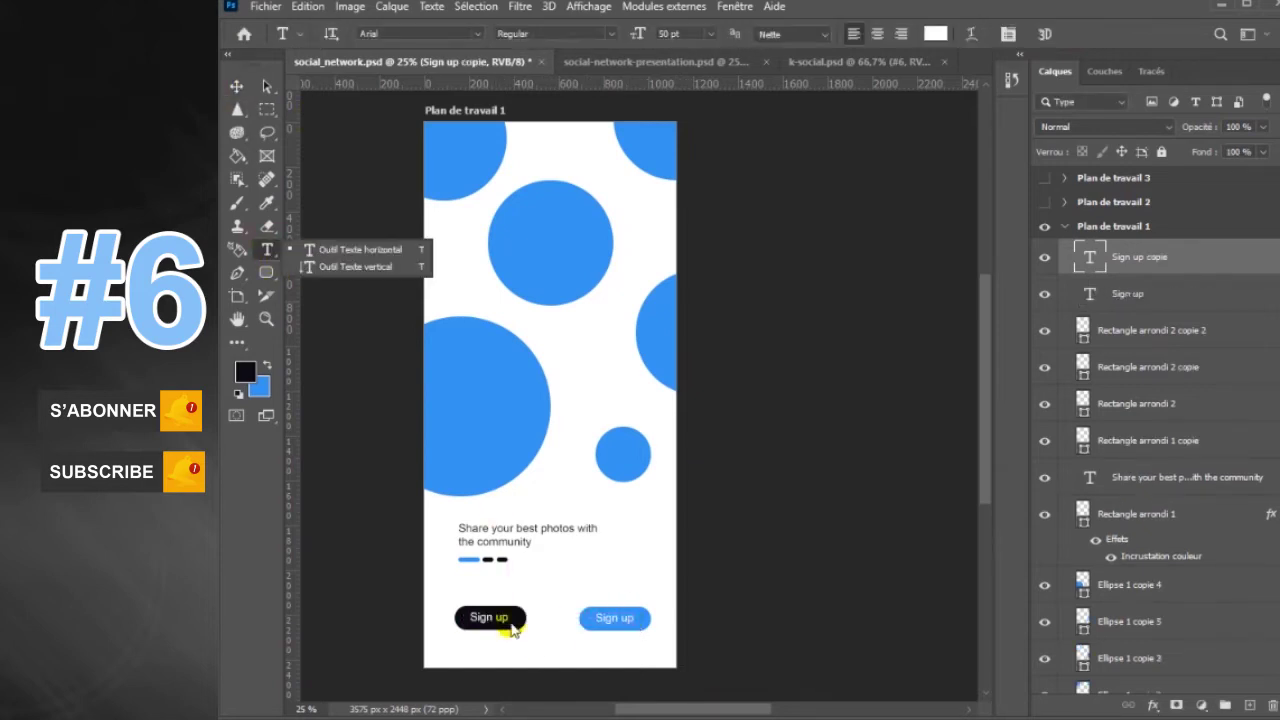
click(458, 619)
text(login)
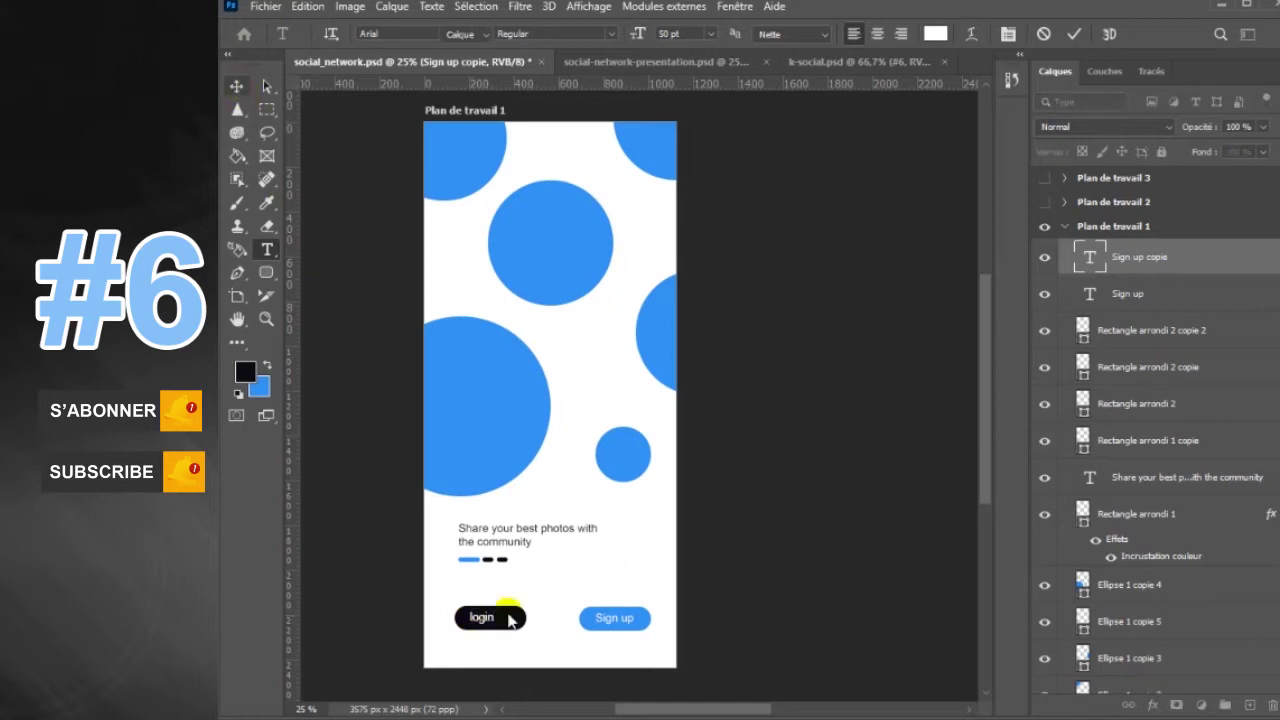
key(ctrl+Return)
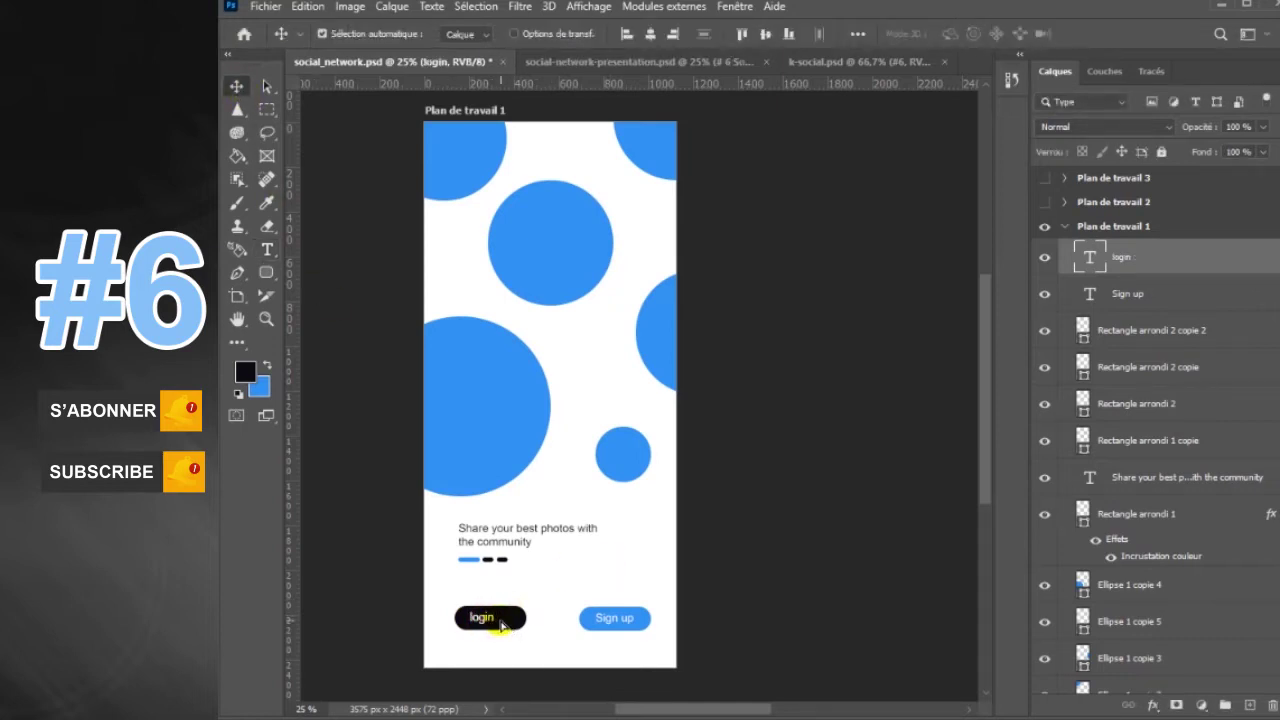
drag(488, 622, 493, 628)
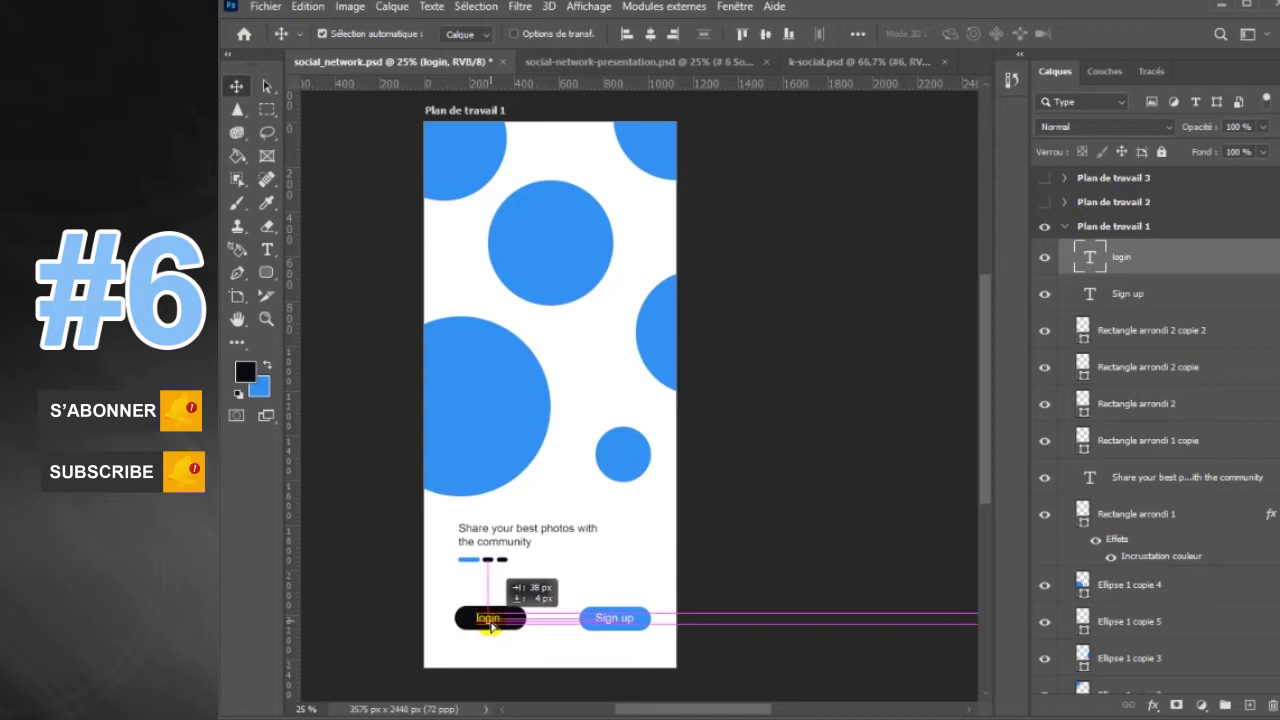
key(t)
click(478, 618)
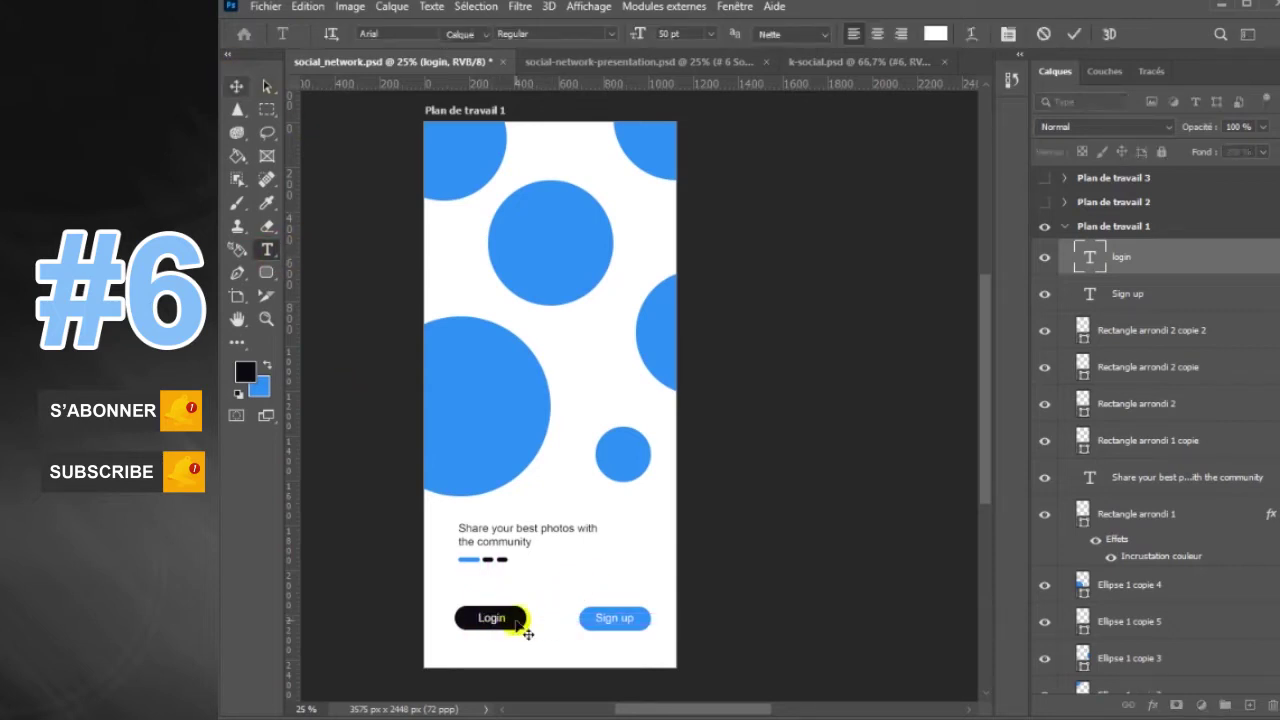
key(ctrl+Return)
key(v)
- Add a new empty layer above the large left circle and start placing an embedded image
click(504, 386)
key(ctrl+shift+alt+n)
click(266, 6)
click(375, 361)
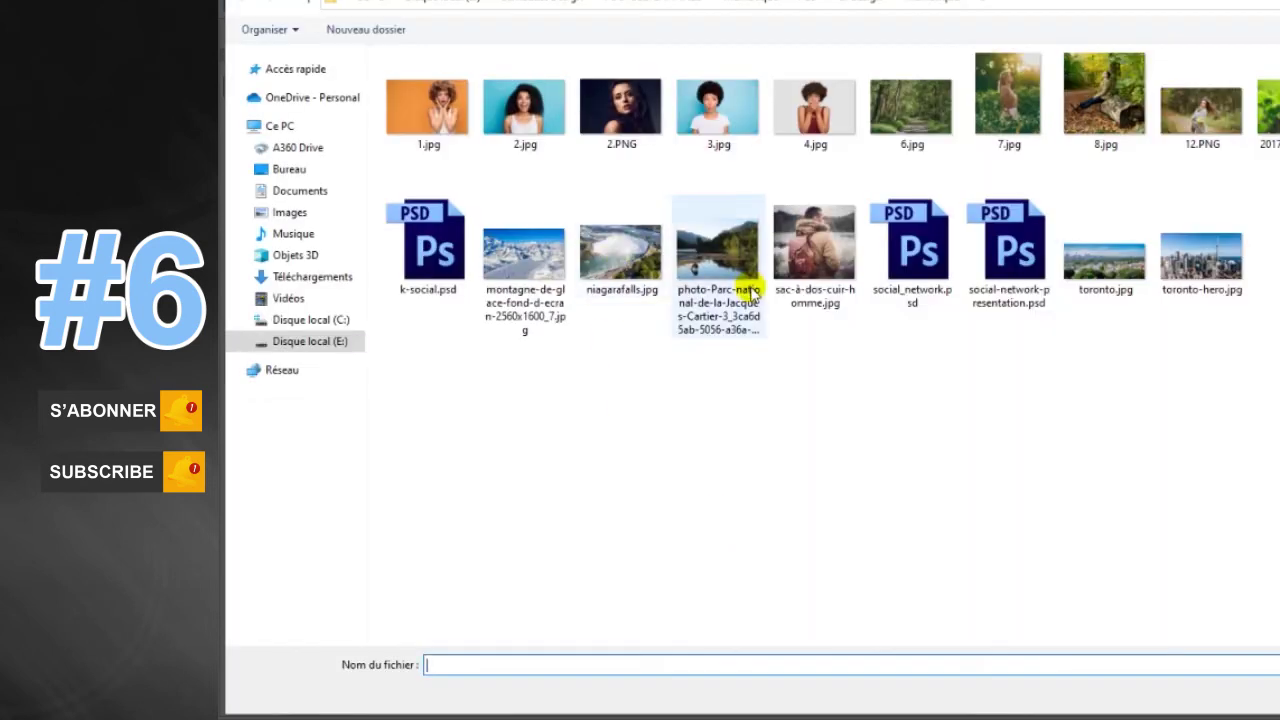
- Place the snowy mountain photo over the large left circle and clip it to the circle
double_click(561, 266)
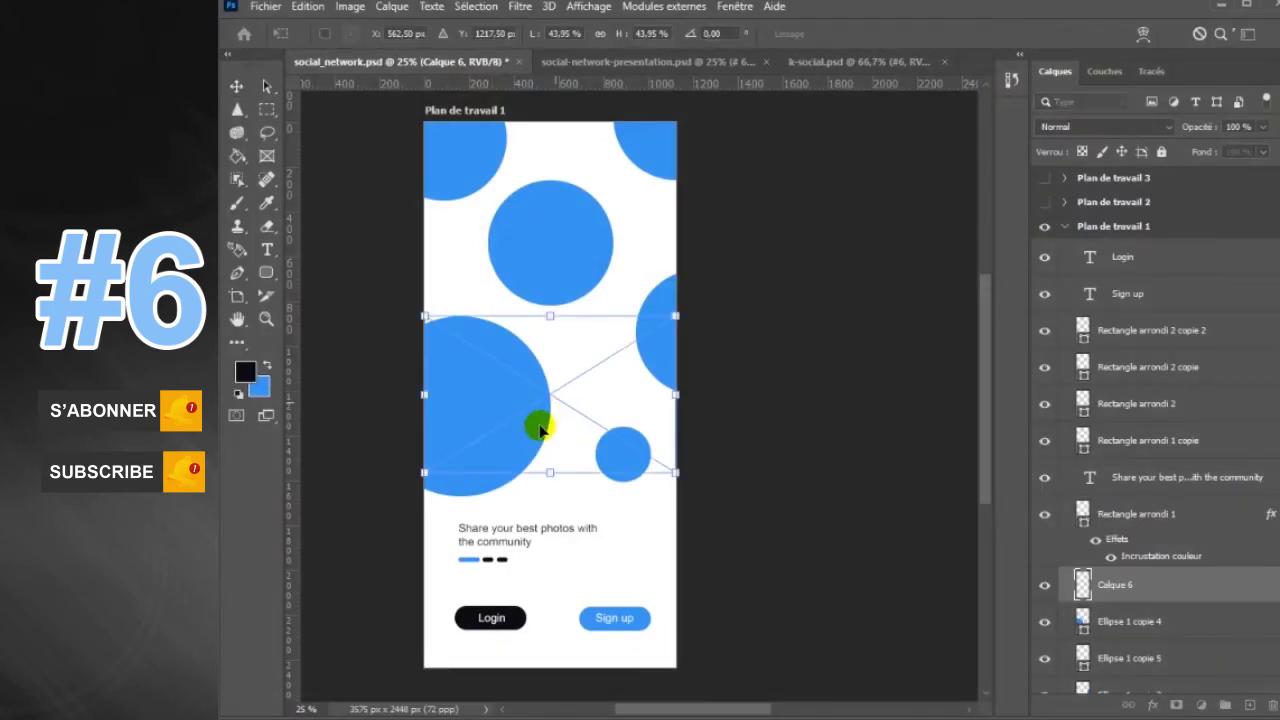
drag(540, 430, 471, 429)
mouse_move(686, 334)
mouse_down()
mouse_move(603, 329)
mouse_move(651, 313)
mouse_up()
key(Return)
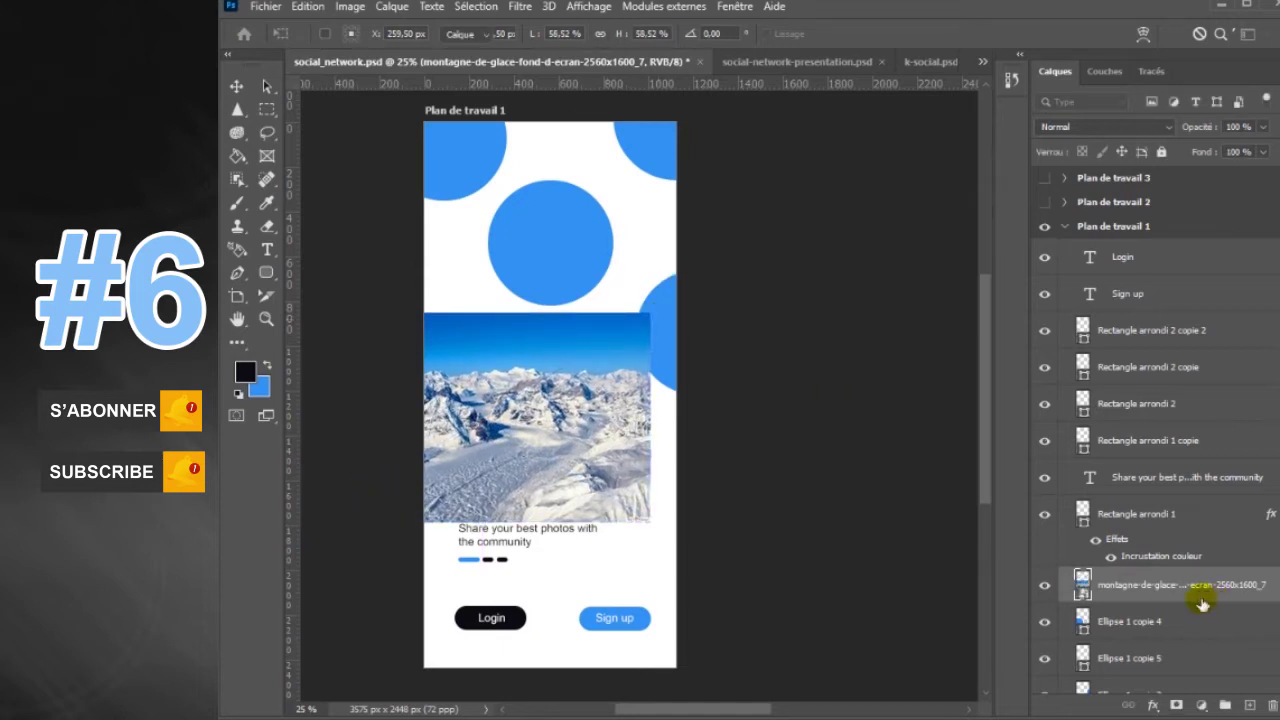
right_click(1202, 604)
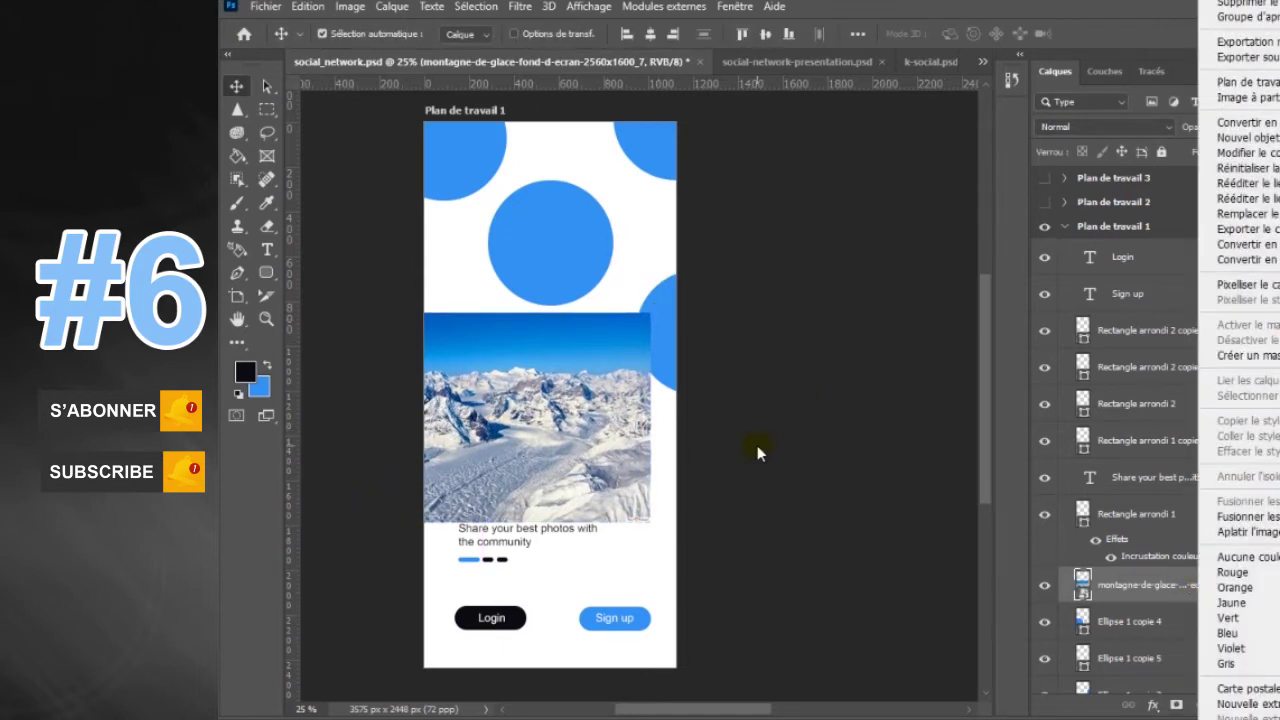
click(1240, 355)
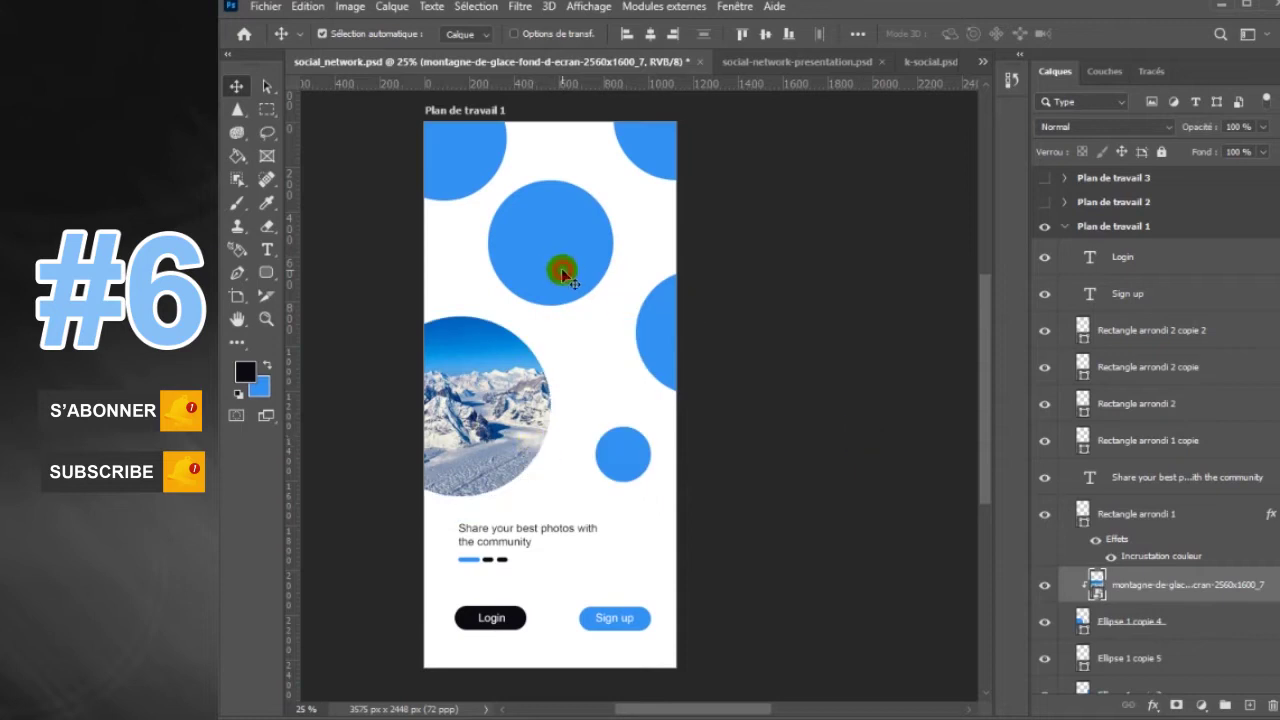
- Place the portrait photo 1.jpg in a new layer above the upper middle circle
click(561, 268)
click(1248, 709)
click(265, 6)
key(Escape)
key(ctrl+o)
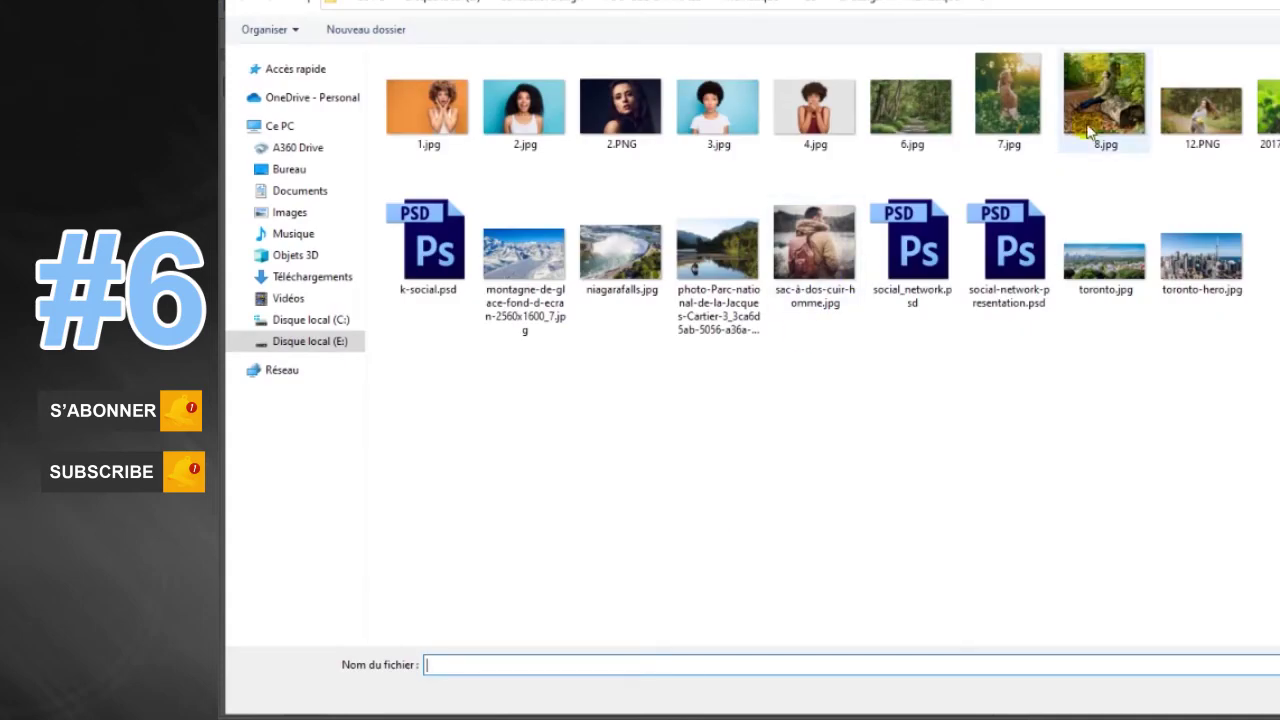
double_click(427, 105)
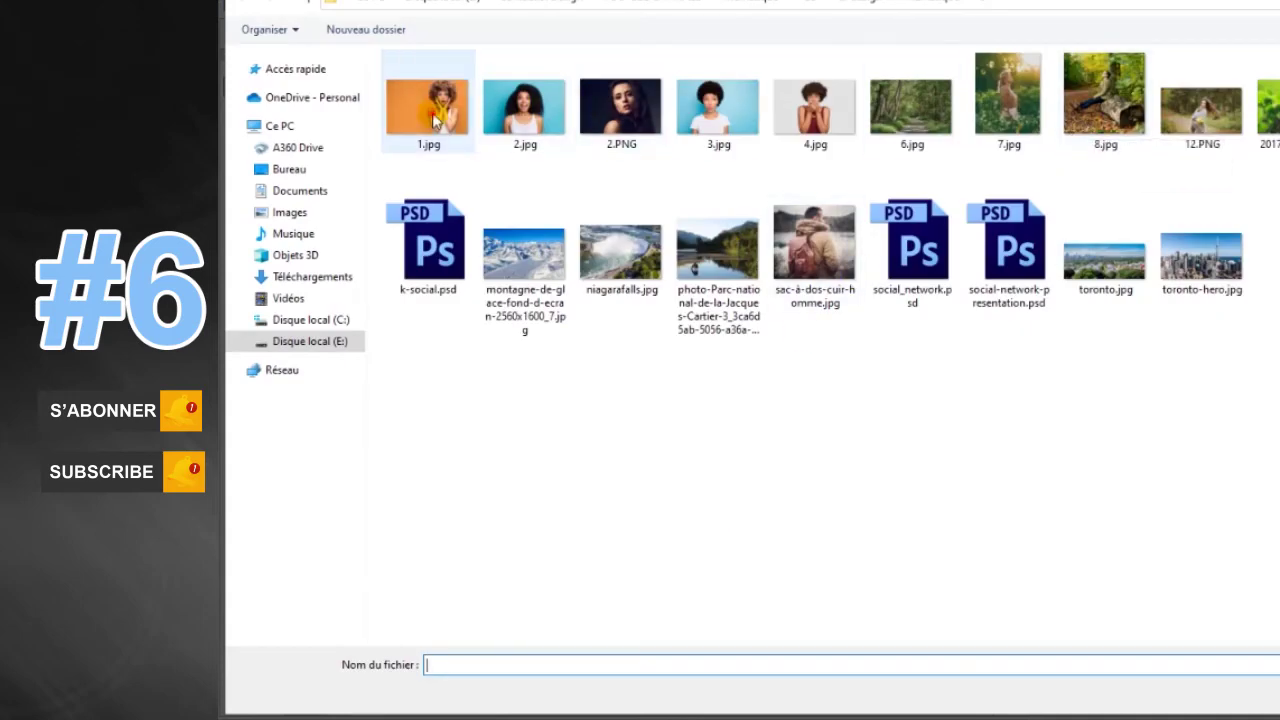
- Fit the portrait over the upper middle circle, clip it, and center the face
mouse_move(612, 375)
mouse_down()
mouse_move(597, 217)
mouse_move(657, 178)
mouse_up()
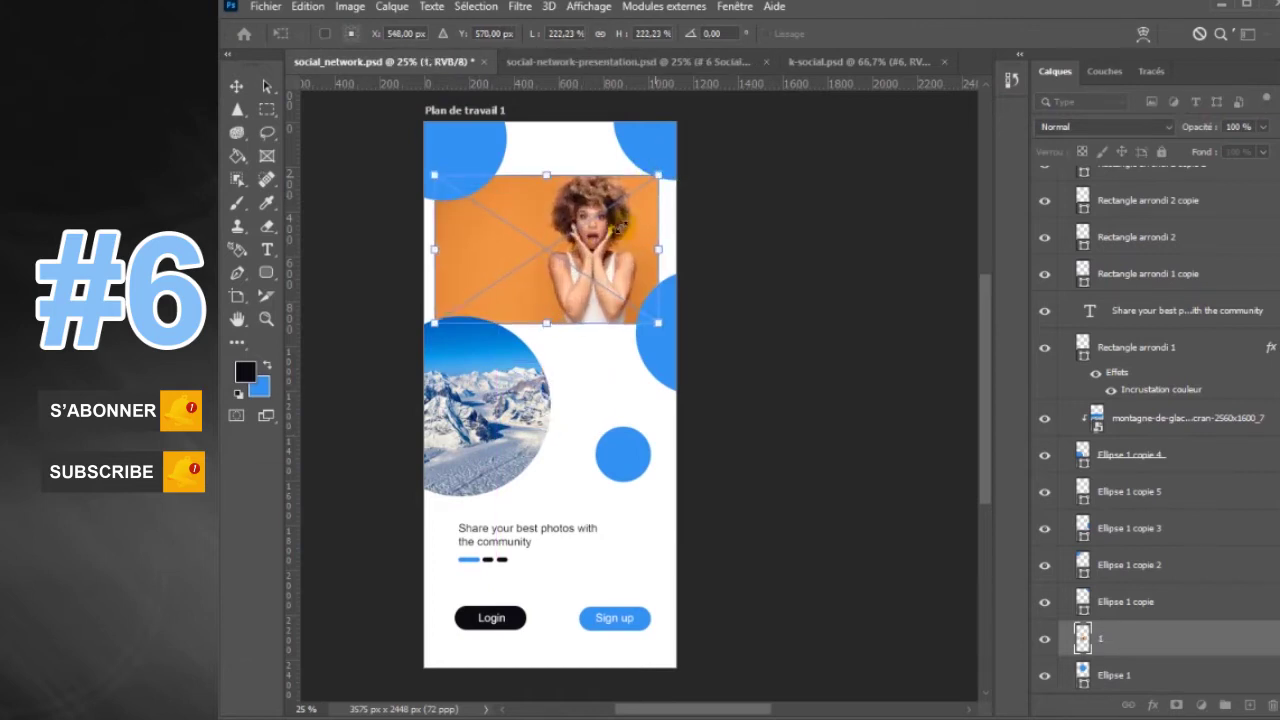
drag(580, 230, 570, 218)
key(Return)
right_click(1163, 640)
click(1225, 355)
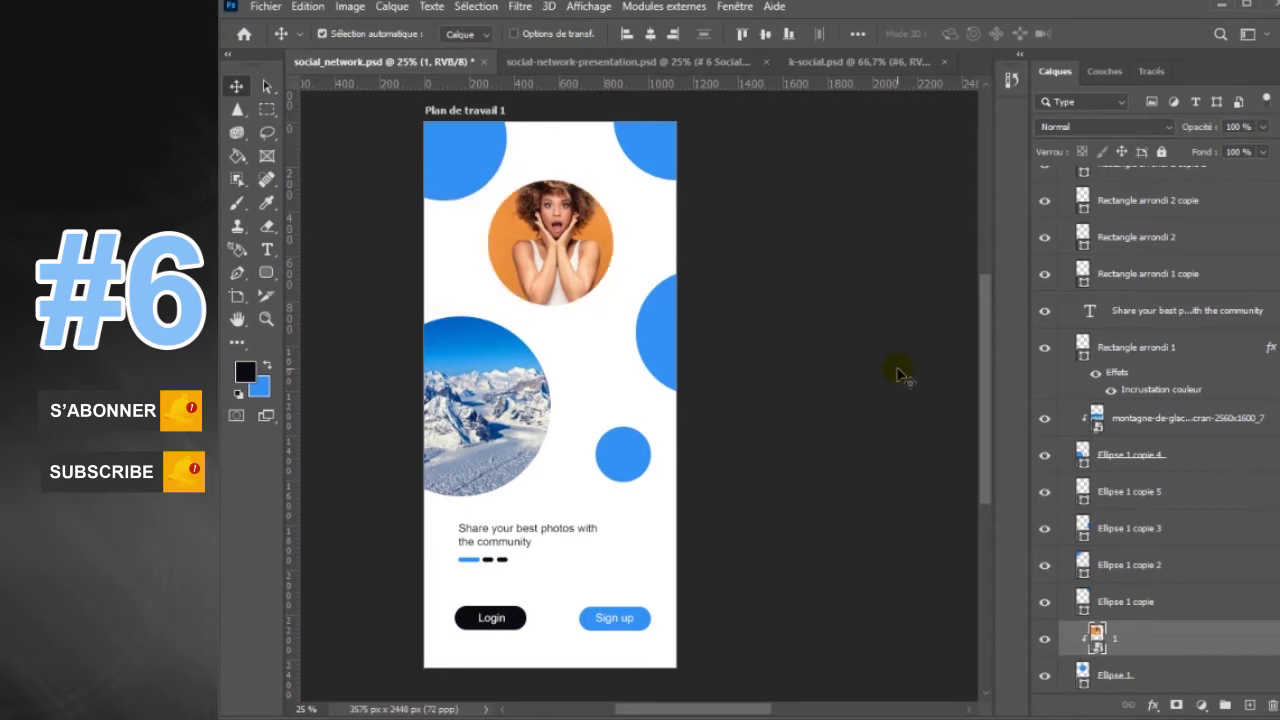
drag(565, 257, 590, 259)
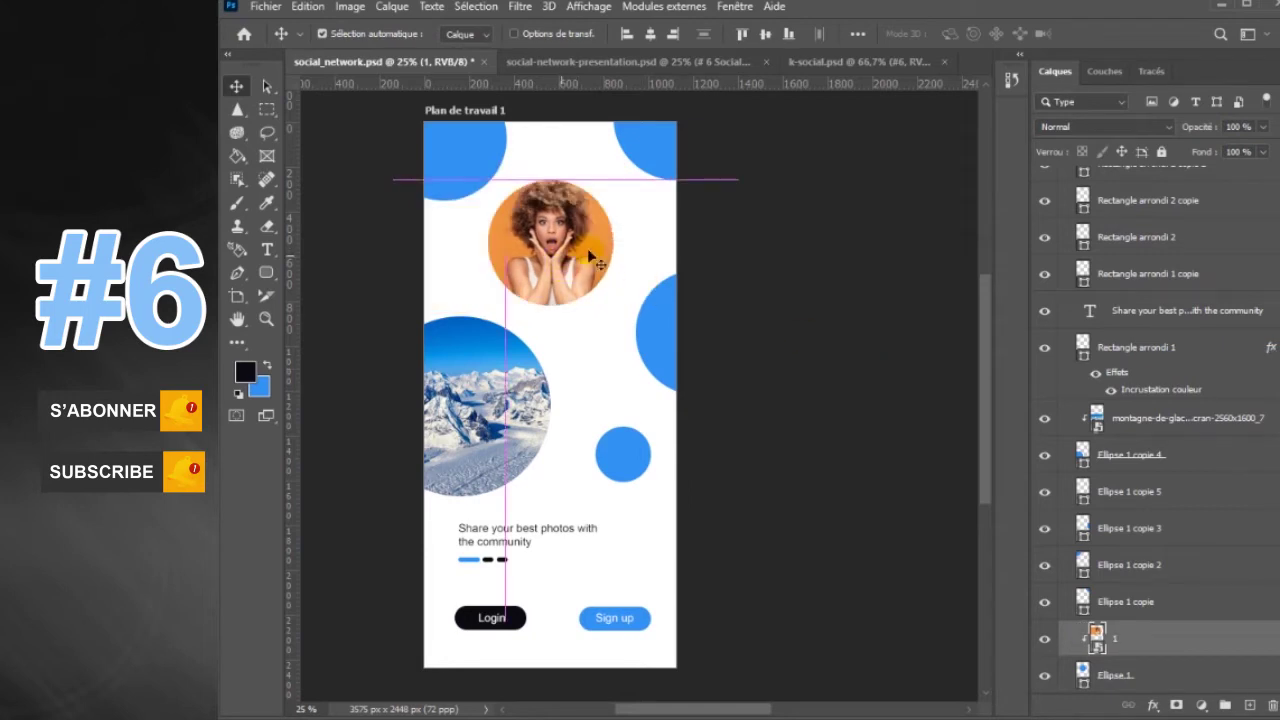
- Add an empty layer above the top-left circle's layer for the next photo
click(1248, 705)
click(265, 6)
click(455, 400)
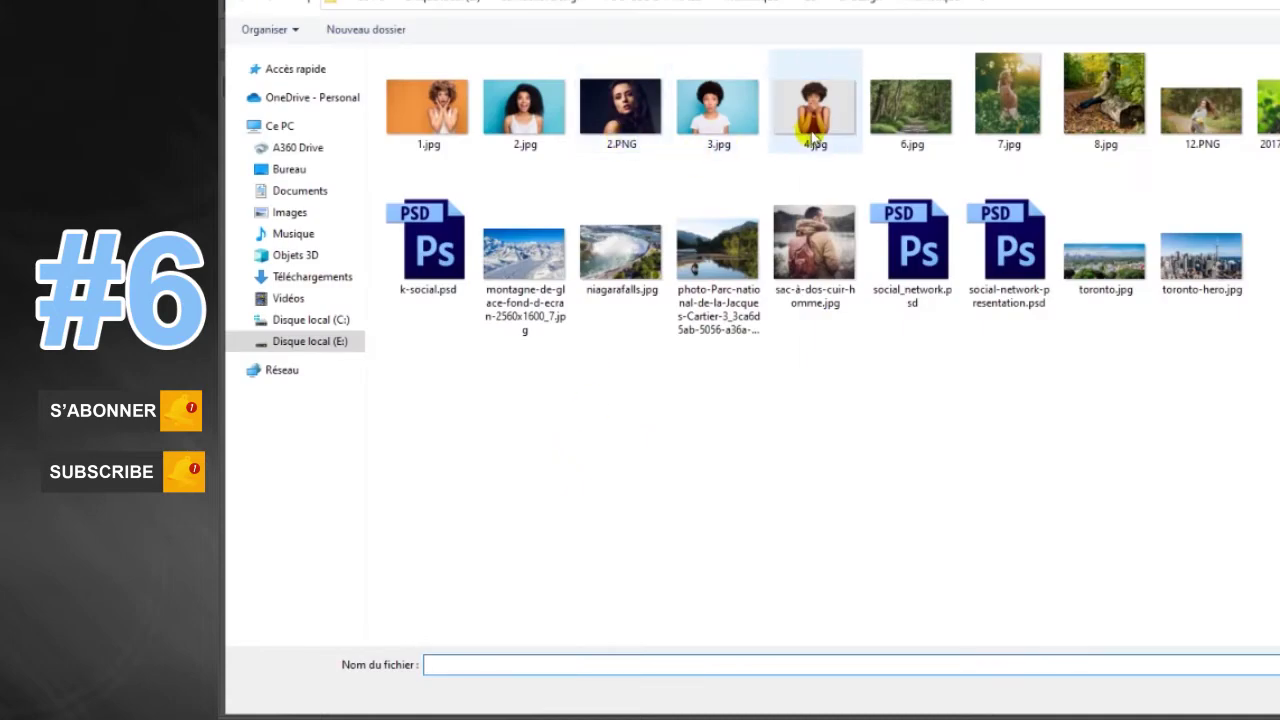
- Place 2.jpg over the top-left circle, clip it, and adjust its position
click(548, 133)
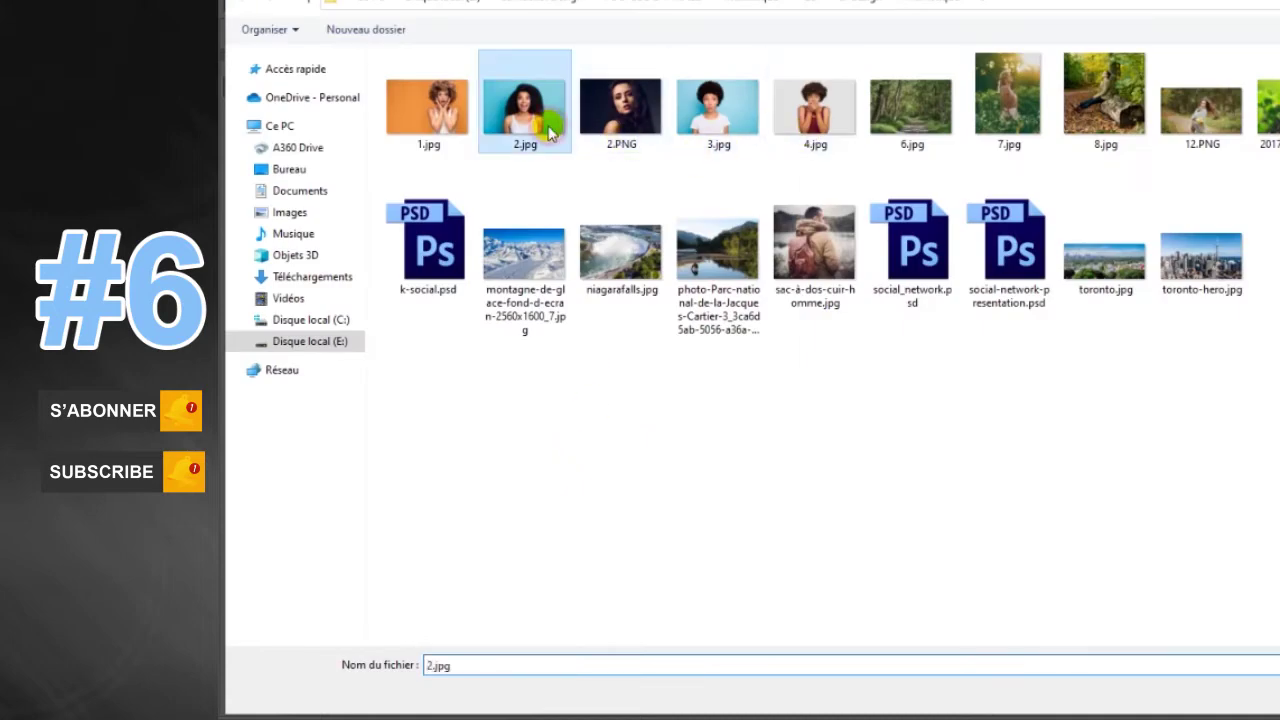
double_click(548, 133)
mouse_move(577, 398)
mouse_down()
mouse_move(470, 170)
mouse_move(528, 123)
mouse_up()
key(Return)
right_click(1153, 565)
click(1224, 355)
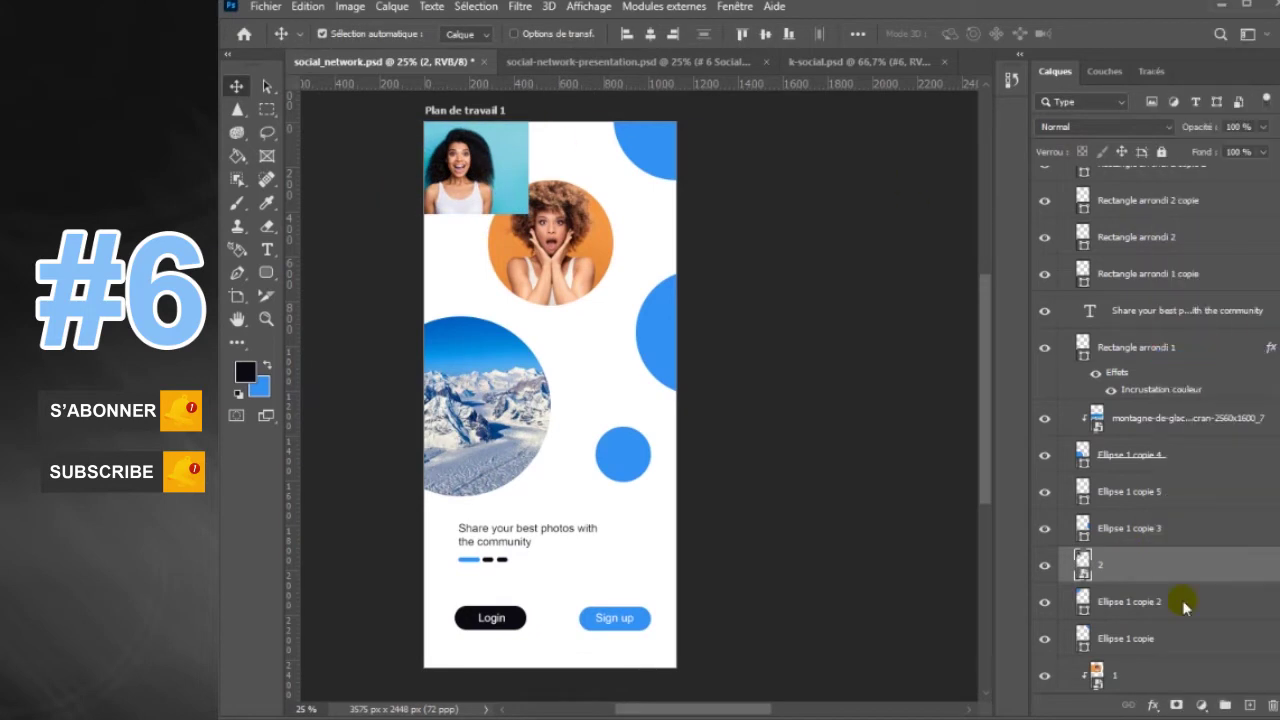
drag(475, 178, 474, 172)
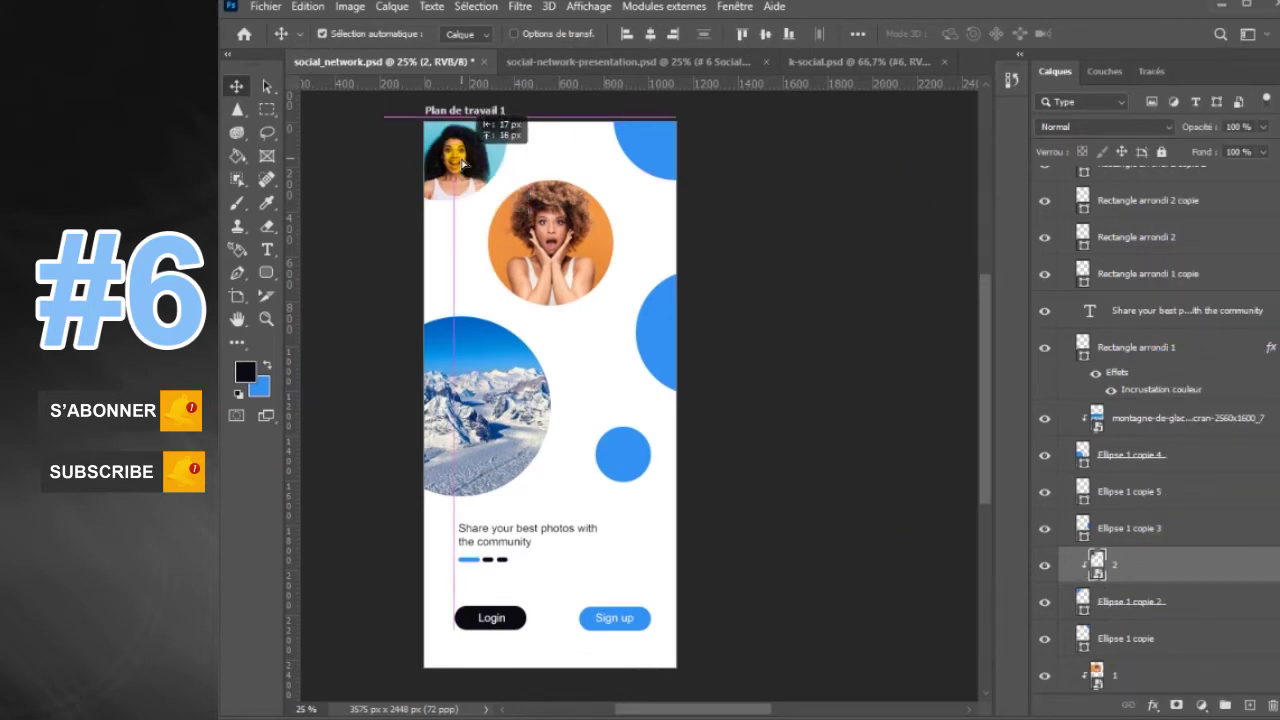
- Place the backpack photo into the top-right circle as a clipping mask
click(652, 152)
click(1244, 705)
click(266, 6)
click(333, 362)
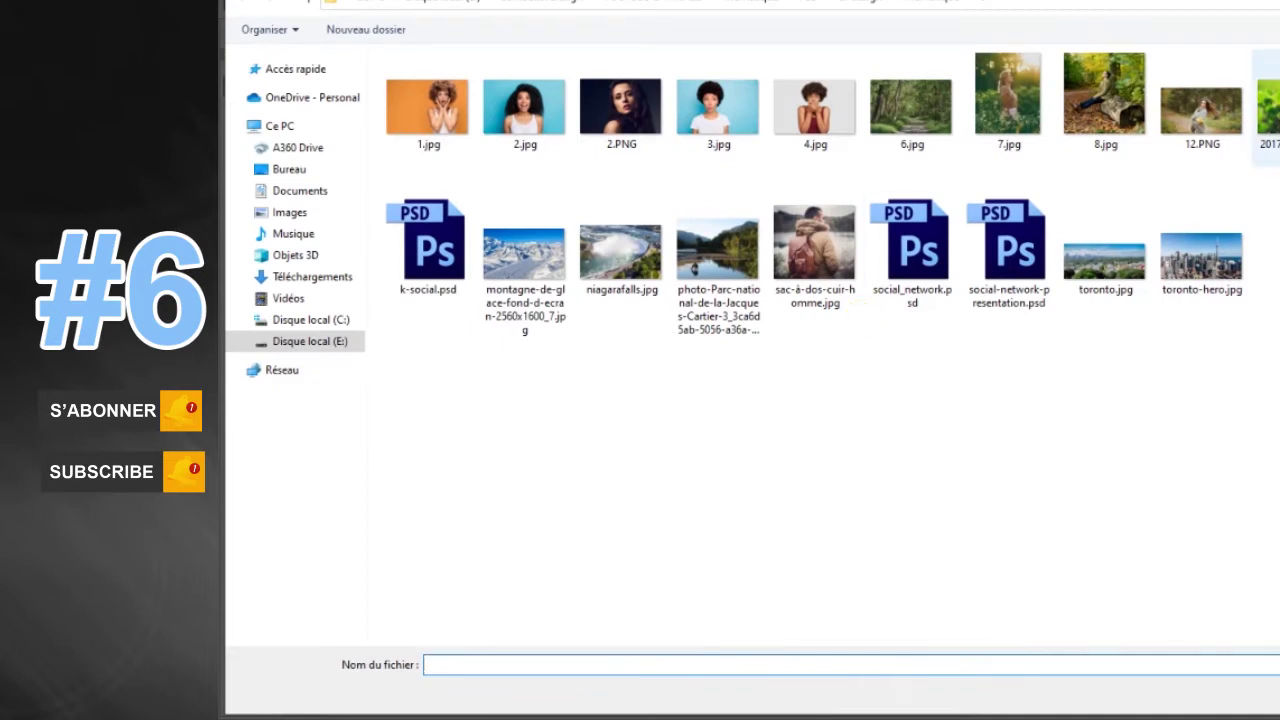
double_click(834, 268)
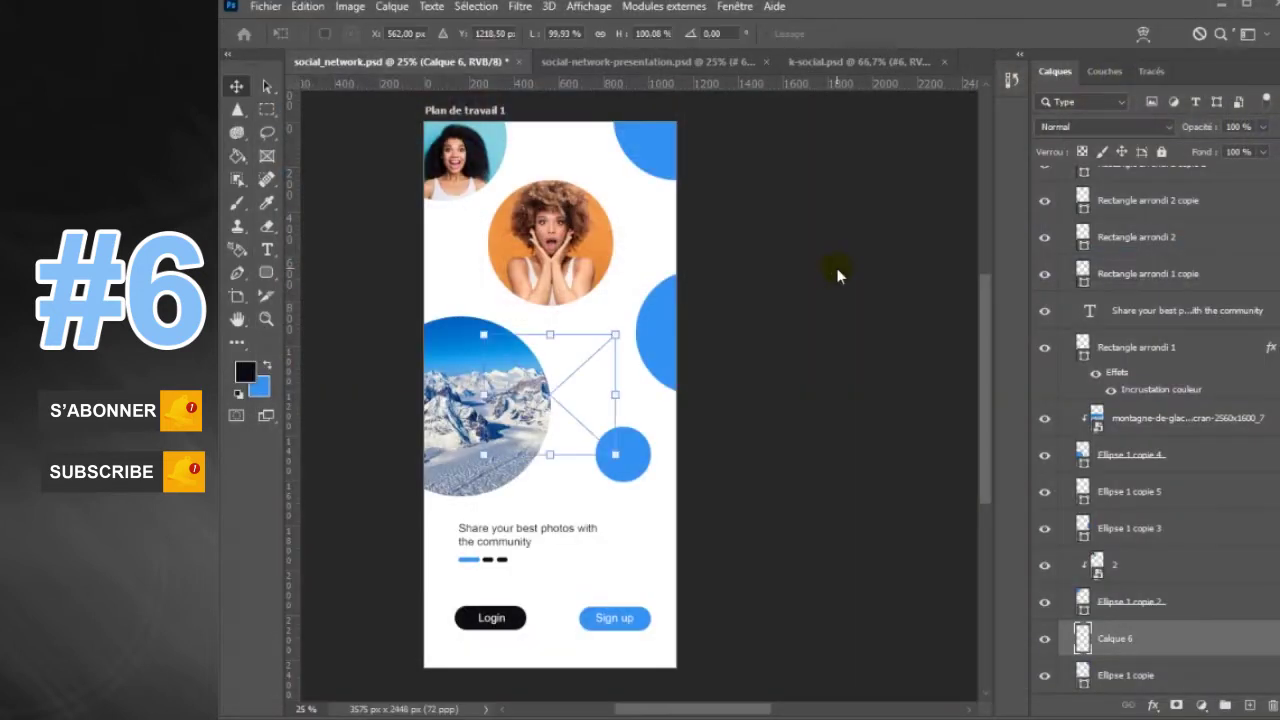
mouse_move(600, 386)
mouse_down()
mouse_move(692, 128)
mouse_move(695, 155)
mouse_move(690, 137)
mouse_move(658, 165)
mouse_up()
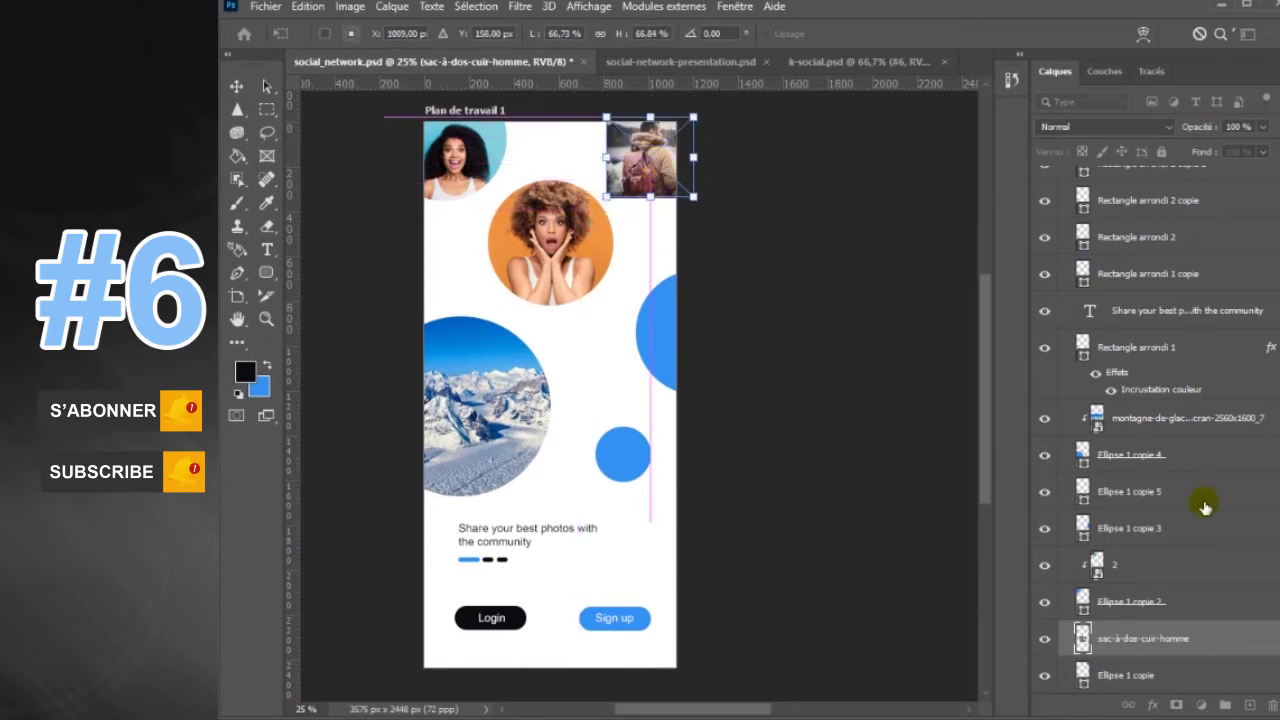
key(Return)
right_click(1213, 645)
click(1254, 355)
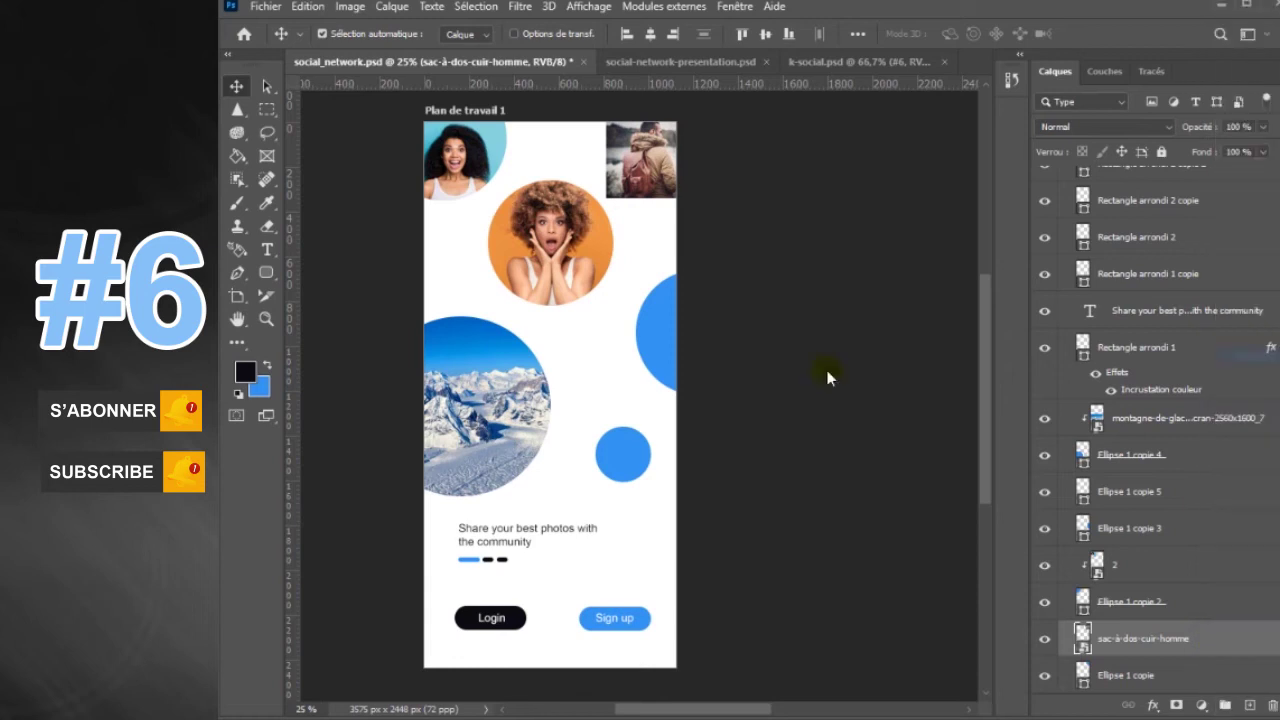
- Place 12.PNG, enlarge it over the right-edge circle, and clip it in
click(657, 352)
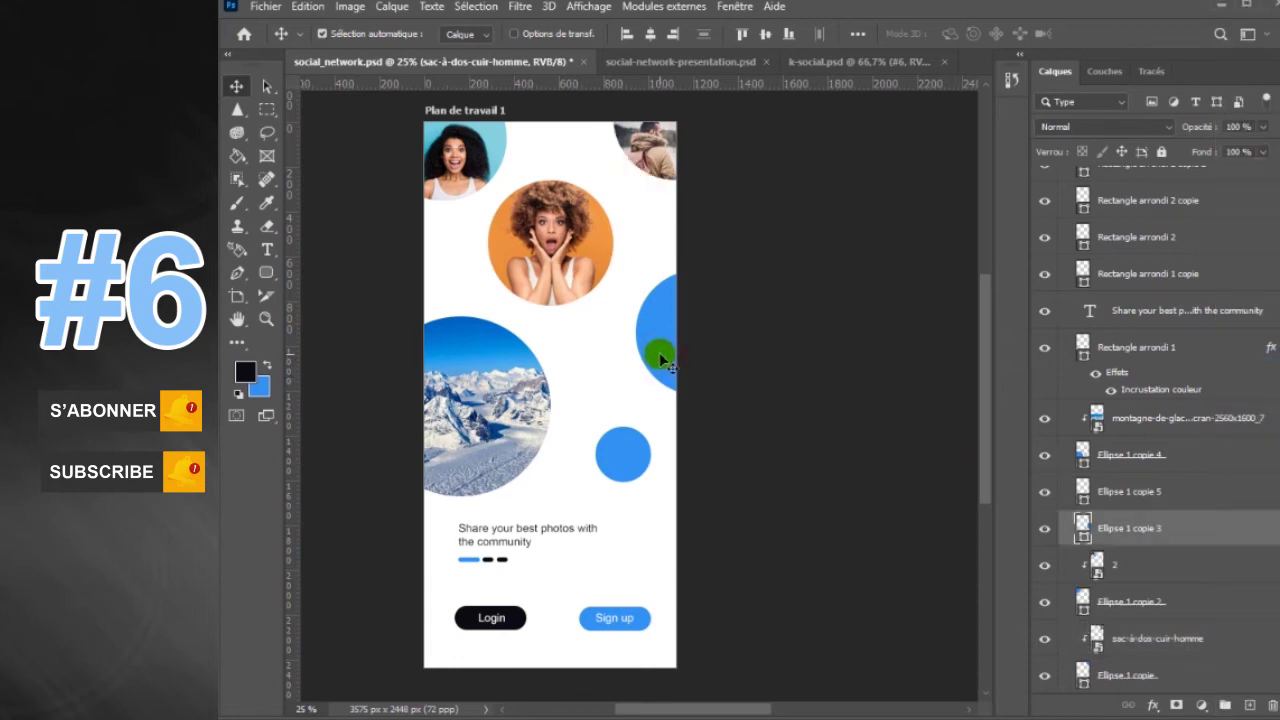
click(1249, 705)
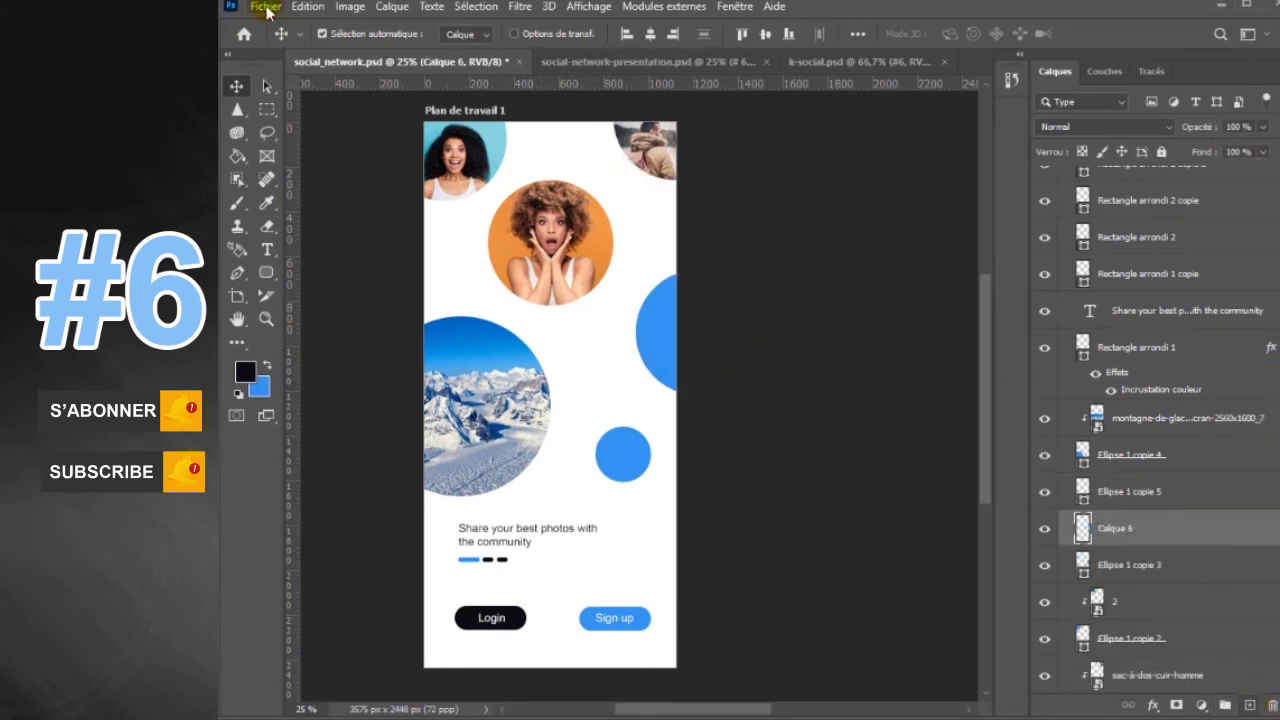
click(266, 8)
click(320, 360)
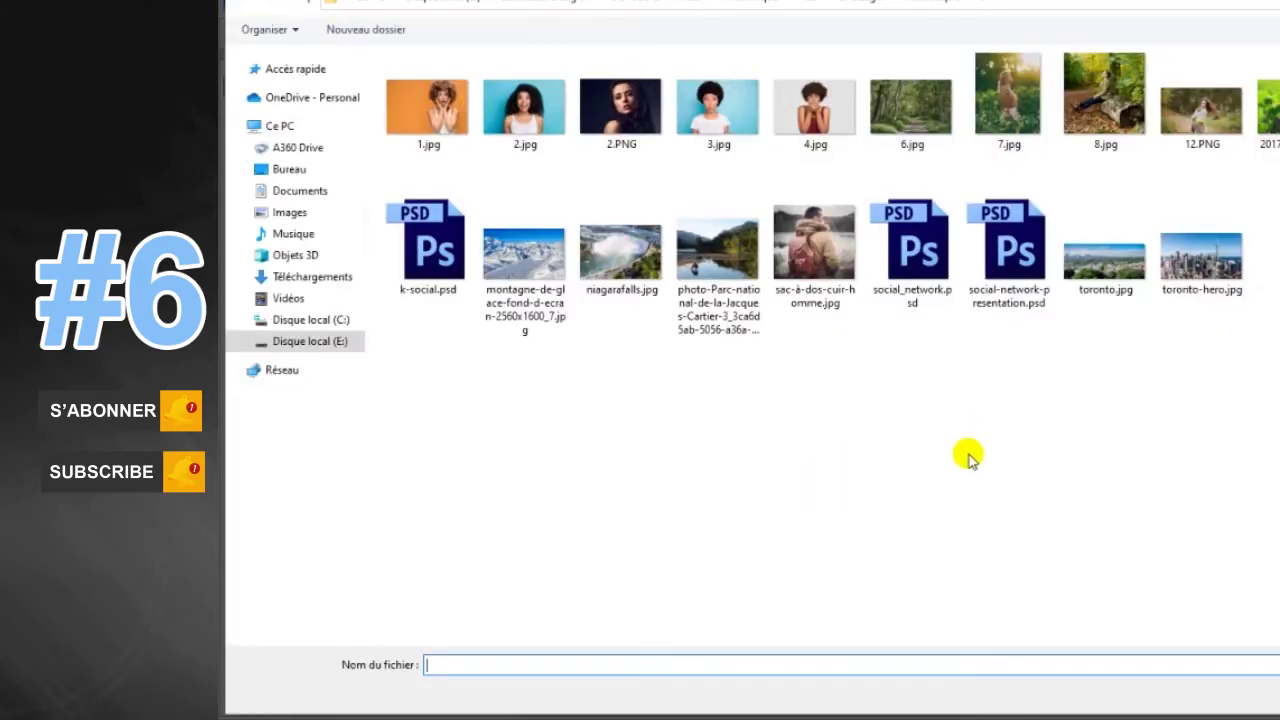
double_click(1201, 110)
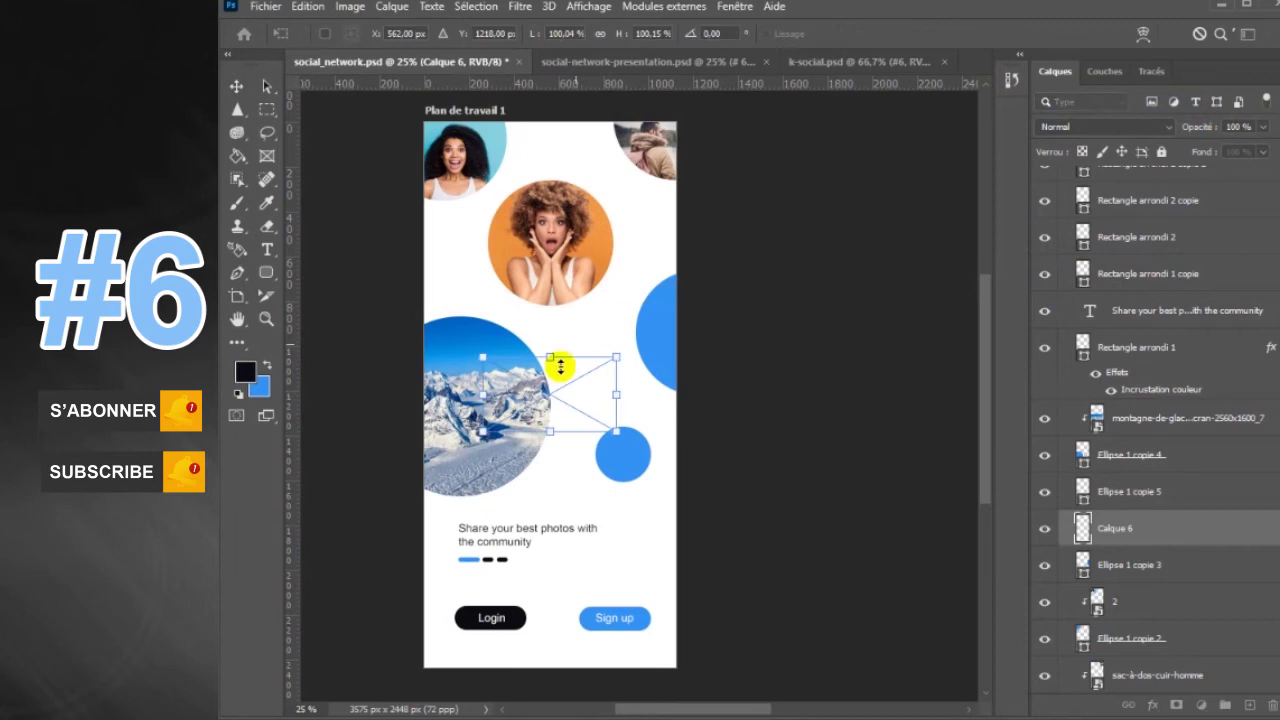
drag(653, 372, 678, 356)
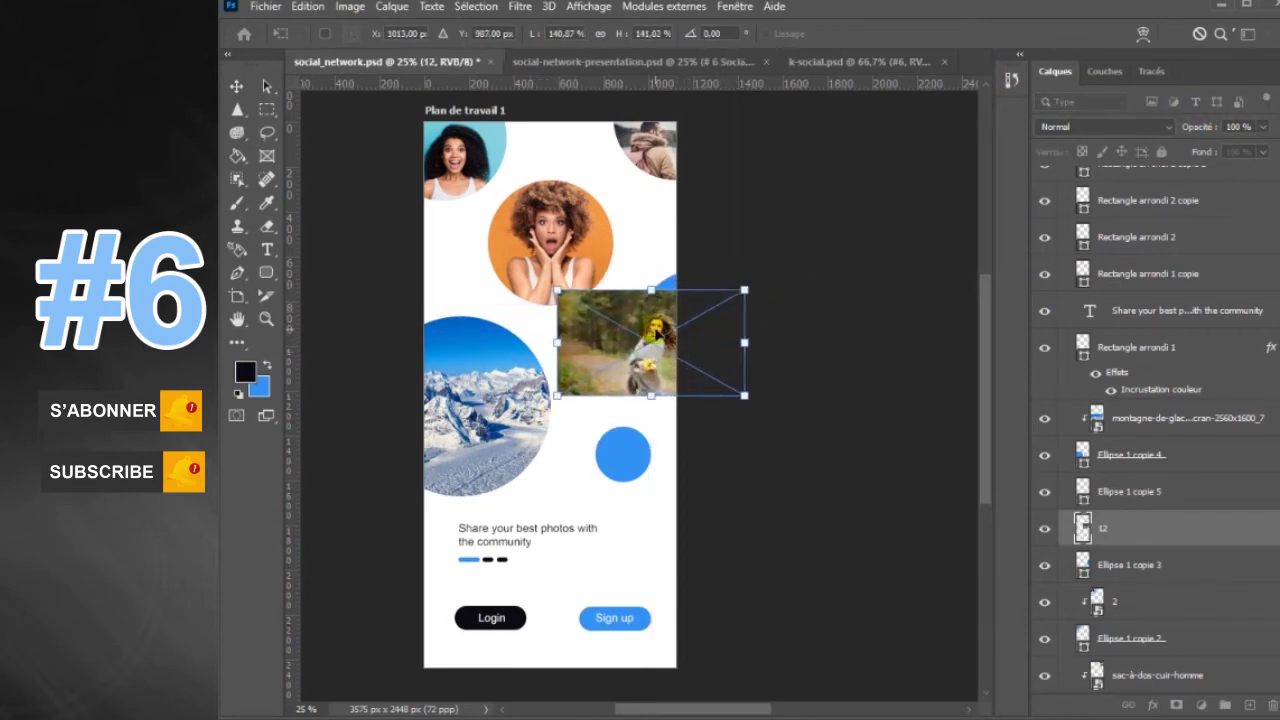
drag(721, 308, 777, 263)
key(Return)
right_click(1222, 545)
click(1262, 365)
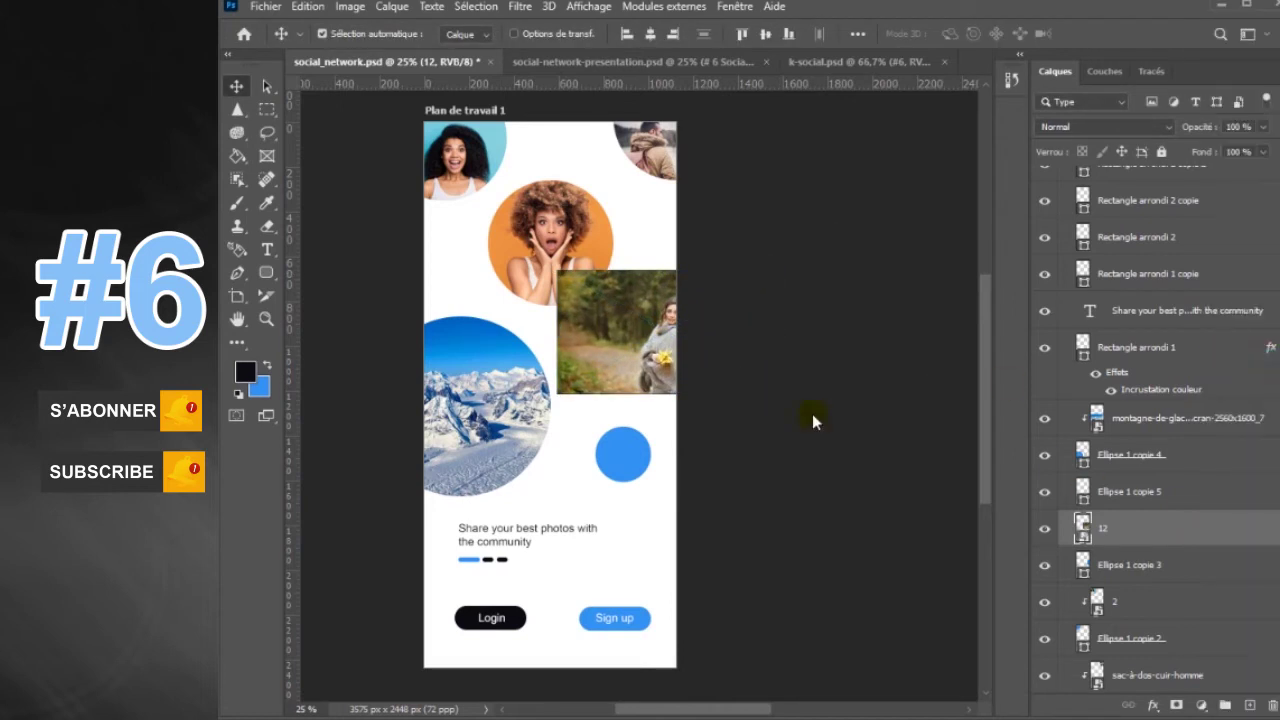
- Place the portrait photo 4.jpg over the small blue circle and clip it
click(632, 476)
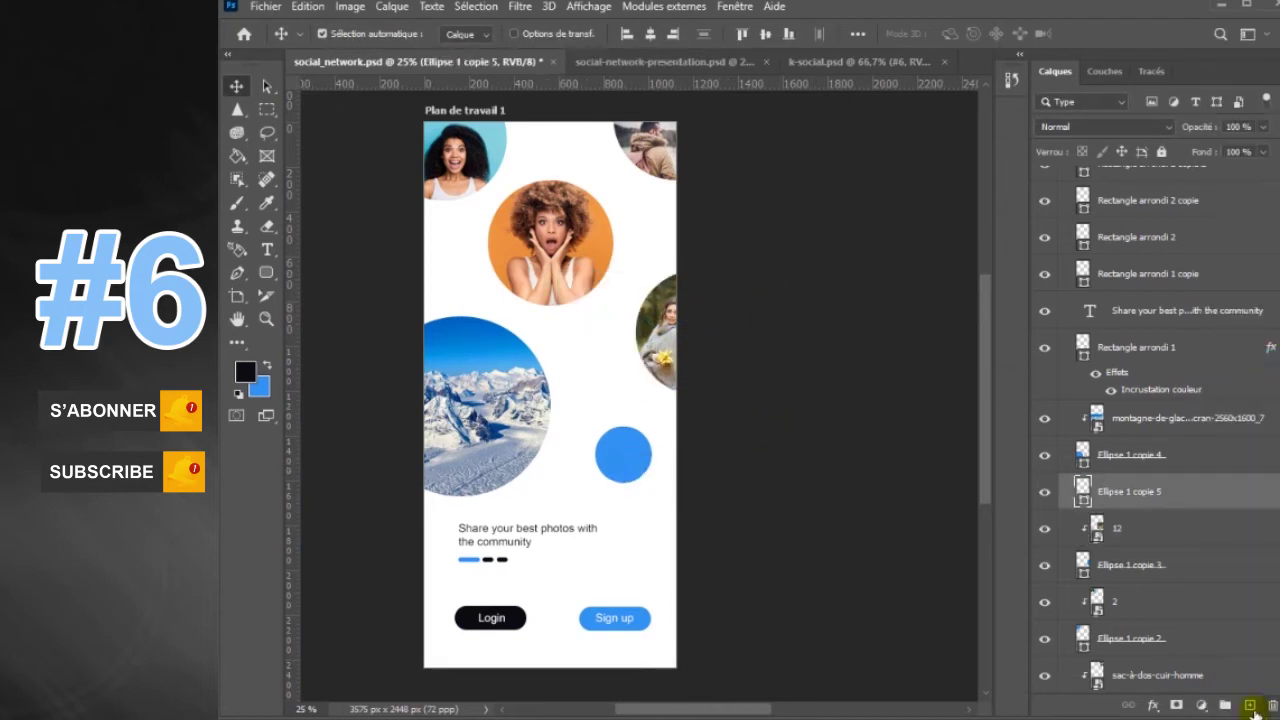
click(1249, 705)
click(266, 6)
click(318, 361)
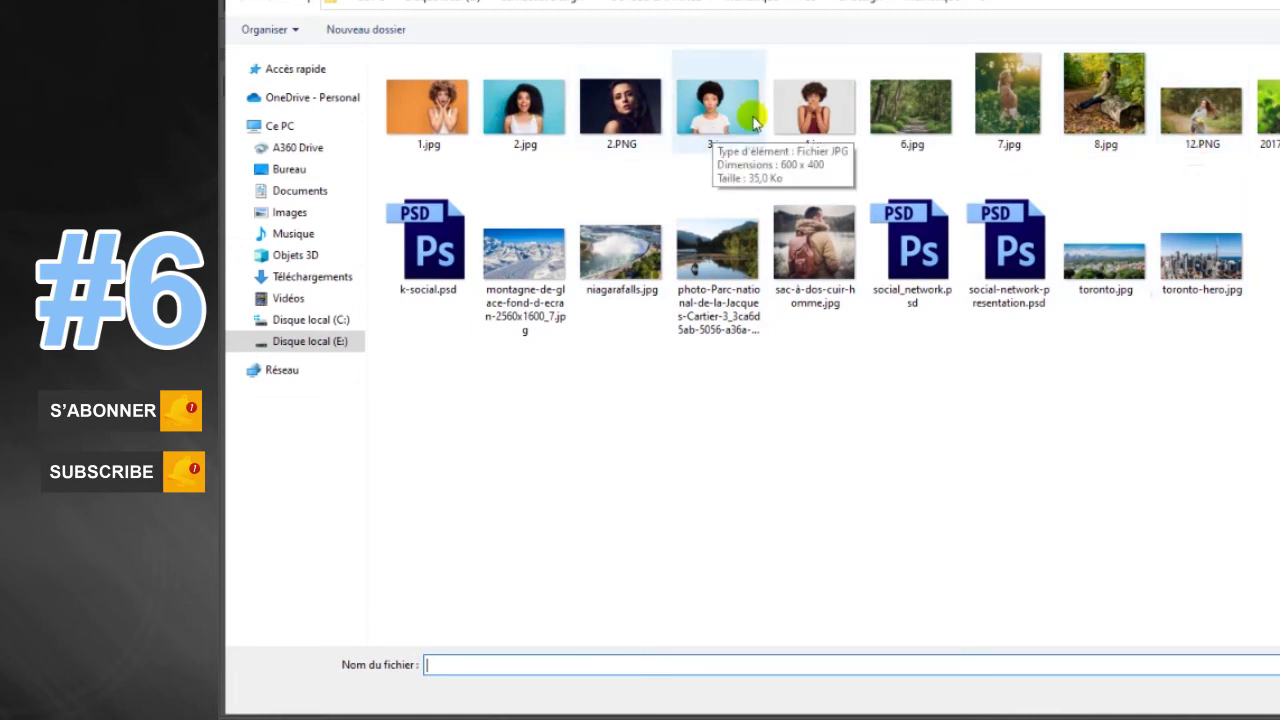
double_click(815, 105)
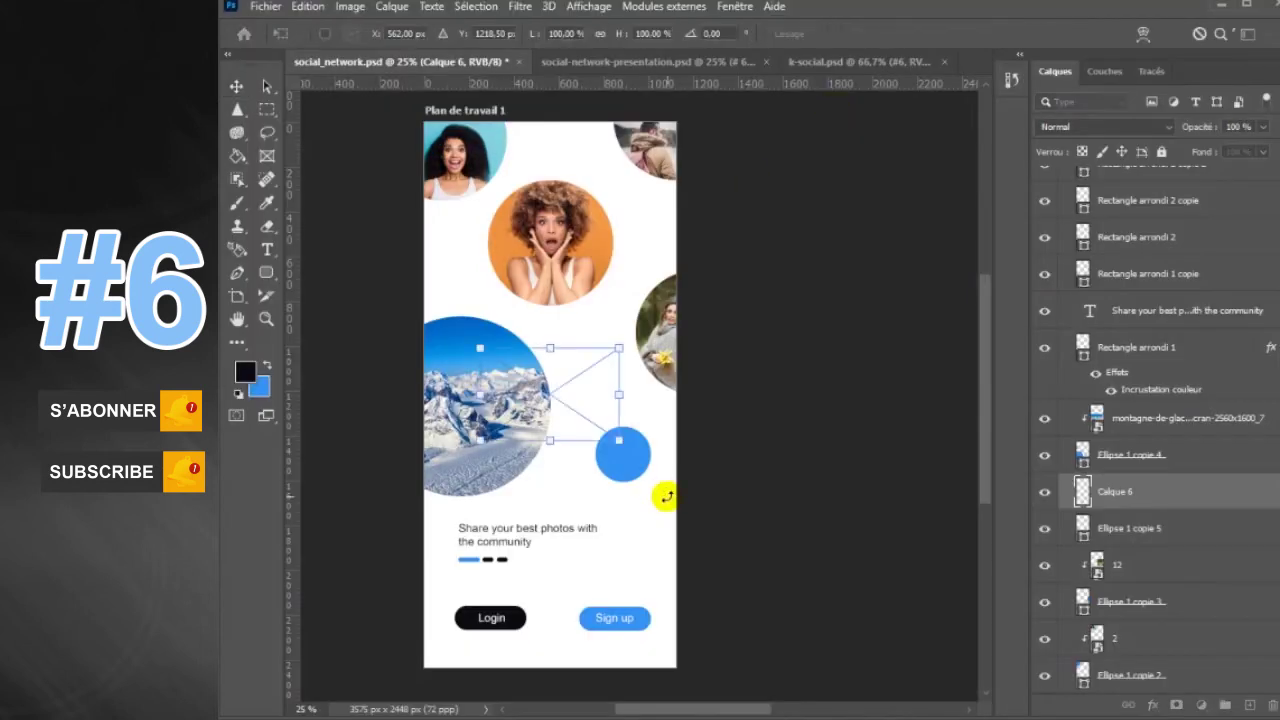
mouse_move(573, 379)
mouse_down()
mouse_move(648, 446)
mouse_move(660, 424)
mouse_up()
key(Return)
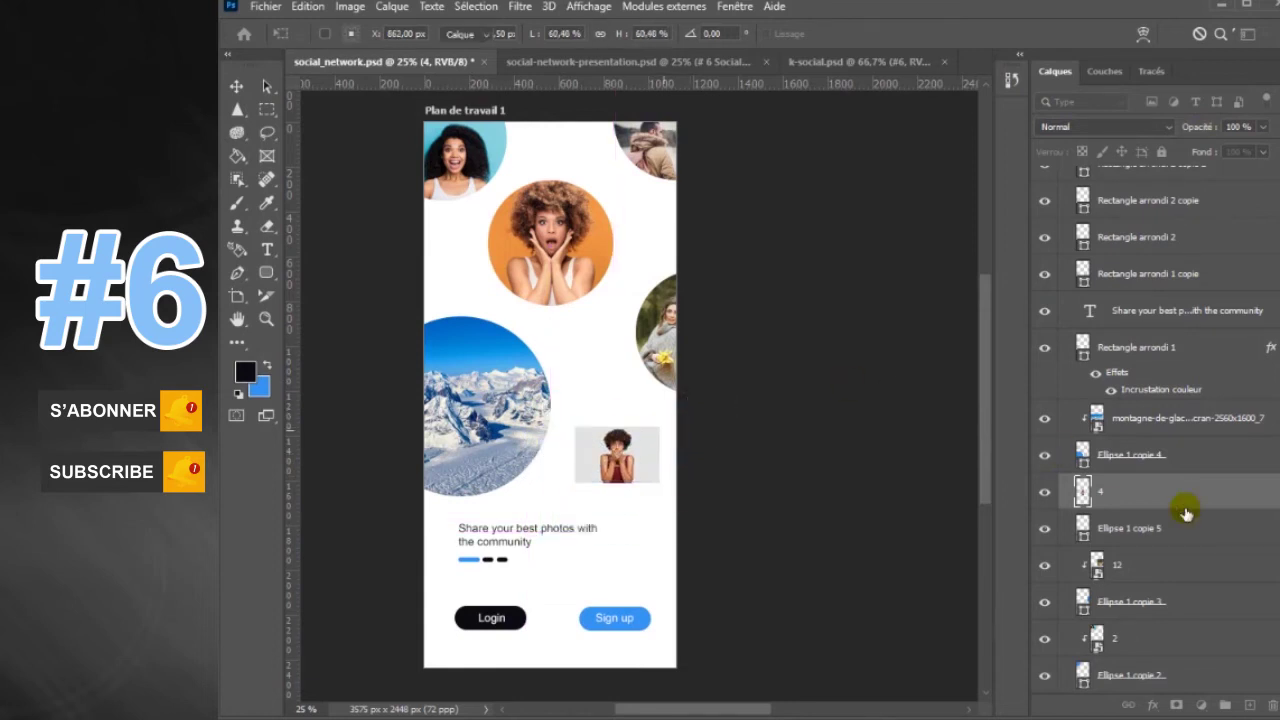
right_click(1185, 513)
click(1195, 498)
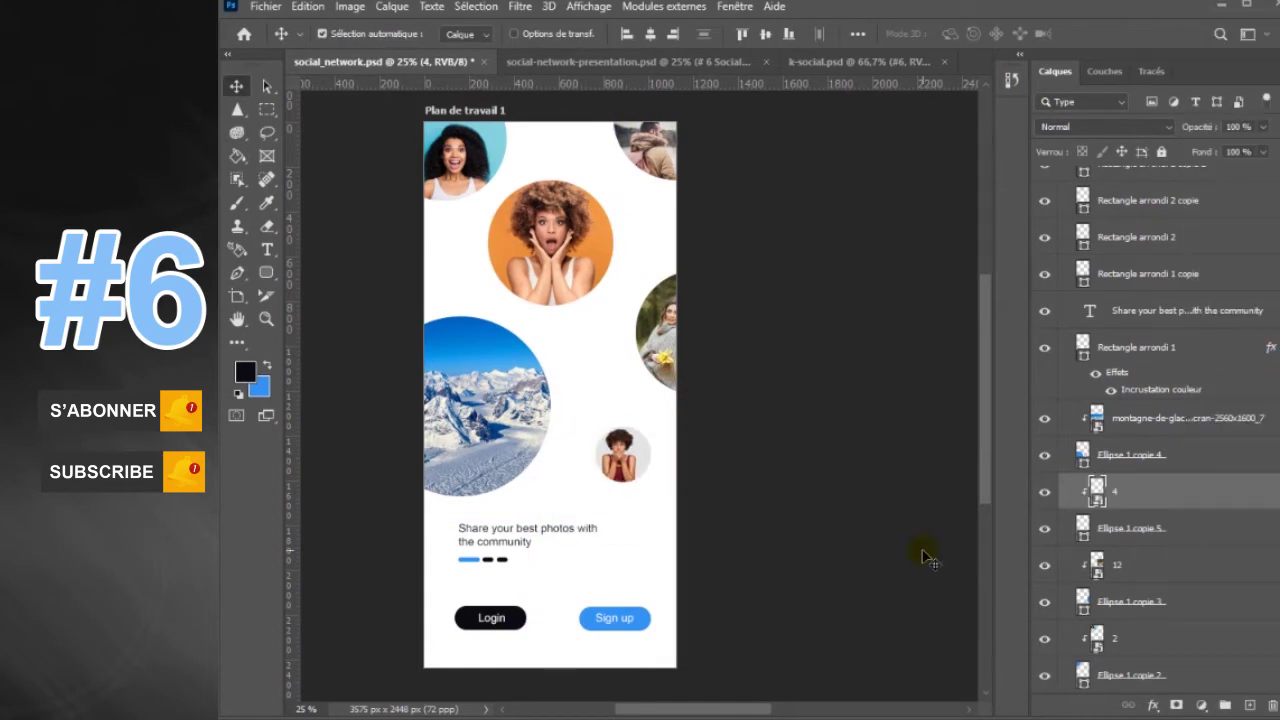
- Select the Sign up button and text layers, then collapse the first artboard's layers
click(643, 622)
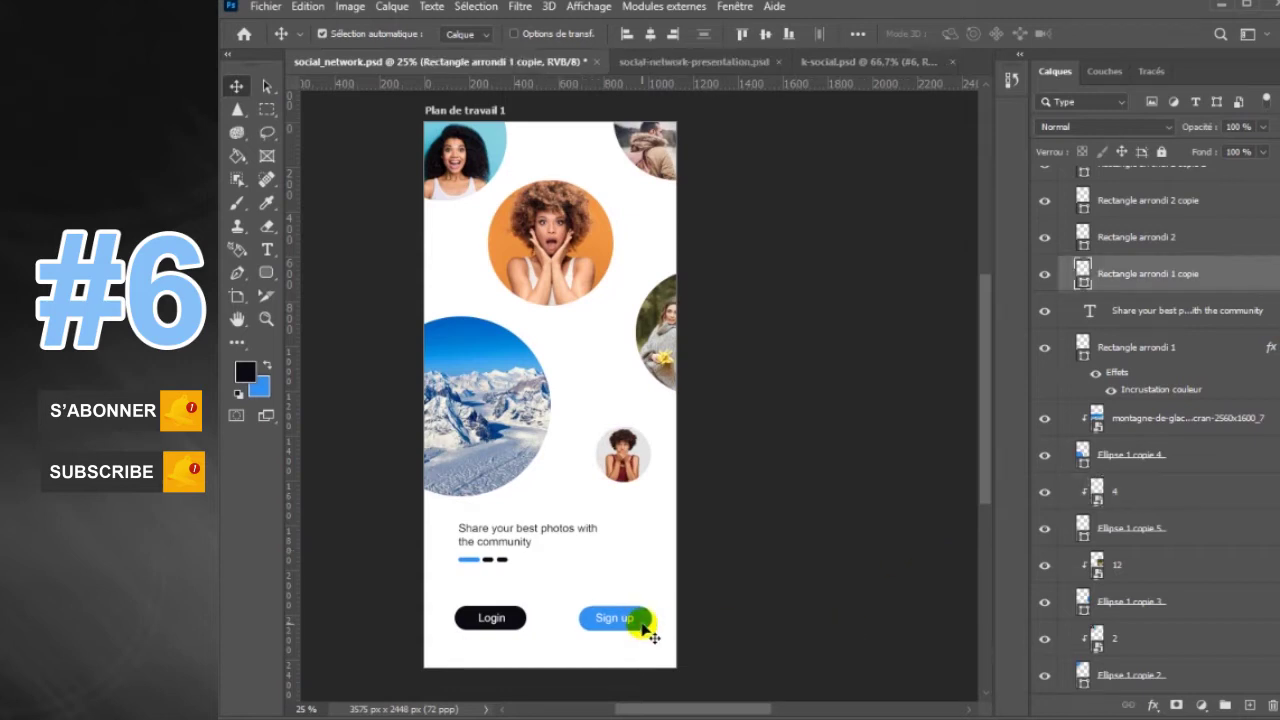
click(636, 628)
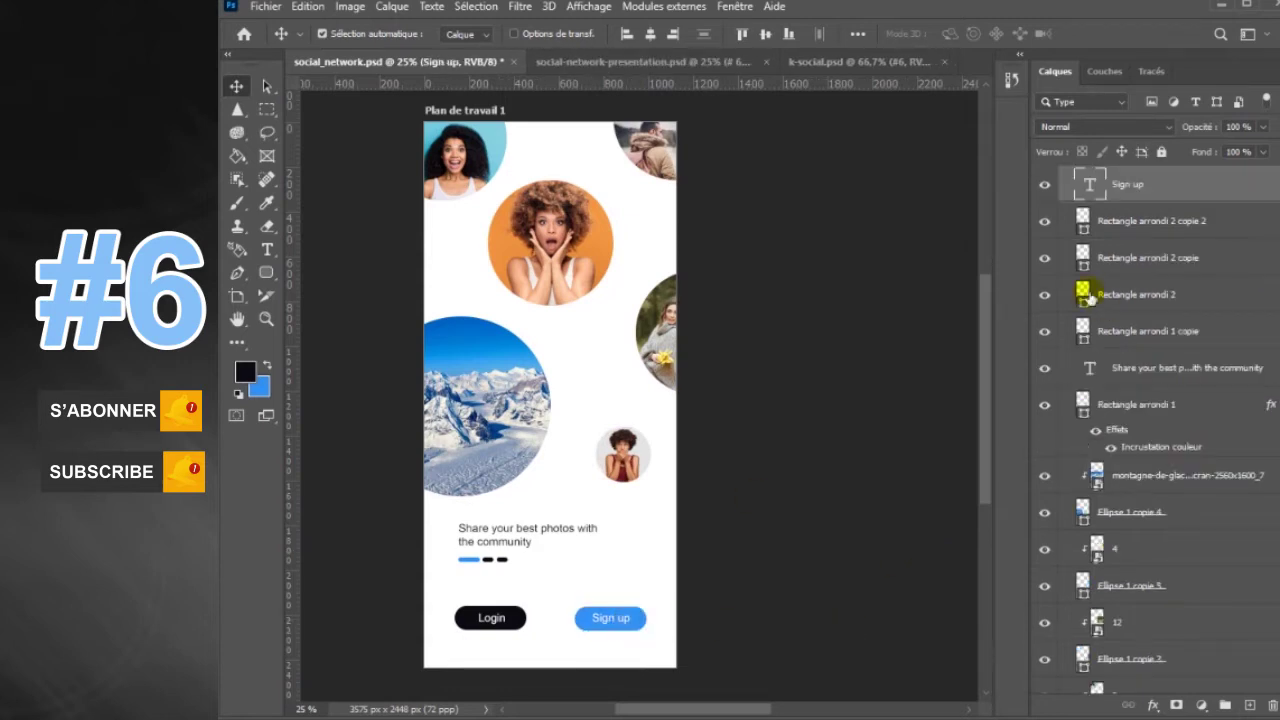
scroll(1060, 220, up, 3)
click(1050, 227)
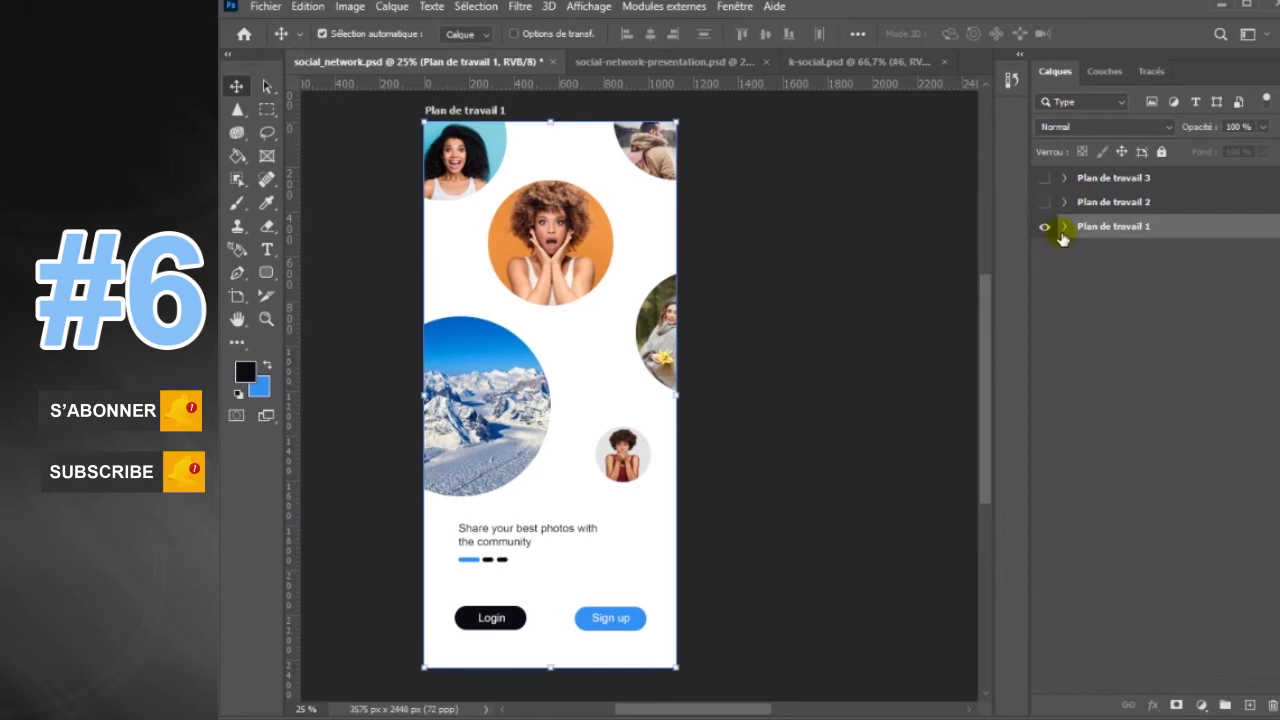
- Show Plan de travail 2 and draw a full-width dark rectangle across its top
click(1044, 203)
key(h)
drag(880, 386, 834, 385)
right_click(268, 274)
click(320, 272)
drag(638, 119, 843, 276)
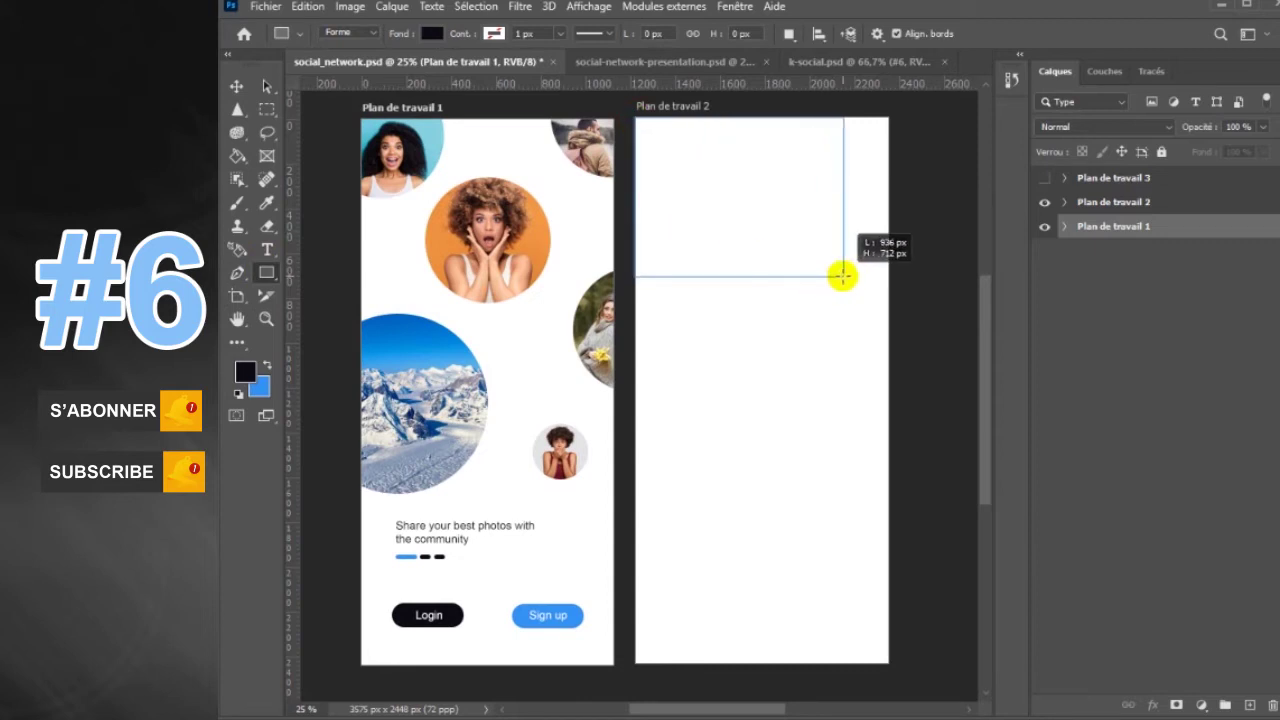
drag(843, 276, 892, 257)
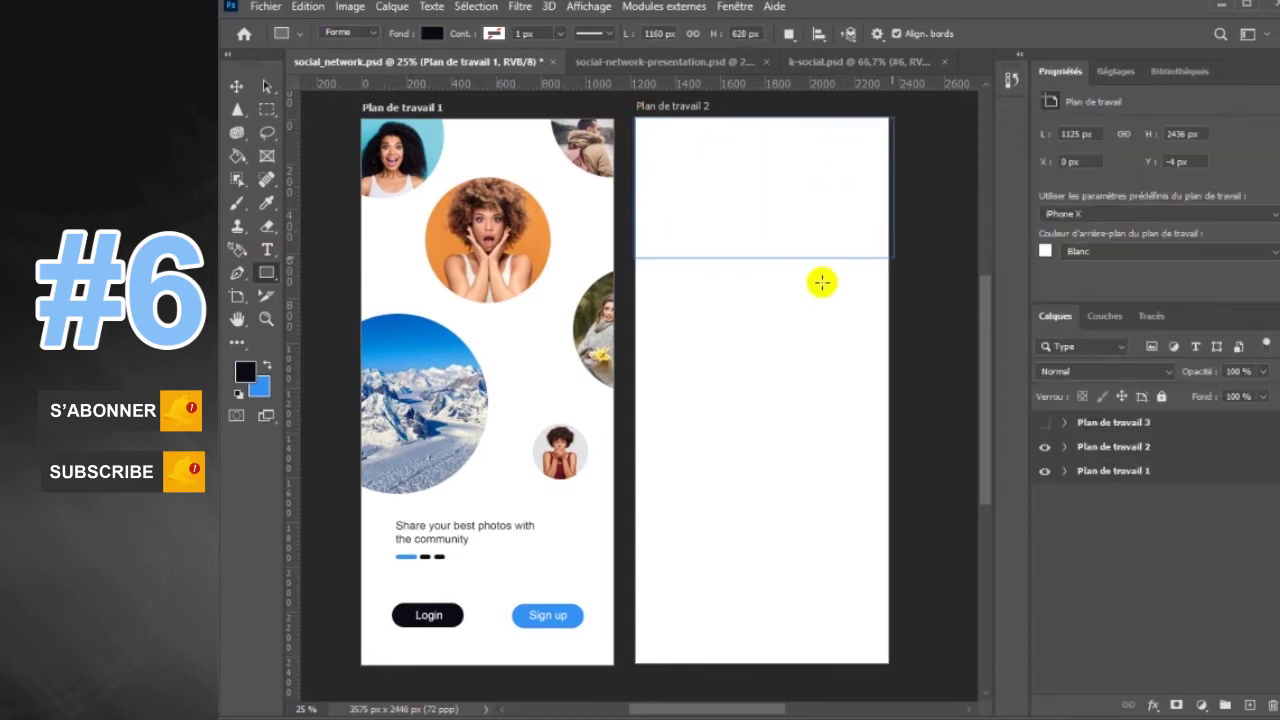
- Hide the Properties panel and select the header rectangle's layer in Plan de travail 2
click(731, 8)
click(780, 486)
click(1122, 204)
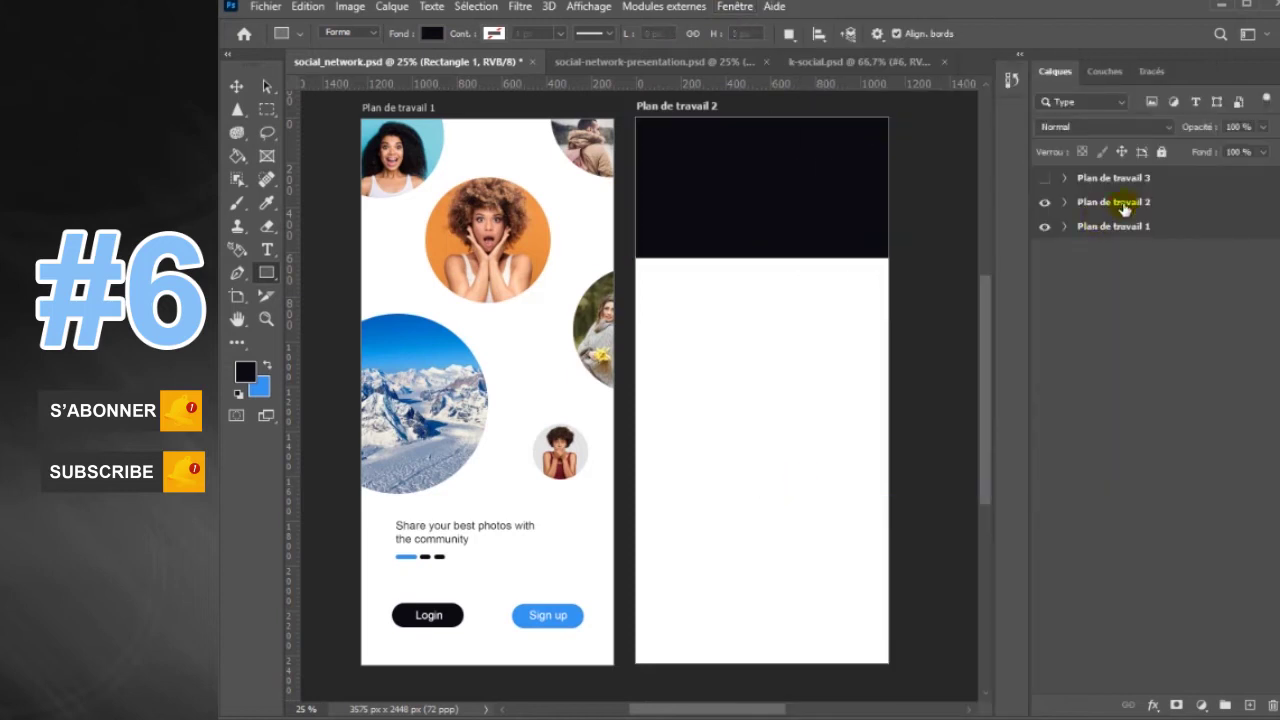
click(1064, 202)
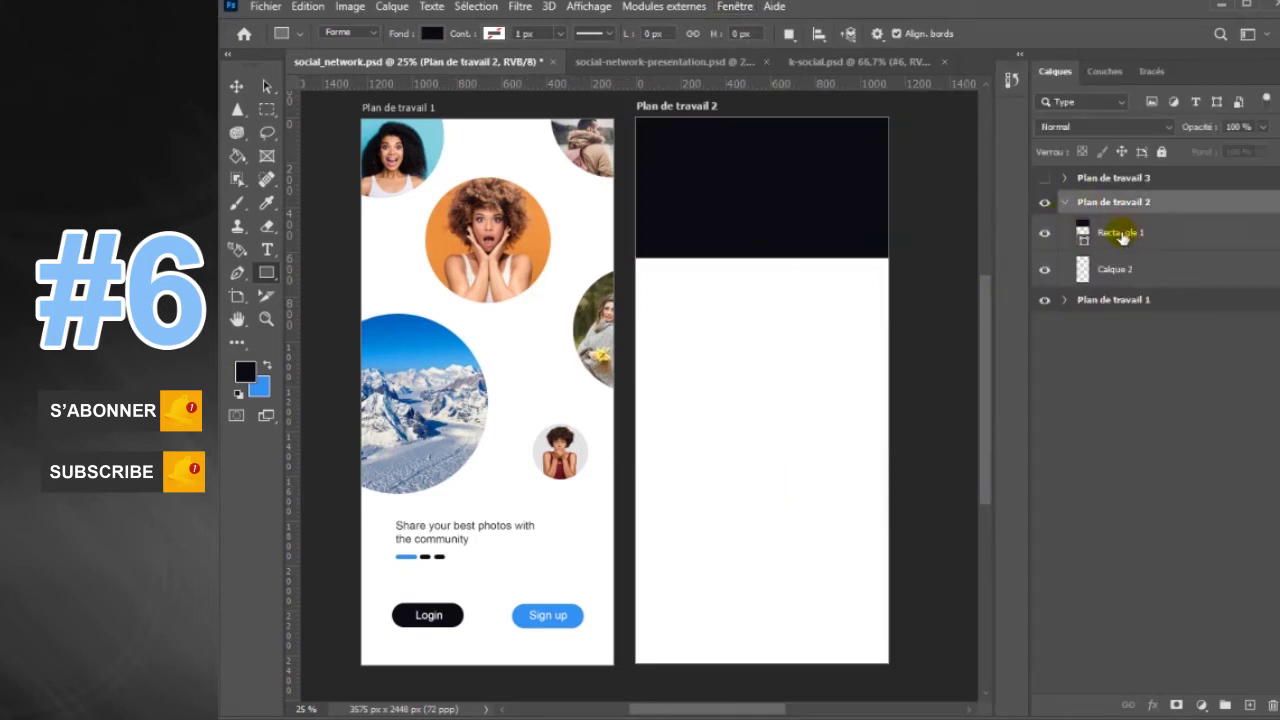
click(1122, 234)
- Draw a circle and move it onto the header band's lower edge
right_click(267, 289)
click(310, 318)
drag(682, 322, 780, 416)
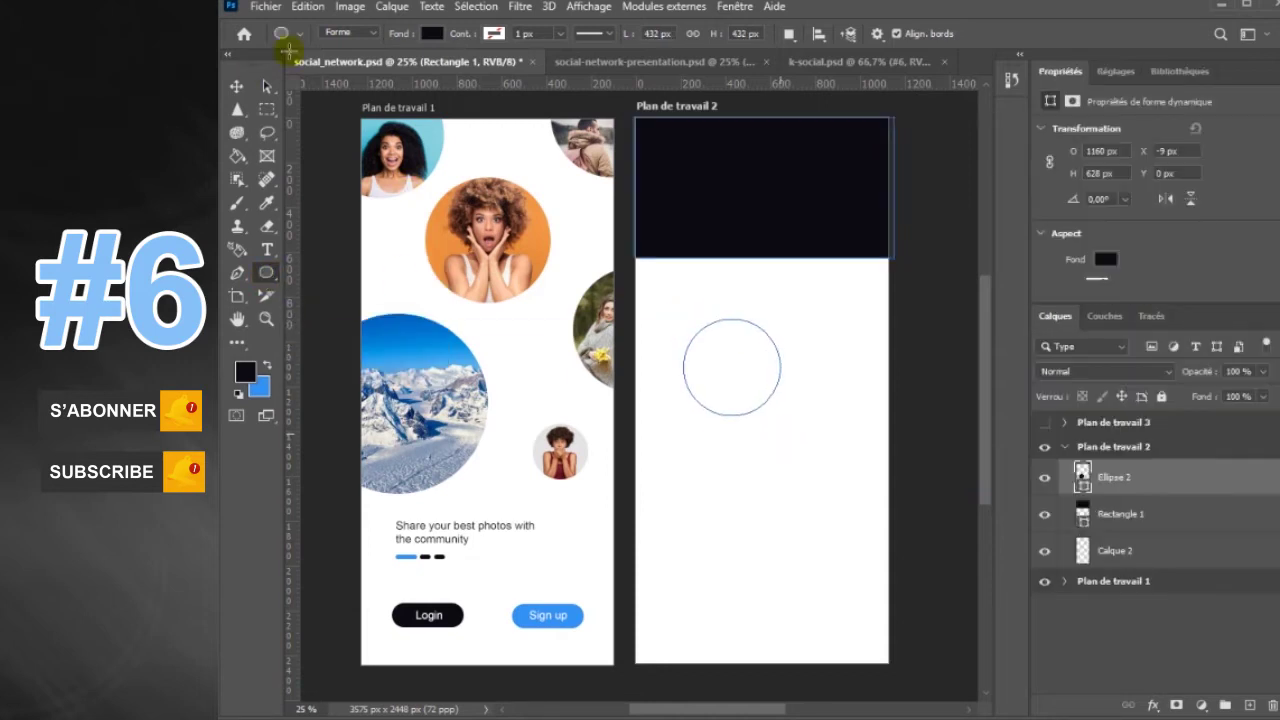
click(236, 86)
drag(736, 374, 703, 262)
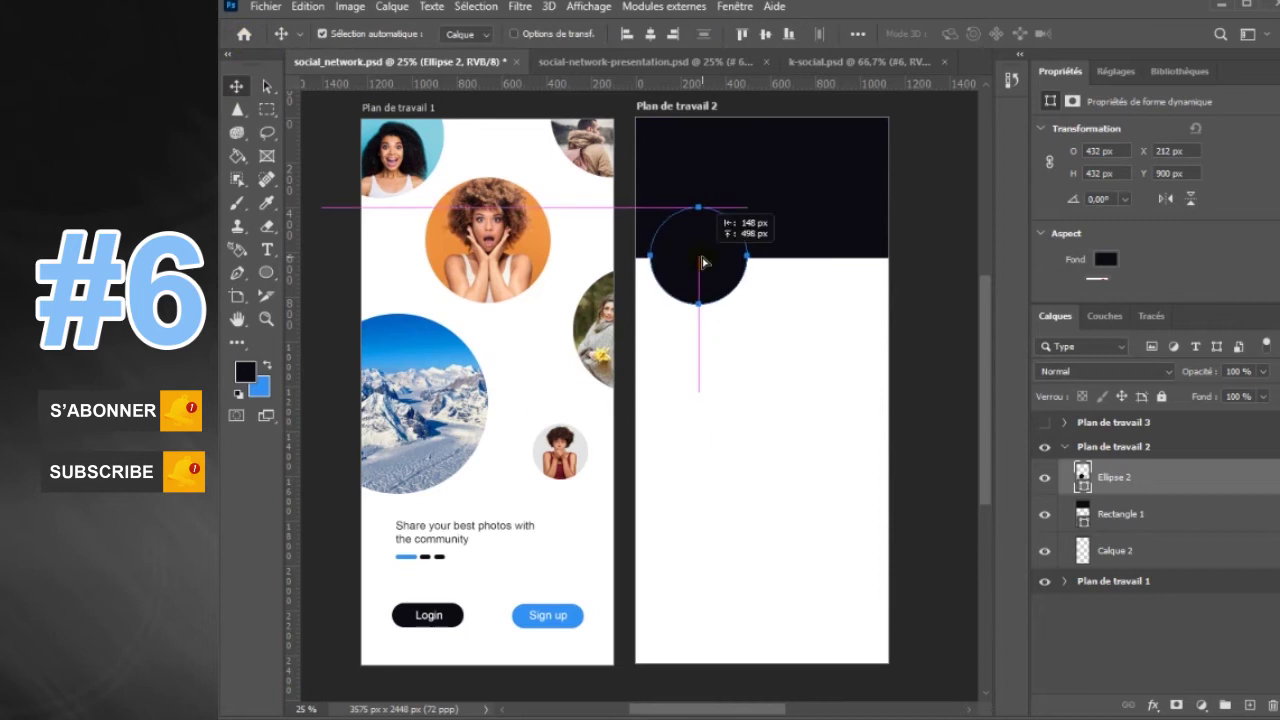
- Review the circle's fill colour options and add an empty layer above the circle
right_click(267, 272)
click(320, 300)
click(431, 33)
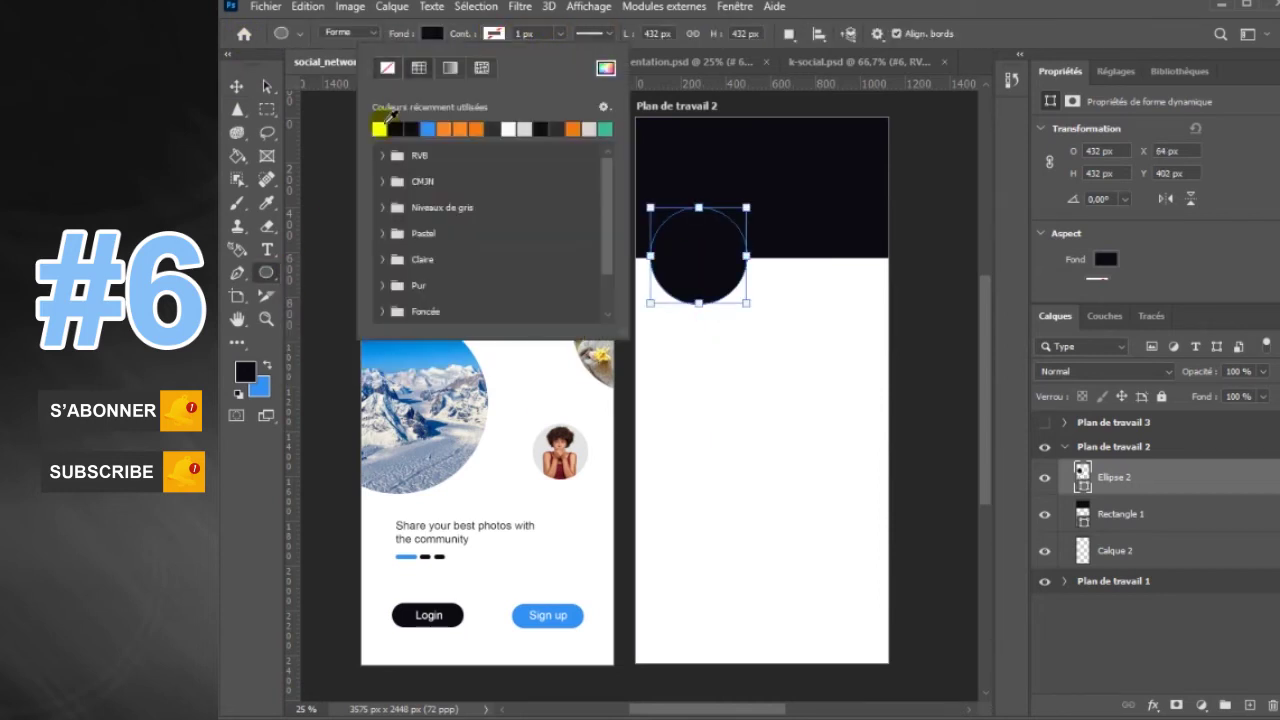
click(565, 37)
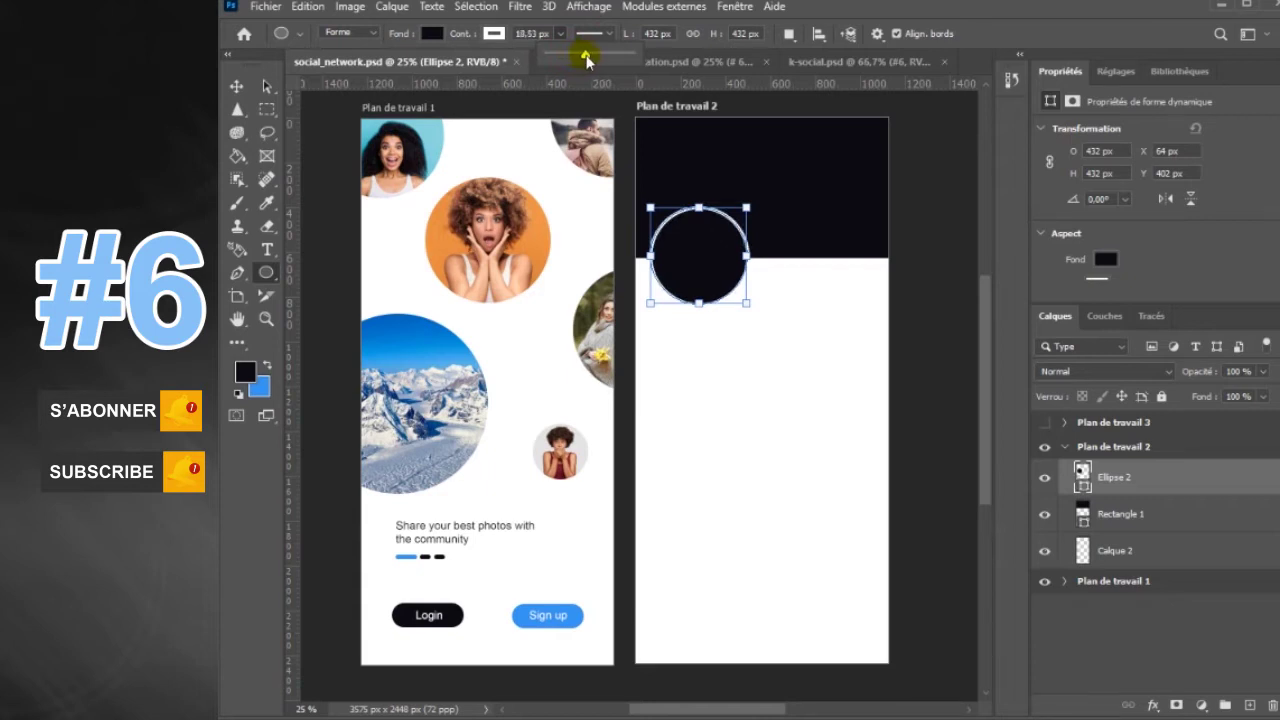
click(241, 88)
click(823, 400)
click(1128, 486)
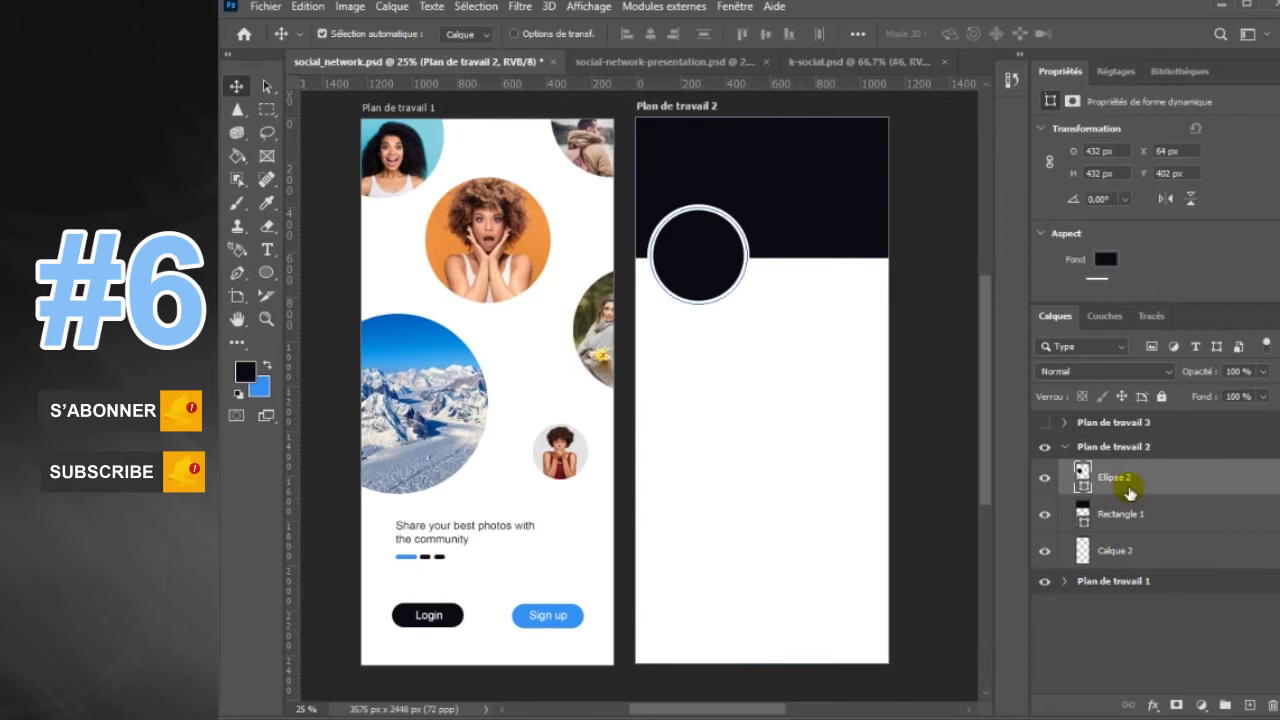
click(1249, 705)
click(266, 6)
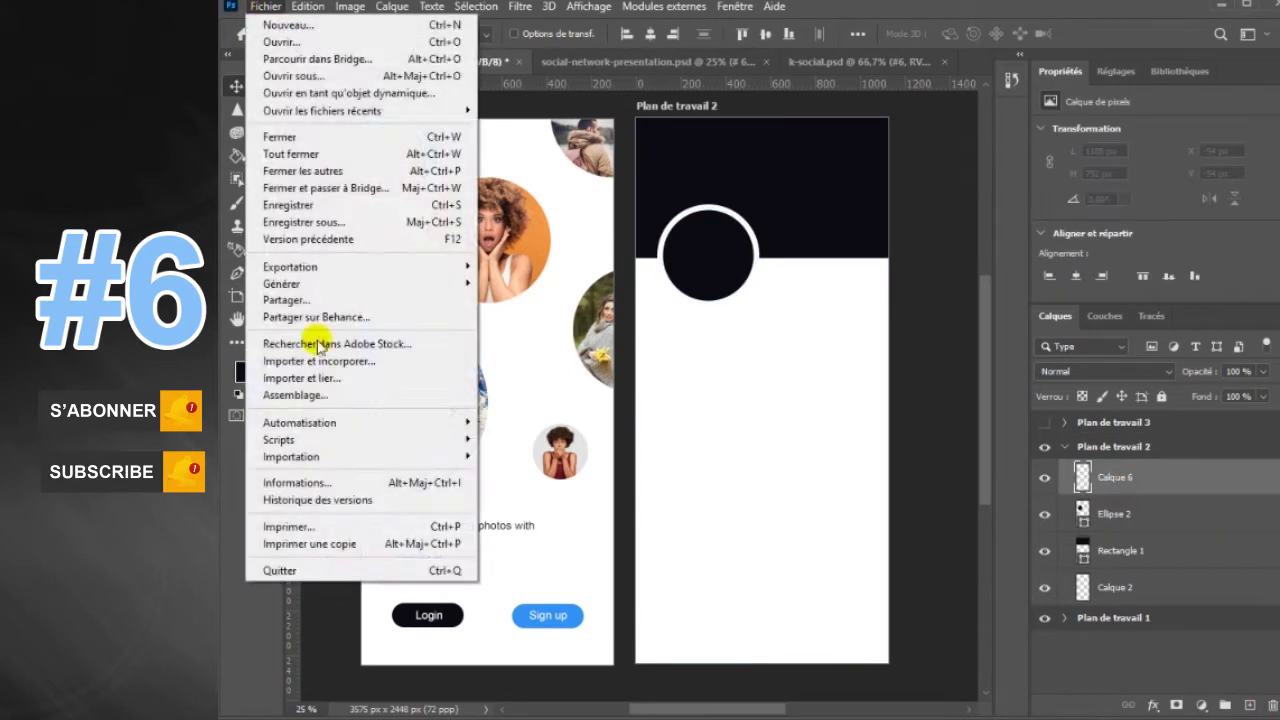
- Place 3.jpg over the outlined circle and clip it with Ctrl+Alt+G
click(314, 352)
double_click(718, 105)
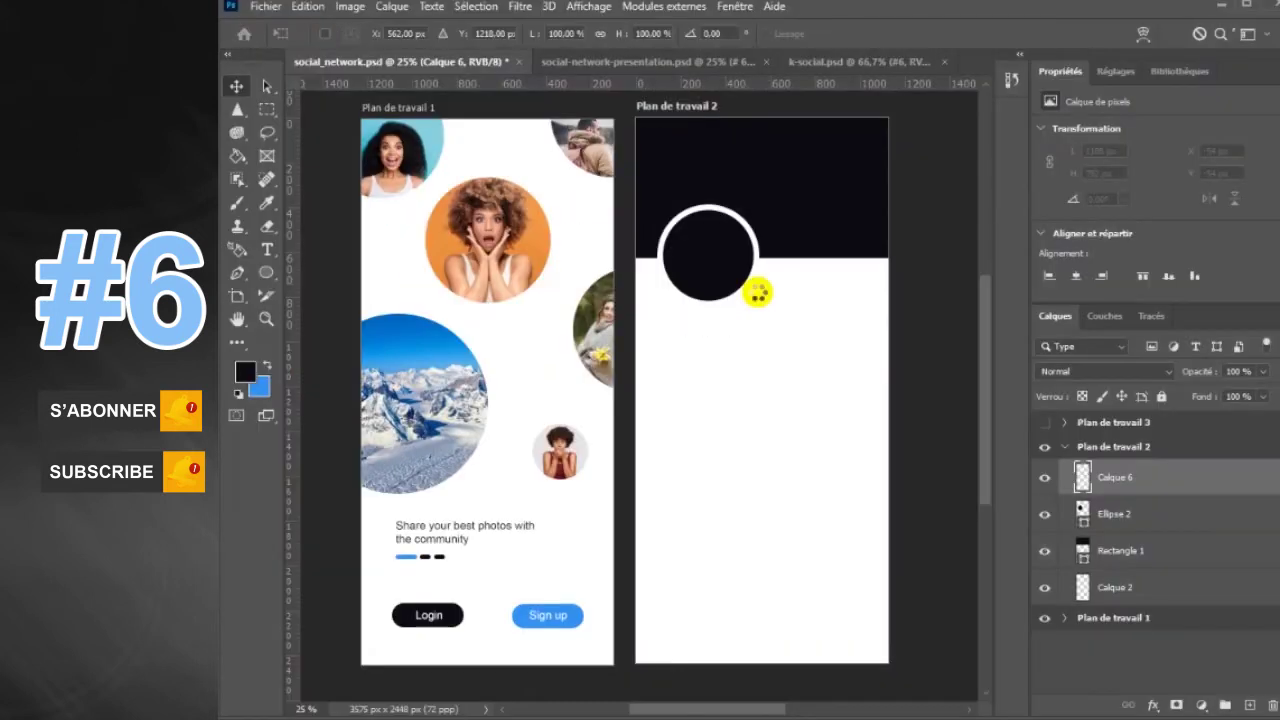
mouse_move(765, 395)
mouse_down()
mouse_move(740, 265)
mouse_move(790, 195)
mouse_move(730, 222)
mouse_move(757, 223)
mouse_up()
key(Return)
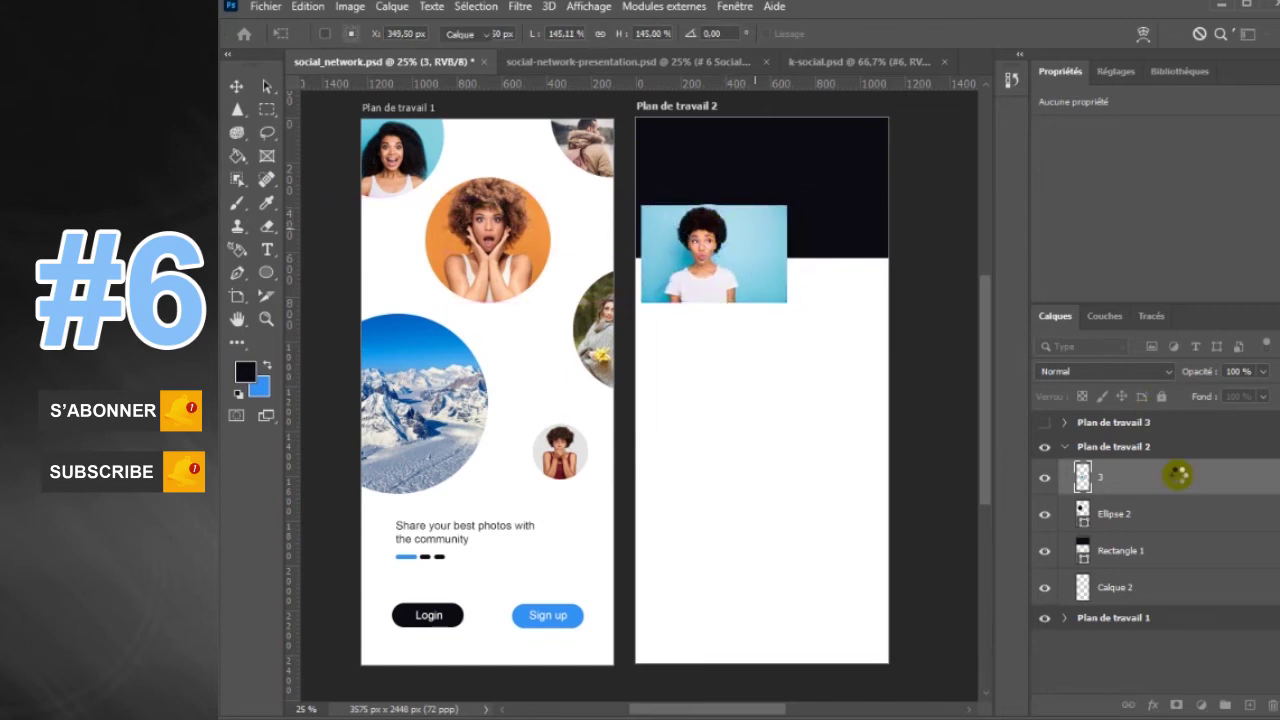
key(ctrl+alt+g)
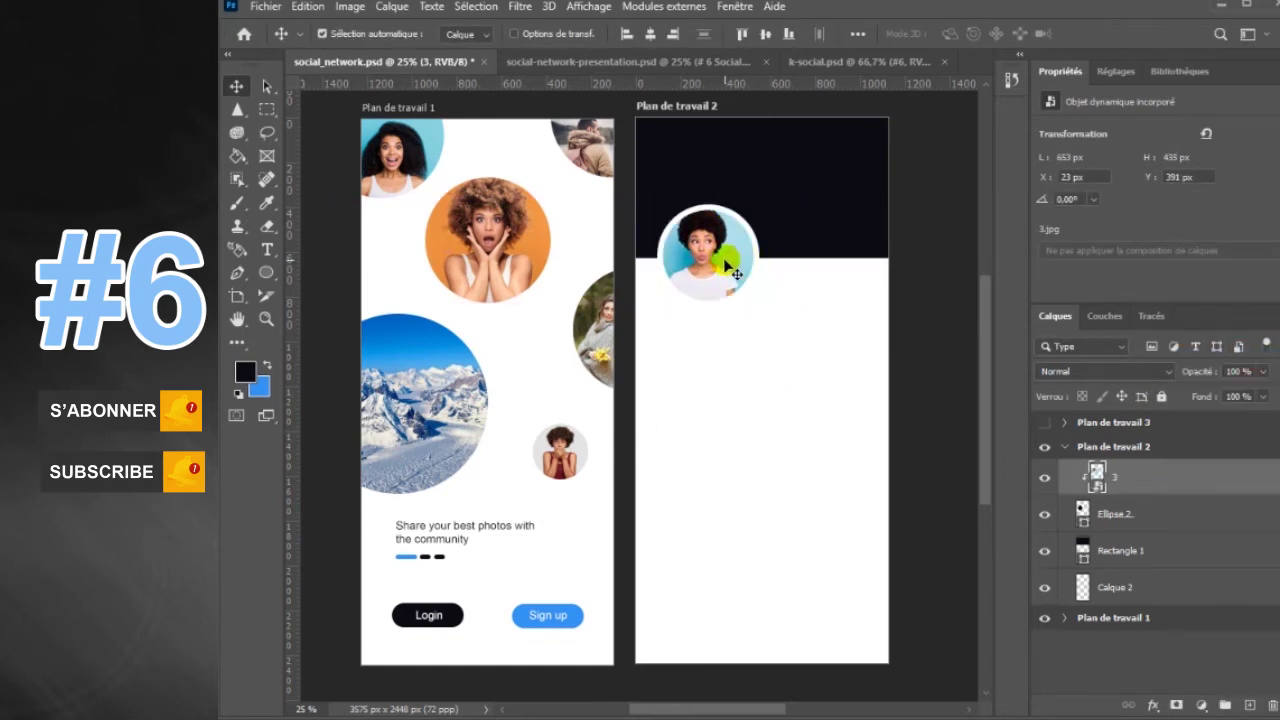
- Place the toronto-hero.jpg skyline photo onto the second artboard
click(265, 6)
click(320, 359)
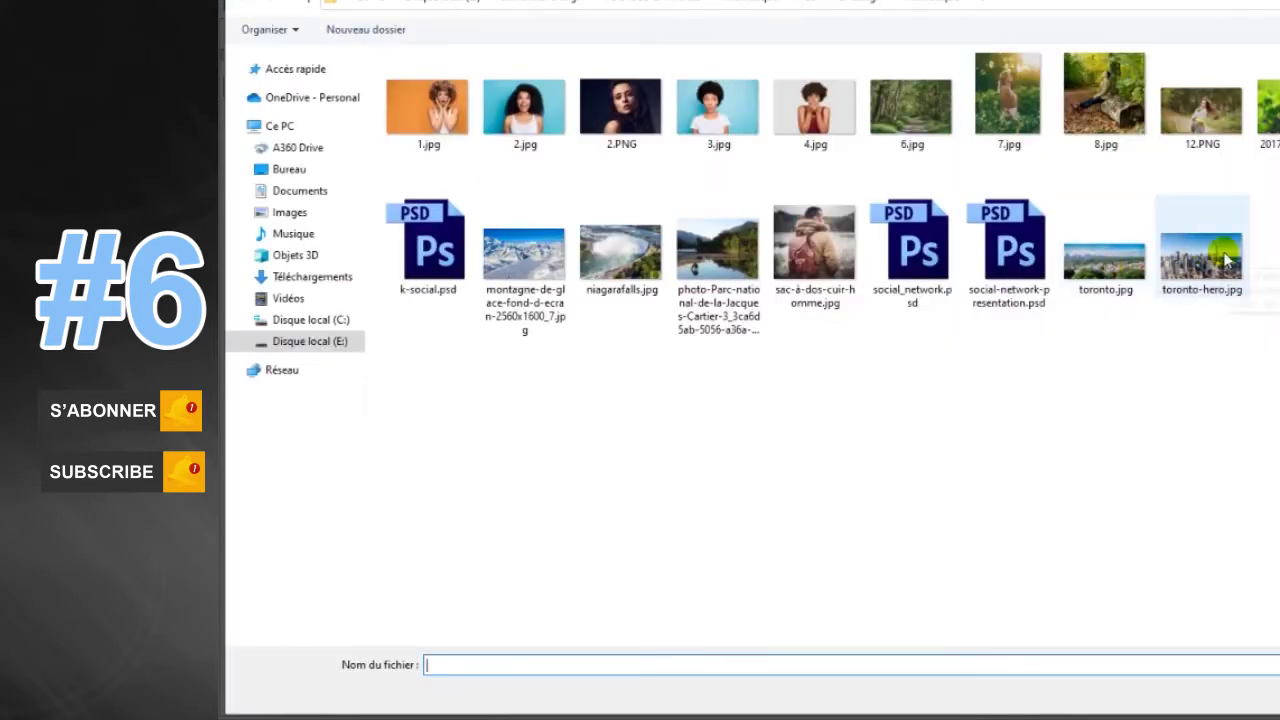
double_click(1195, 240)
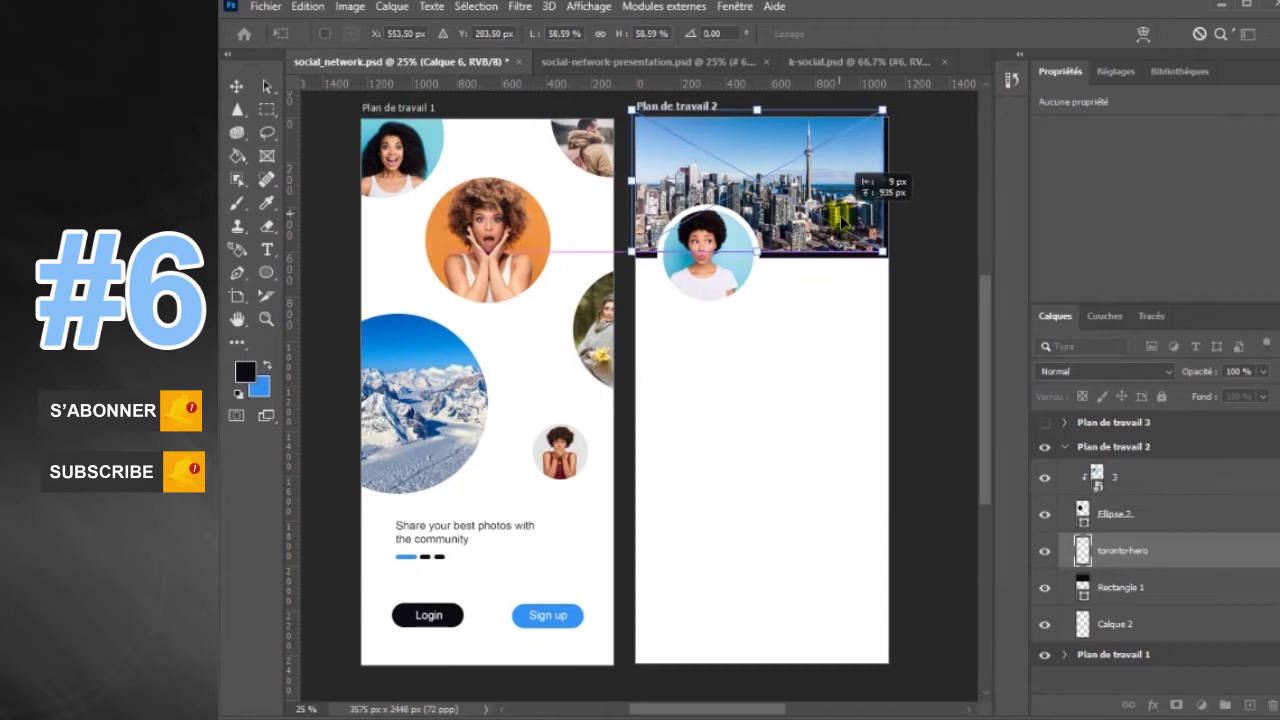
key(Return)
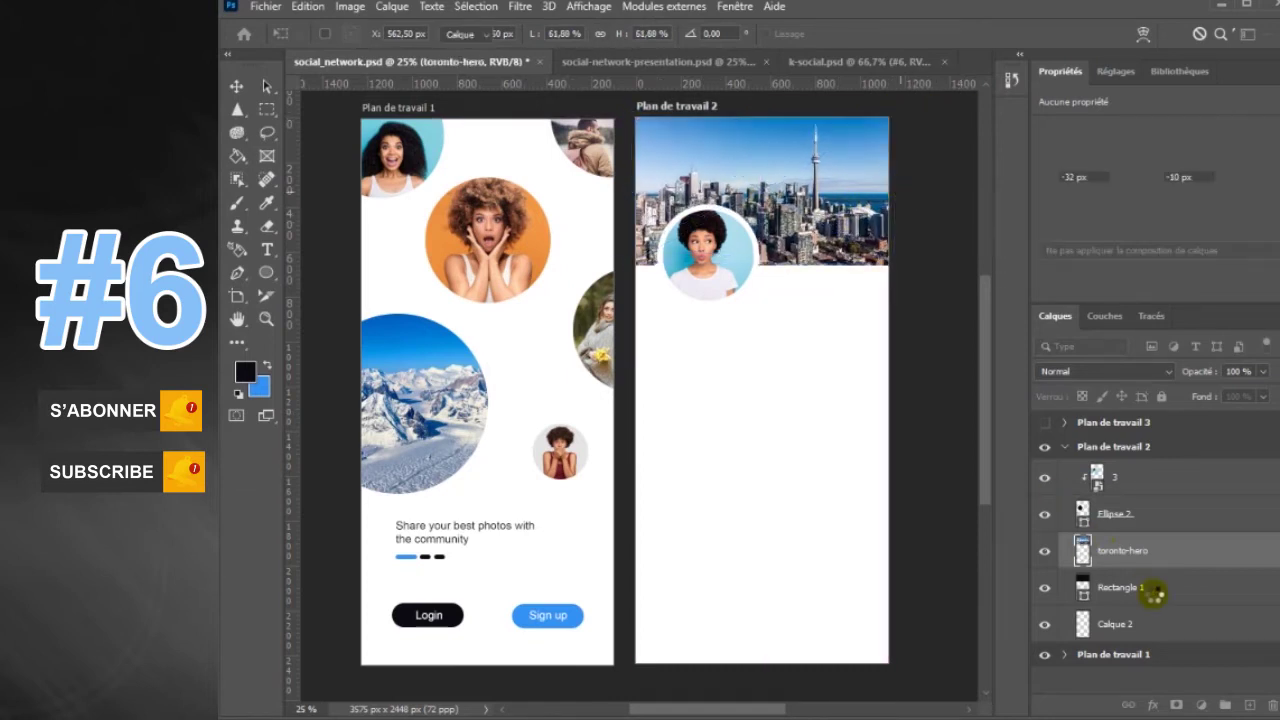
- Clip the skyline photo into the dark header rectangle and lower its opacity to 46%
click(1150, 588)
key(x)
right_click(266, 272)
click(345, 297)
click(432, 33)
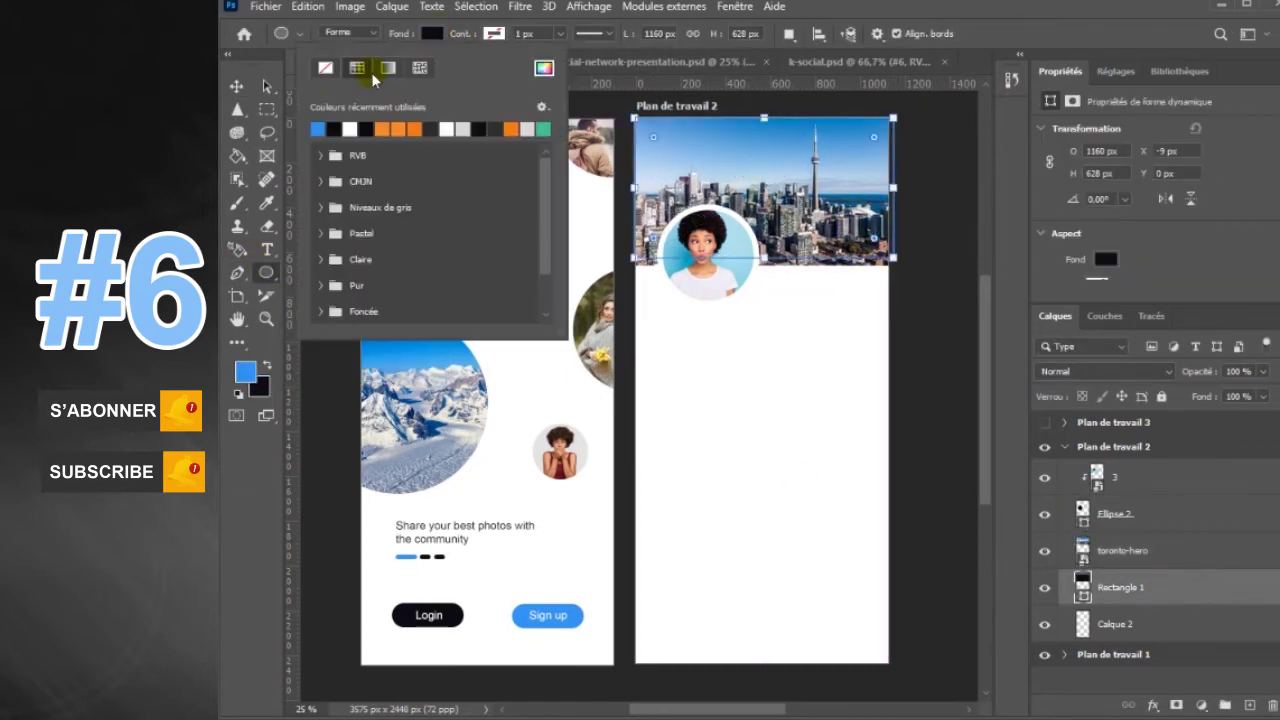
click(432, 33)
click(1137, 550)
right_click(1171, 551)
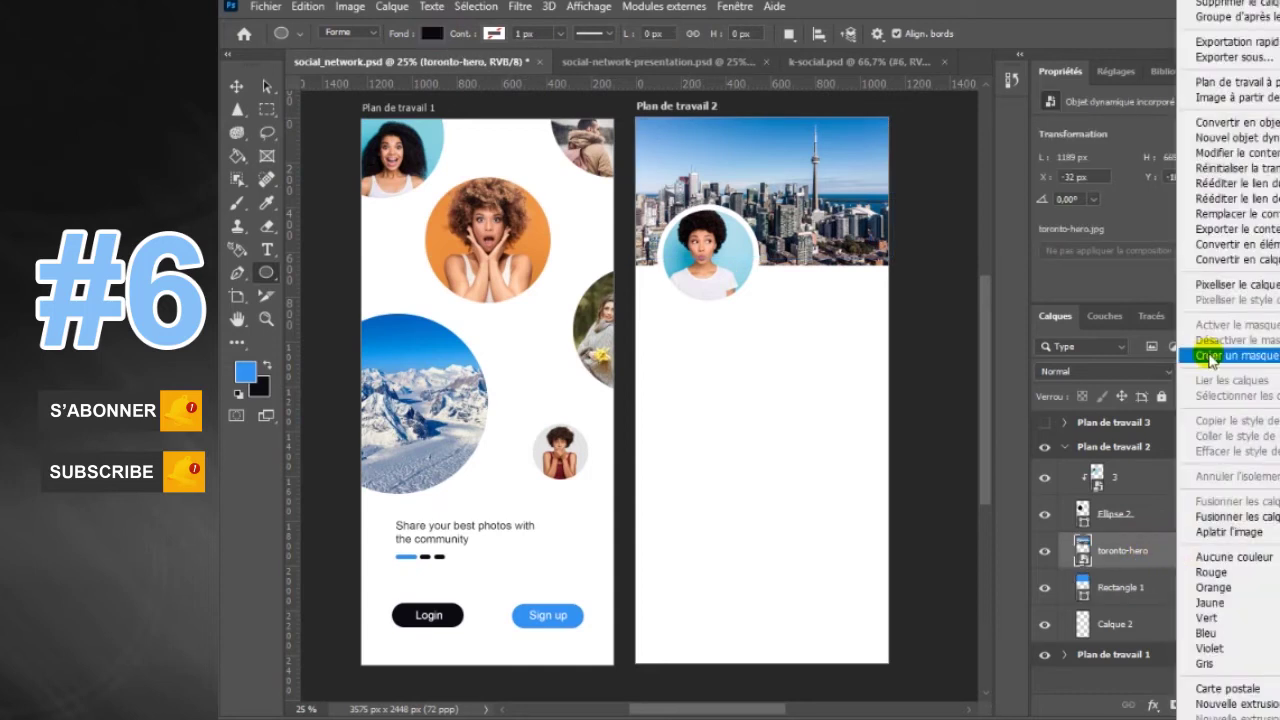
click(1250, 368)
click(1230, 396)
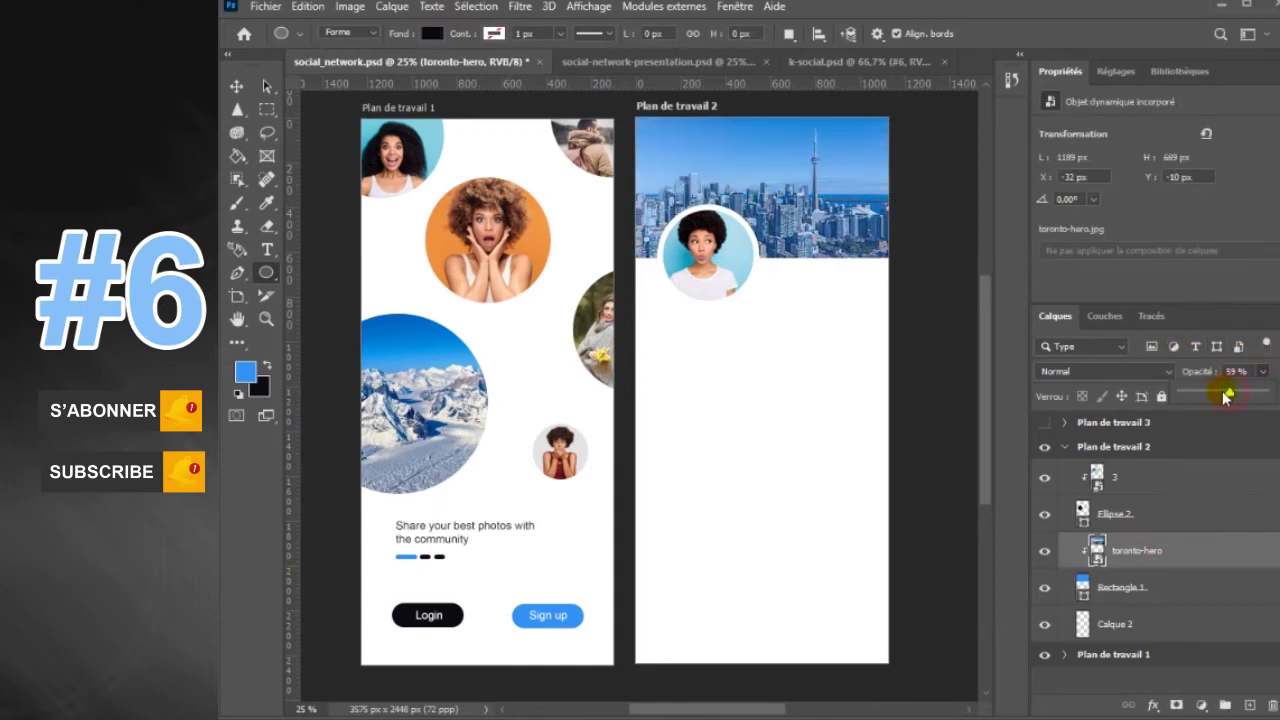
right_click(266, 272)
click(330, 289)
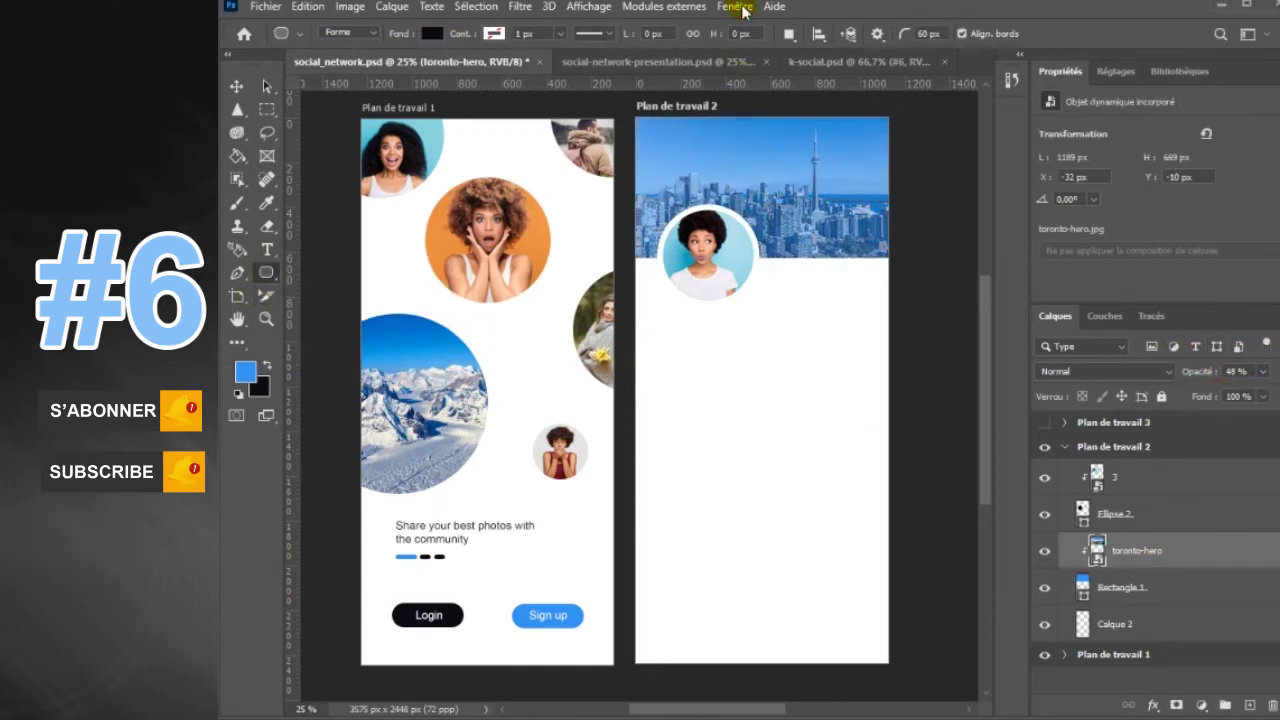
- Draw a rounded card below the avatar and give it a white colour overlay
drag(654, 373, 765, 494)
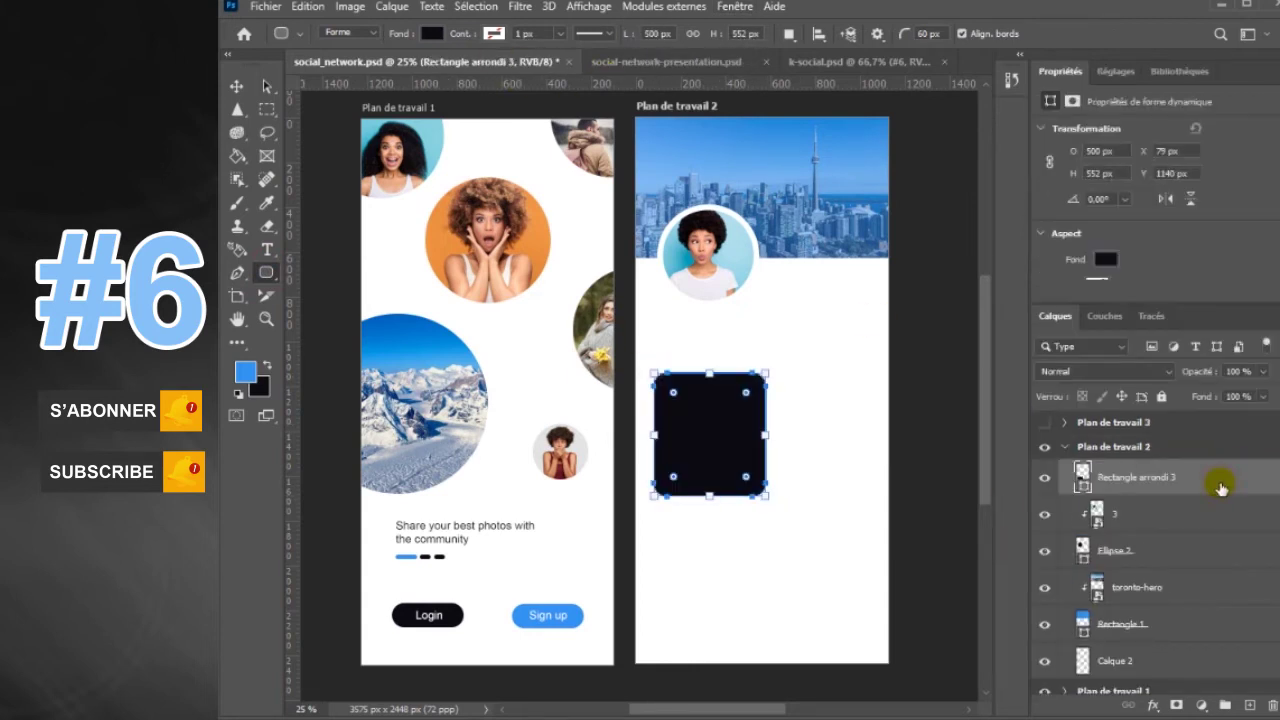
click(800, 466)
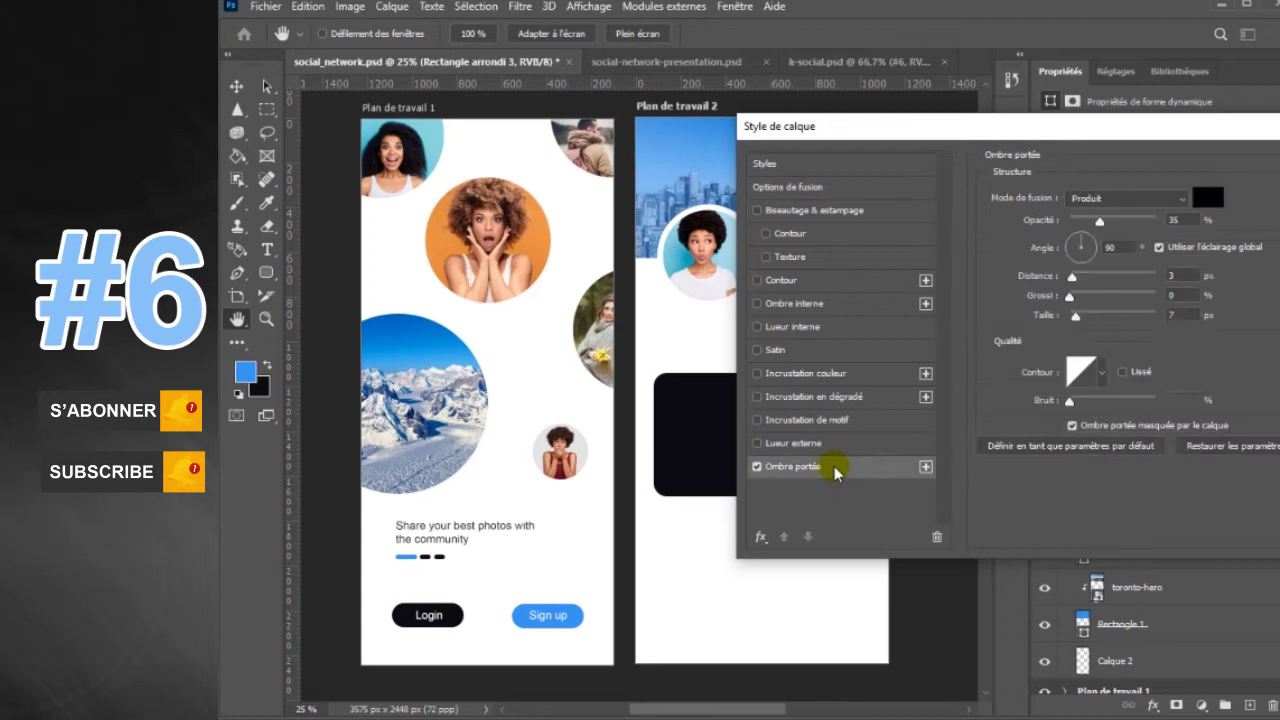
click(805, 373)
click(1207, 197)
click(528, 335)
click(1022, 311)
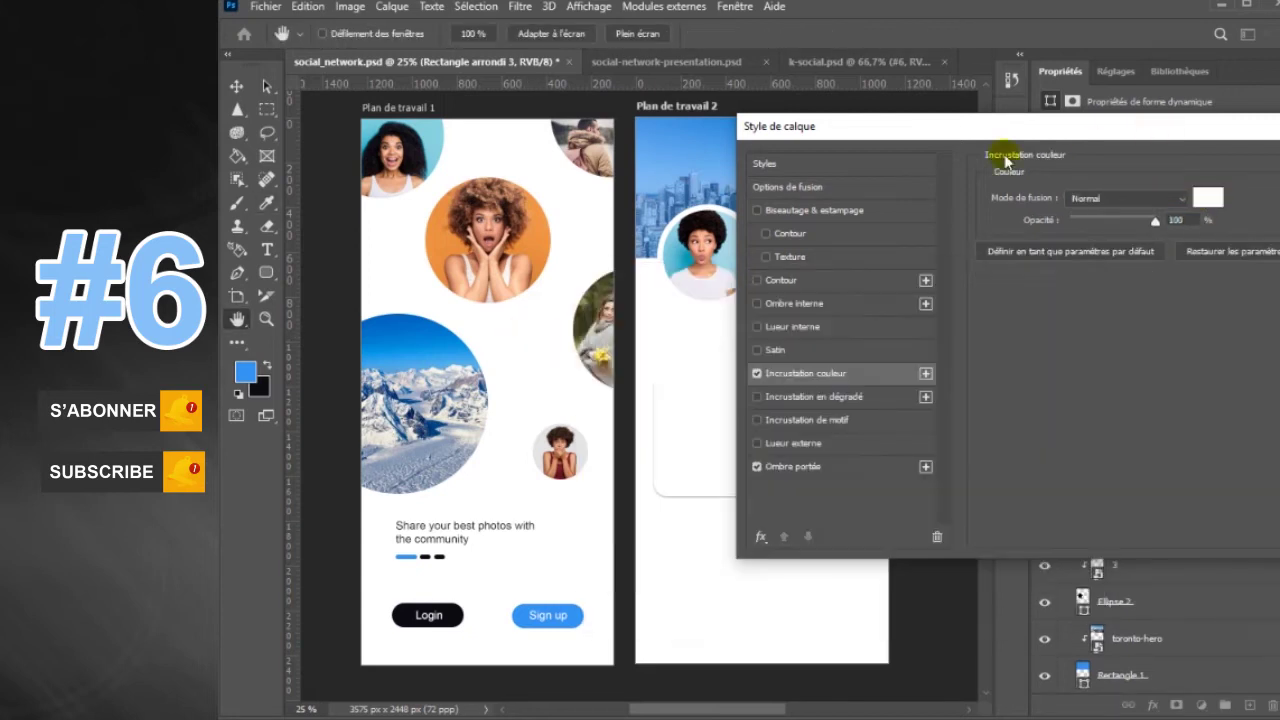
drag(800, 126, 566, 23)
- Add a drop shadow at opacity 10 with a larger size and apply the styles
click(560, 363)
click(940, 117)
text(10)
key(Tab)
drag(838, 172, 842, 172)
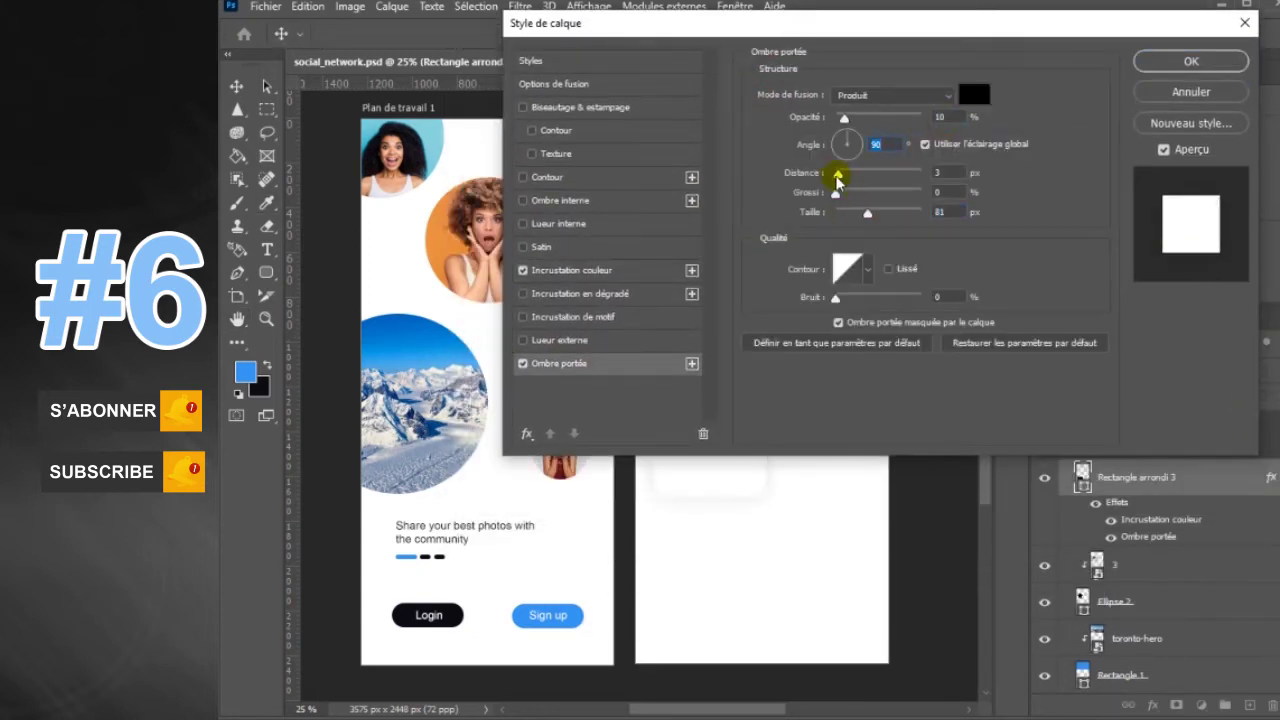
click(1200, 62)
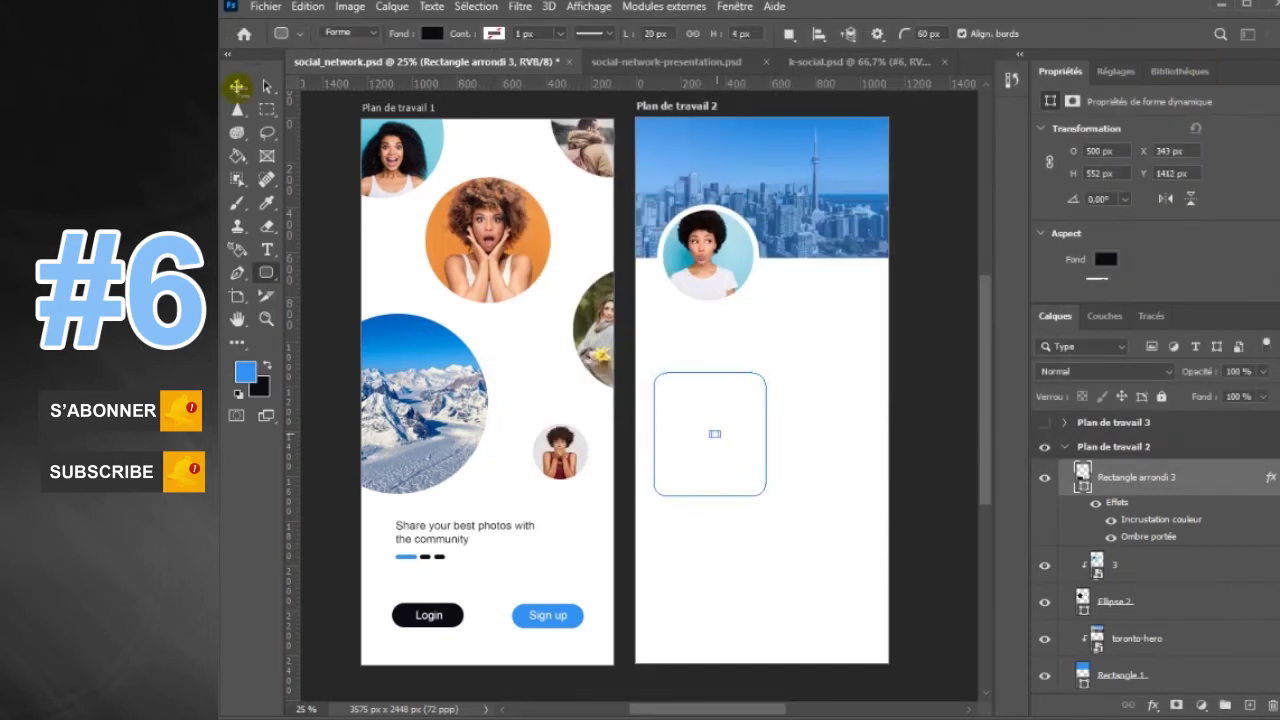
- Dismiss the shape conversion prompt and reopen, then close, the card's layer style settings
drag(716, 433, 721, 435)
click(783, 293)
click(1045, 478)
click(871, 557)
click(1170, 489)
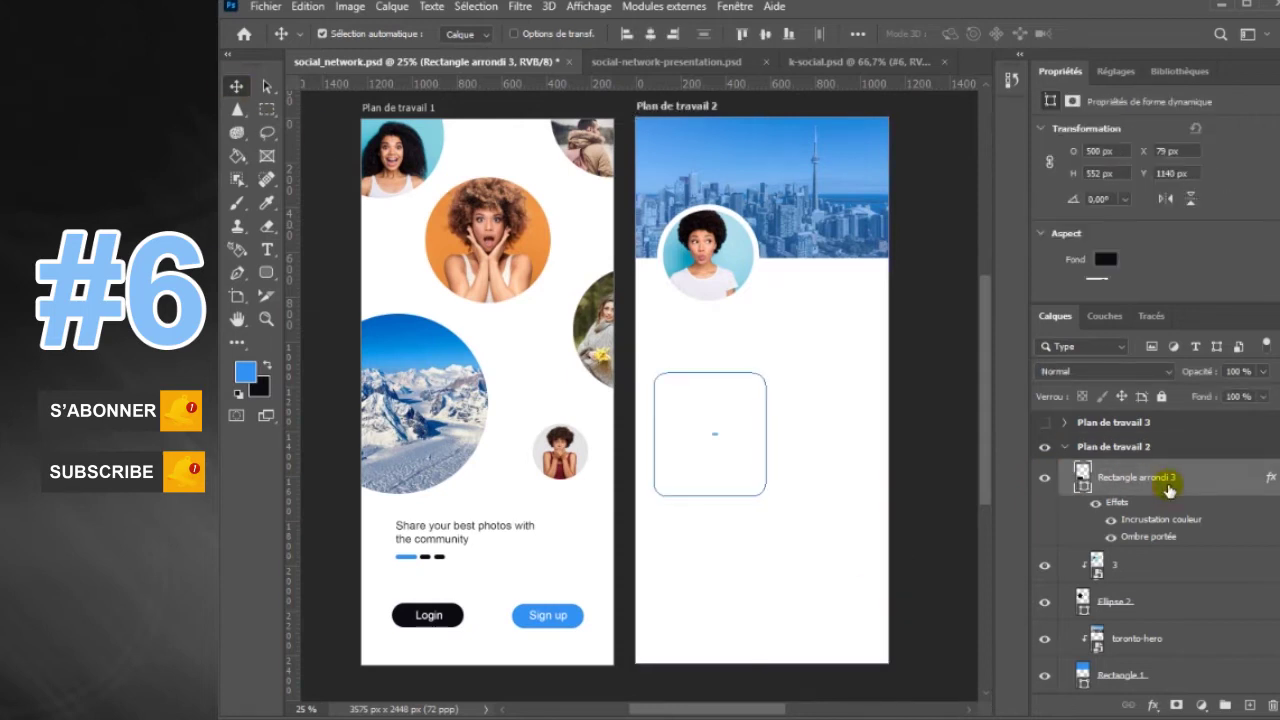
click(1183, 571)
click(1213, 485)
double_click(1213, 485)
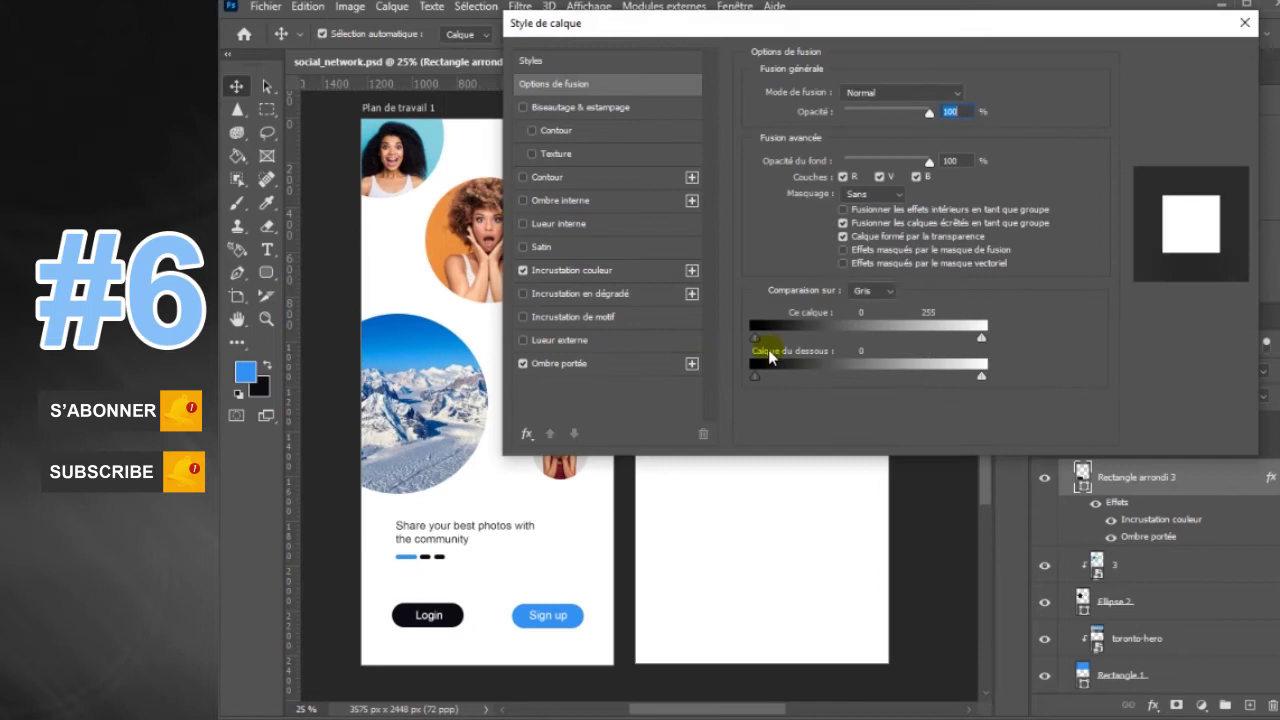
drag(923, 14, 908, 321)
click(1228, 325)
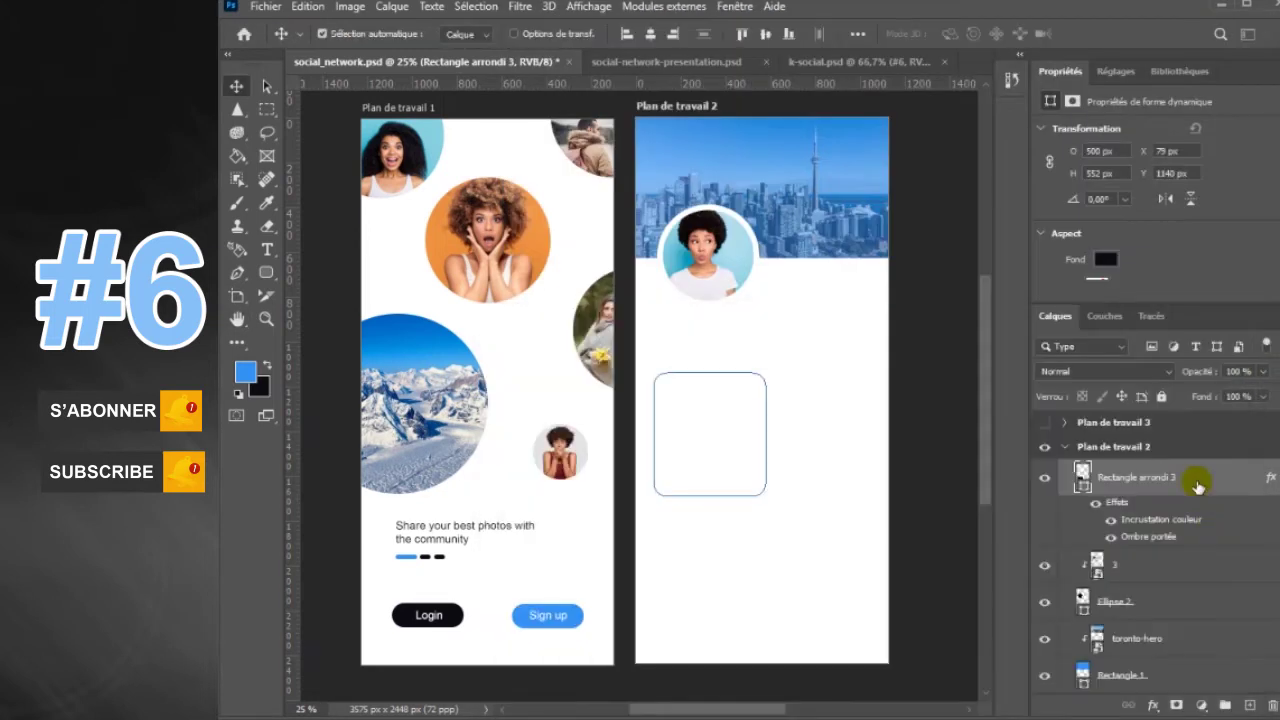
- Delete the old card and draw a new white-filled rounded rectangle below the avatar
key(Delete)
key(u)
key(x)
click(431, 33)
click(340, 128)
drag(651, 378, 759, 506)
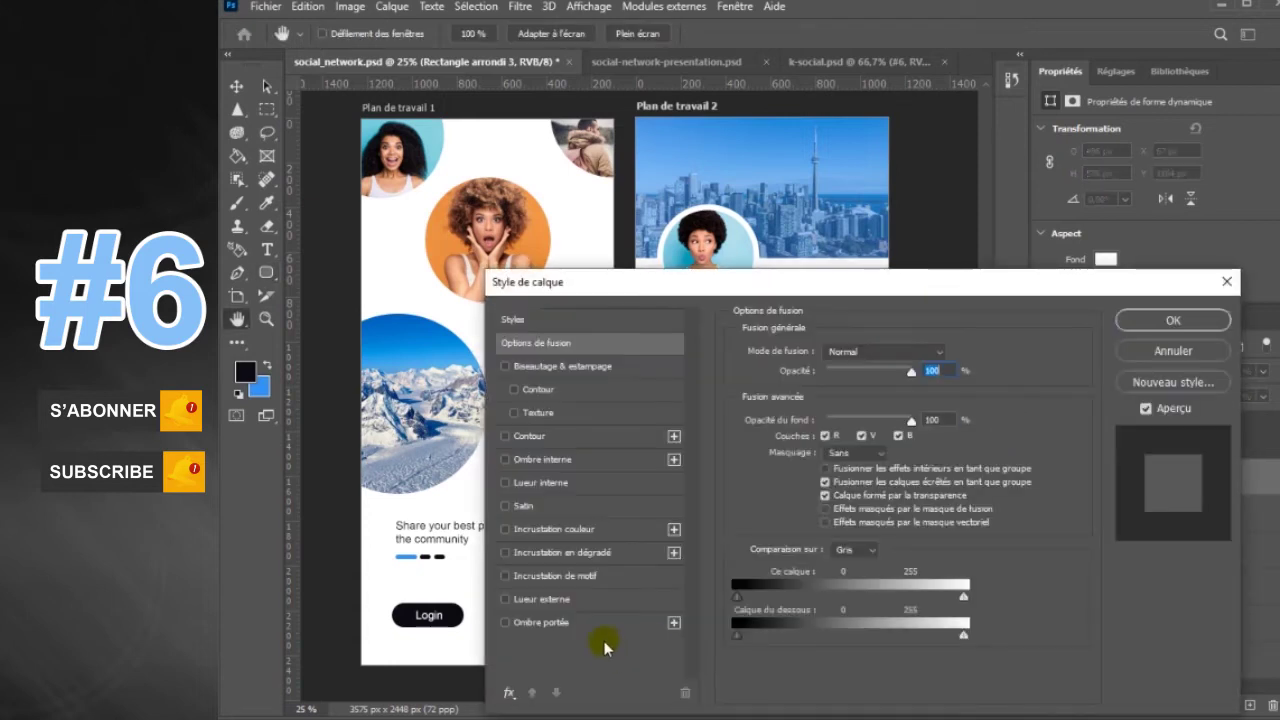
- Add a drop shadow with 13 px distance to the new card
click(603, 622)
drag(905, 432, 829, 440)
mouse_move(800, 282)
mouse_down()
mouse_move(1057, 77)
mouse_move(1120, 221)
mouse_up()
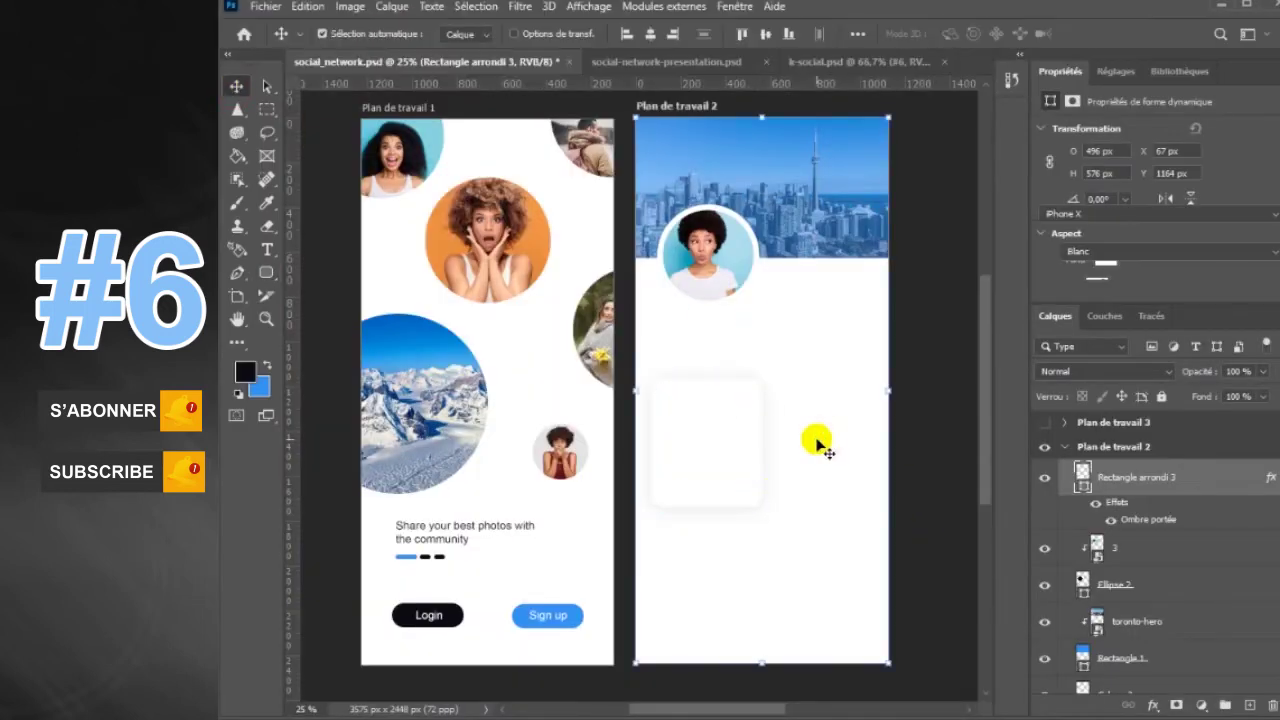
- Duplicate the shadowed rounded card to the right of the original
click(1196, 494)
click(735, 6)
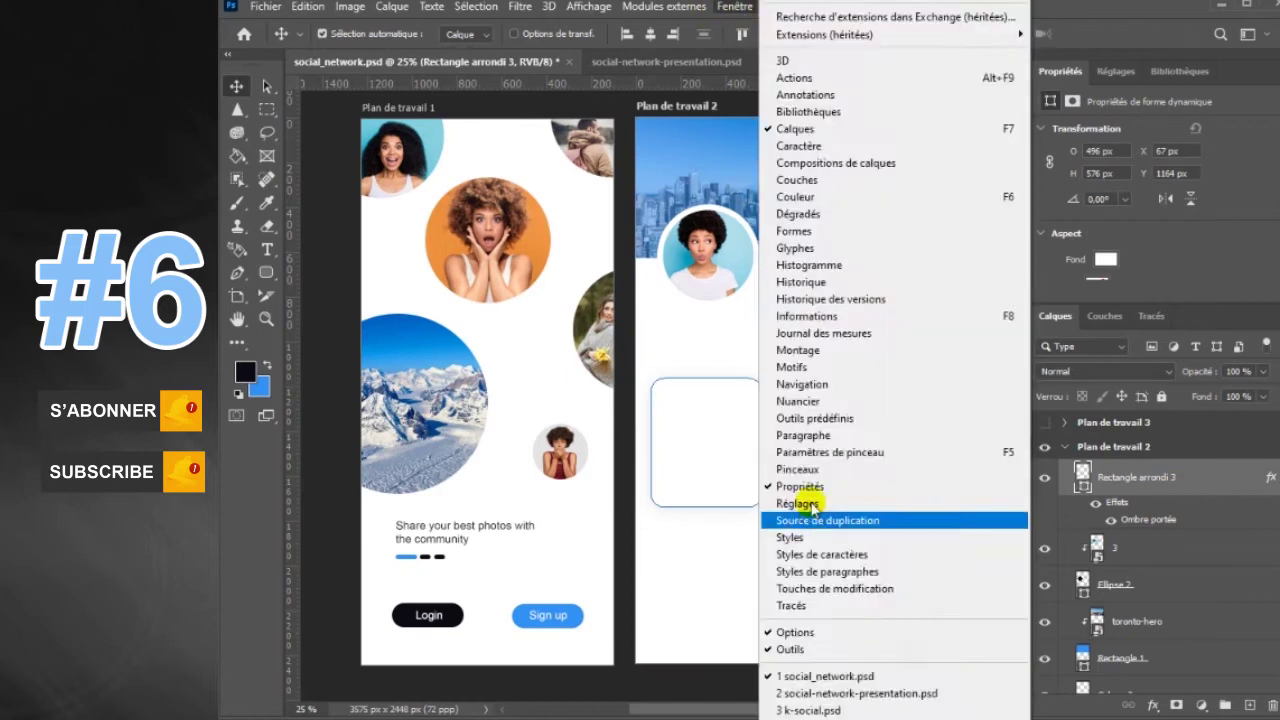
click(805, 489)
key(ctrl)
mouse_move(740, 460)
mouse_down()
mouse_move(857, 462)
mouse_move(857, 430)
mouse_move(820, 463)
mouse_up()
- Scale both cards to about 86.67% and align the pair under the avatar
ctrl+click(1166, 316)
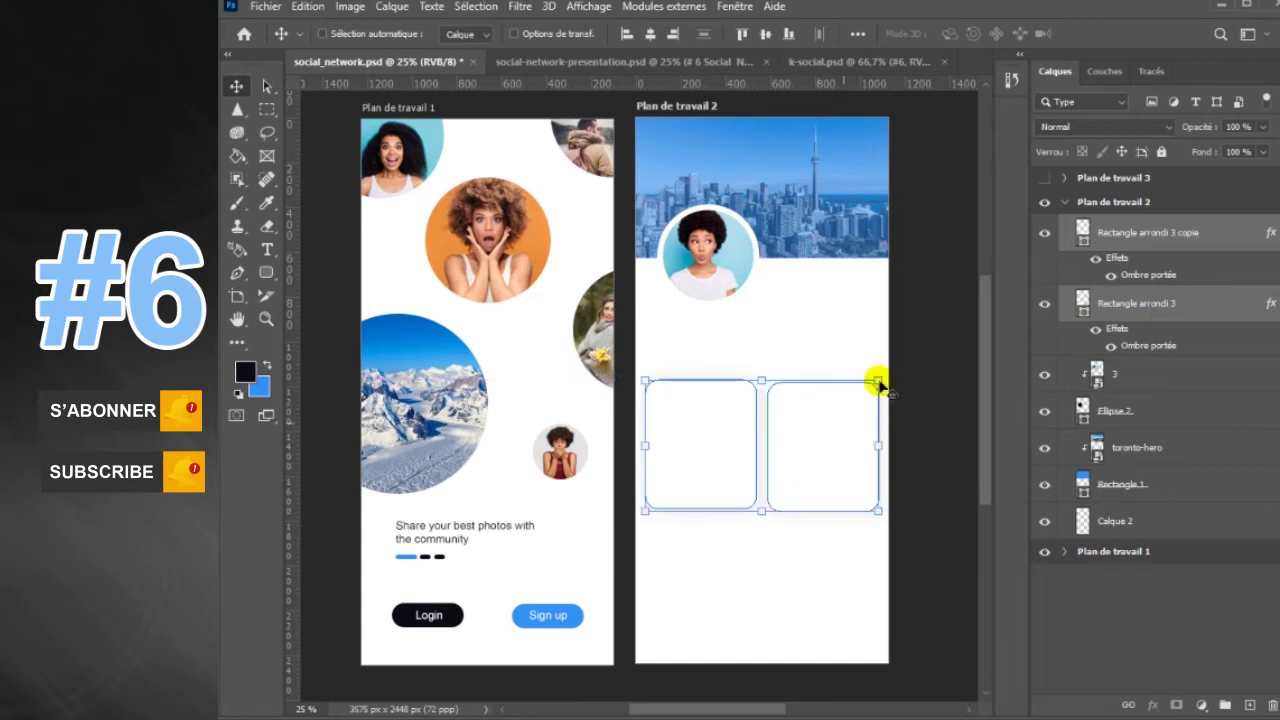
drag(877, 381, 864, 390)
key(Return)
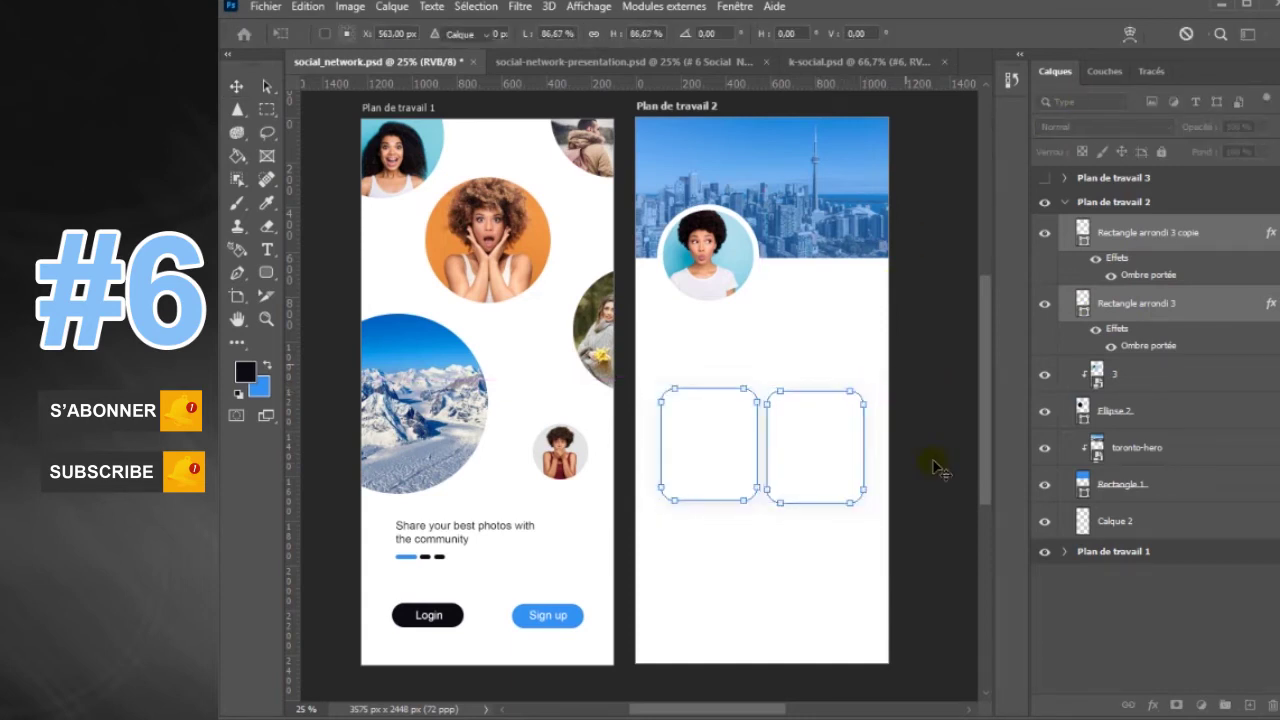
key(Return)
click(1218, 238)
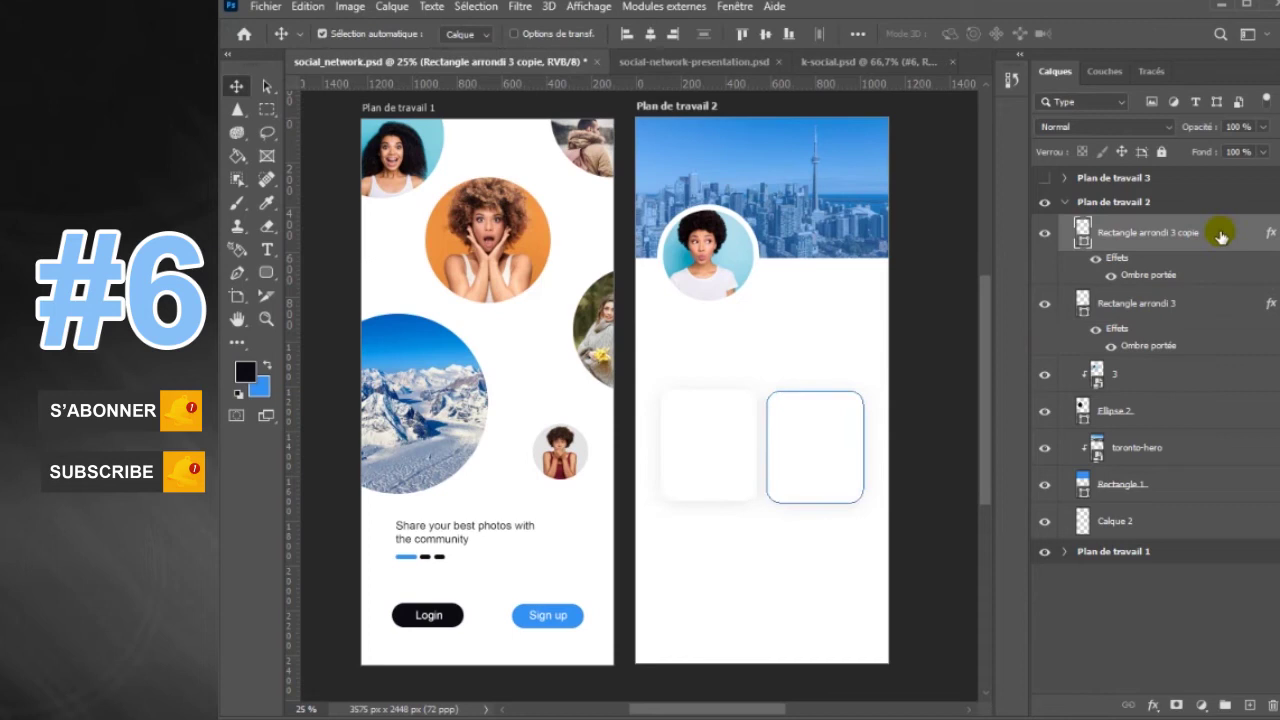
shift+click(1198, 307)
drag(836, 445, 827, 425)
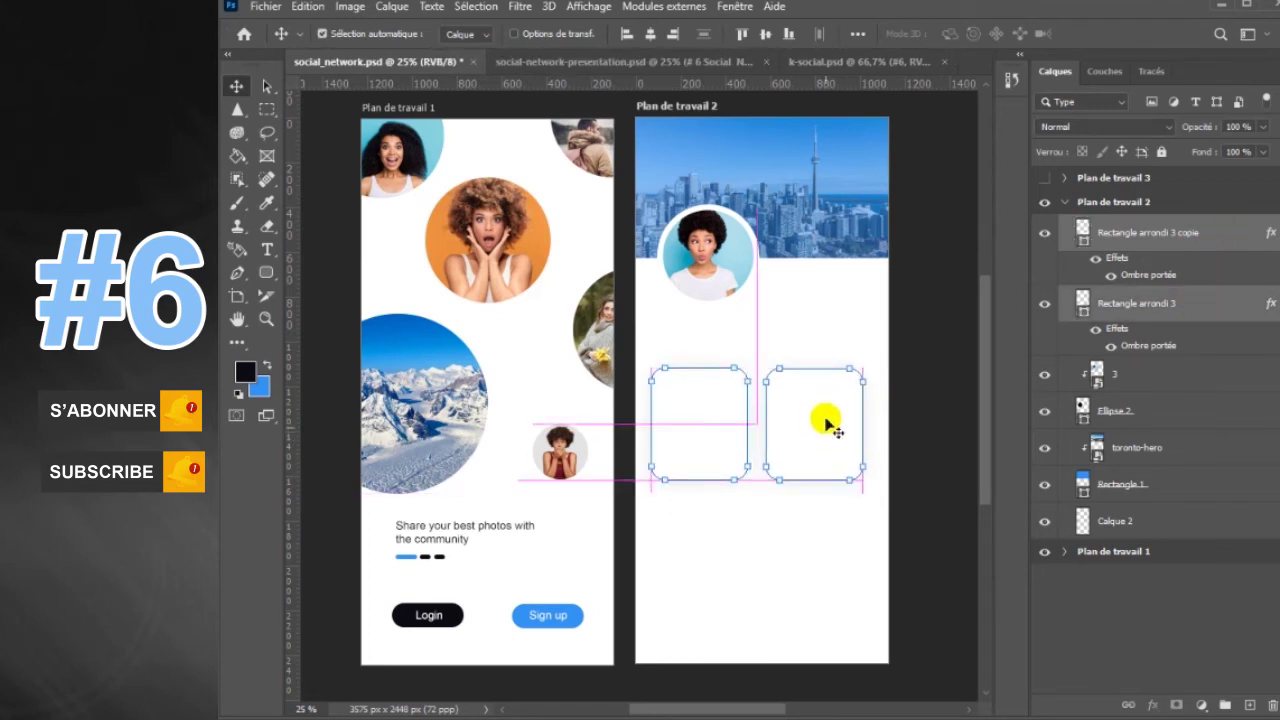
click(1164, 377)
- Copy the card pair downward into additional rows to form a two-column grid
click(1174, 309)
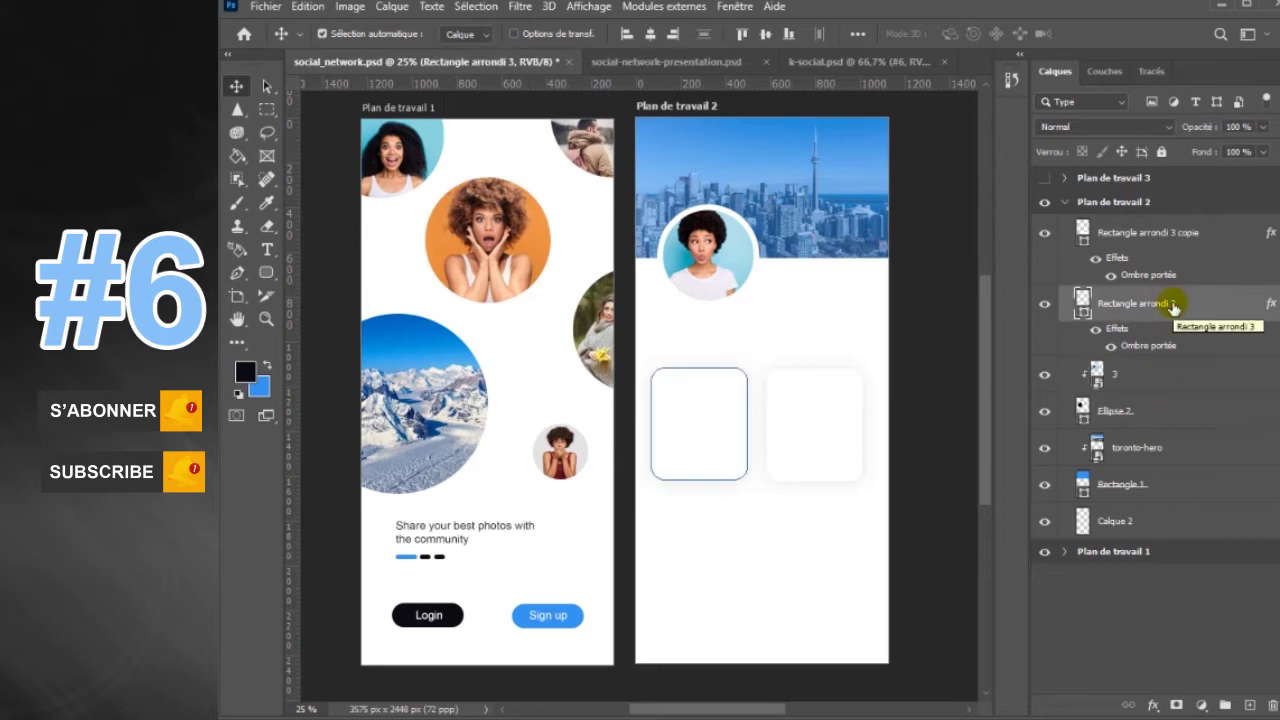
shift+click(1206, 238)
click(823, 428)
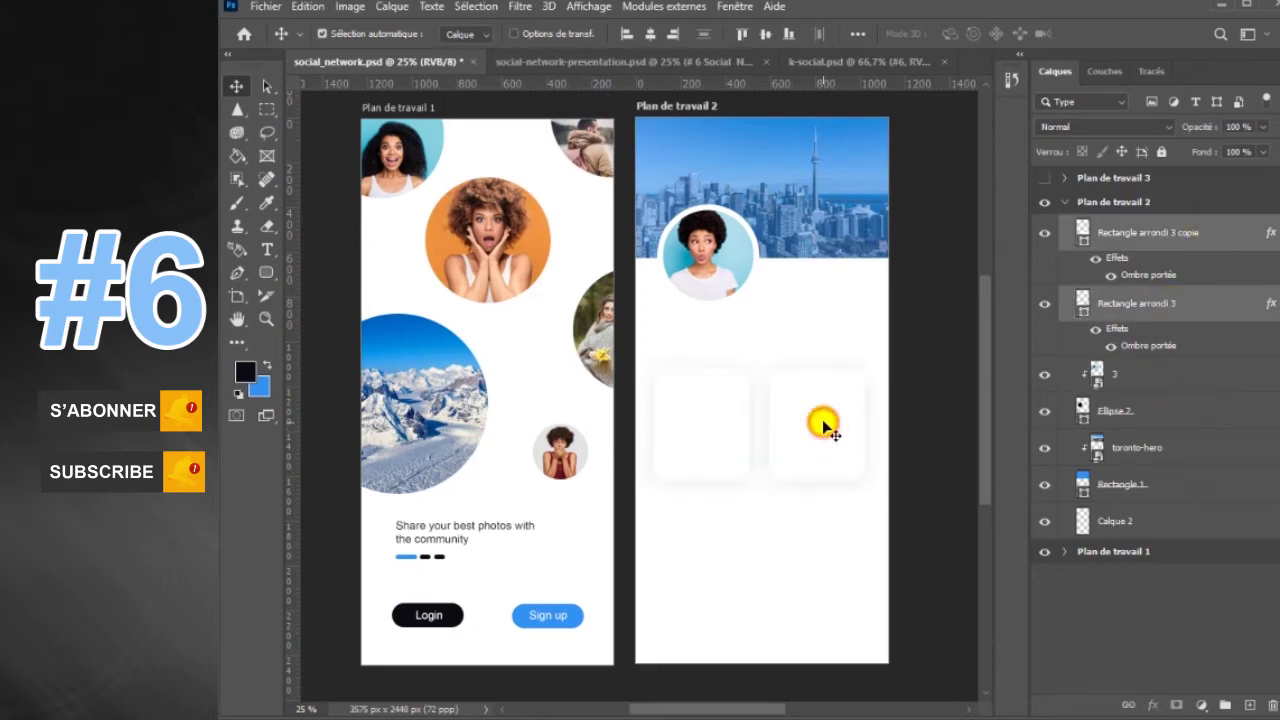
drag(823, 420, 817, 538)
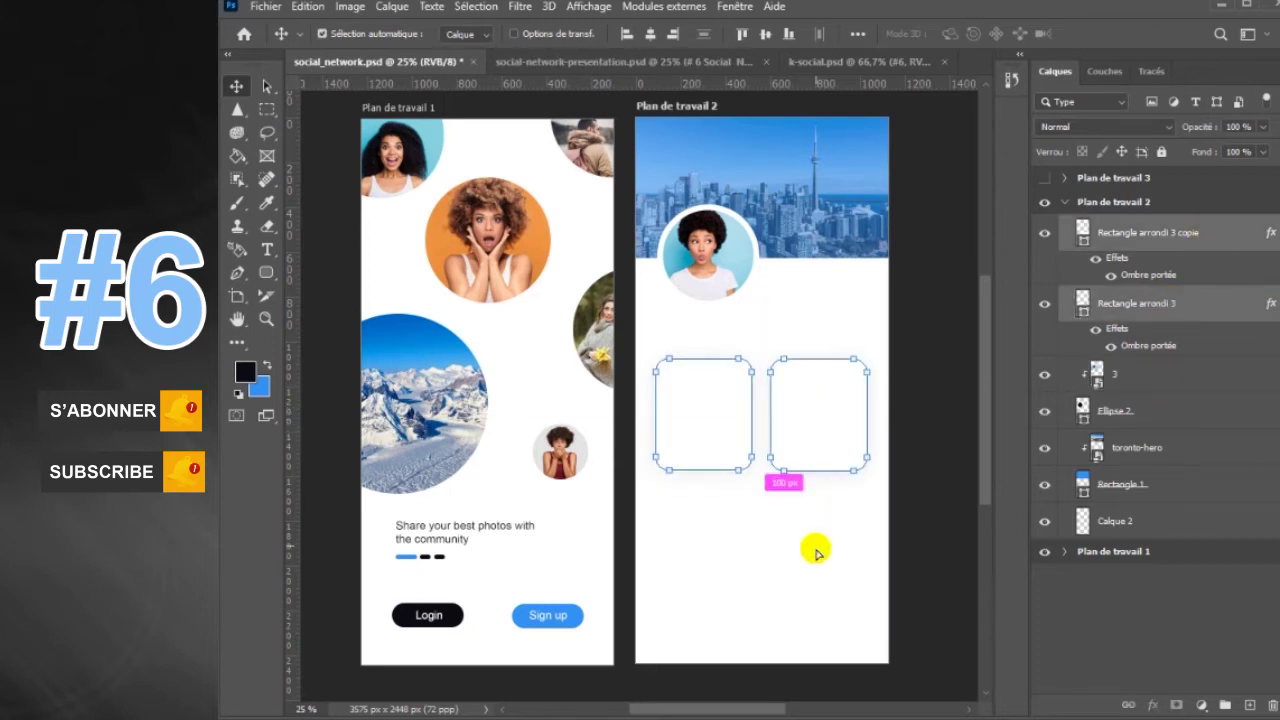
scroll(843, 500, down, 3)
mouse_move(828, 380)
mouse_down()
mouse_move(838, 500)
mouse_move(846, 420)
mouse_up()
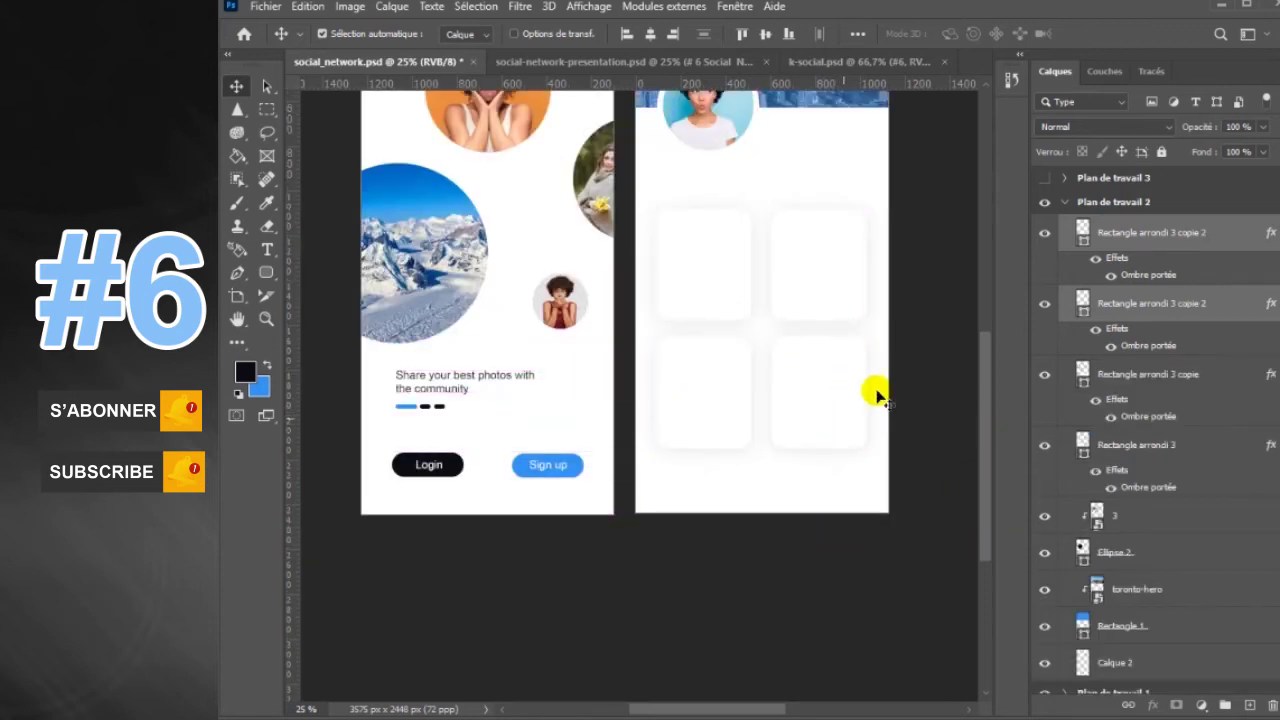
drag(817, 443, 817, 524)
scroll(985, 328, up, 3)
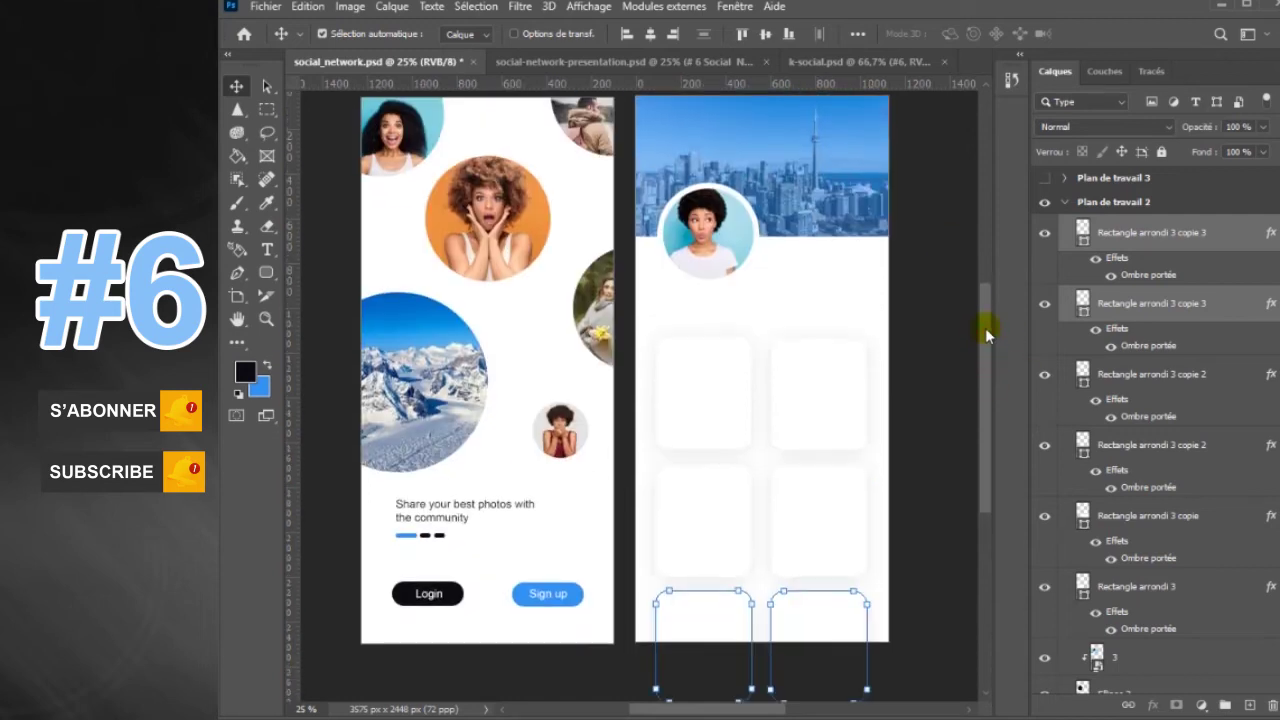
click(1150, 374)
click(266, 249)
- Add the profile name with '41k followers' text and move it beside the avatar
click(696, 313)
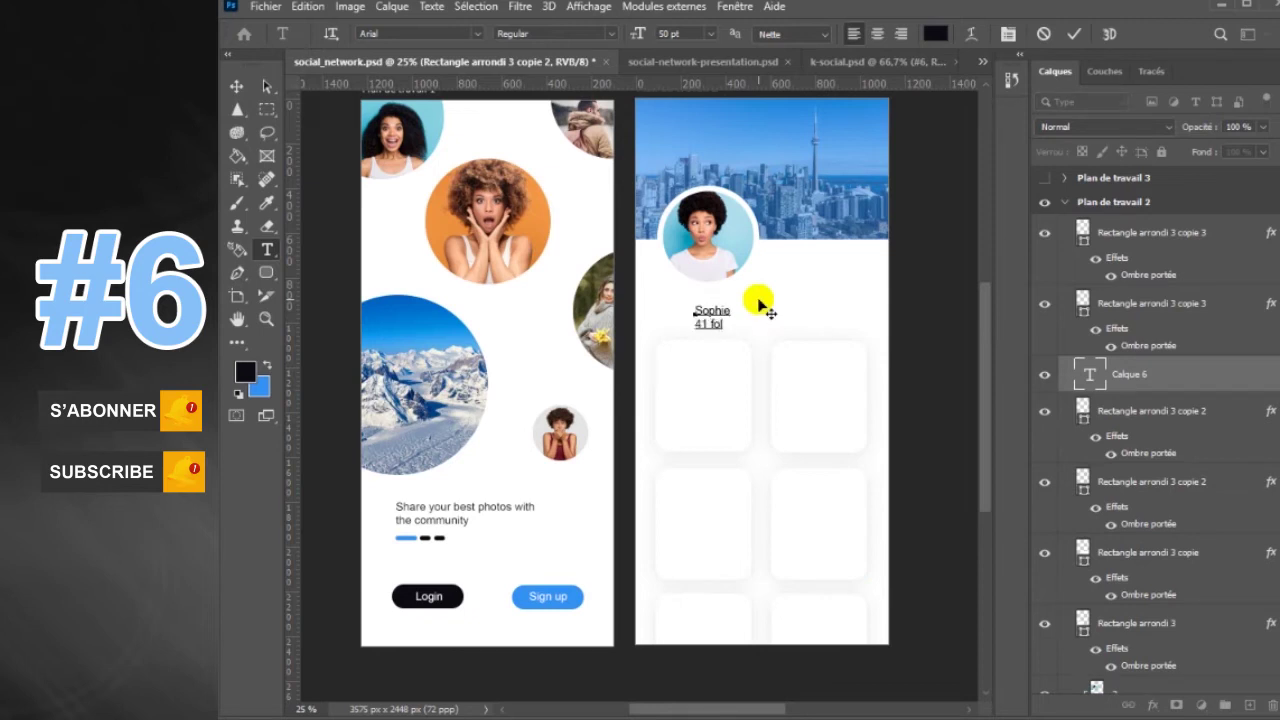
text(lowers)
click(336, 262)
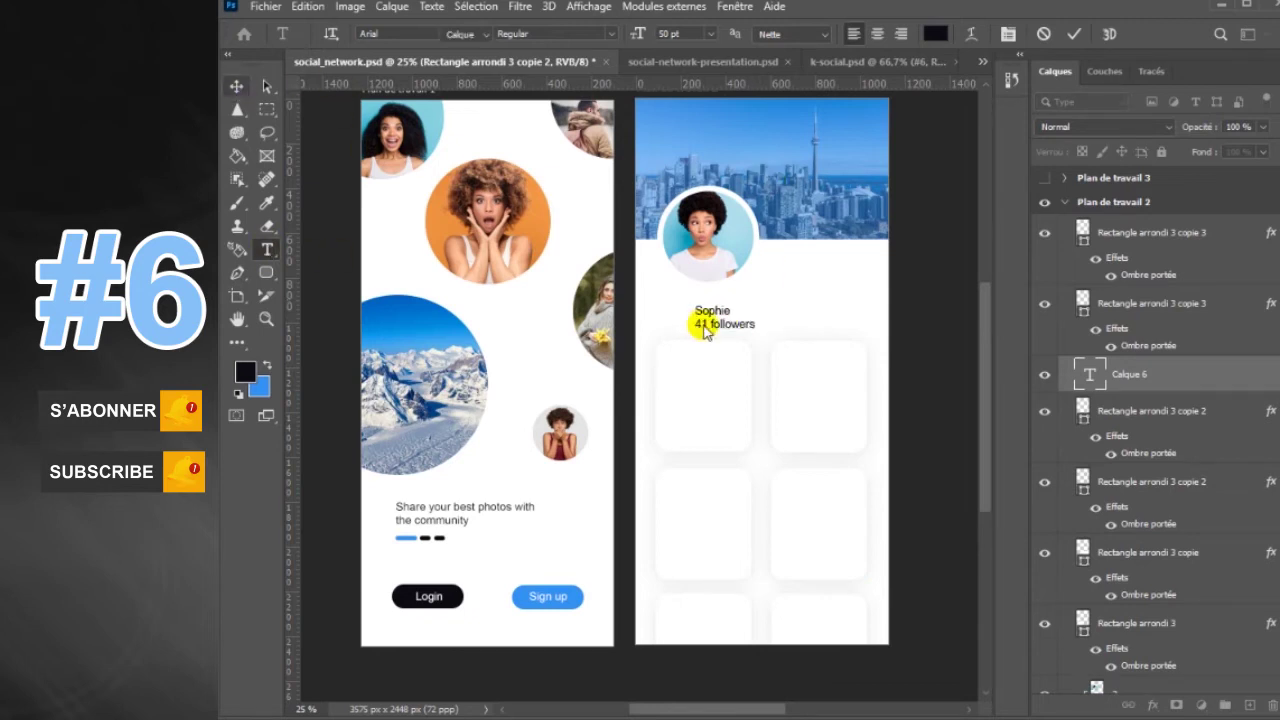
click(737, 328)
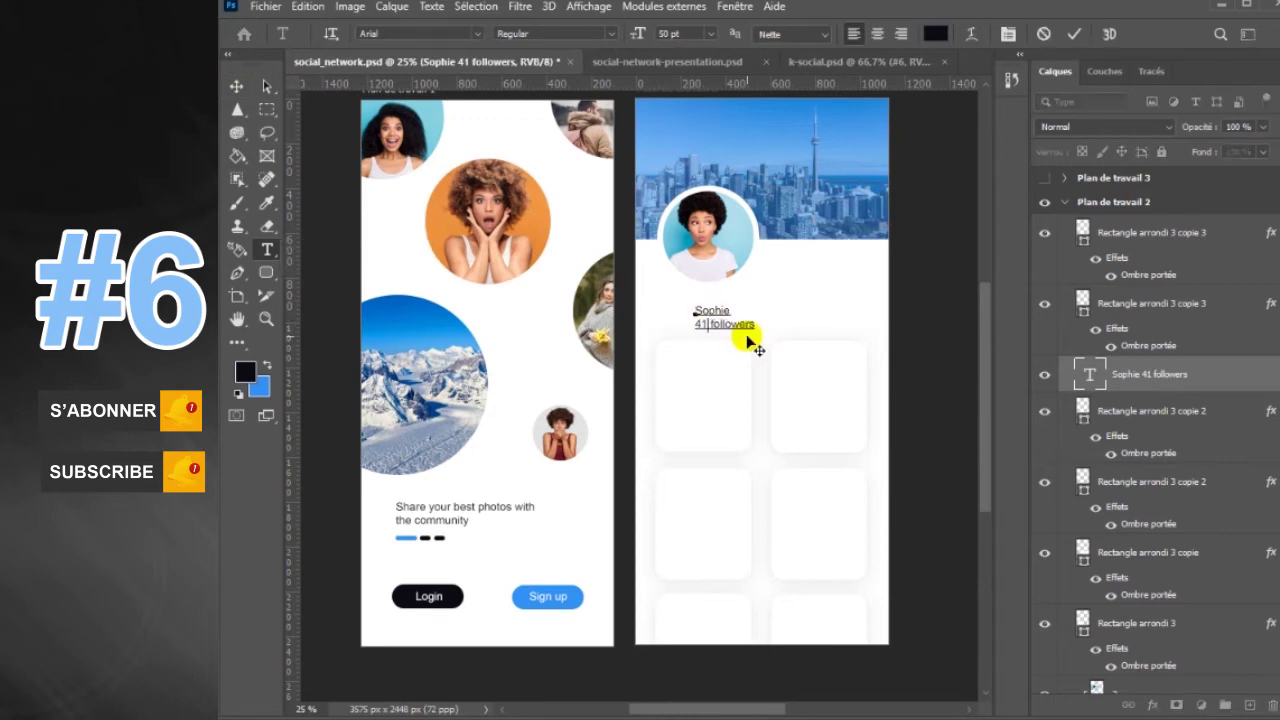
text(k)
click(716, 310)
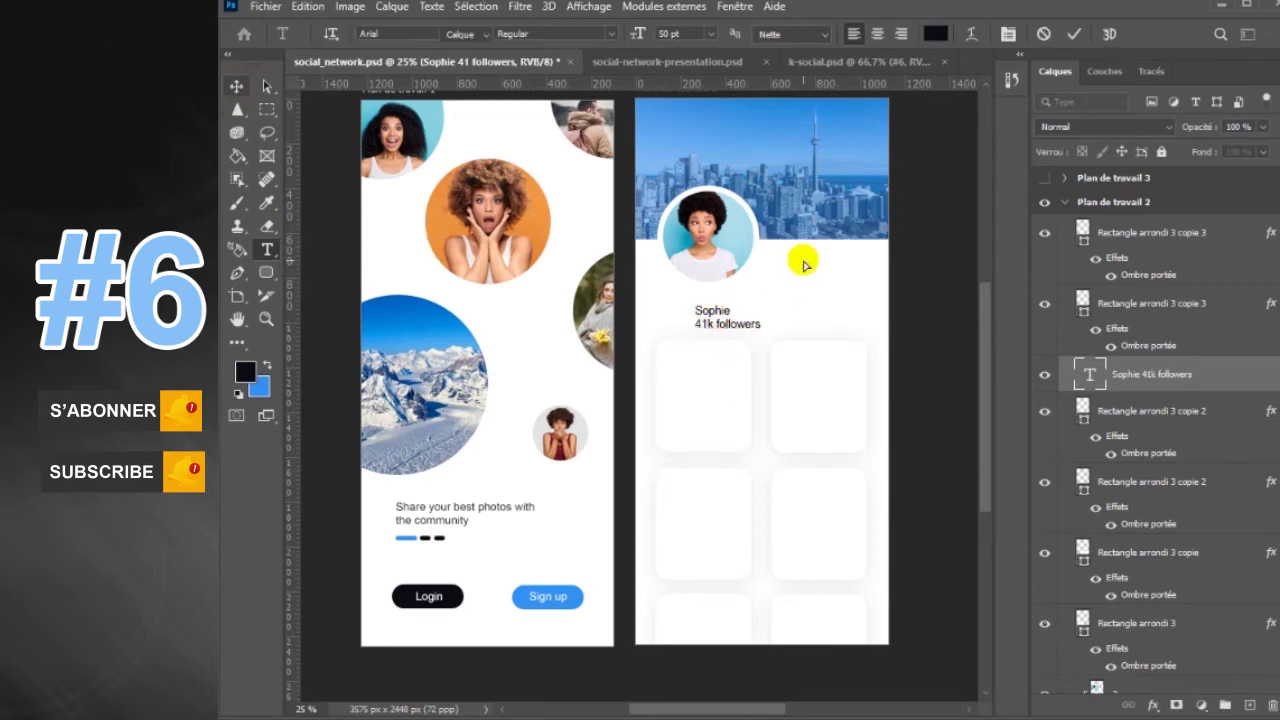
drag(718, 319, 785, 262)
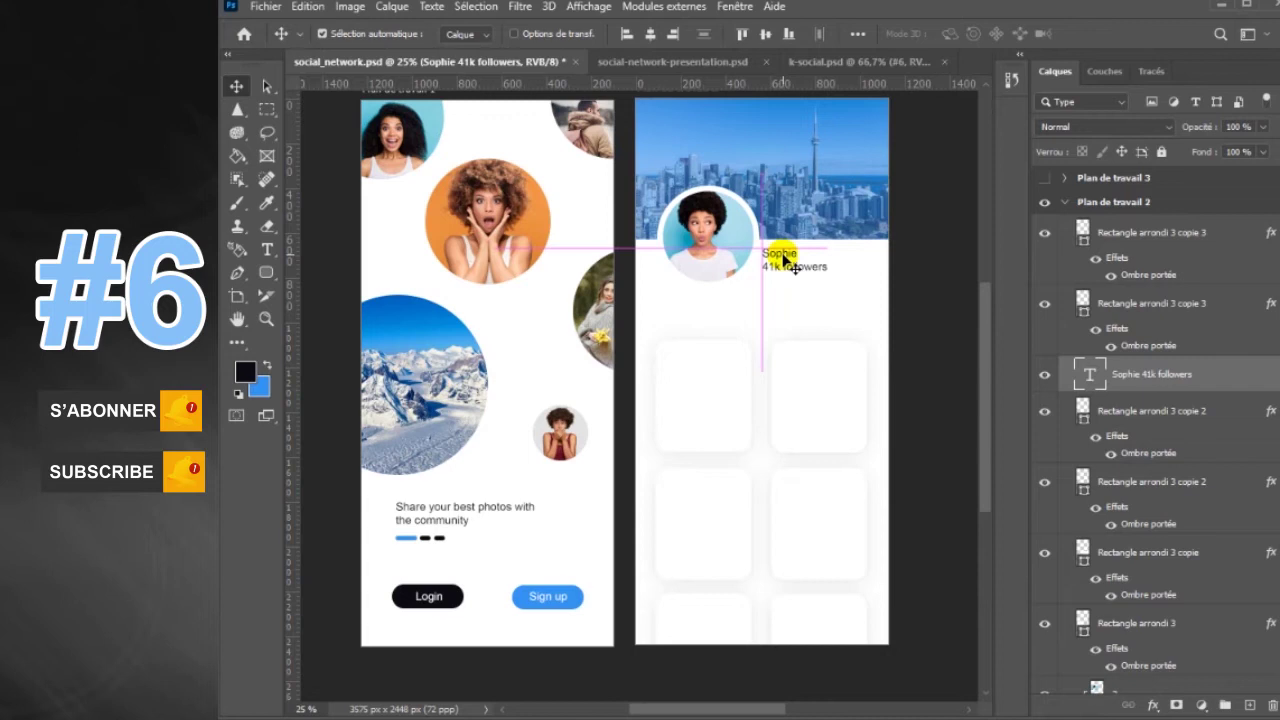
- Draw a small blue rounded-rectangle button beside the name
click(266, 272)
key(x)
drag(828, 250, 870, 262)
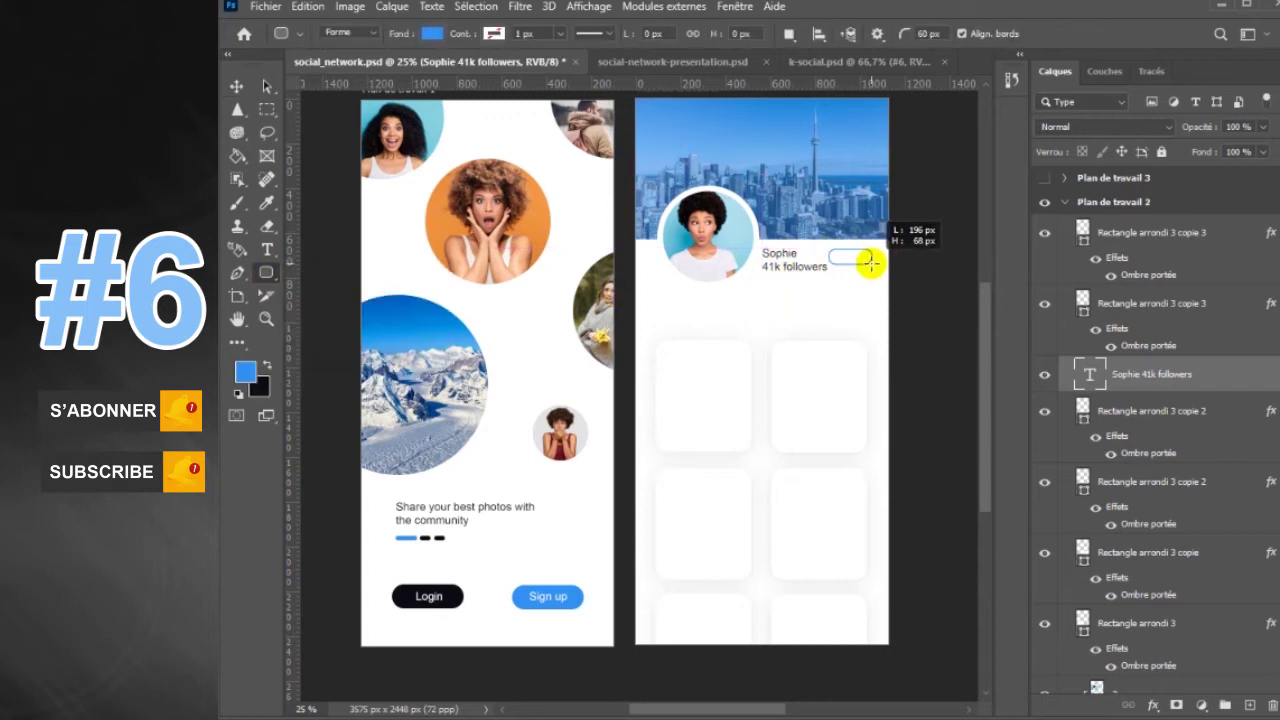
click(735, 6)
click(886, 492)
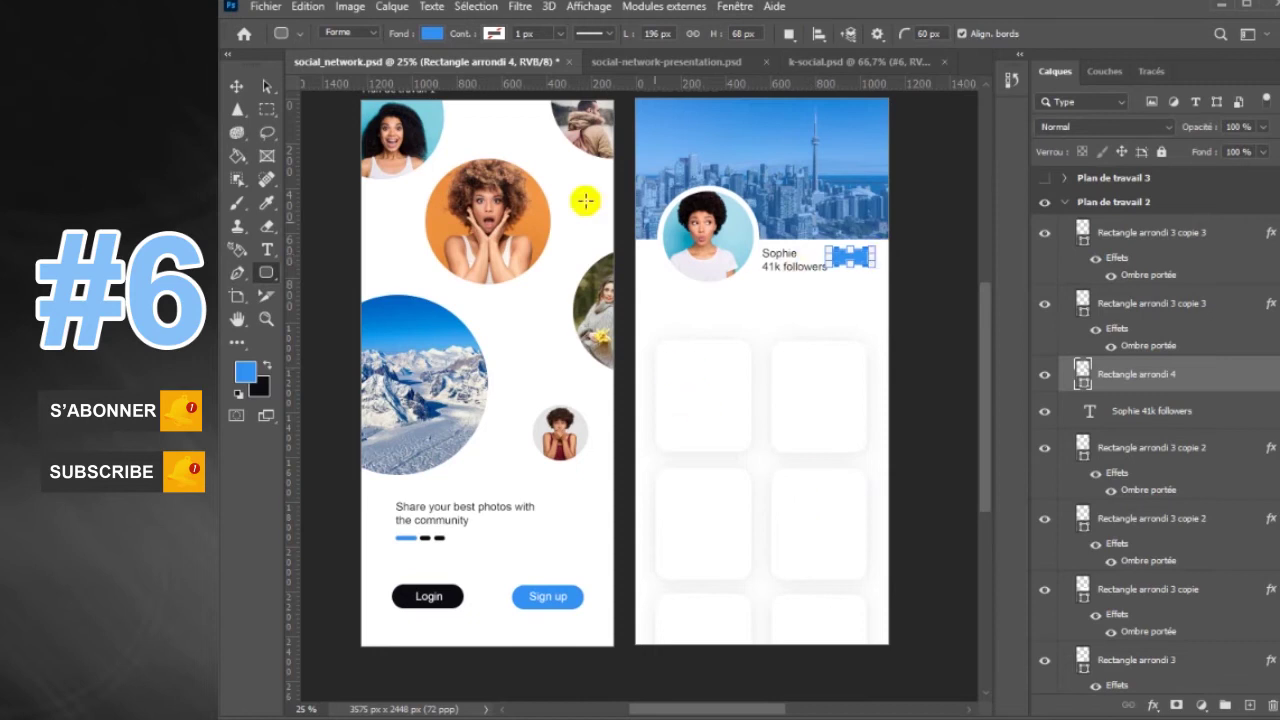
key(v)
click(797, 268)
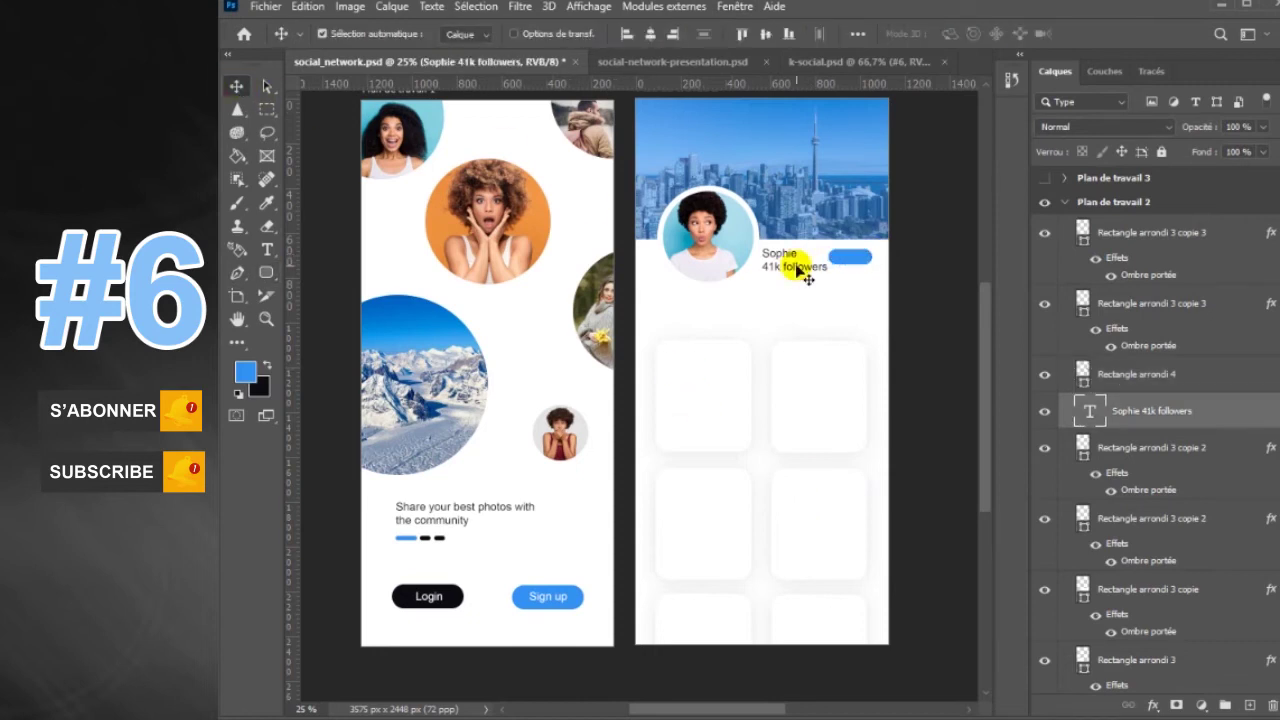
click(862, 270)
key(t)
click(677, 320)
text(Photo Categories Best)
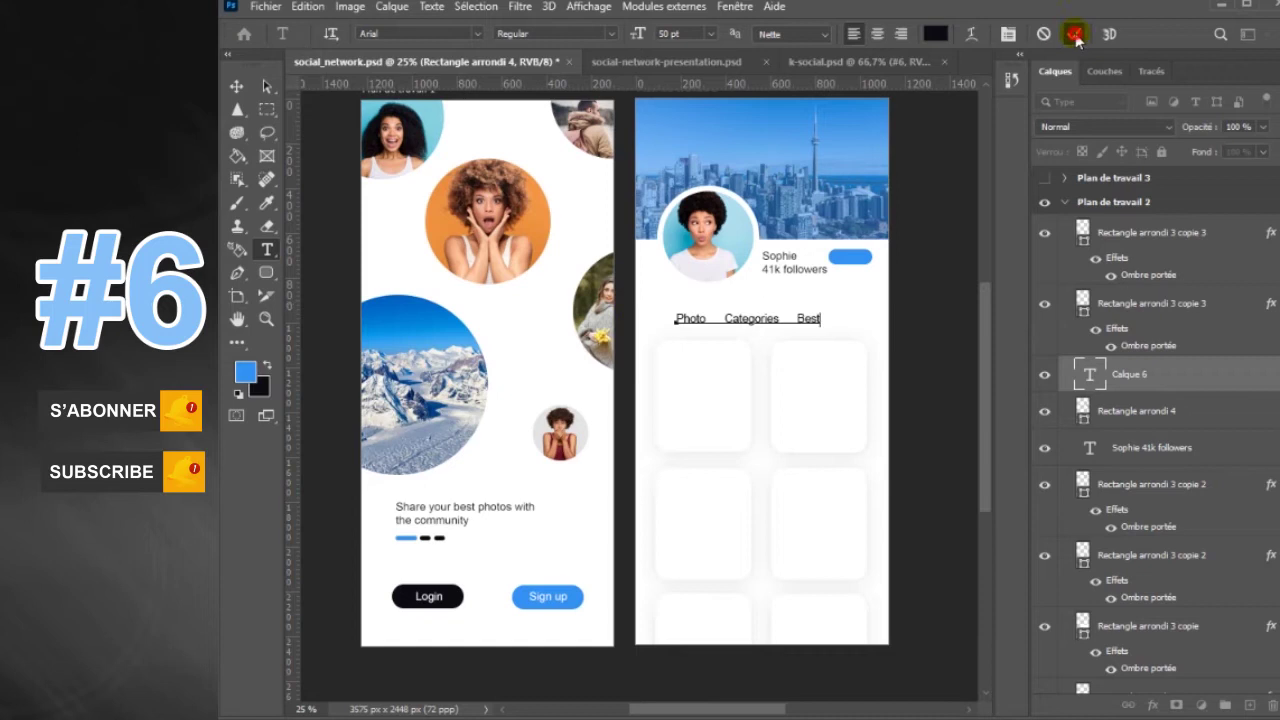
- Commit the 'Photo Categories Best' tab labels and align them beneath the profile
key(ctrl+Return)
key(v)
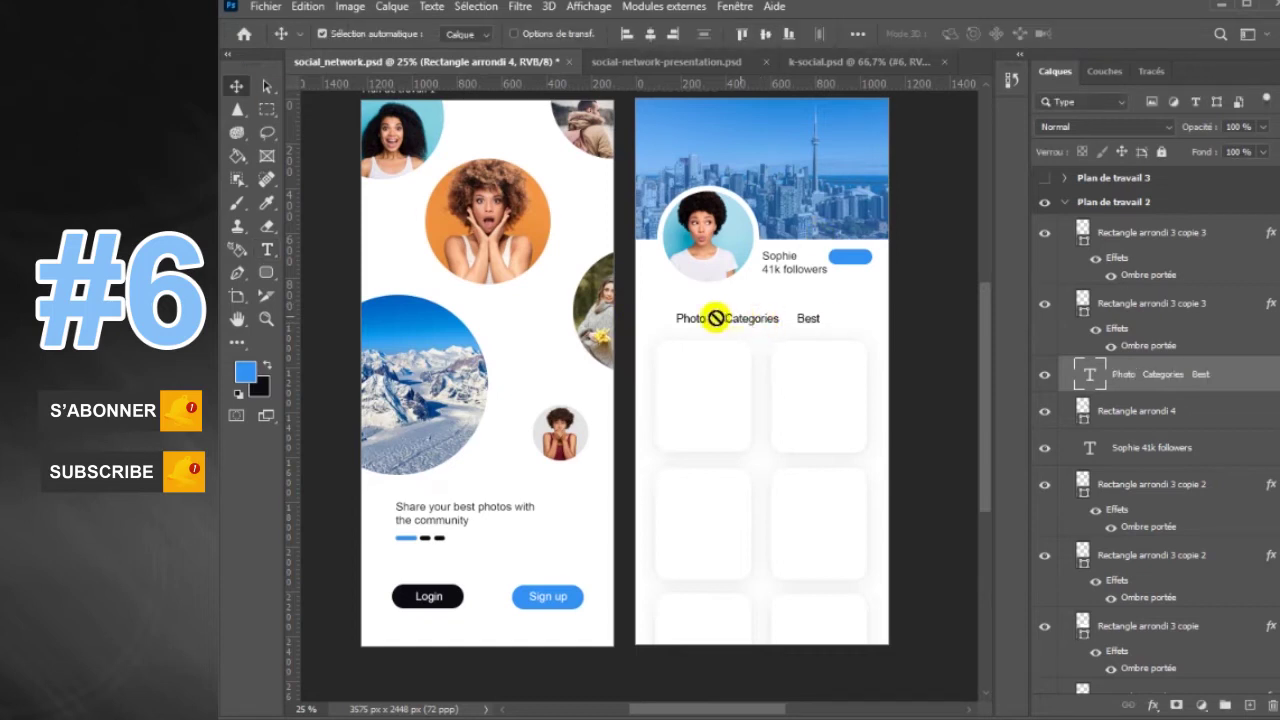
mouse_move(749, 320)
mouse_down()
mouse_move(716, 318)
mouse_move(724, 310)
mouse_move(692, 326)
mouse_up()
- Draw a blue-stroked line under the tab labels
click(266, 274)
right_click(266, 274)
click(320, 300)
click(735, 6)
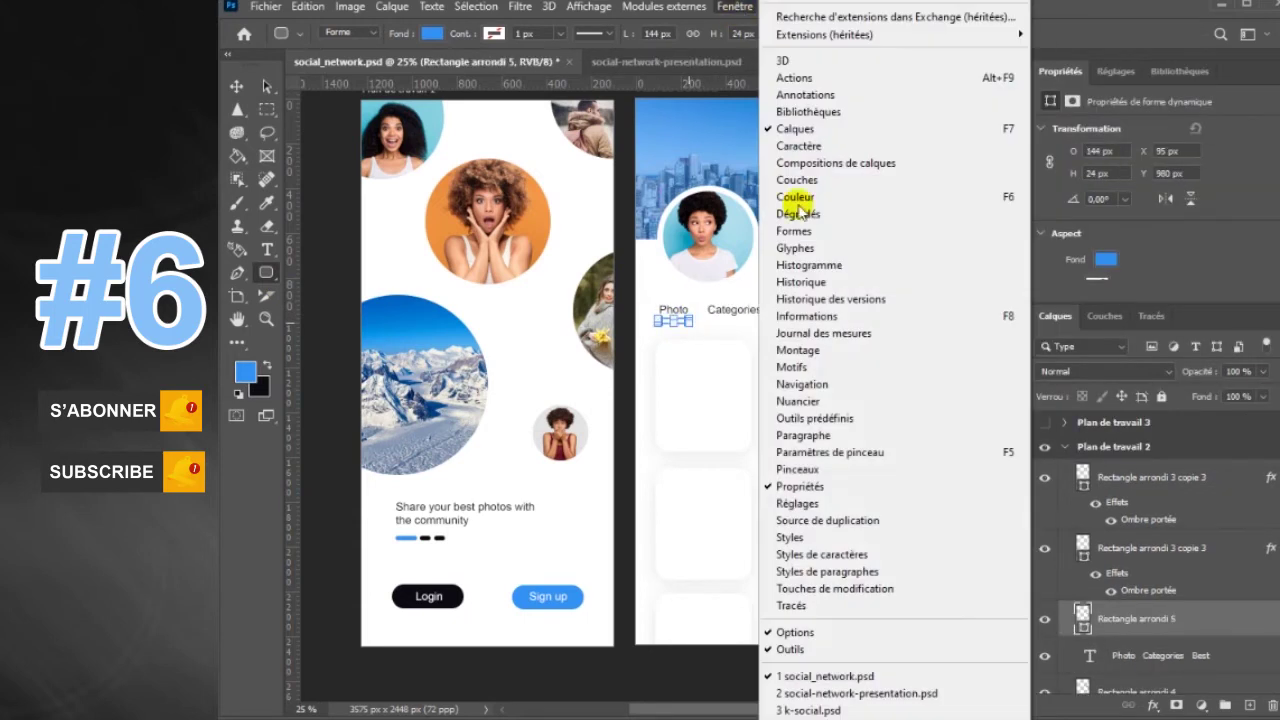
click(800, 488)
click(494, 33)
click(810, 337)
click(1127, 410)
drag(660, 320, 891, 320)
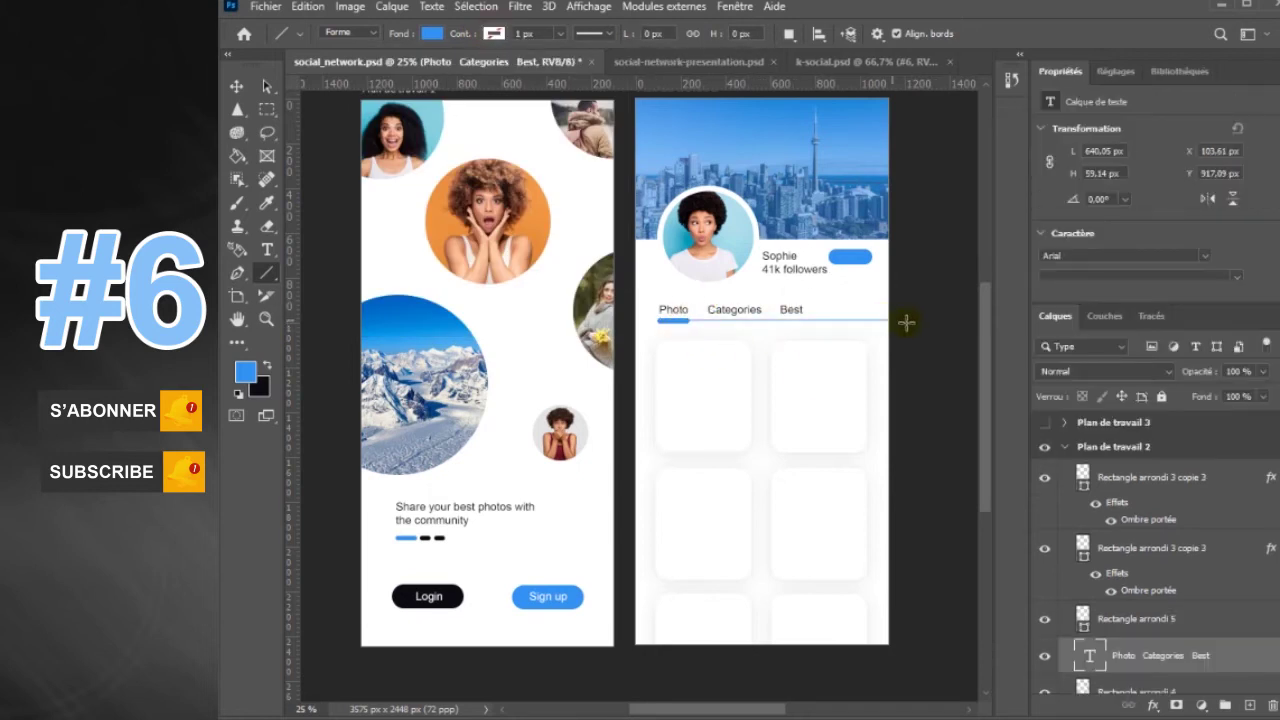
- Change the divider line's stroke width to 5 and review its stroke colour
click(237, 87)
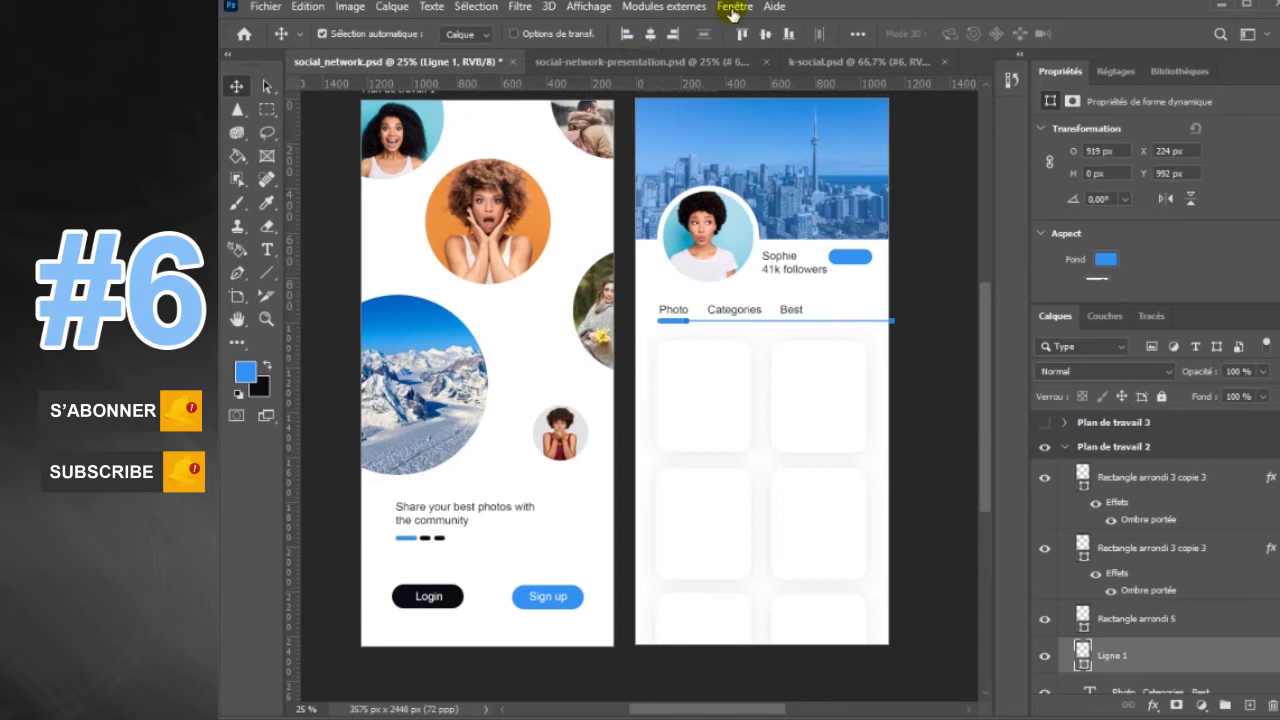
click(733, 12)
click(800, 486)
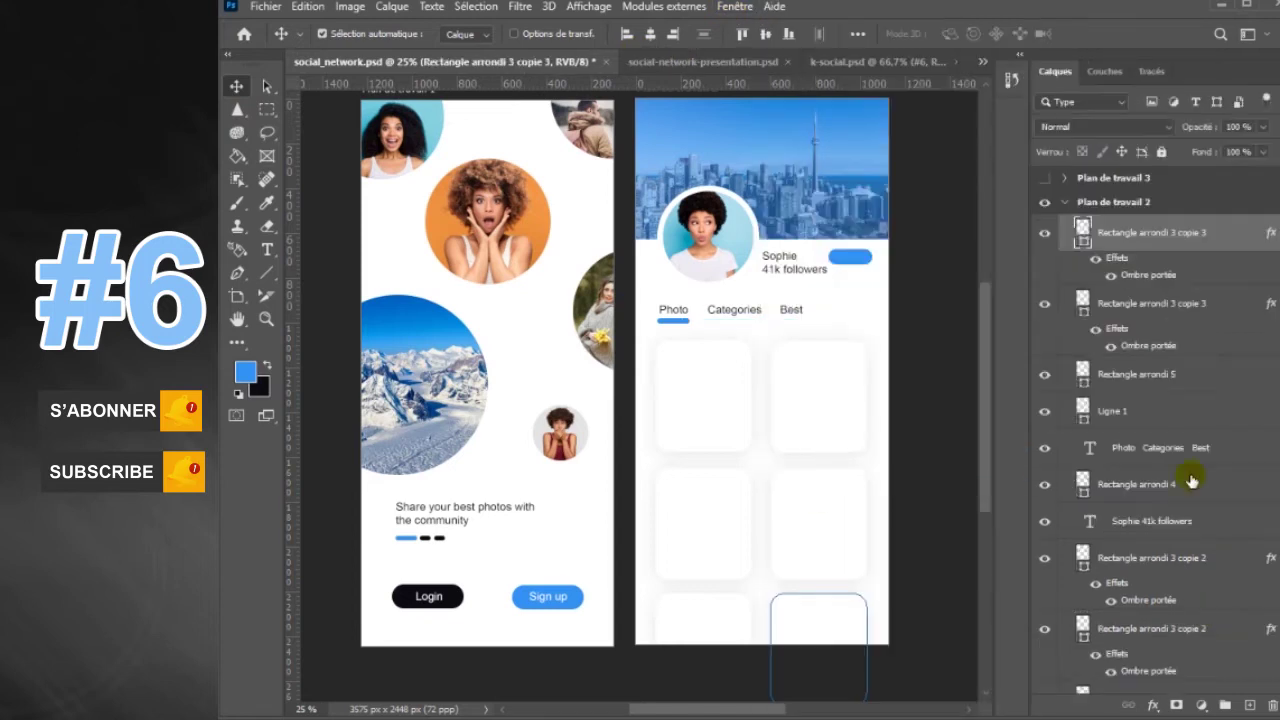
click(1141, 421)
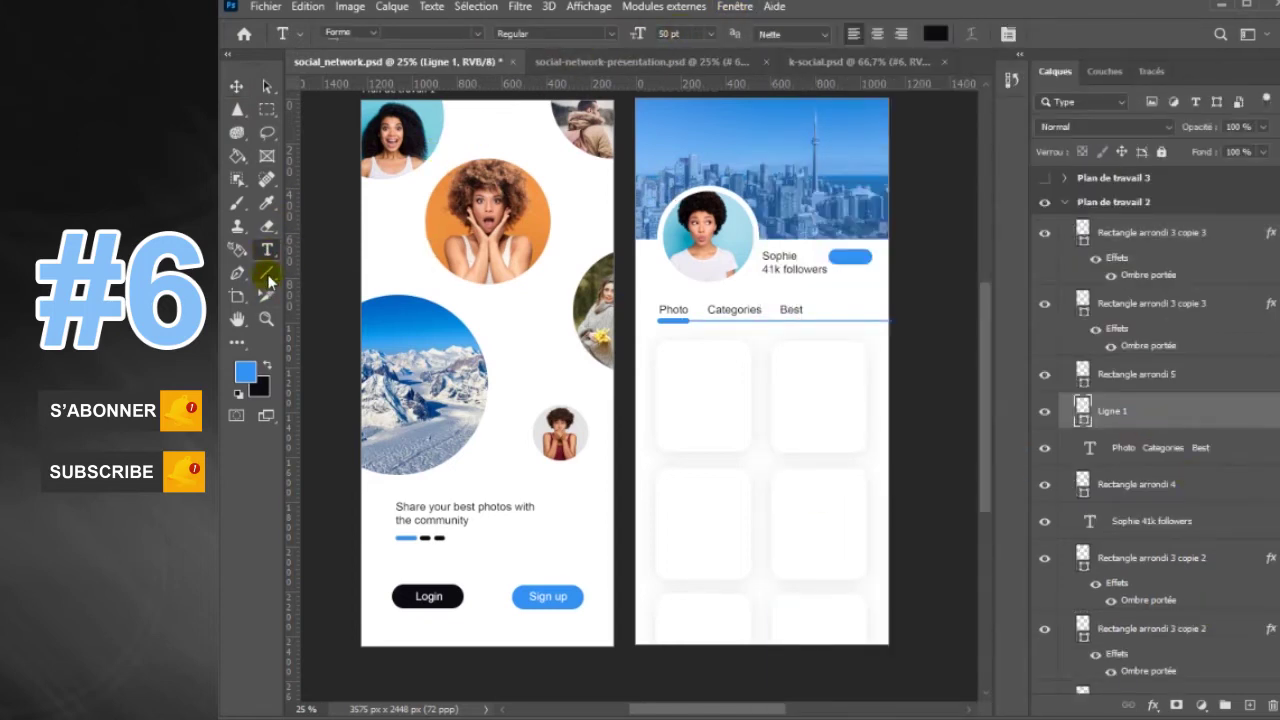
right_click(266, 272)
click(610, 37)
double_click(525, 33)
text(5)
key(Return)
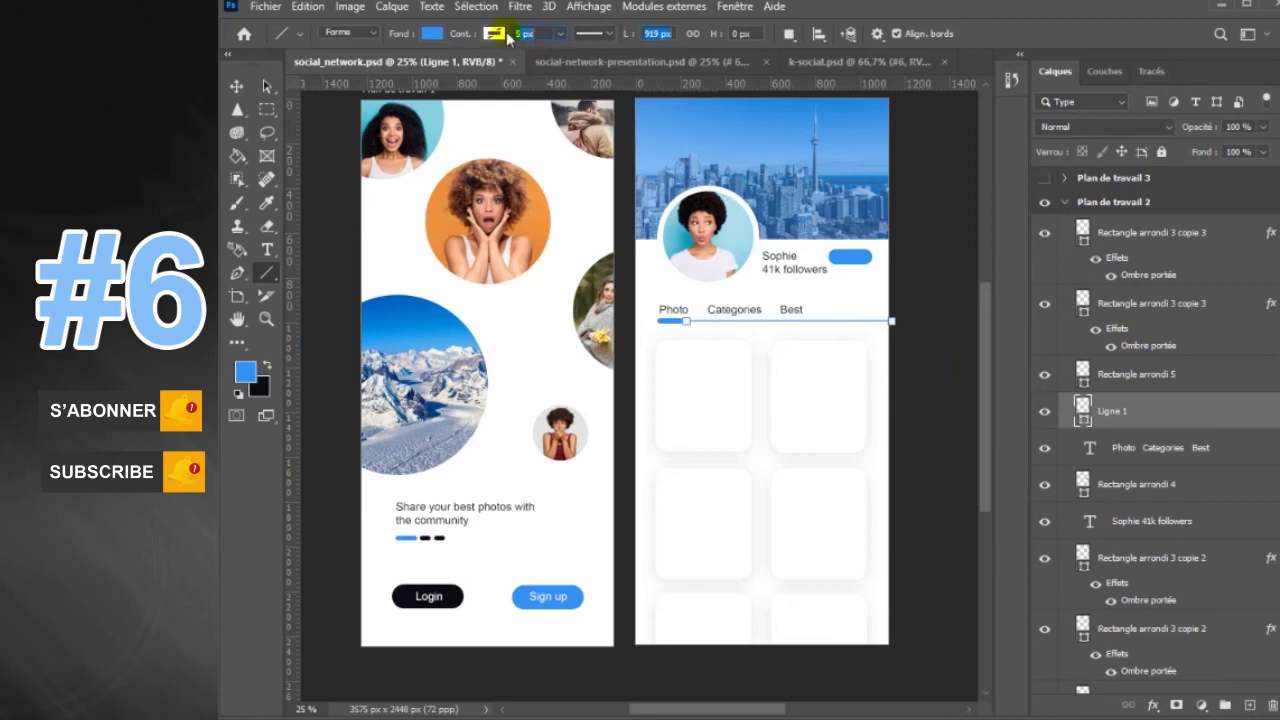
click(1222, 463)
click(1190, 425)
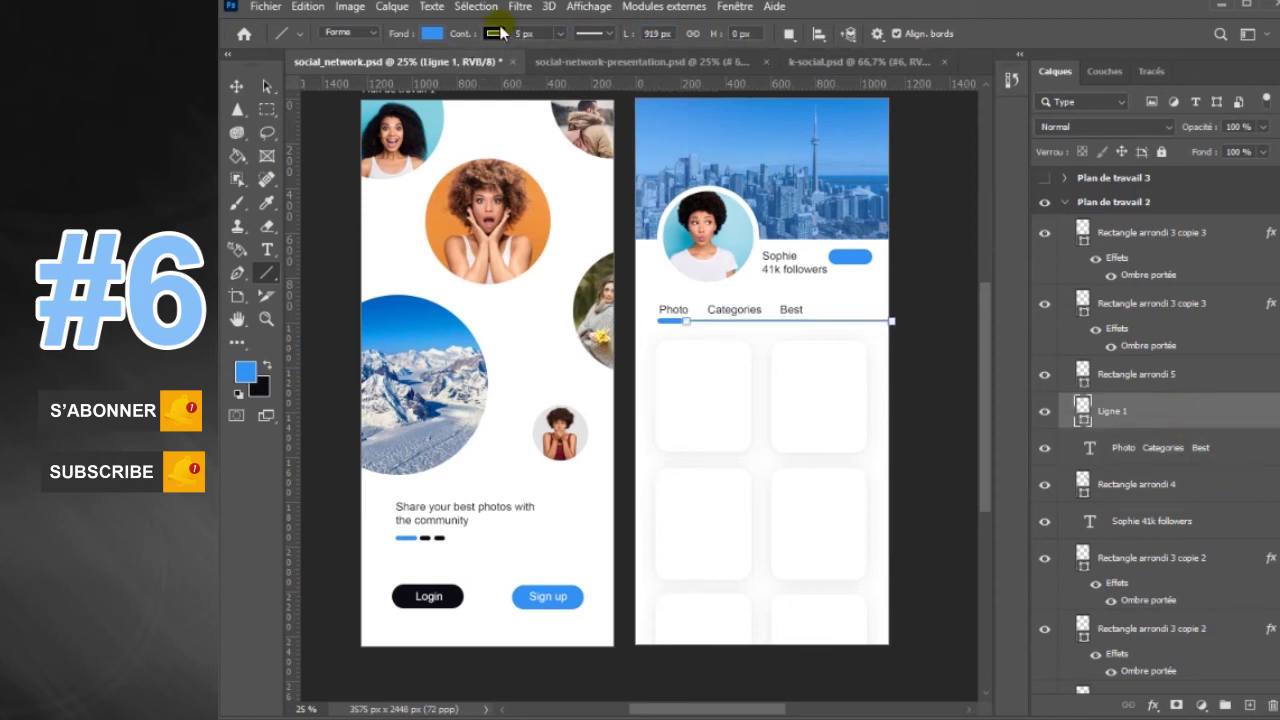
click(493, 33)
click(521, 33)
- Confirm the divider line's transform and select the top-left grid card
click(236, 86)
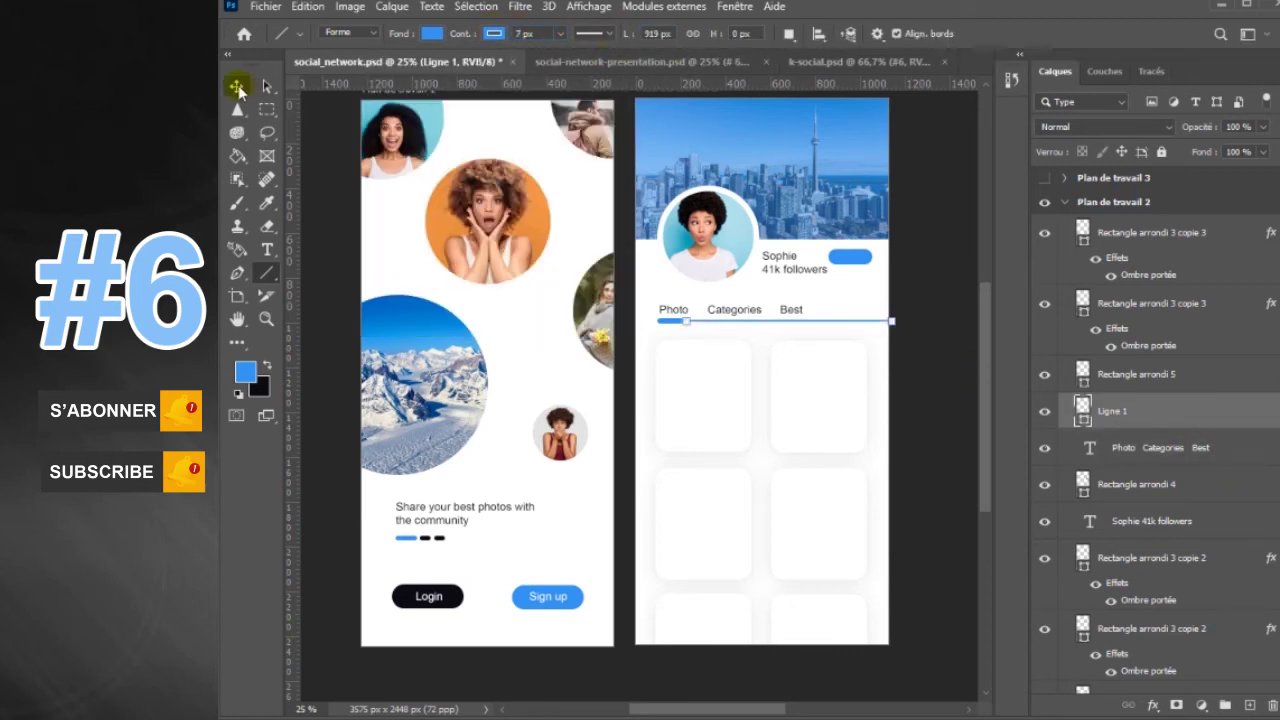
key(ctrl+t)
key(Return)
click(1222, 459)
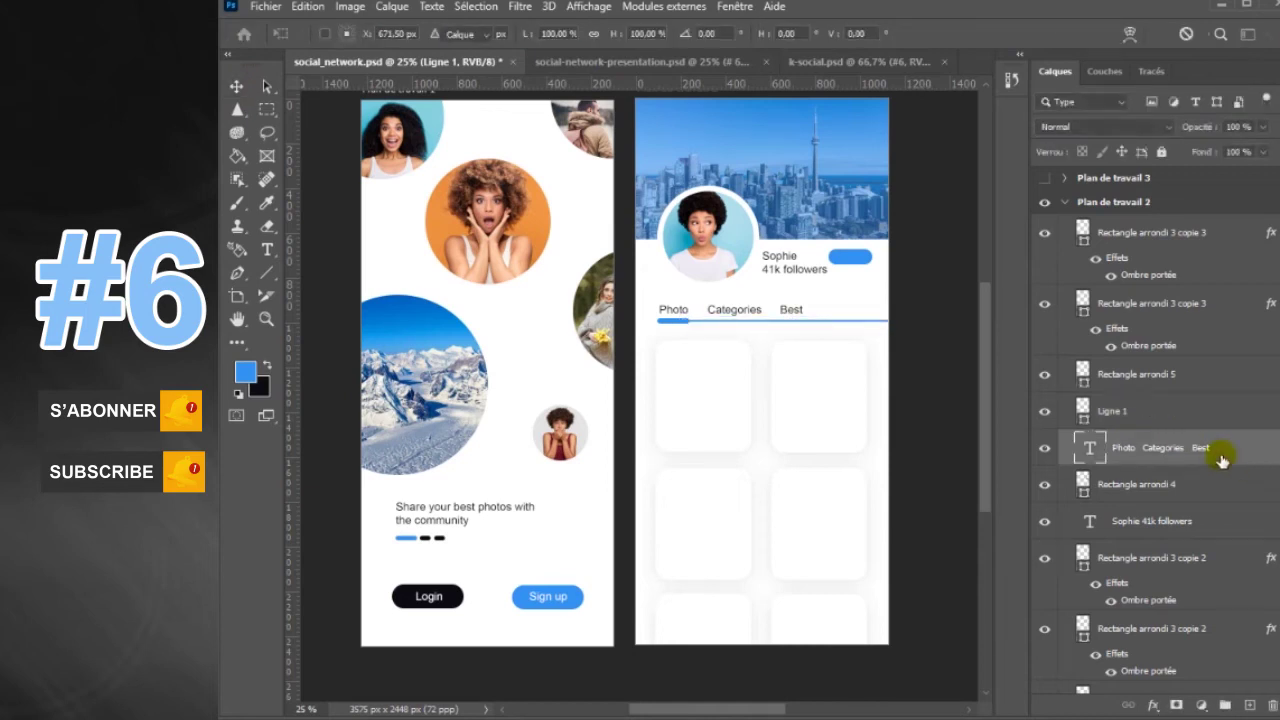
click(236, 90)
click(700, 410)
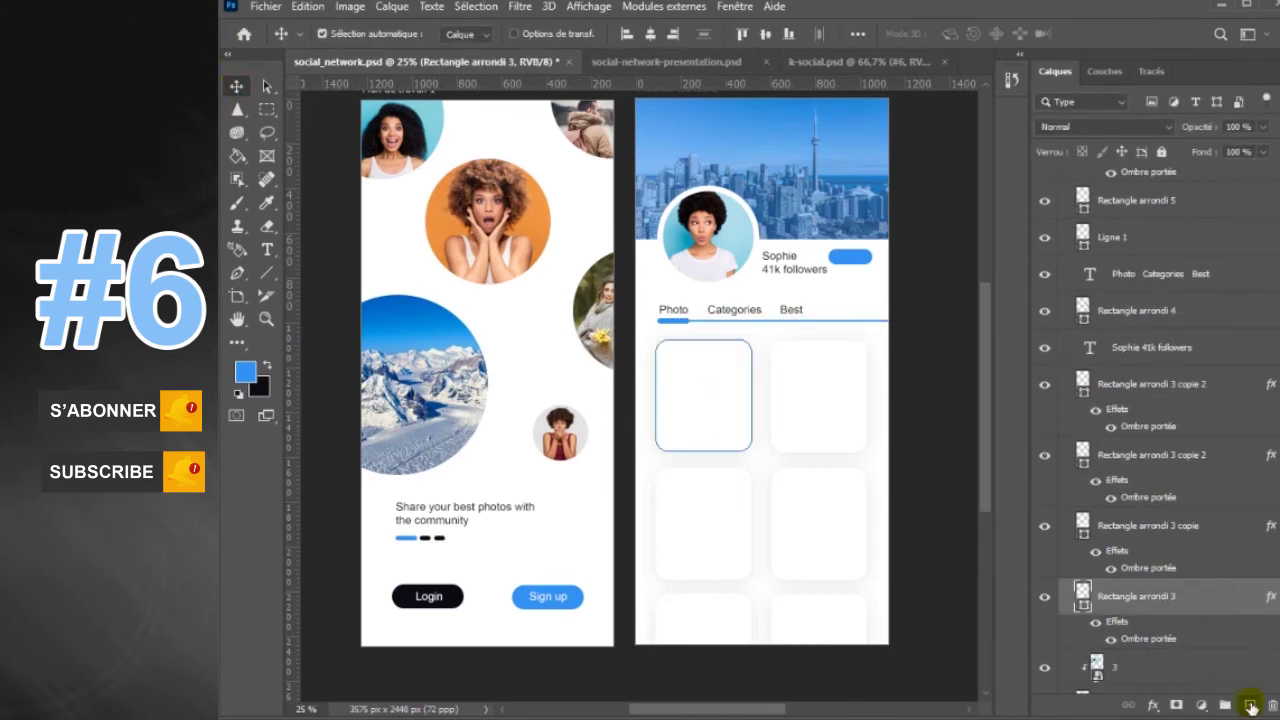
- Place the 6.jpg forest photo and clip it into the top-left card
click(1250, 706)
key(ctrl+o)
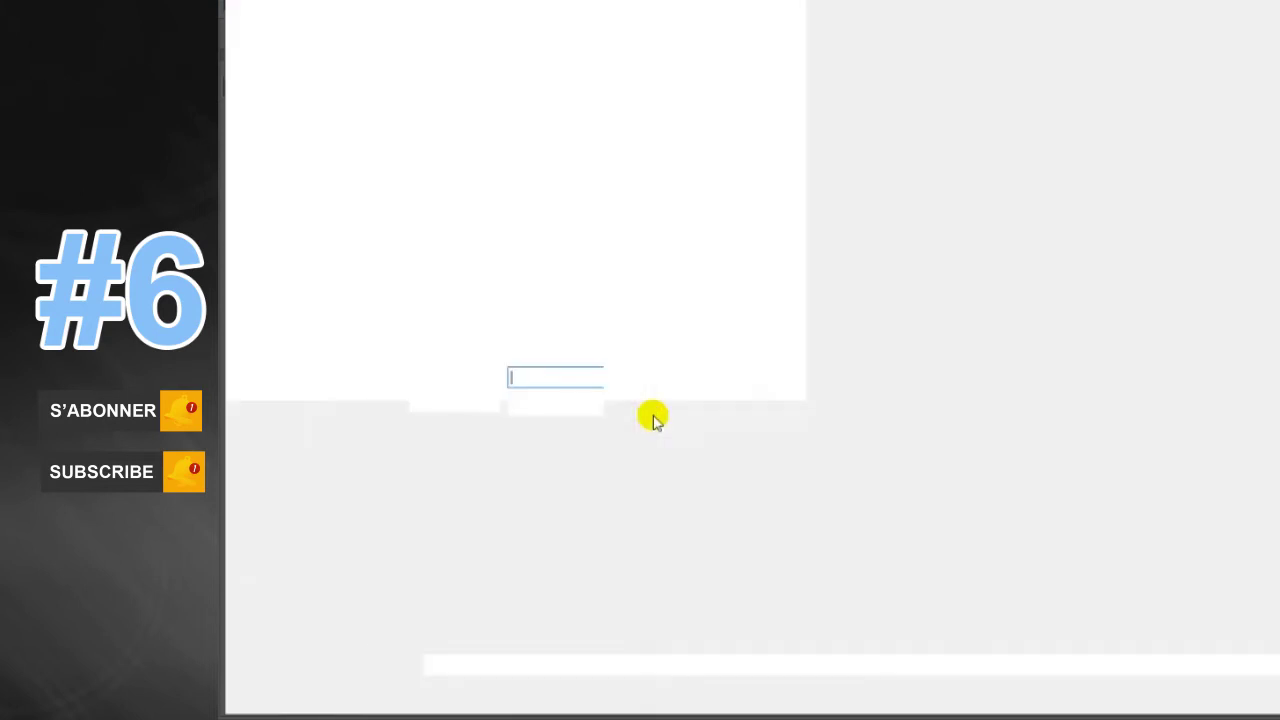
key(Escape)
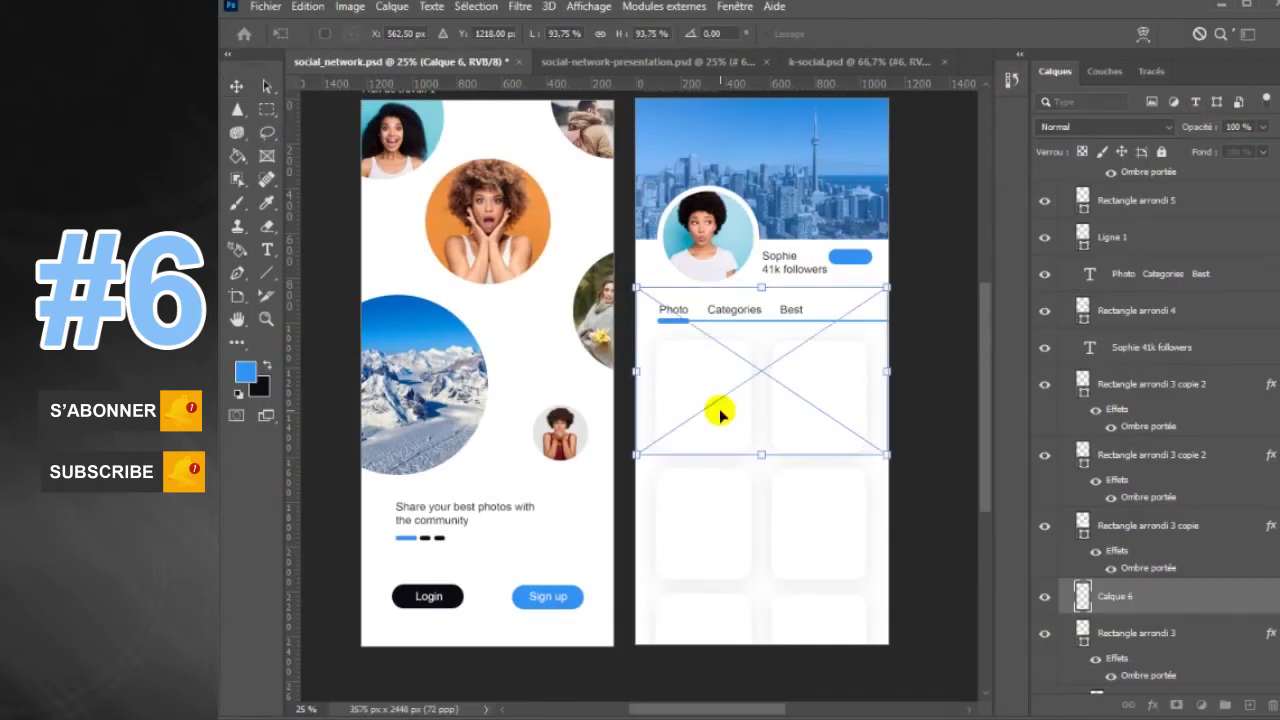
key(Return)
right_click(1197, 592)
click(1250, 355)
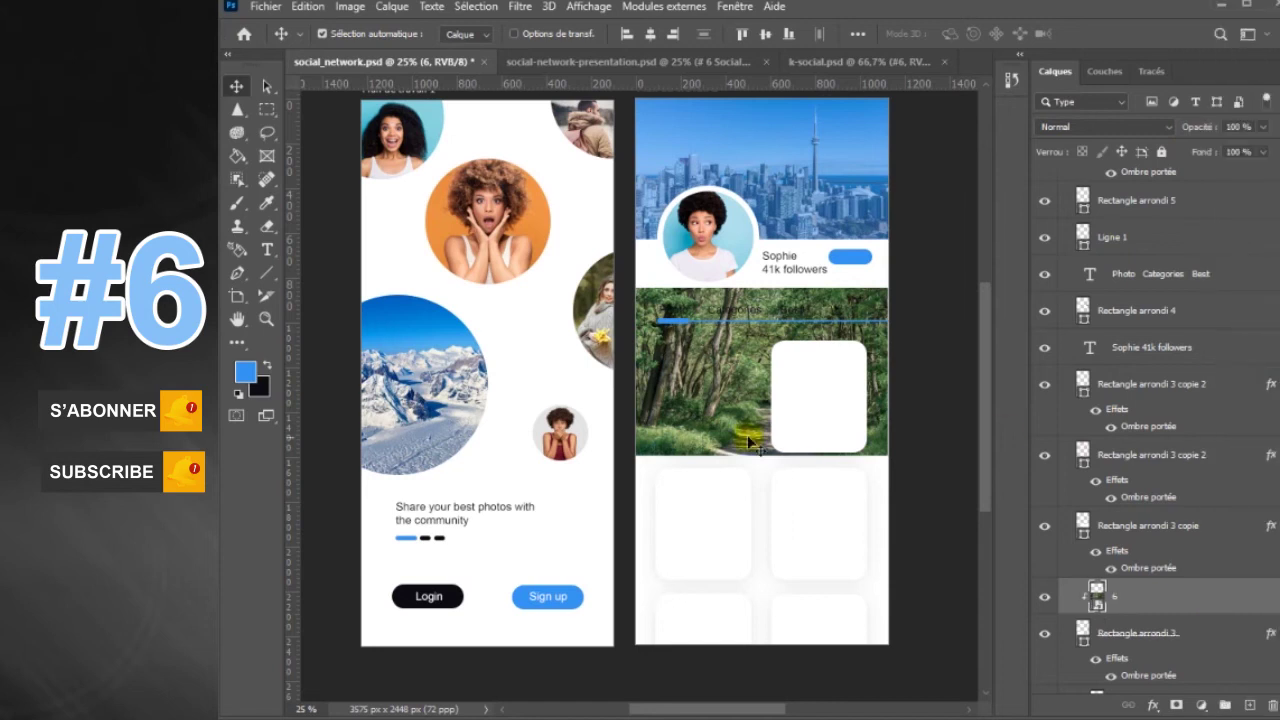
- Place the 7.jpg woman-in-meadow photo over the top-right card and clip it there
click(1240, 528)
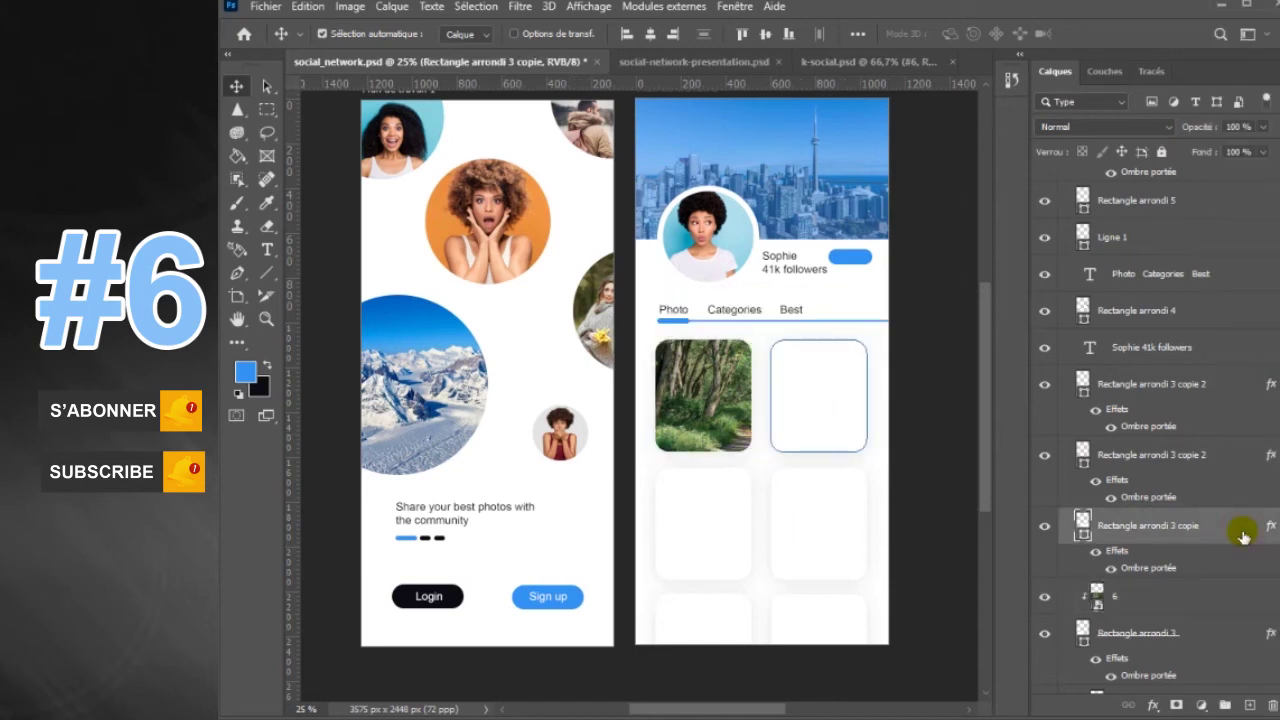
double_click(1243, 537)
key(Escape)
key(ctrl+shift+alt+n)
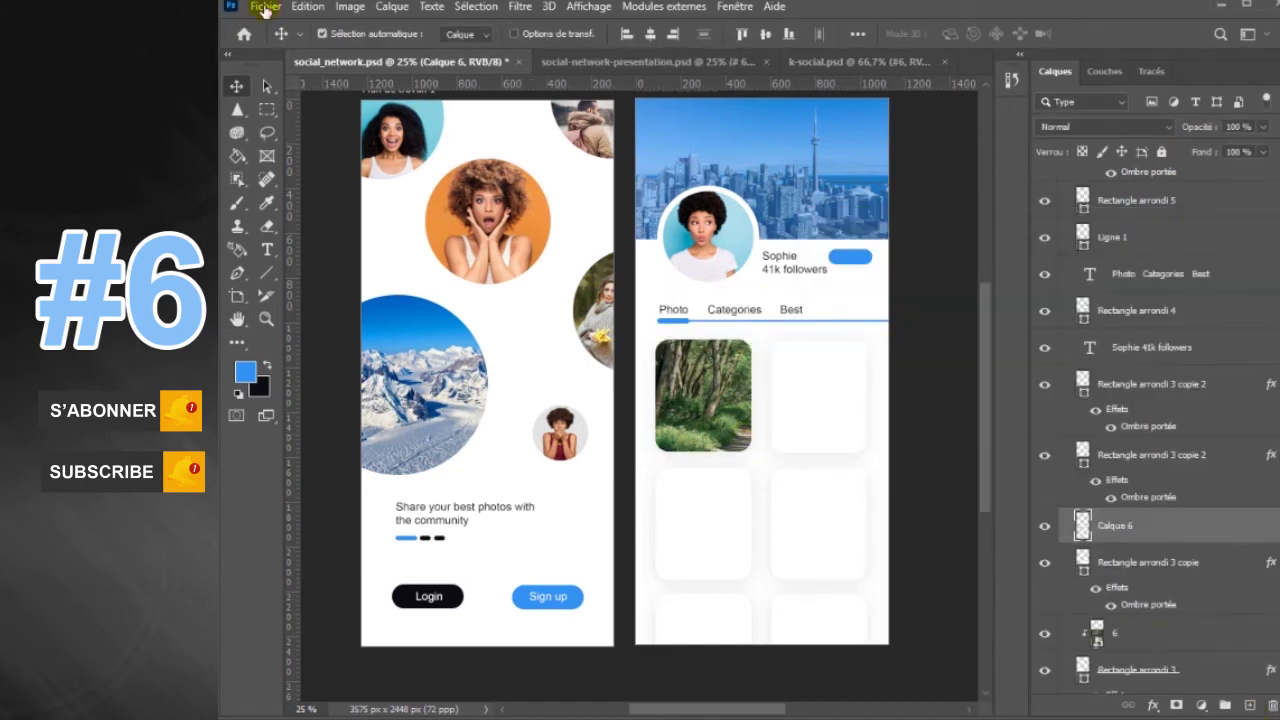
click(265, 7)
click(268, 352)
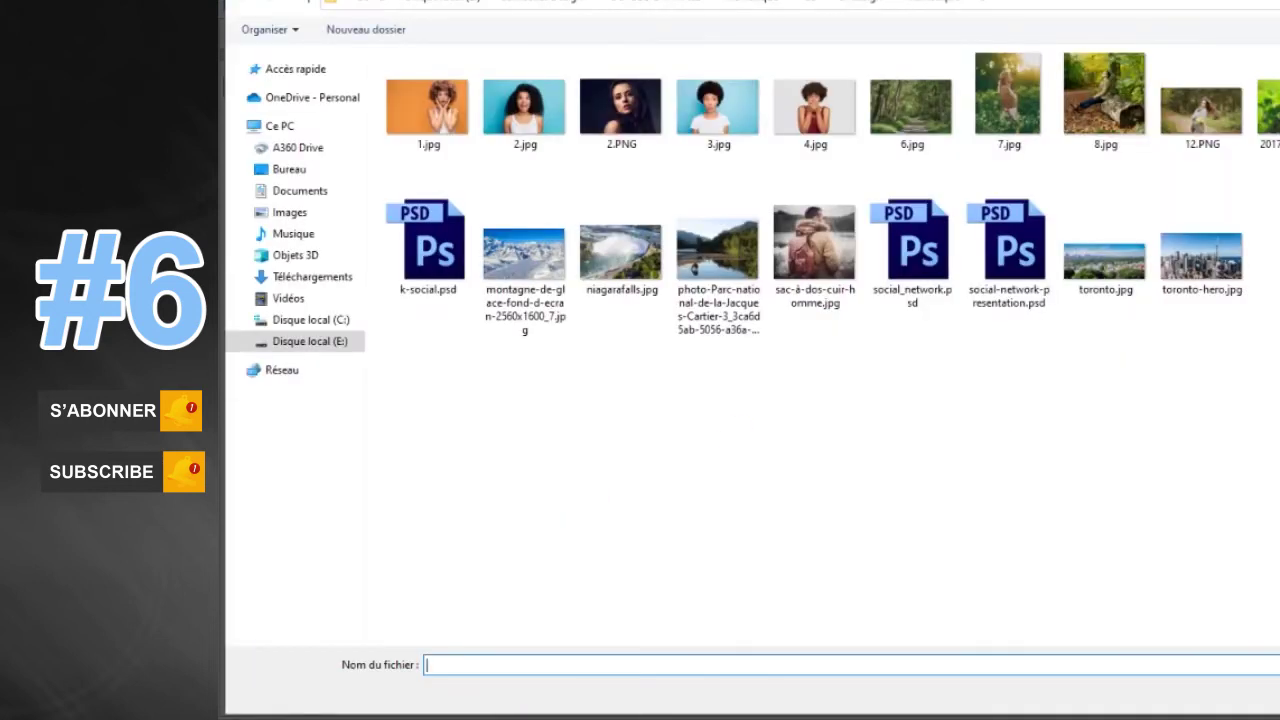
double_click(1008, 100)
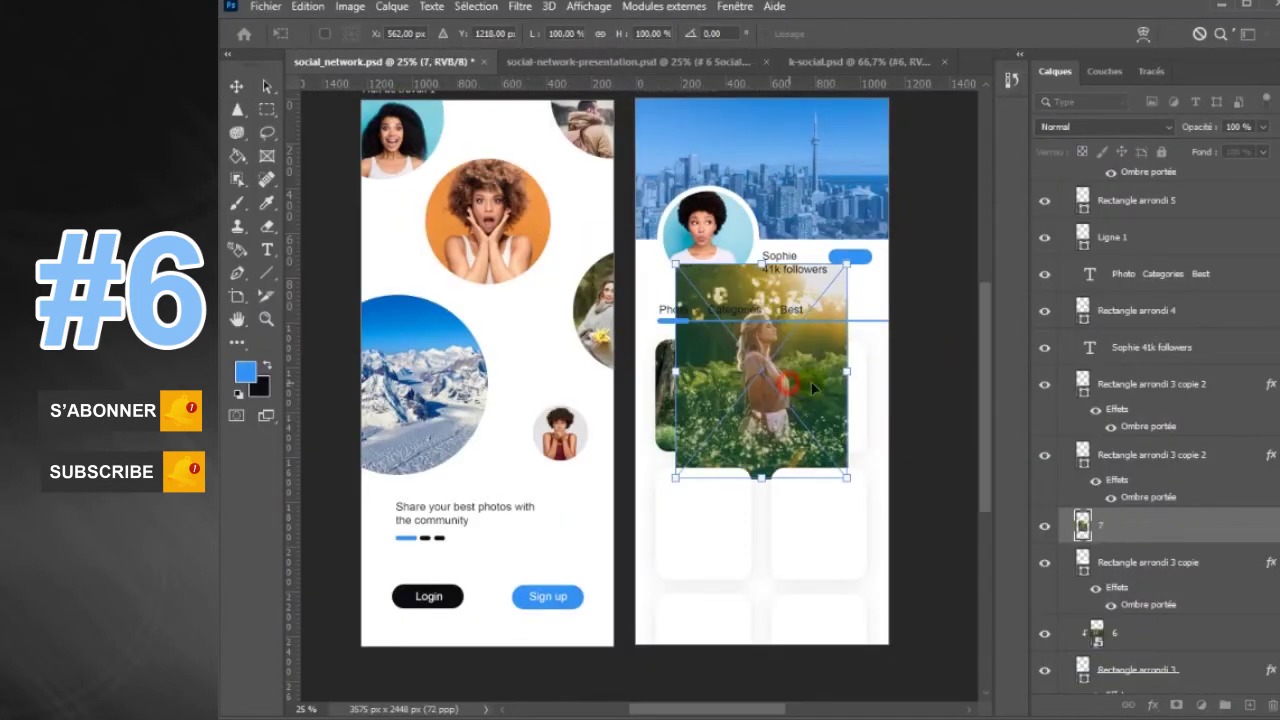
drag(790, 385, 868, 405)
key(Return)
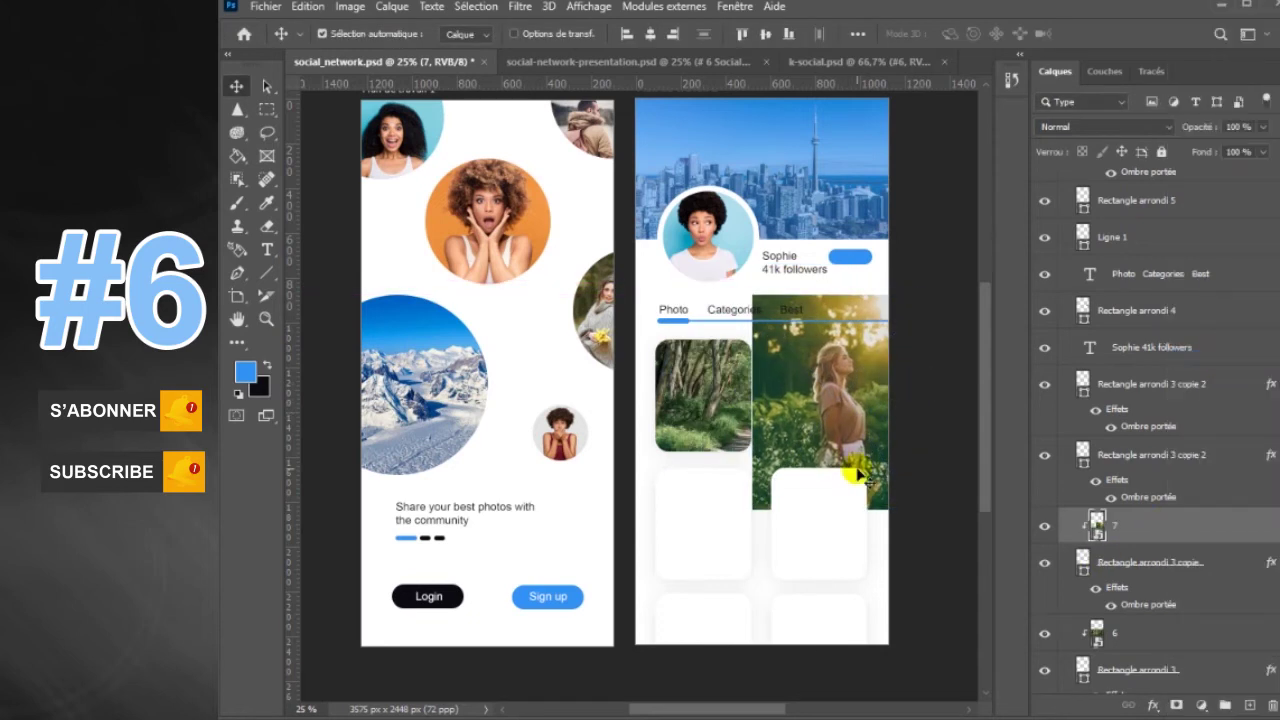
key(ctrl+alt+g)
drag(851, 466, 855, 470)
- Place the 8.jpg autumn forest photo at about 44% over the middle-left card
click(737, 519)
key(ctrl+shift+alt+n)
click(265, 6)
click(300, 354)
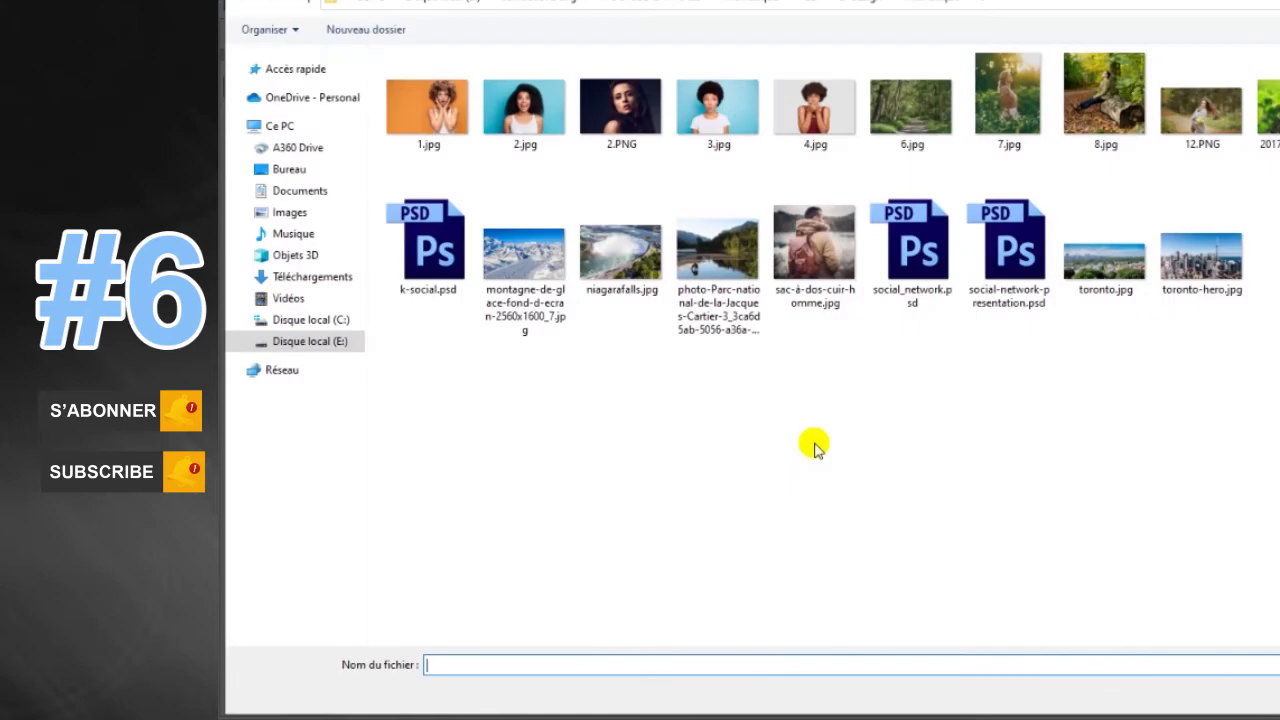
double_click(1104, 95)
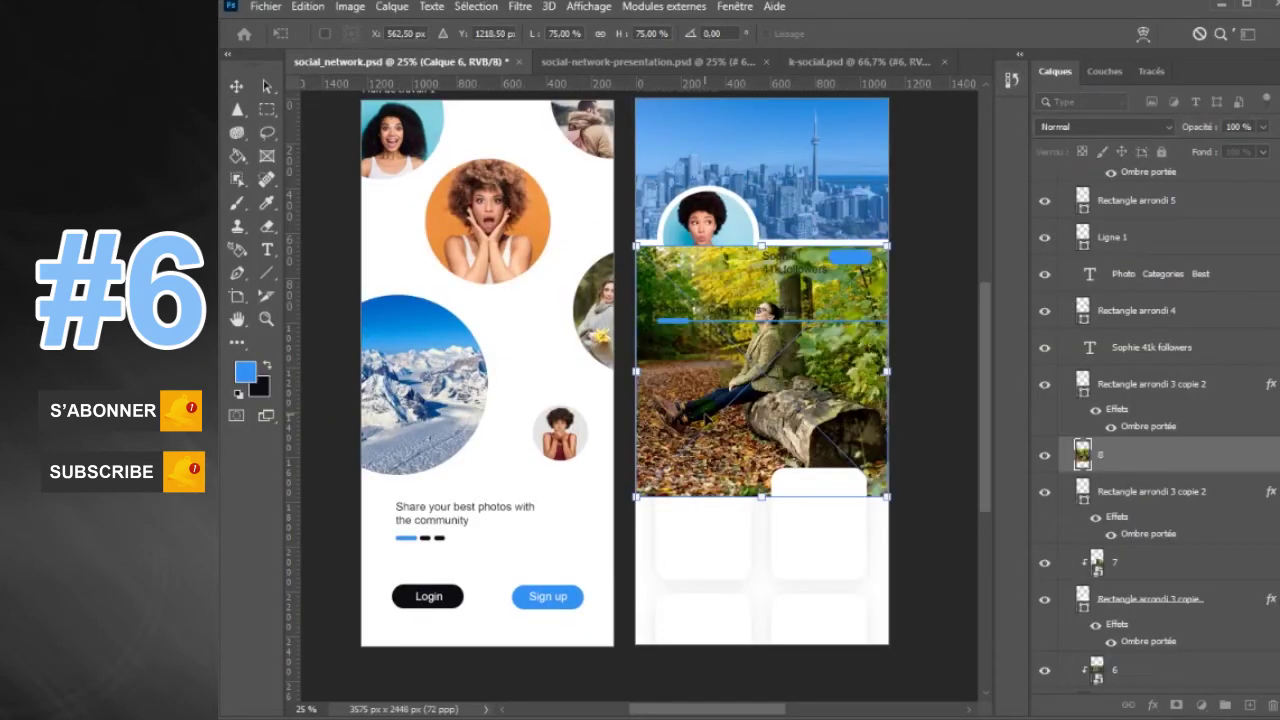
drag(760, 370, 800, 537)
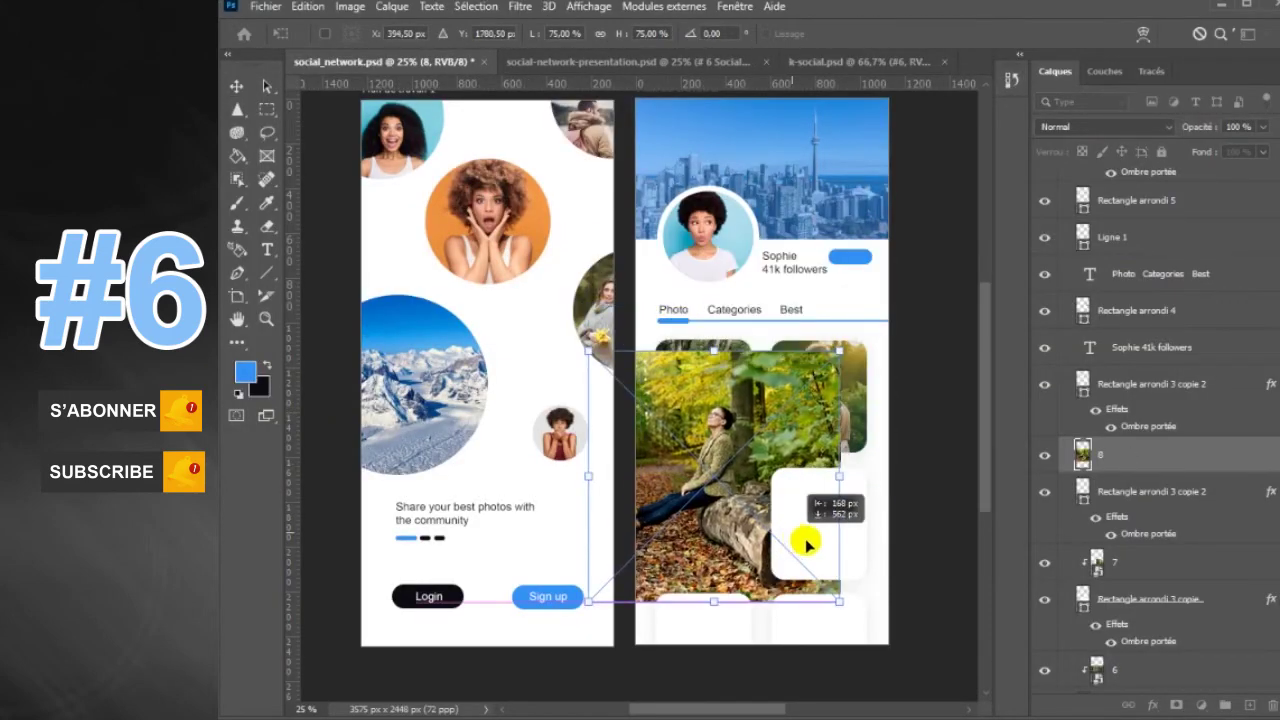
drag(857, 337, 871, 380)
mouse_move(850, 480)
mouse_down()
mouse_move(768, 452)
mouse_move(736, 468)
mouse_up()
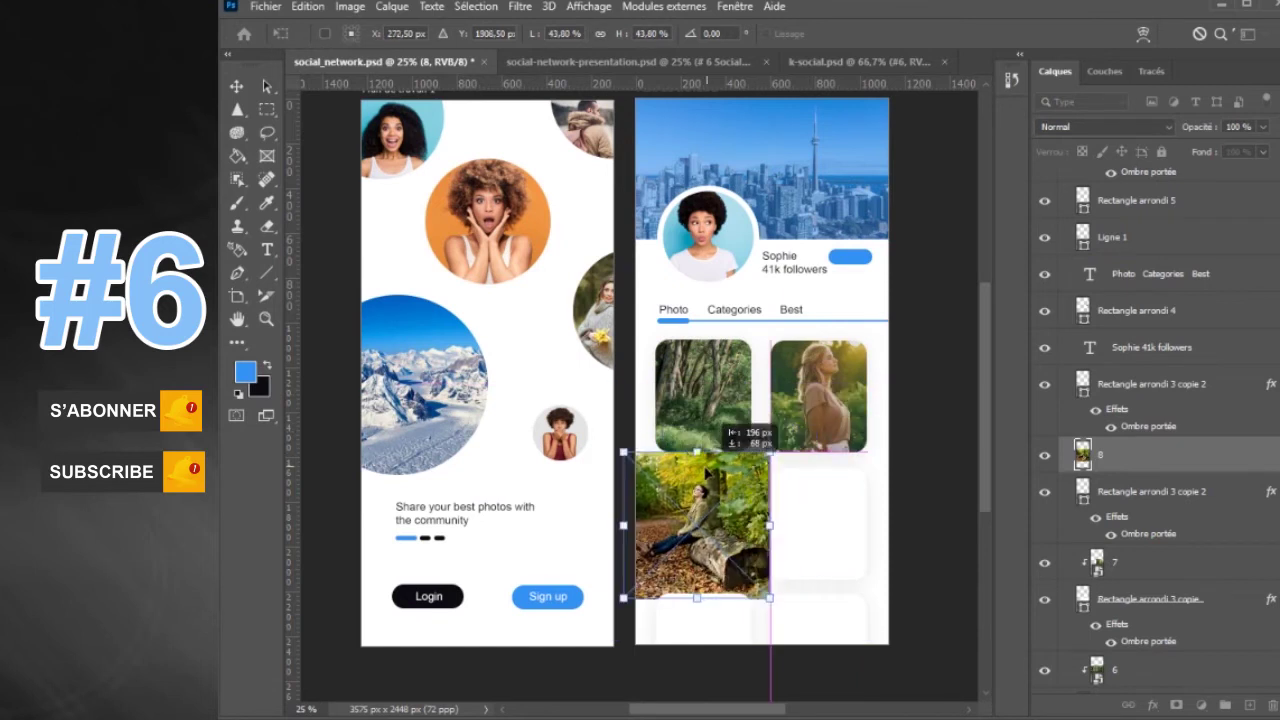
key(Return)
- Clip the autumn photo into the middle-left card and nudge it slightly right
alt+click(1214, 472)
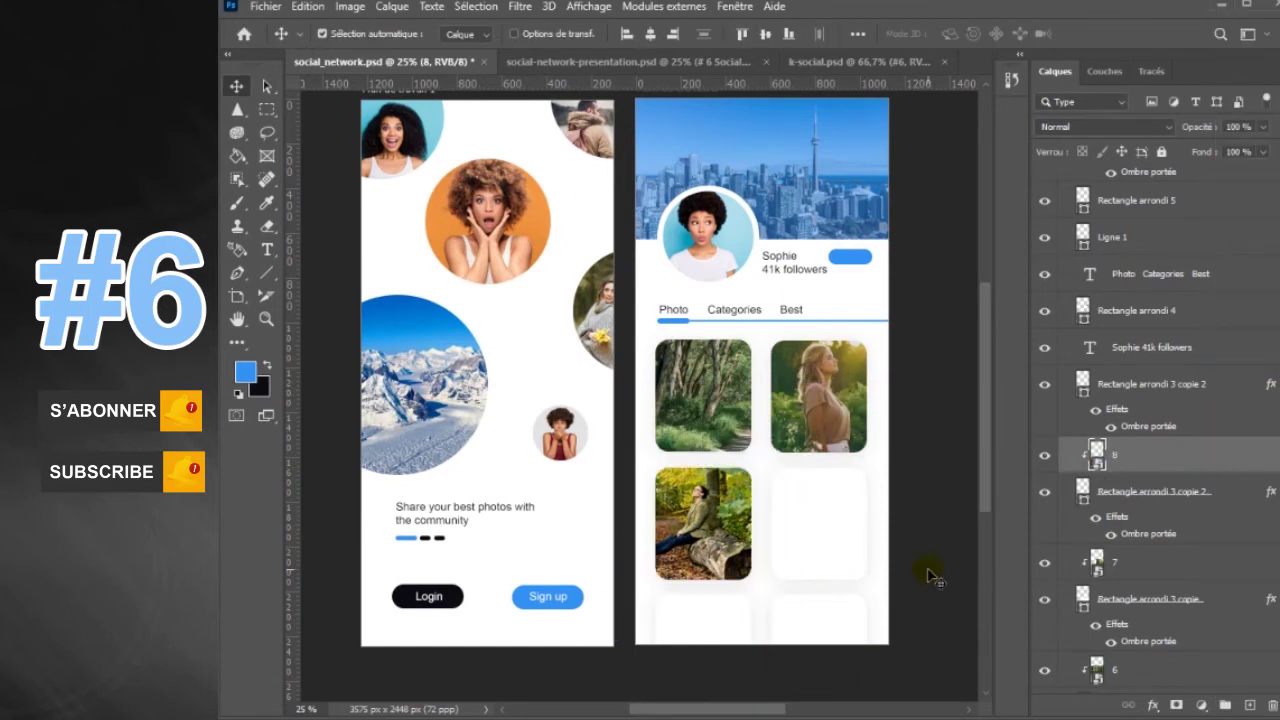
key(ctrl+t)
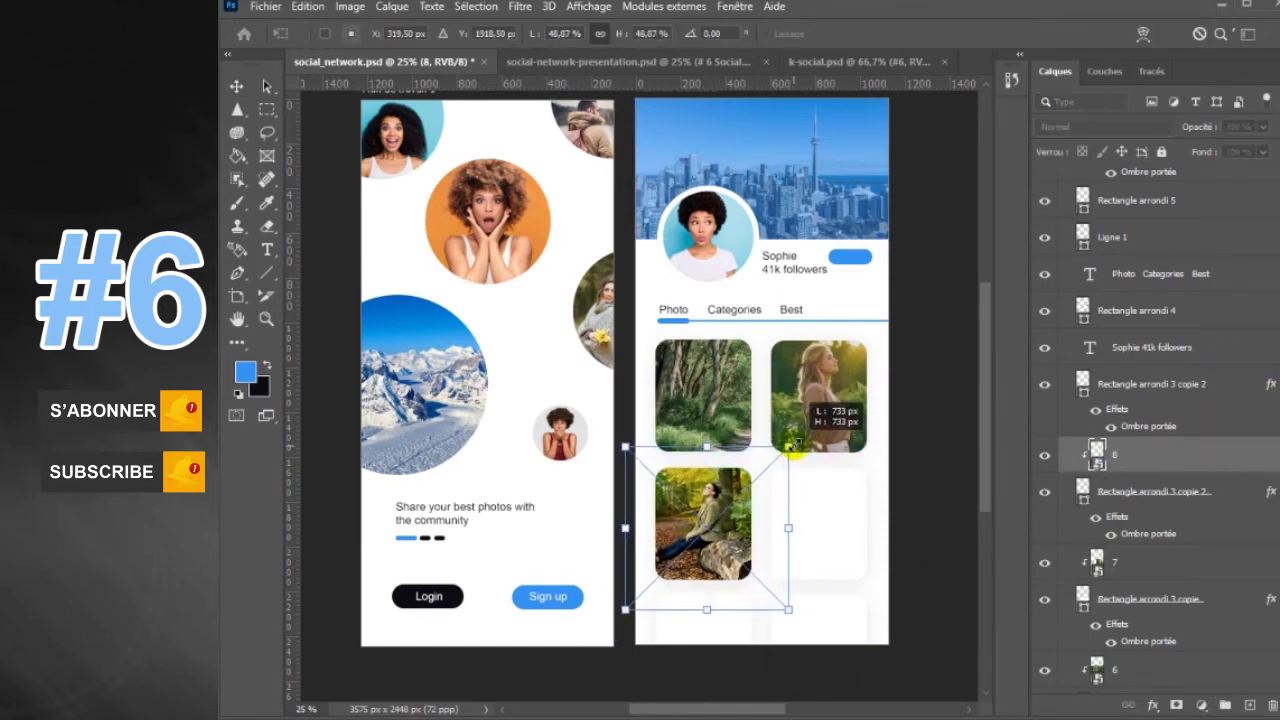
drag(738, 527, 746, 526)
key(Return)
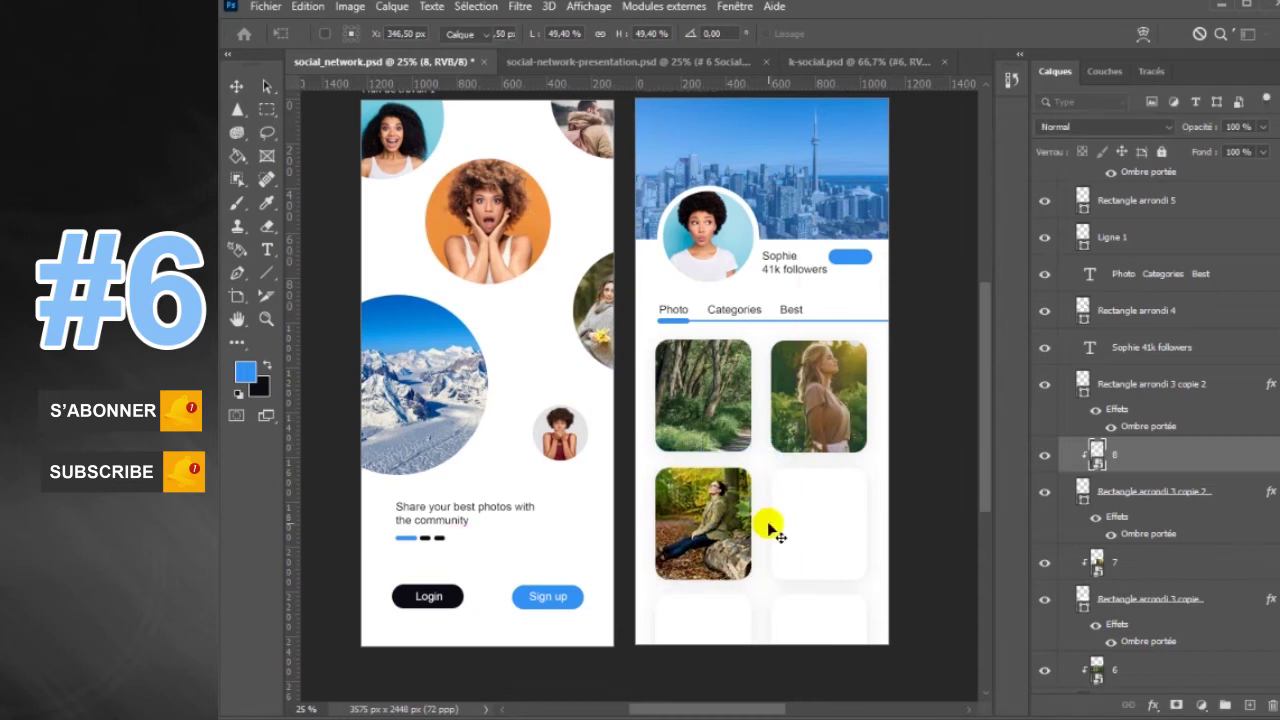
key(Return)
key(ctrl+shift+alt+n)
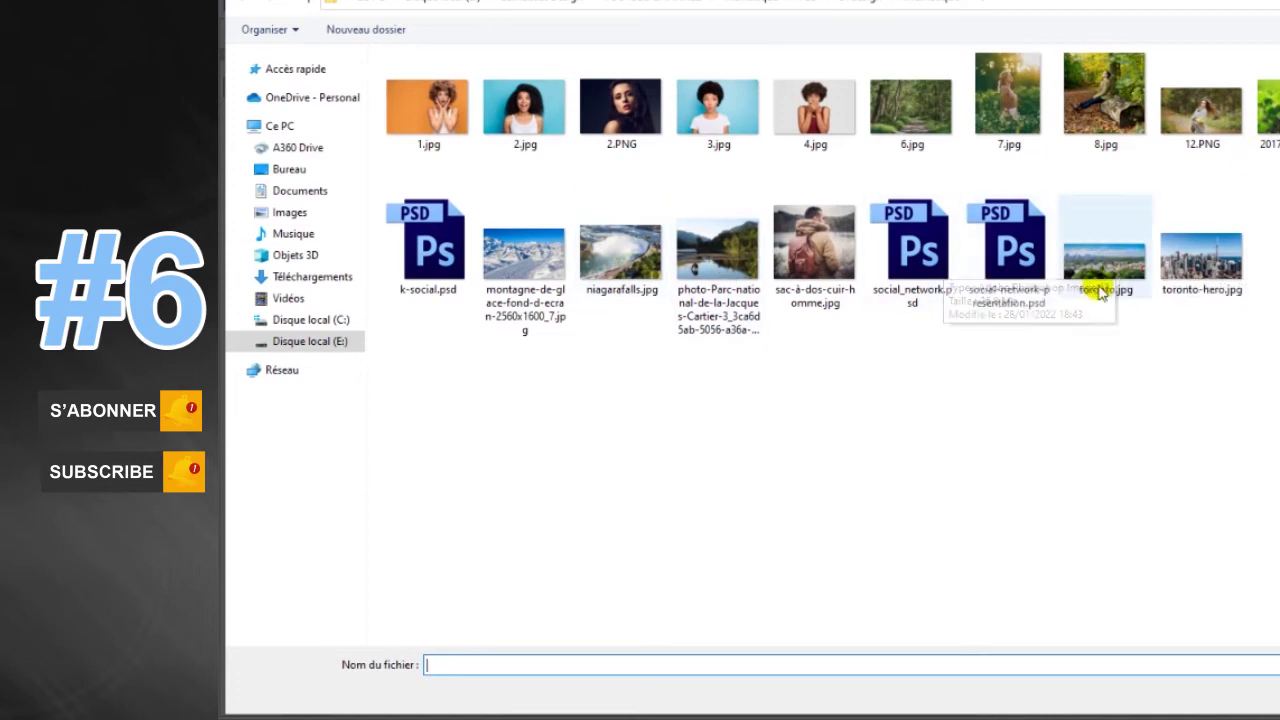
- Place dja_fraise-branche_as.jpg, clip it into the middle-right card, and scale it to fill
text(dja_fraise-branche_as.jpg)
key(Return)
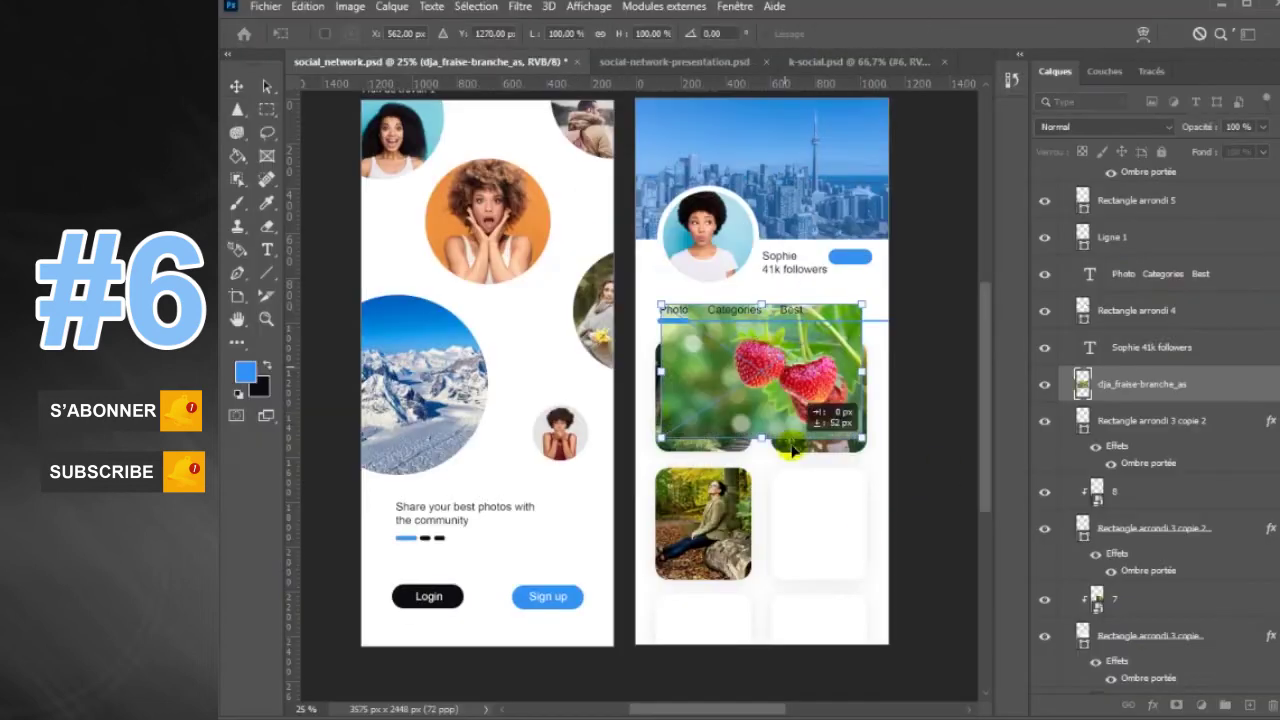
drag(777, 337, 805, 495)
key(Return)
right_click(1206, 385)
click(1270, 355)
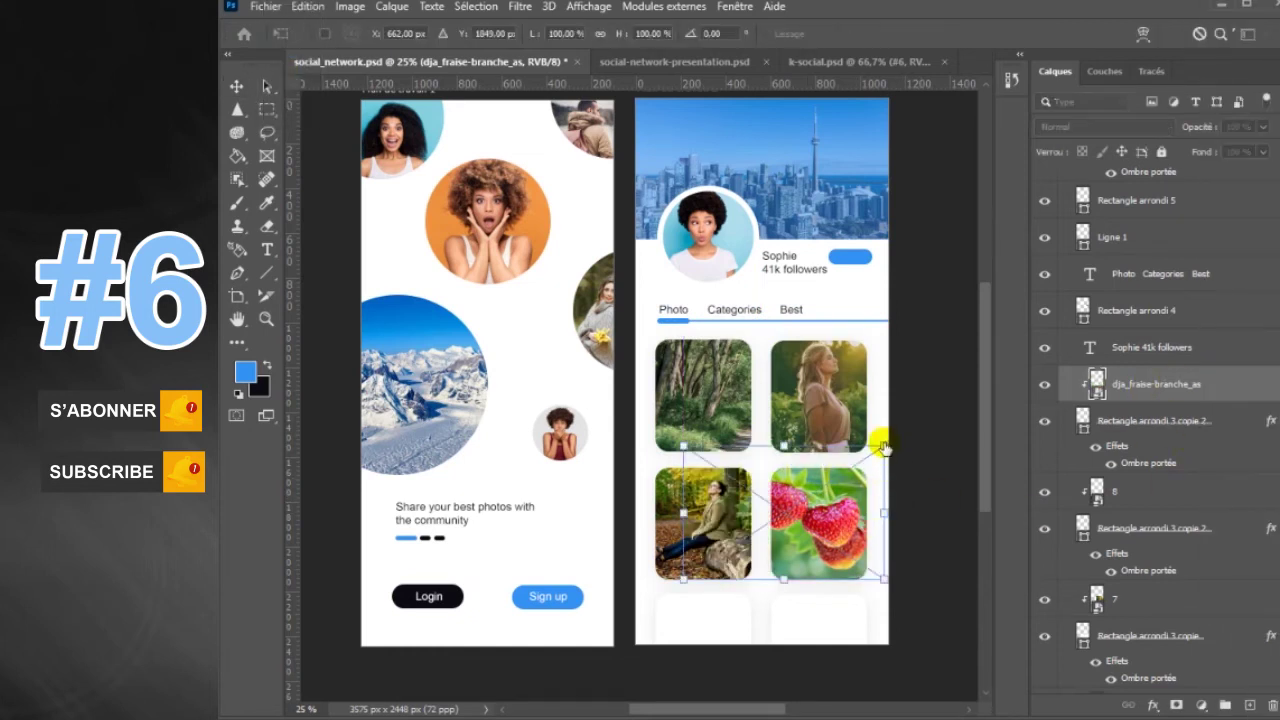
key(ctrl+t)
drag(877, 438, 823, 487)
key(Return)
- Place the 2.PNG portrait and clip it into the bottom-left card
click(723, 637)
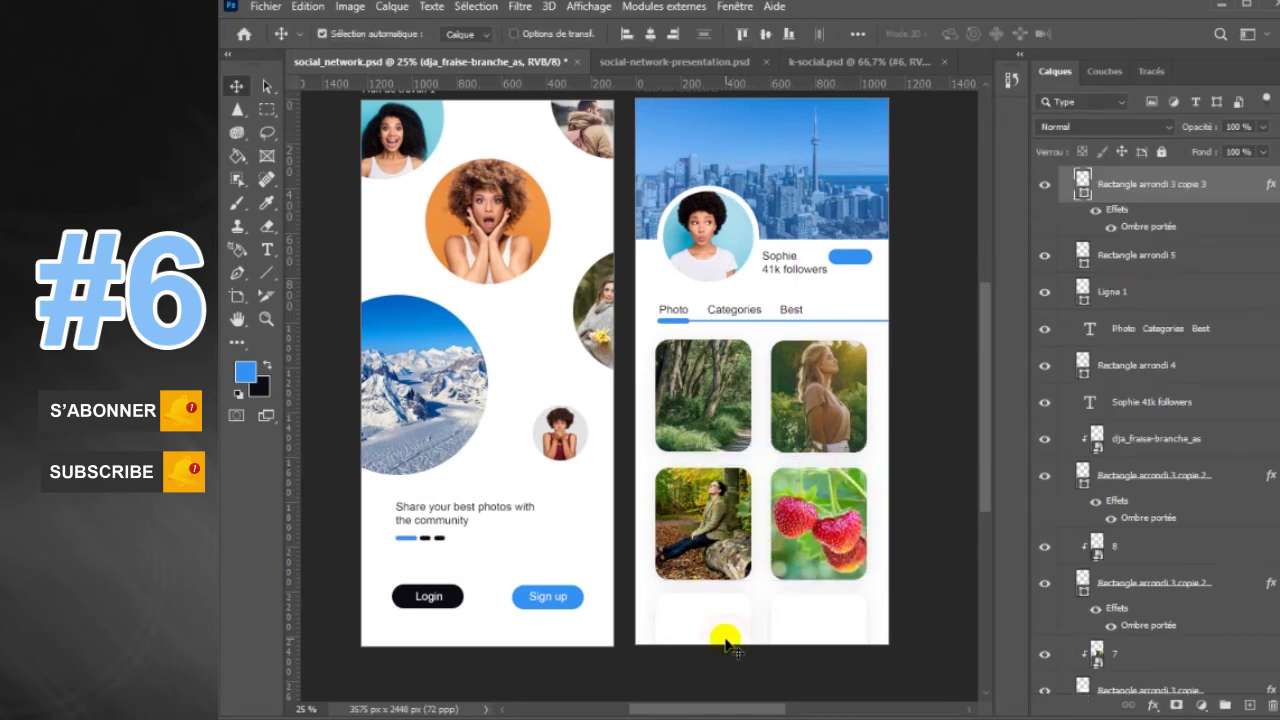
click(1226, 705)
click(273, 12)
click(330, 362)
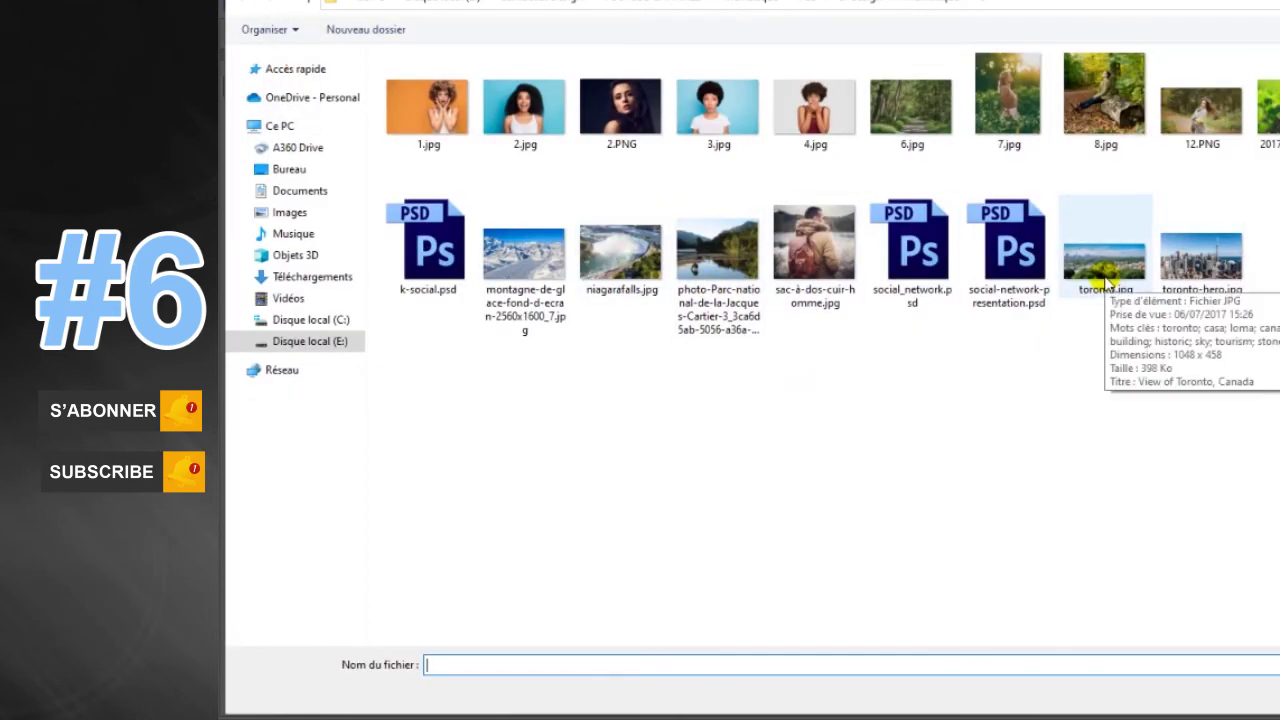
double_click(620, 106)
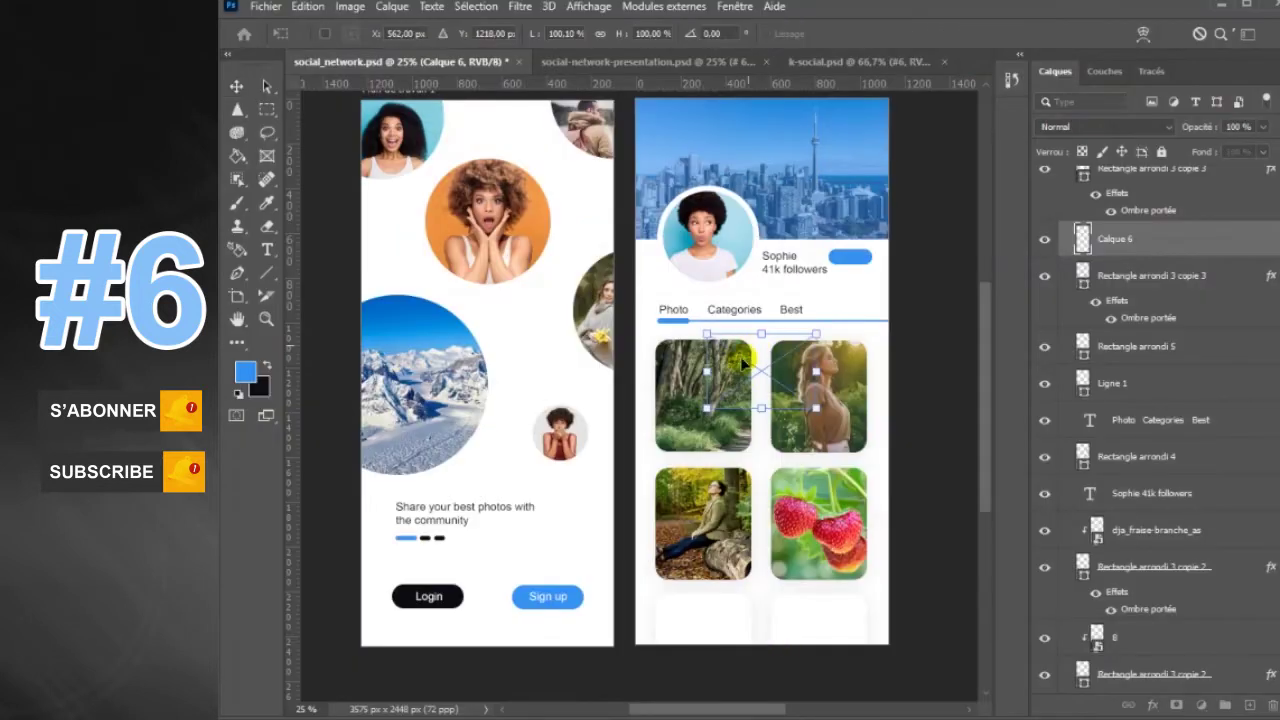
drag(755, 360, 686, 620)
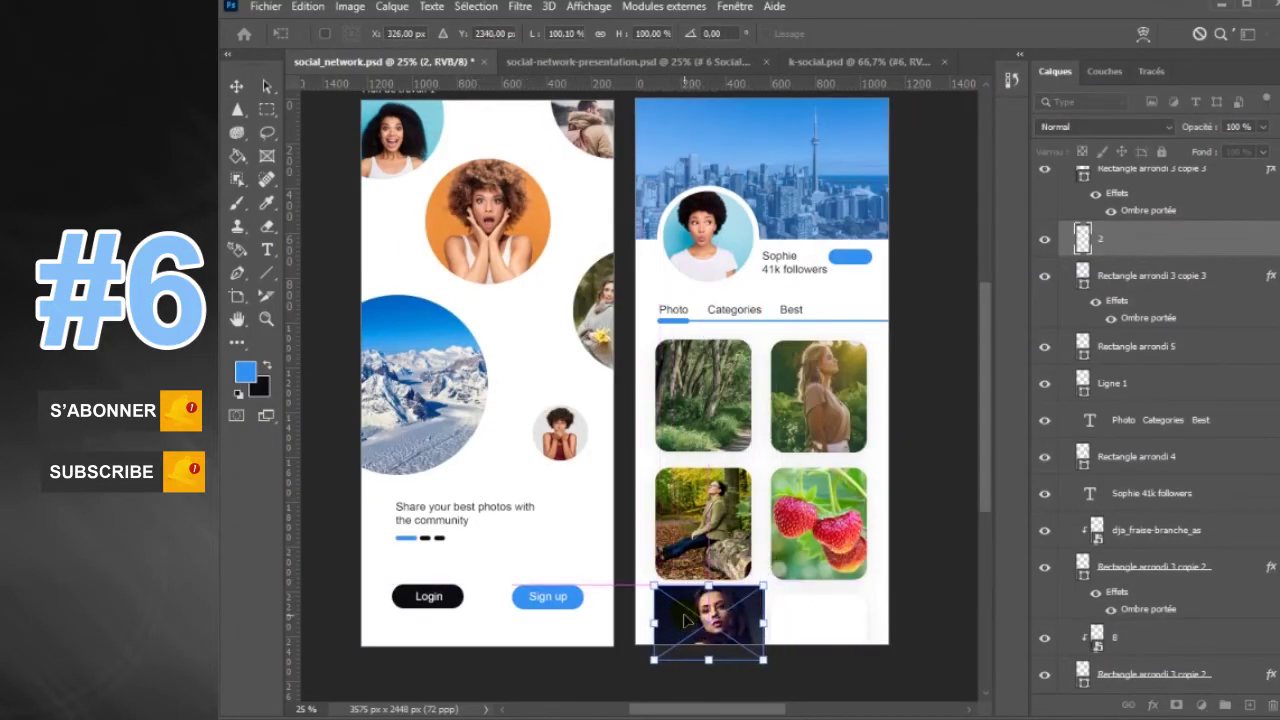
key(Return)
right_click(1150, 254)
click(1160, 277)
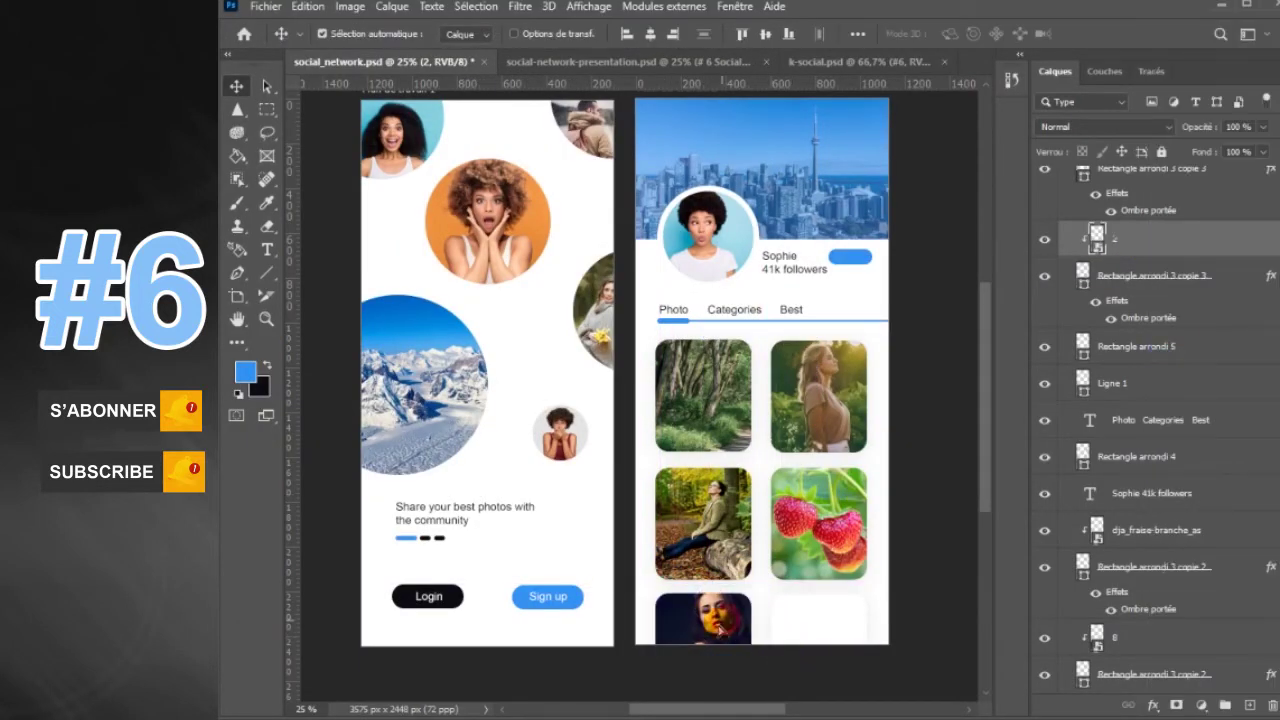
- Place the plant photo and clip it into the bottom-right card
key(ctrl+shift+alt+n)
click(266, 7)
click(366, 361)
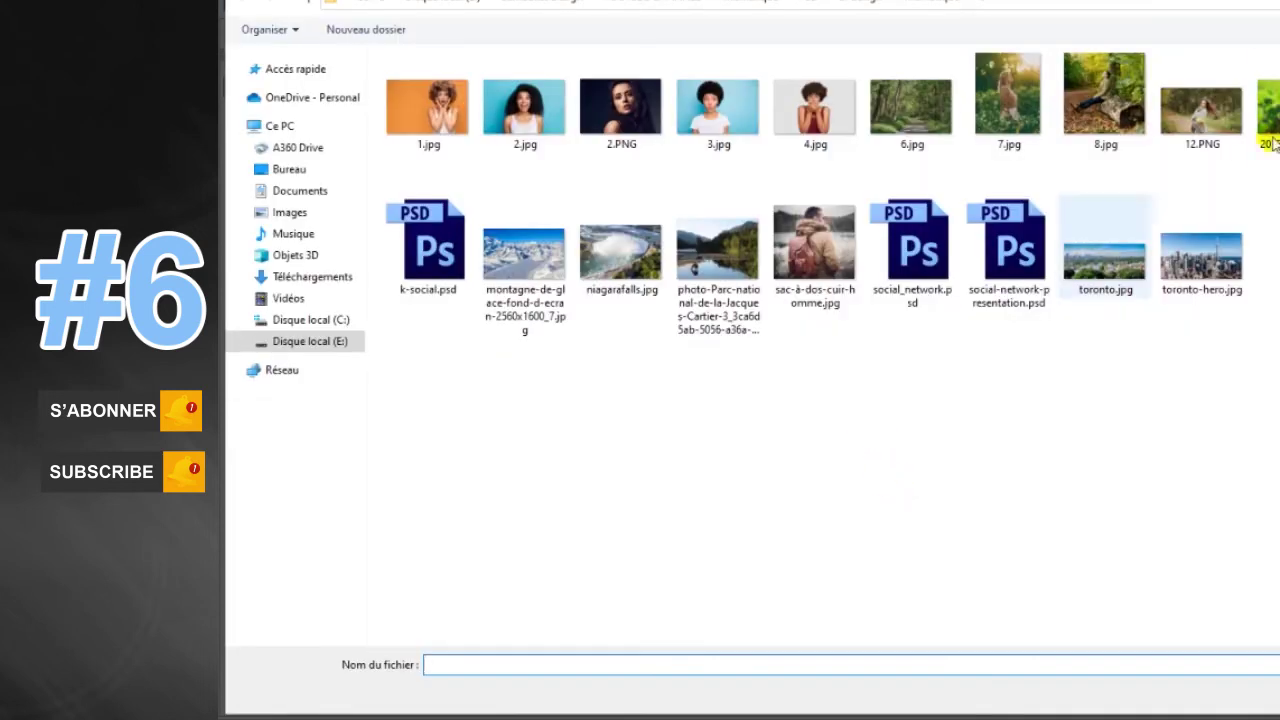
double_click(1266, 110)
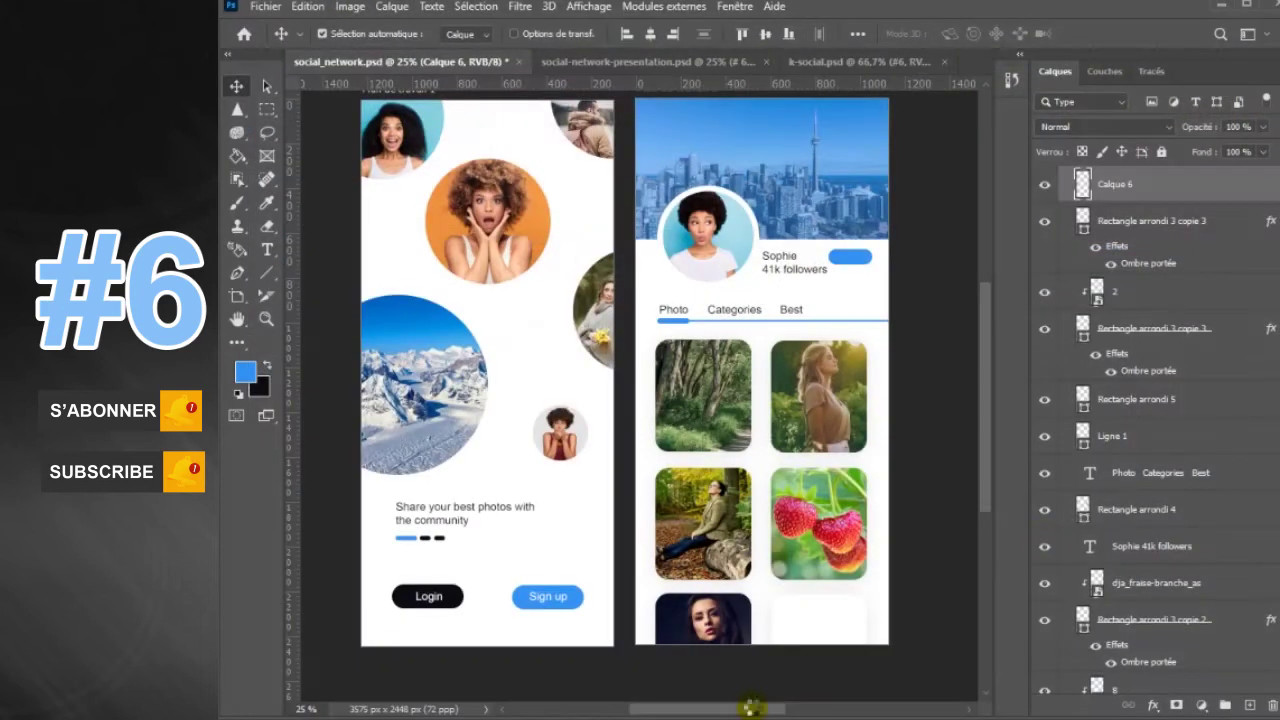
key(Return)
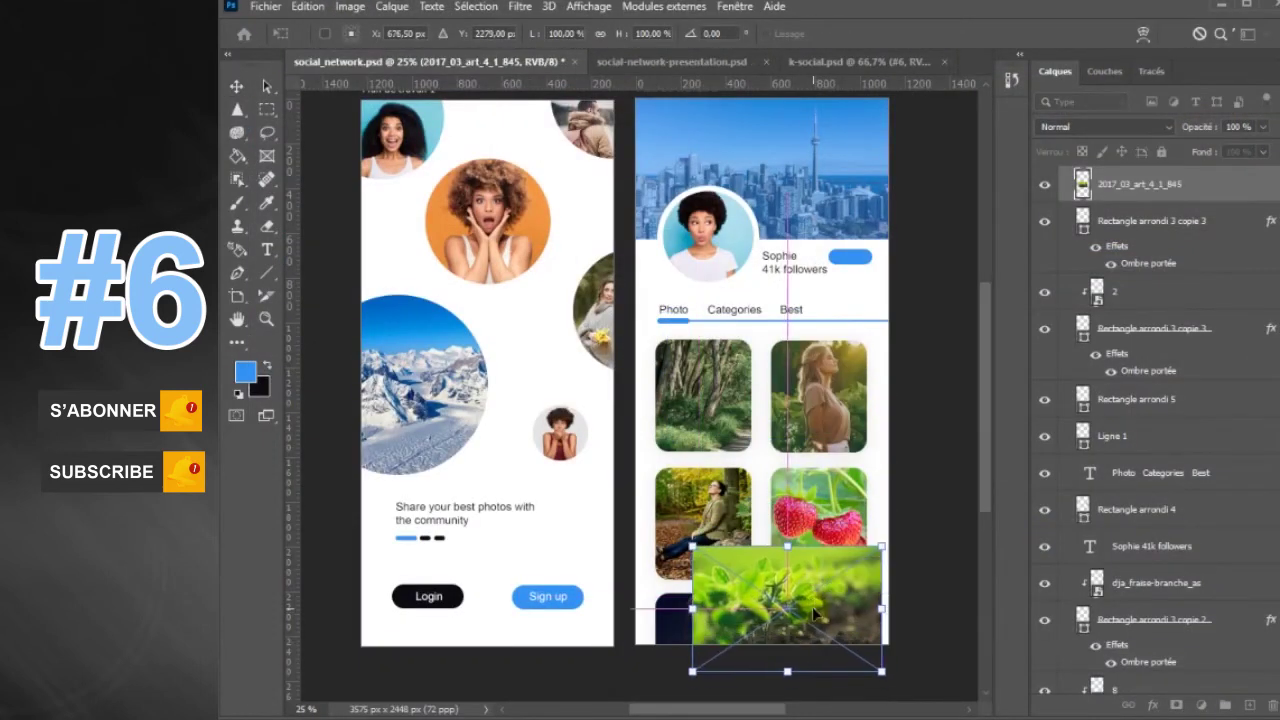
key(ctrl+alt+g)
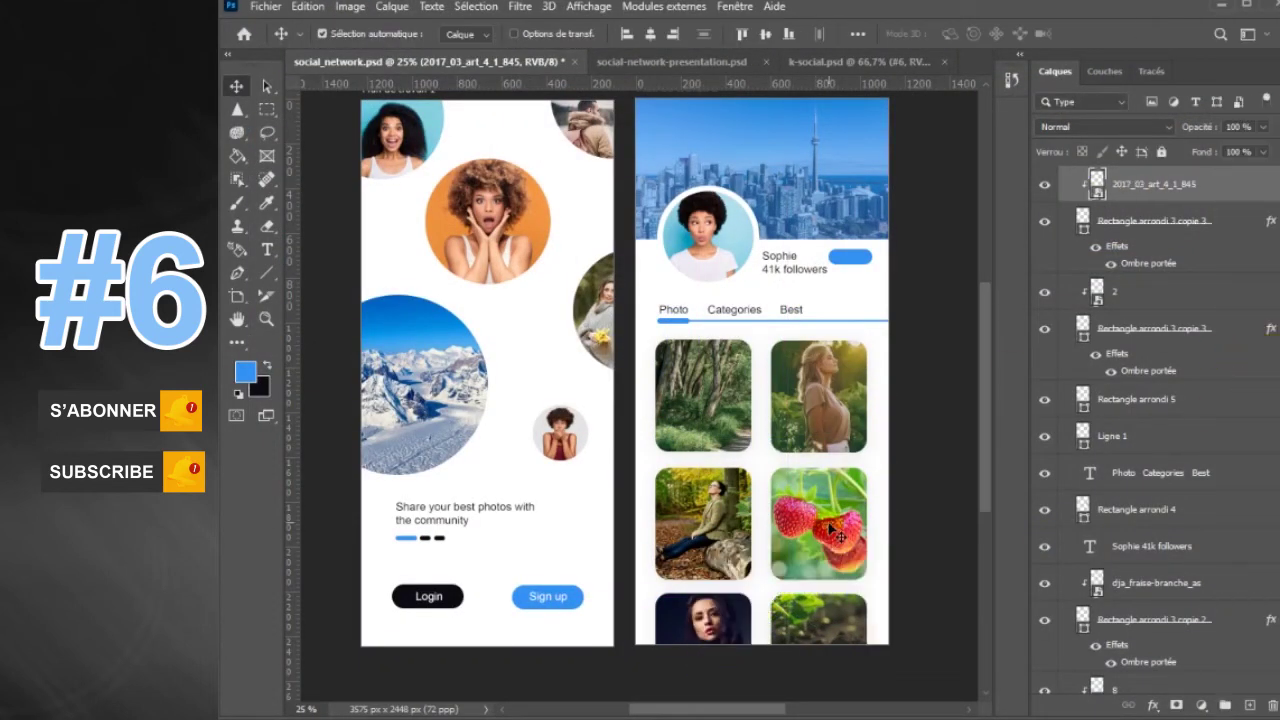
- Type 'follow us' and position it on the blue button beside the follower count
right_click(267, 249)
click(320, 246)
click(767, 291)
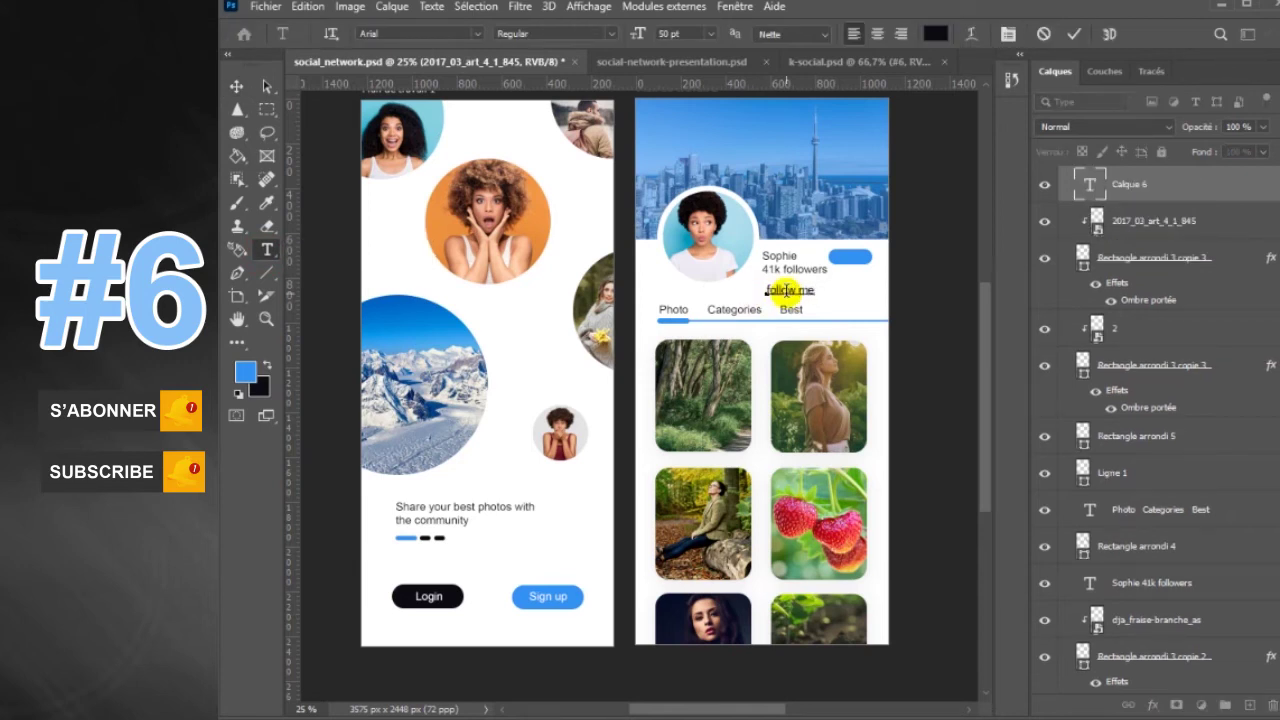
text(us)
key(ctrl+Return)
key(v)
drag(790, 290, 862, 270)
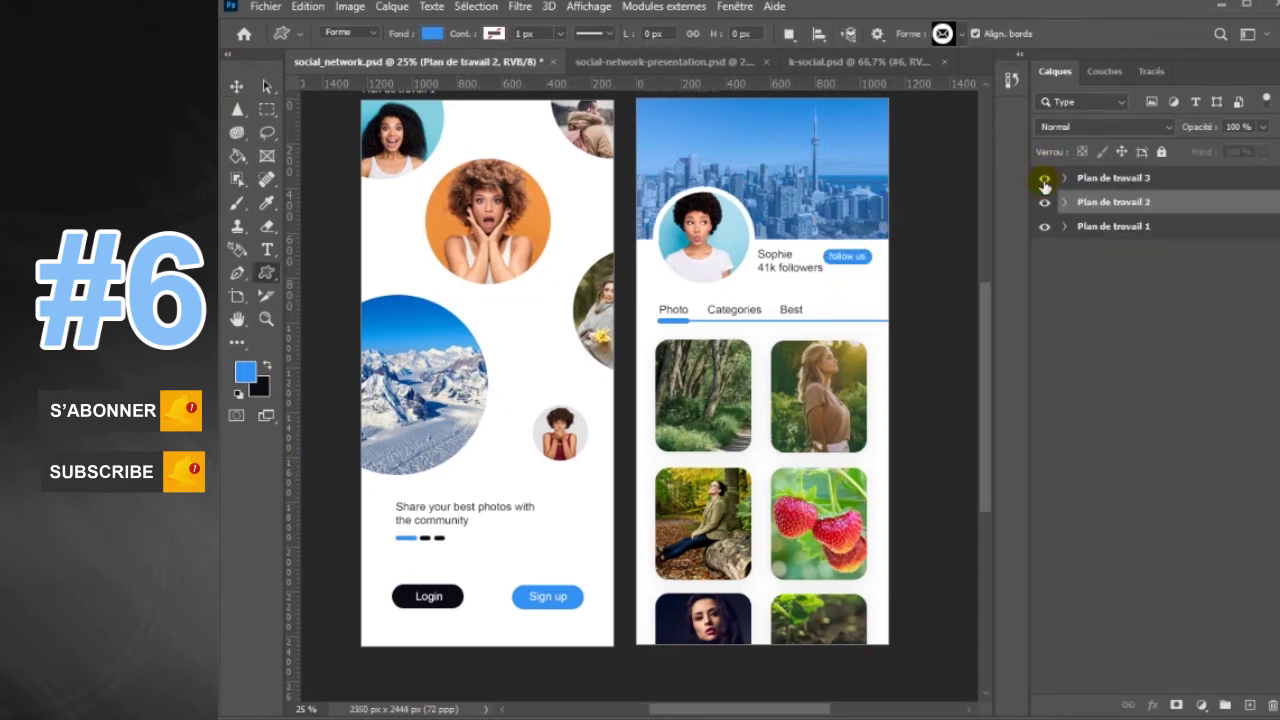
click(1044, 180)
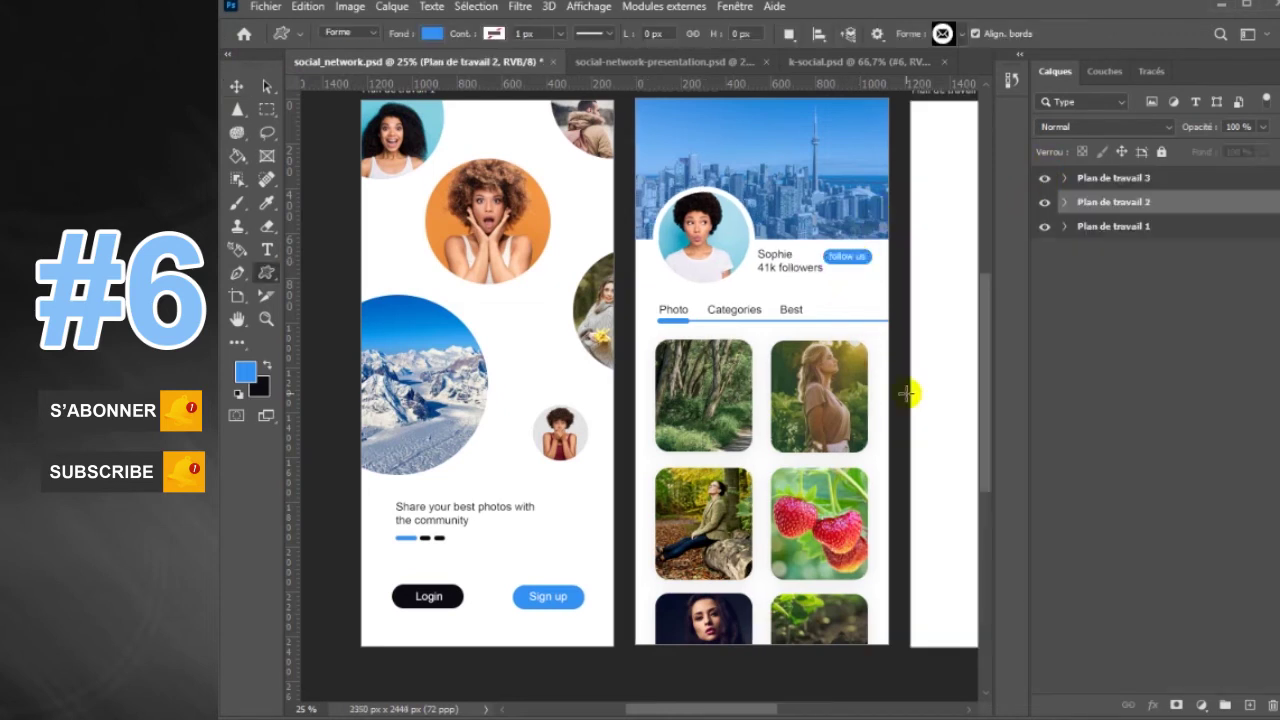
- Draw a wide rounded bar near the top of Plan de travail 3, filled black and faded to about 8% opacity
key(h)
drag(920, 471, 653, 485)
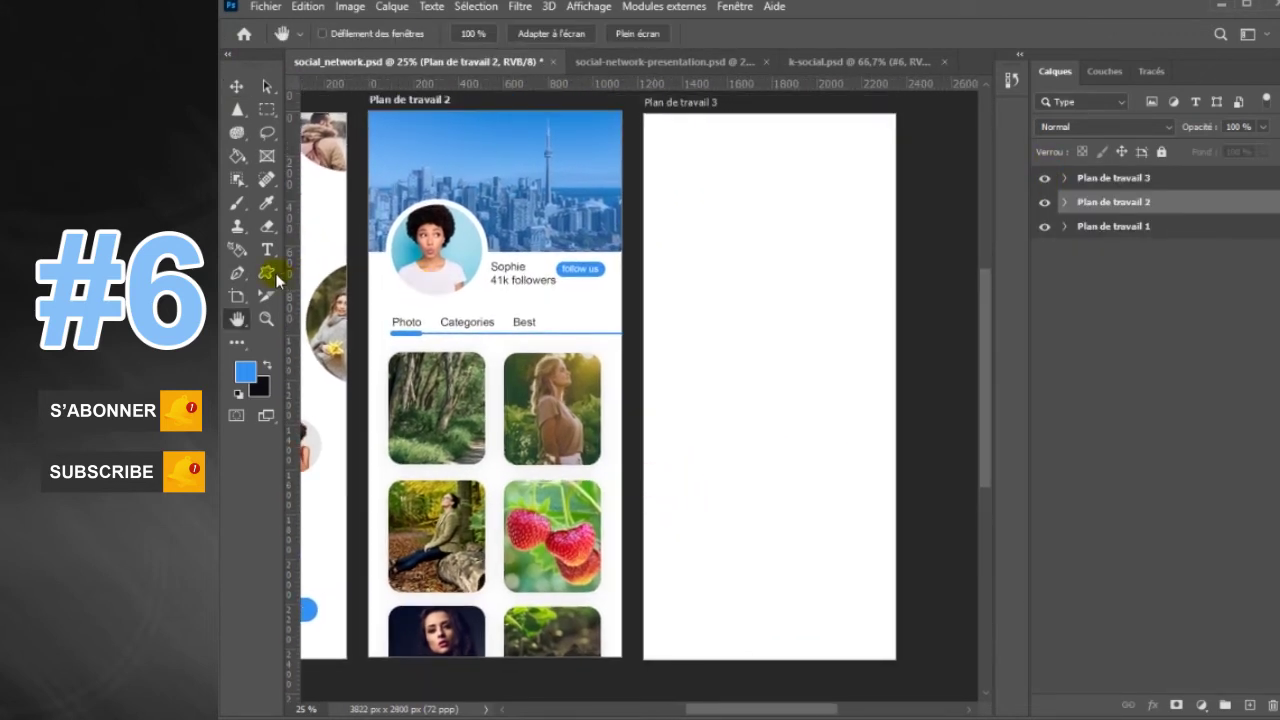
right_click(267, 273)
click(366, 286)
key(x)
click(432, 33)
click(337, 126)
drag(660, 205, 868, 228)
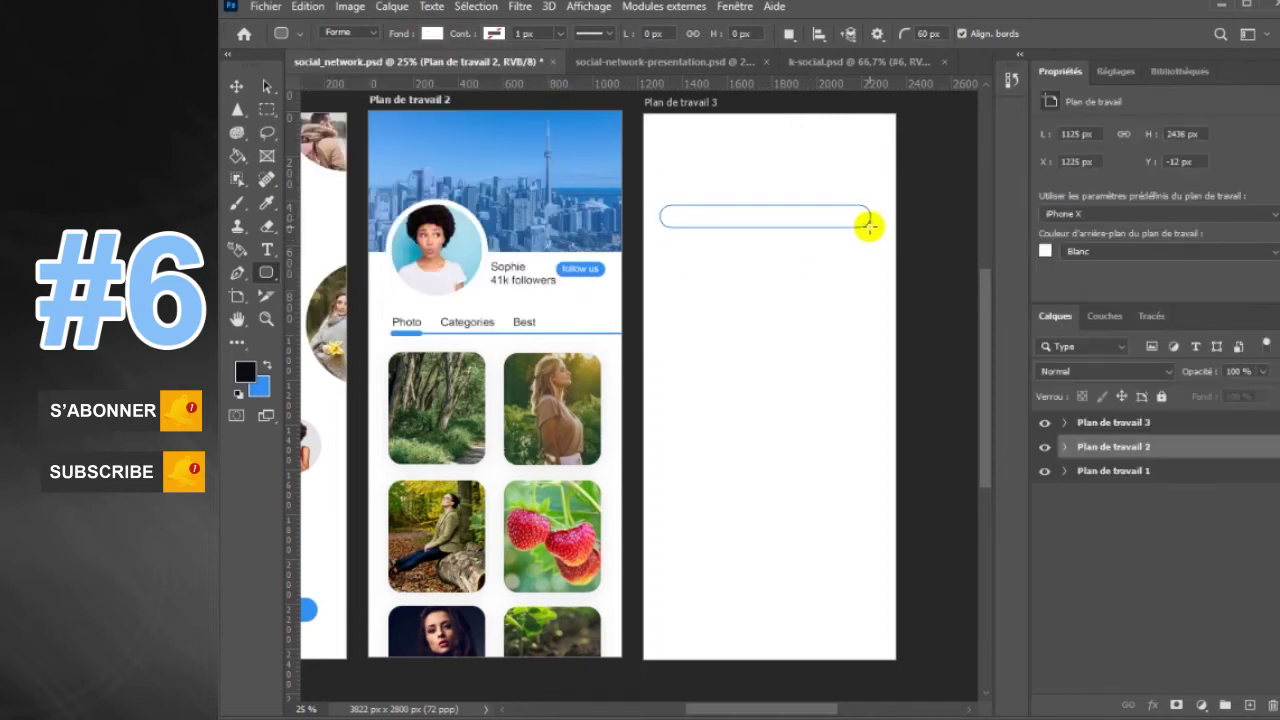
click(432, 34)
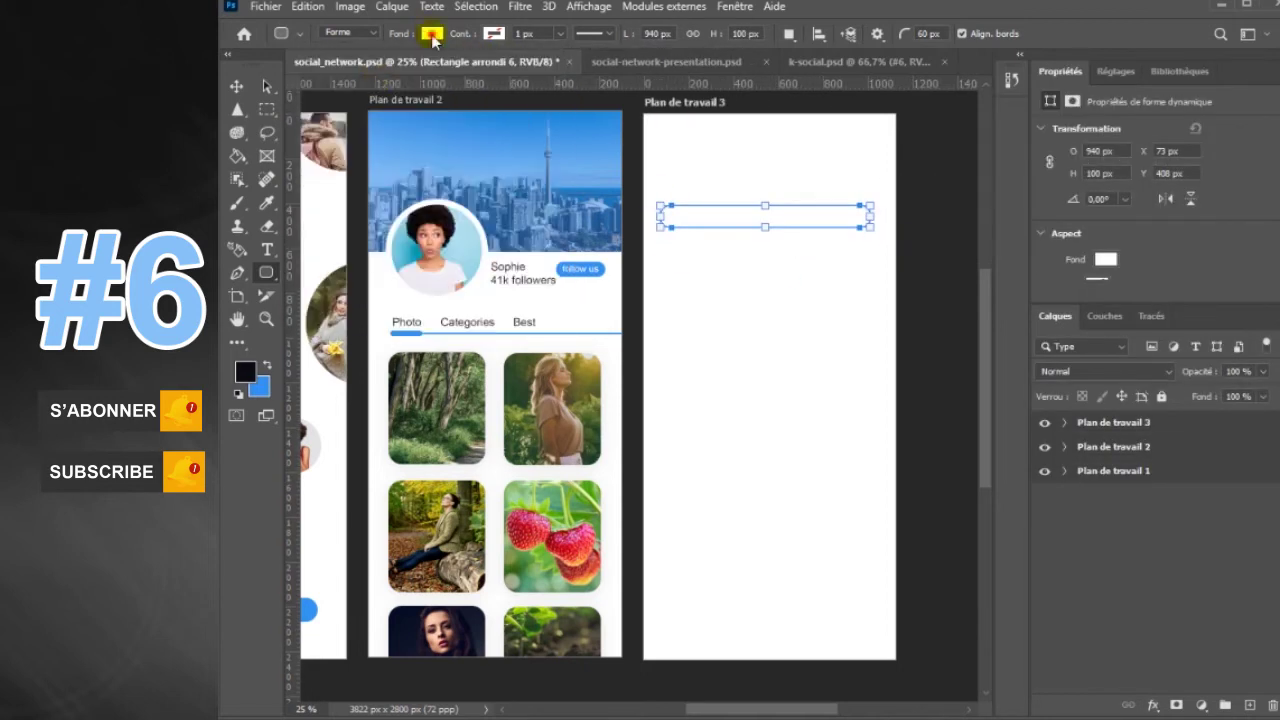
click(437, 37)
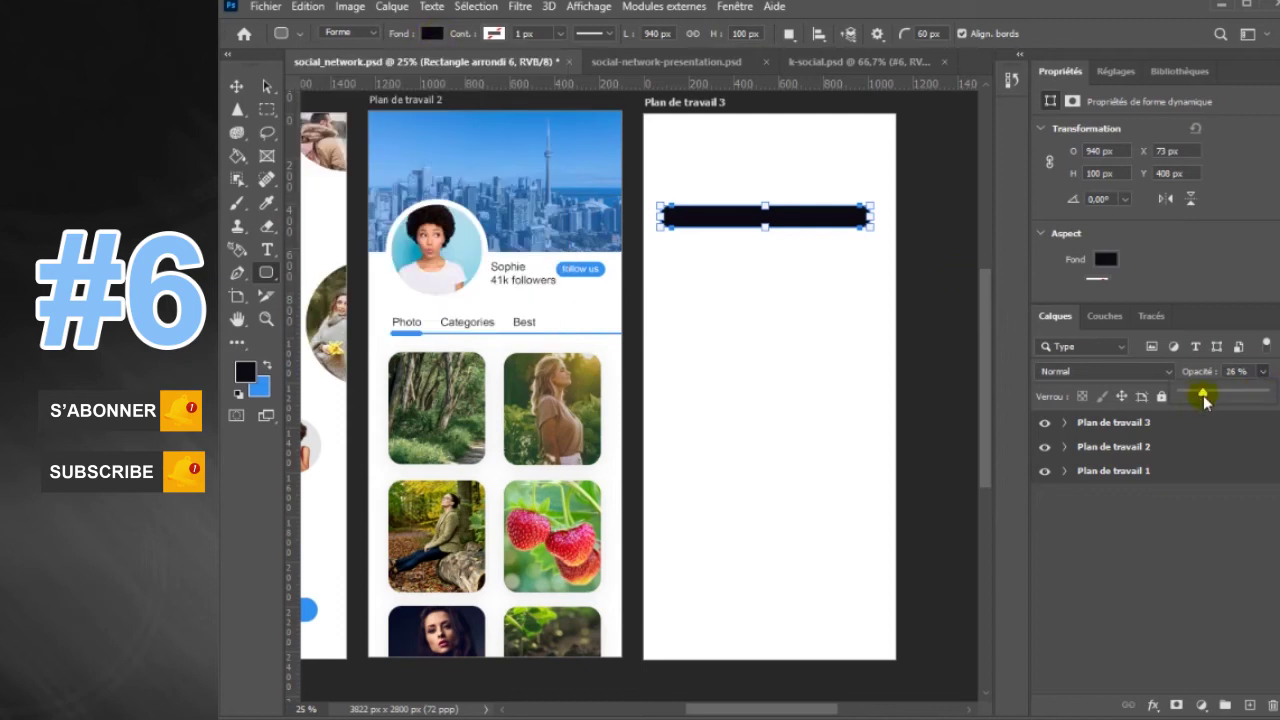
drag(1193, 398, 1188, 396)
- Draw a small black circle above the search bar
click(236, 86)
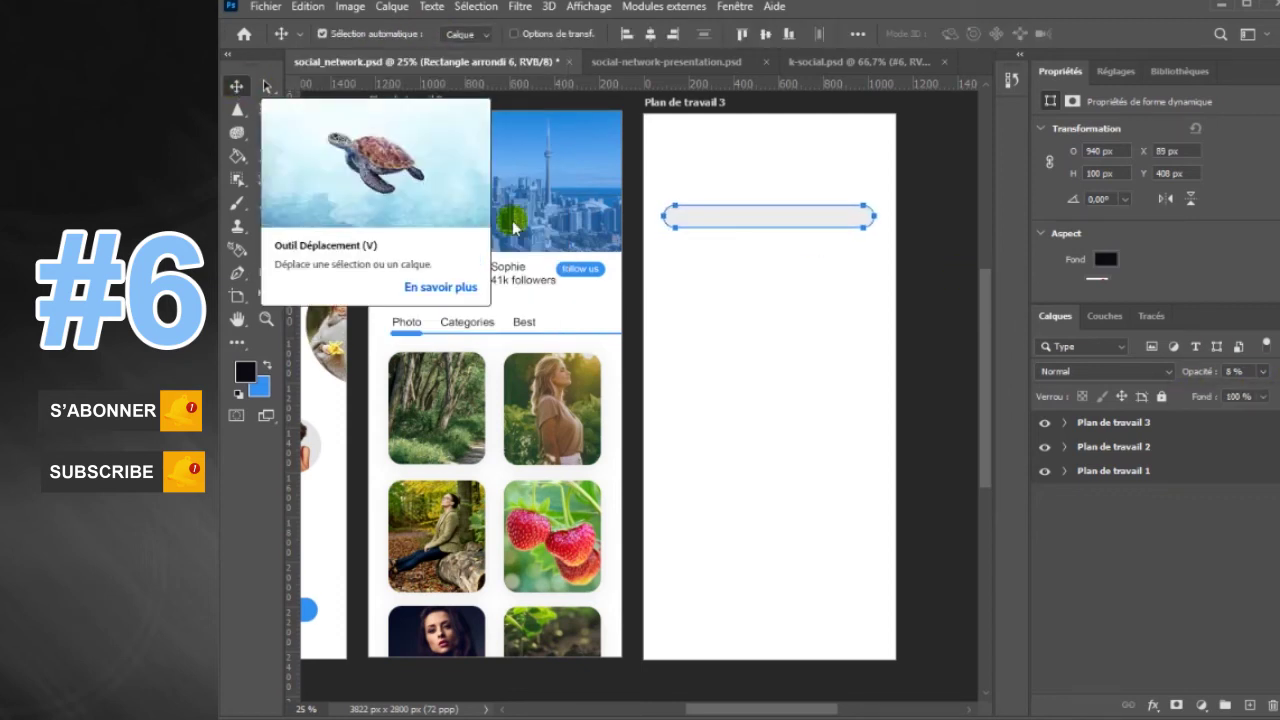
click(775, 335)
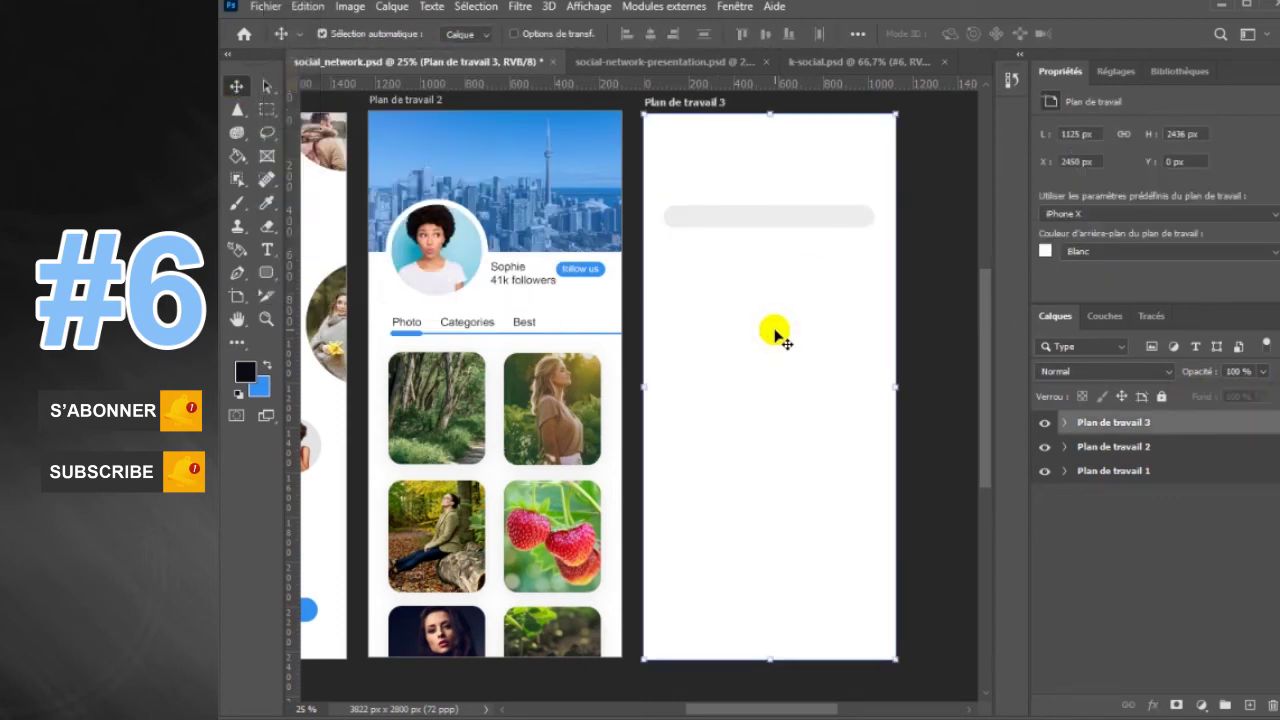
right_click(266, 272)
click(330, 293)
drag(664, 158, 695, 186)
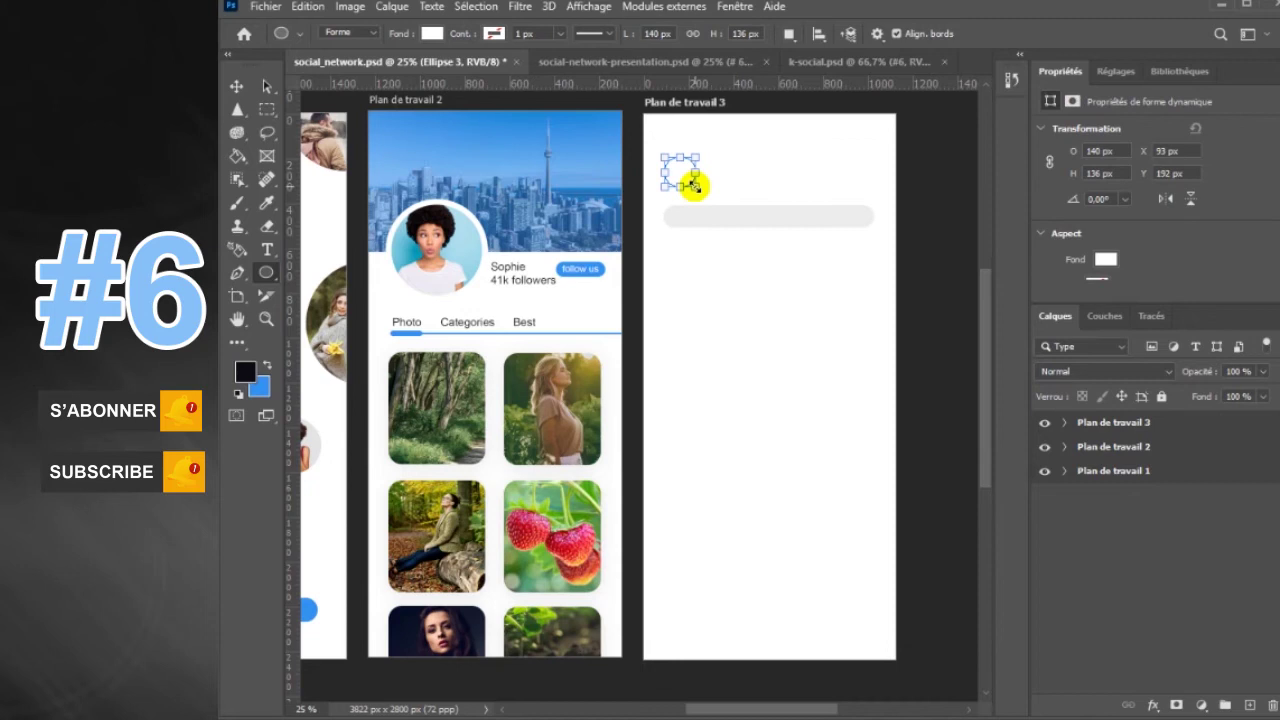
click(431, 33)
click(380, 124)
- Hide the Properties panel and expand the third artboard's layer group
click(1128, 410)
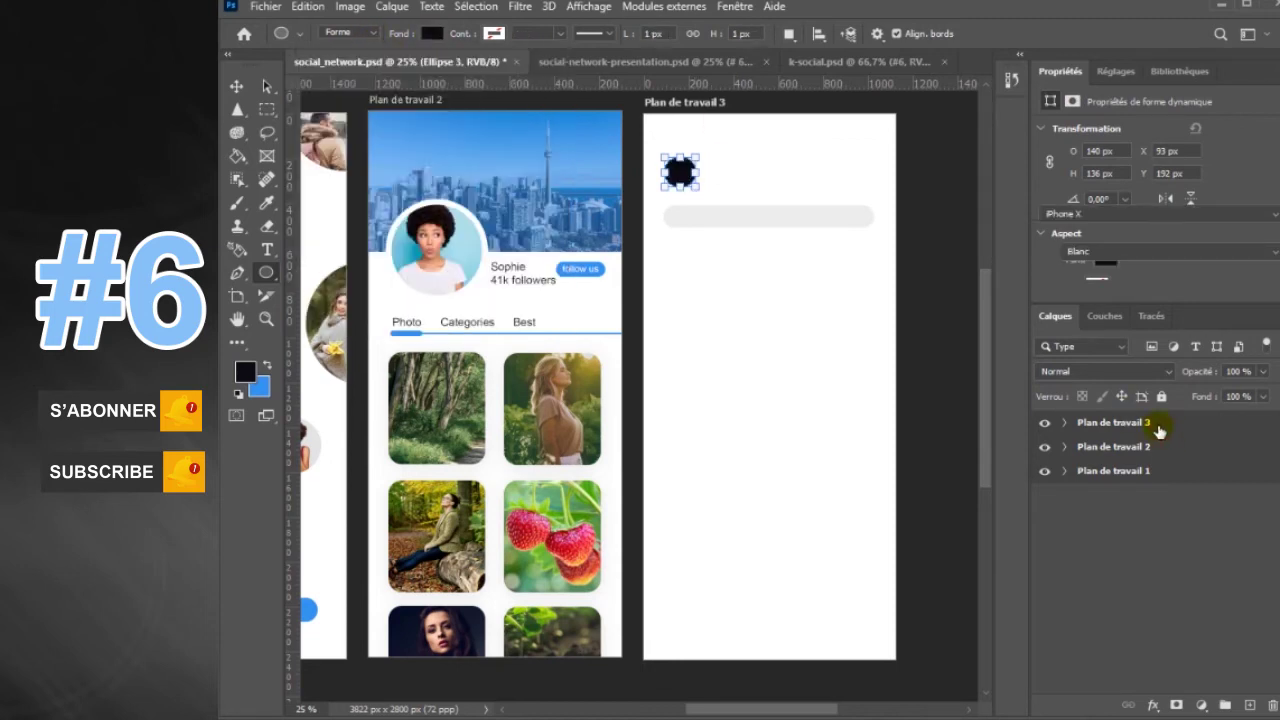
click(736, 8)
click(811, 488)
click(1064, 178)
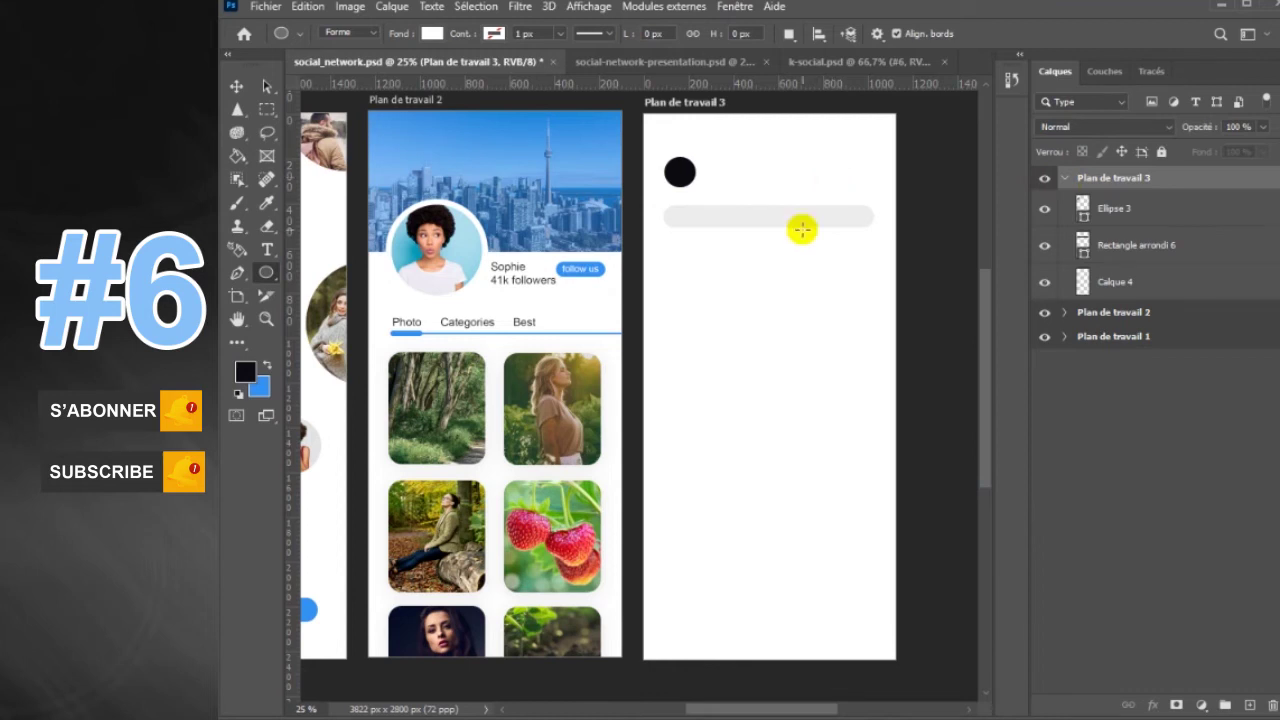
- Draw a 940×588 white rounded card below the search bar
click(261, 87)
click(836, 220)
right_click(266, 272)
click(340, 288)
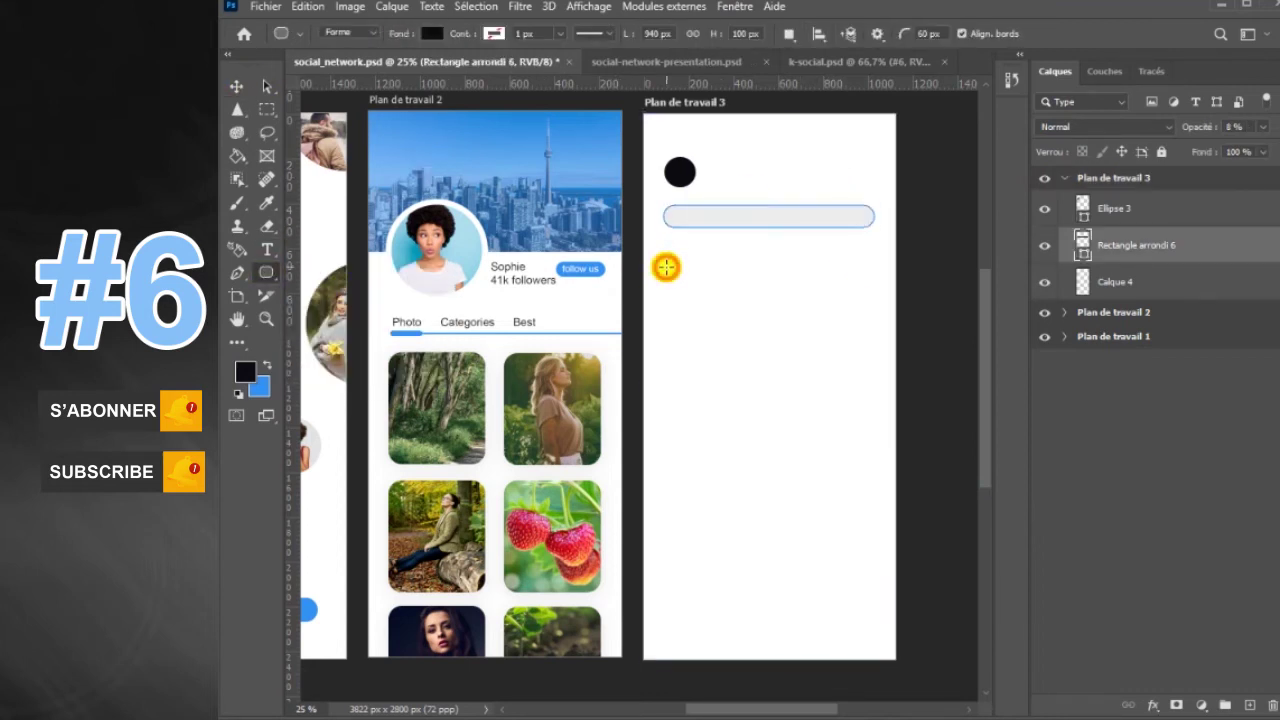
click(666, 267)
drag(668, 260, 855, 381)
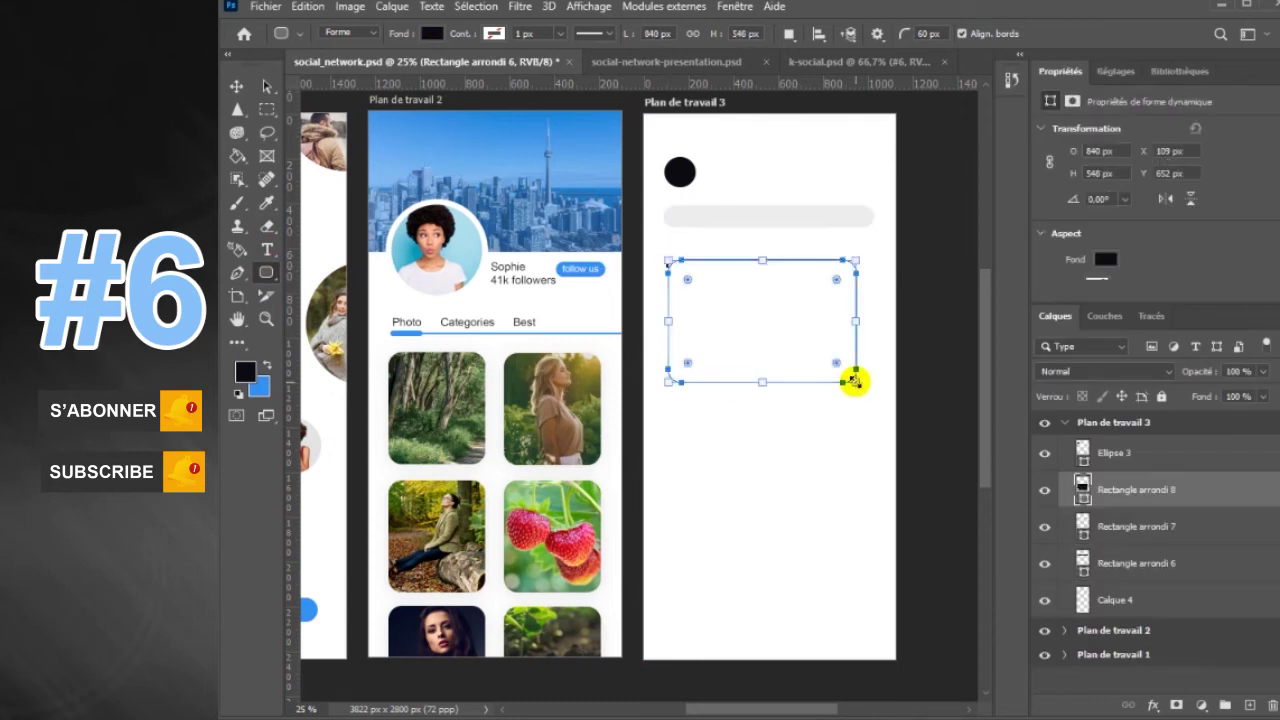
key(ctrl+z)
key(ctrl+z)
drag(663, 268, 872, 398)
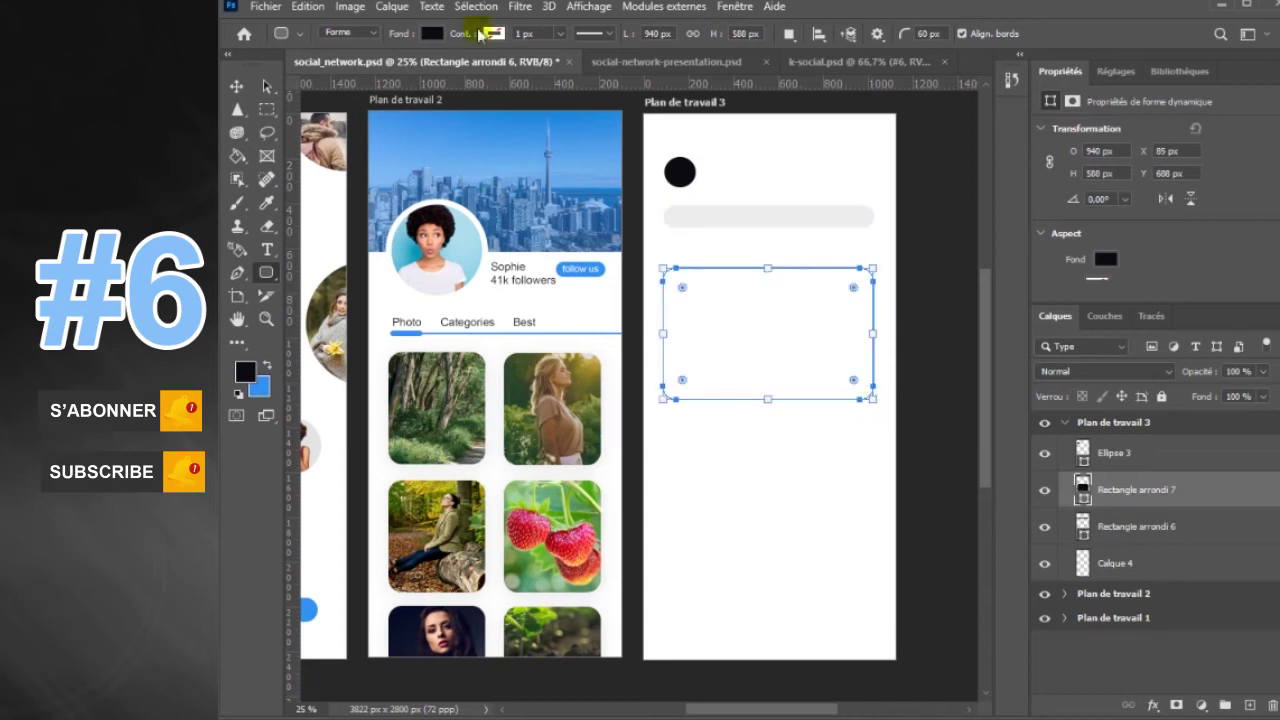
click(432, 34)
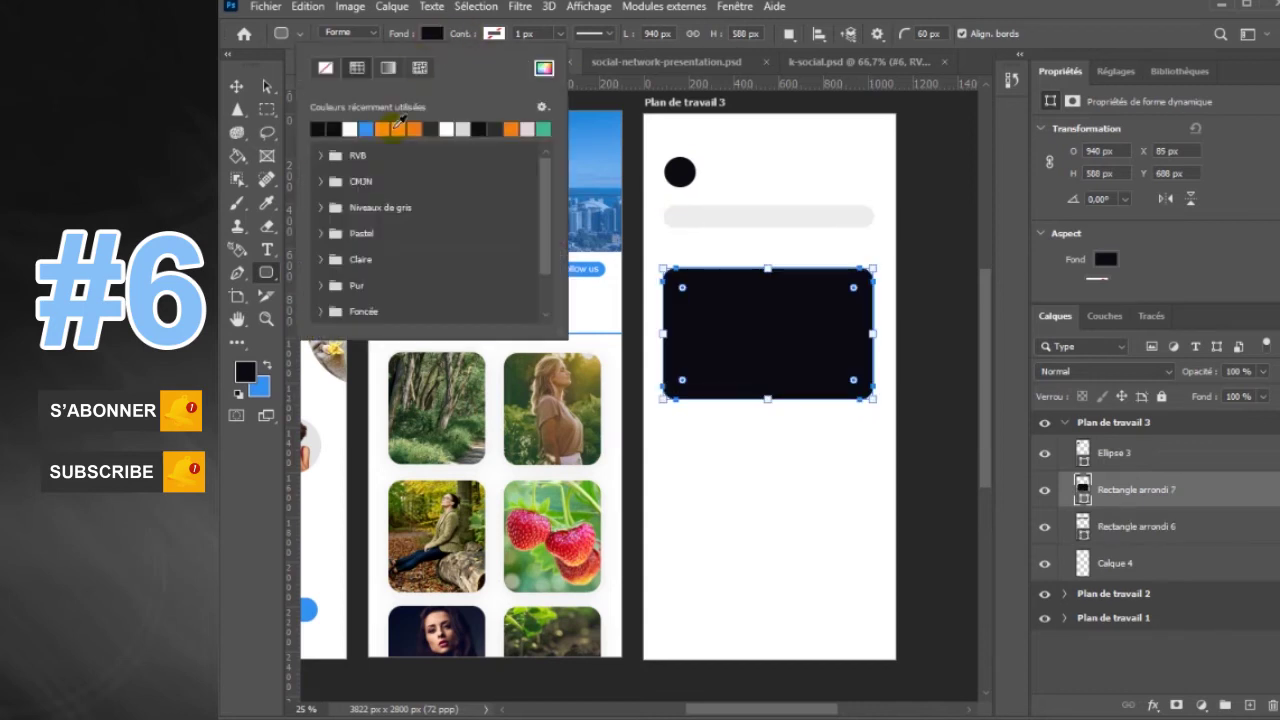
click(352, 128)
- Add a drop shadow to the card and position it under the search bar
click(1198, 498)
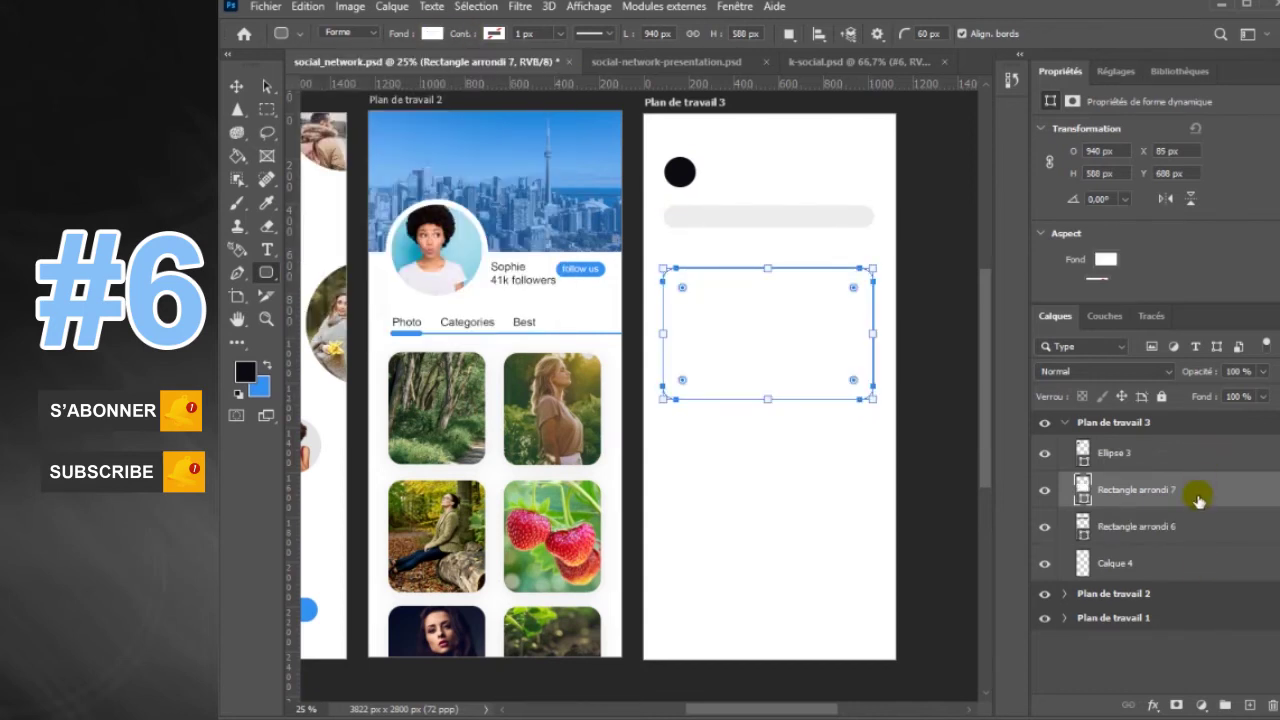
double_click(1198, 500)
mouse_move(809, 286)
mouse_down()
mouse_move(819, 249)
mouse_move(825, 490)
mouse_up()
click(586, 586)
click(1235, 509)
click(236, 86)
mouse_move(770, 326)
mouse_down()
mouse_move(770, 306)
mouse_move(763, 460)
mouse_move(826, 642)
mouse_up()
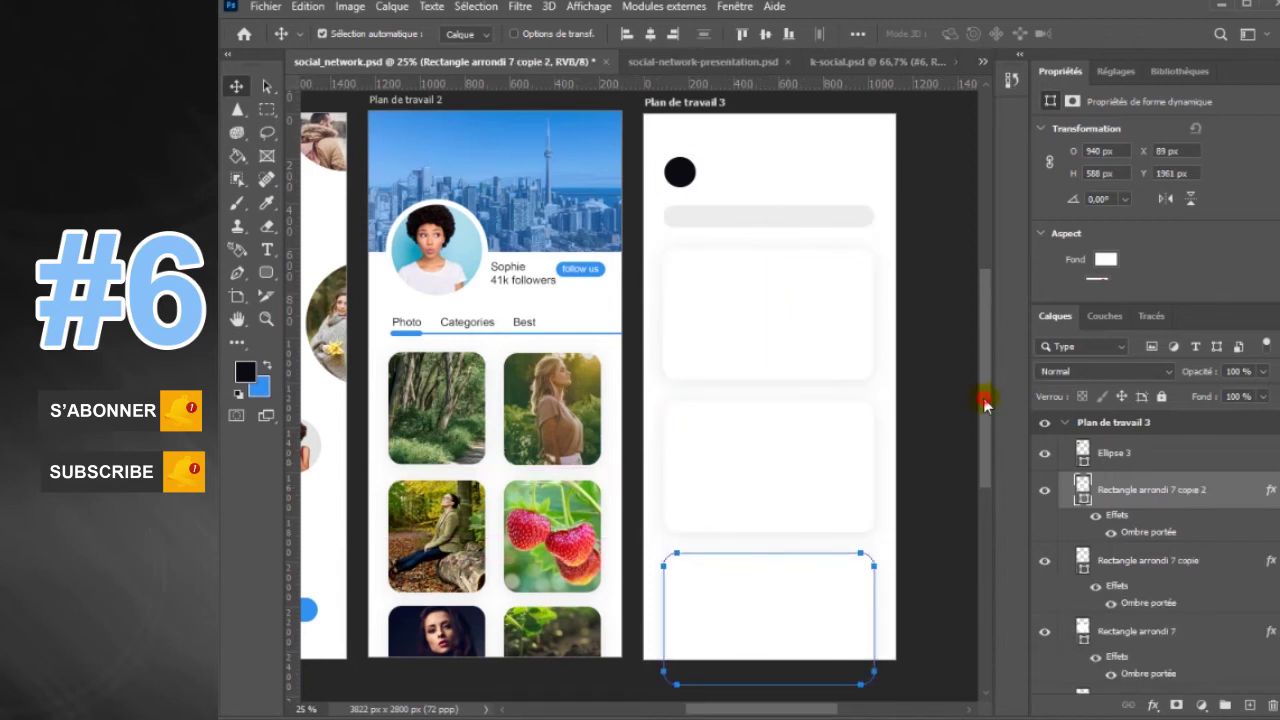
- Set a fill colour for the ellipse tool and select the top circle's layer
click(266, 272)
click(432, 33)
click(317, 129)
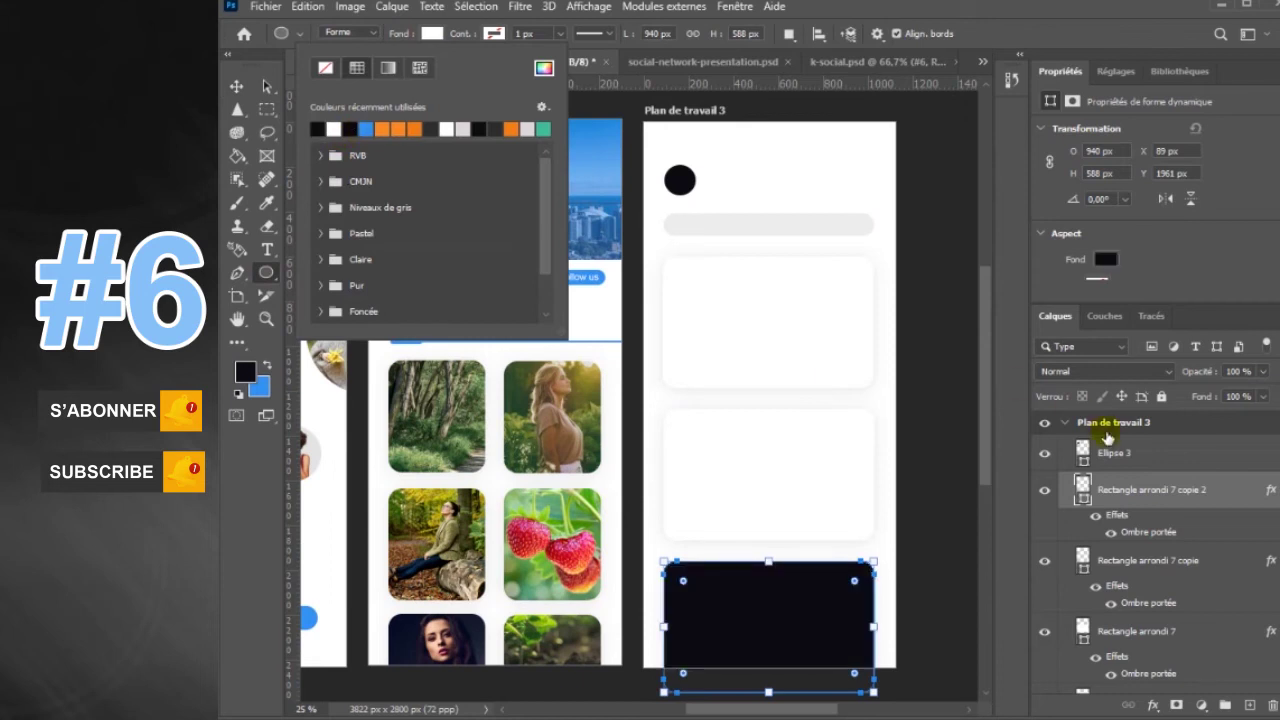
click(1200, 452)
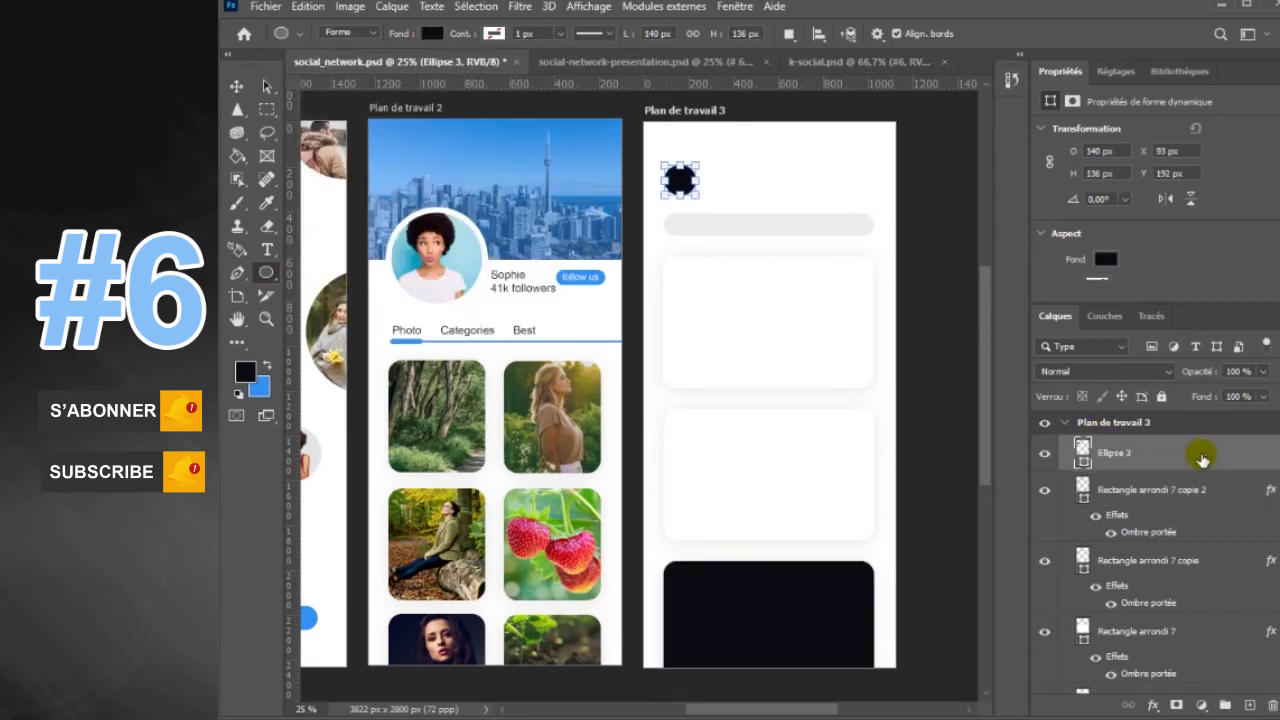
- Add a black avatar circle in the first card and a magnifier icon at the search bar's right end
mouse_move(677, 271)
mouse_down()
mouse_move(705, 300)
mouse_move(684, 431)
mouse_move(684, 584)
mouse_move(722, 592)
mouse_up()
click(236, 86)
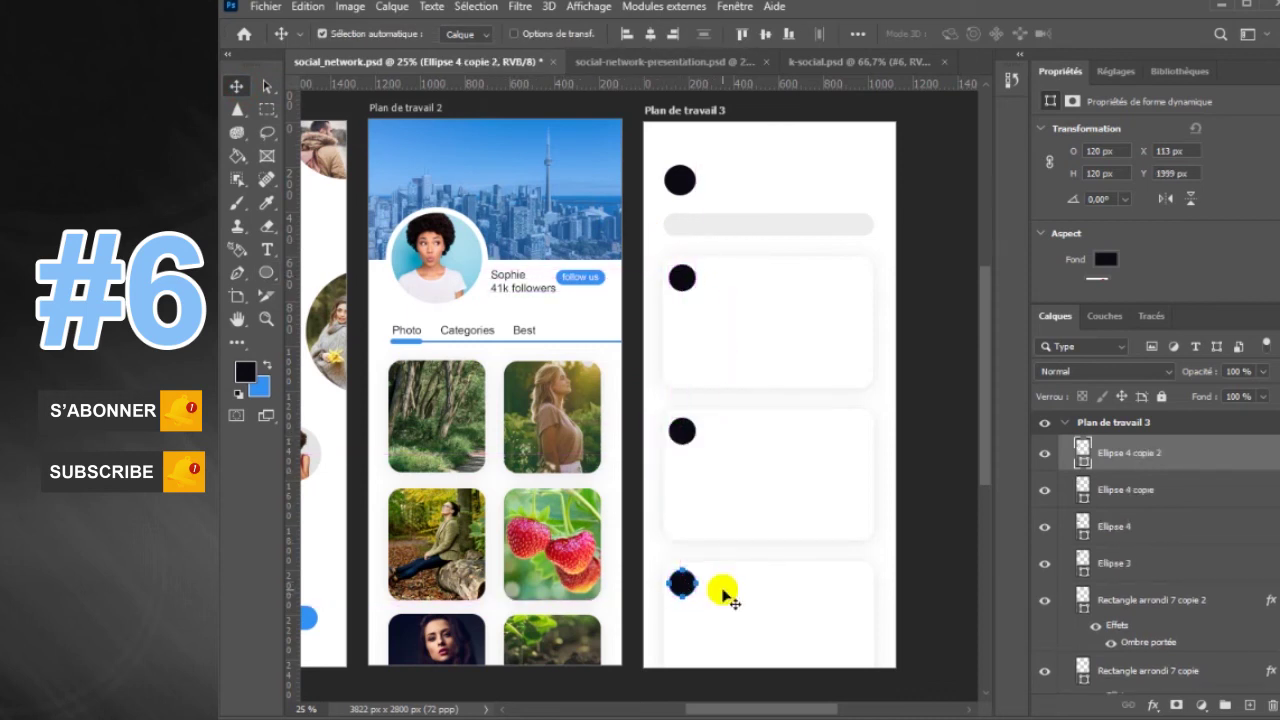
right_click(266, 272)
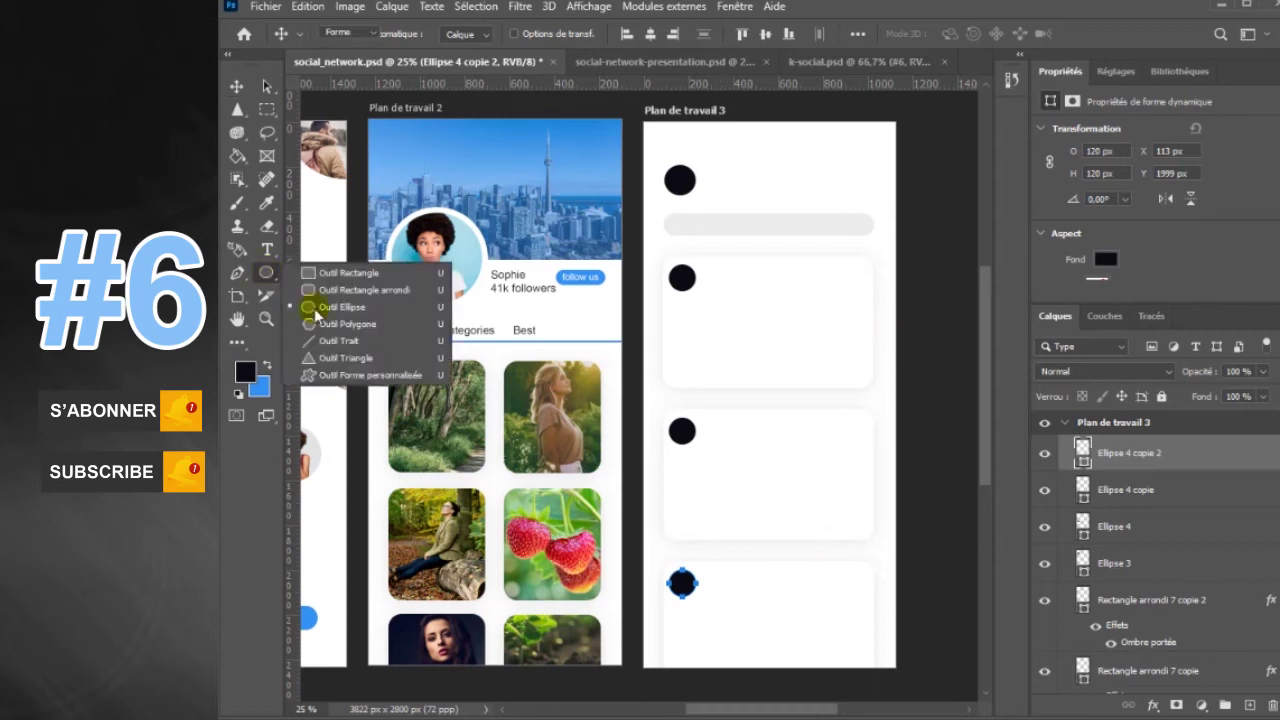
click(330, 377)
click(962, 33)
scroll(1085, 343, down, 2)
click(896, 428)
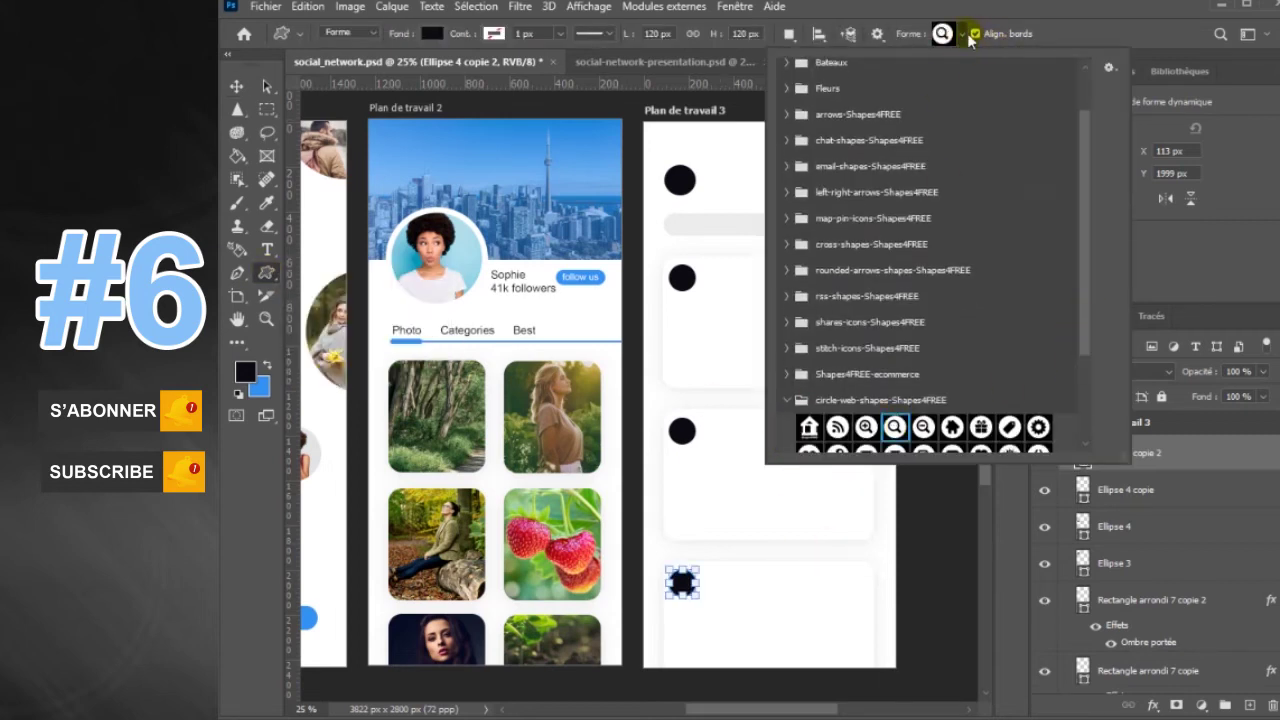
click(852, 222)
drag(852, 222, 869, 237)
- Darken the magnifier icon and hide the Properties panel
click(236, 87)
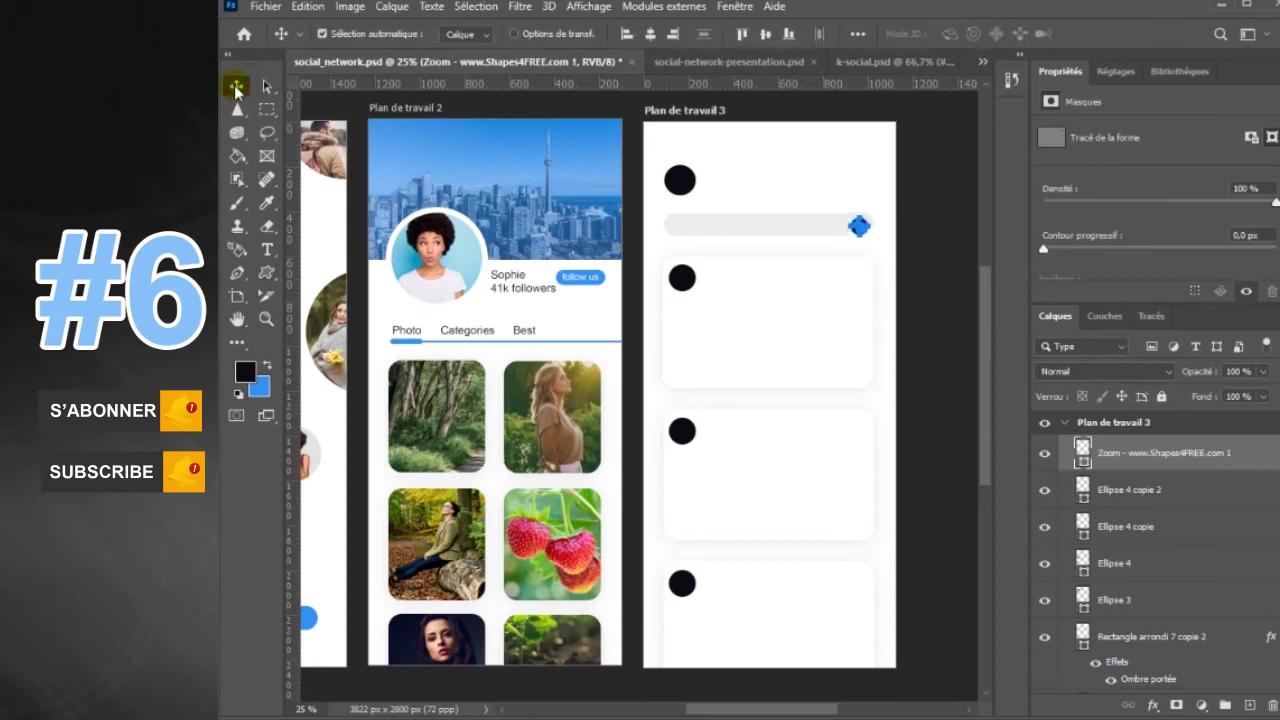
click(1190, 490)
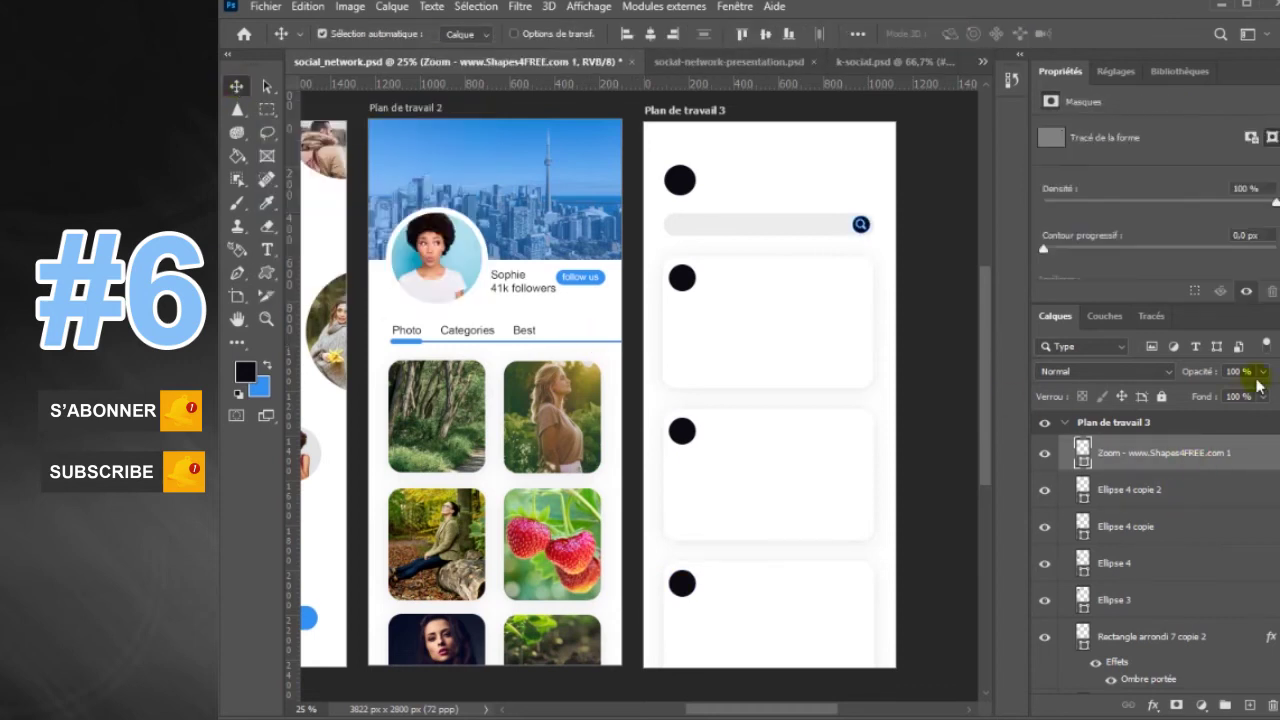
click(738, 7)
click(806, 489)
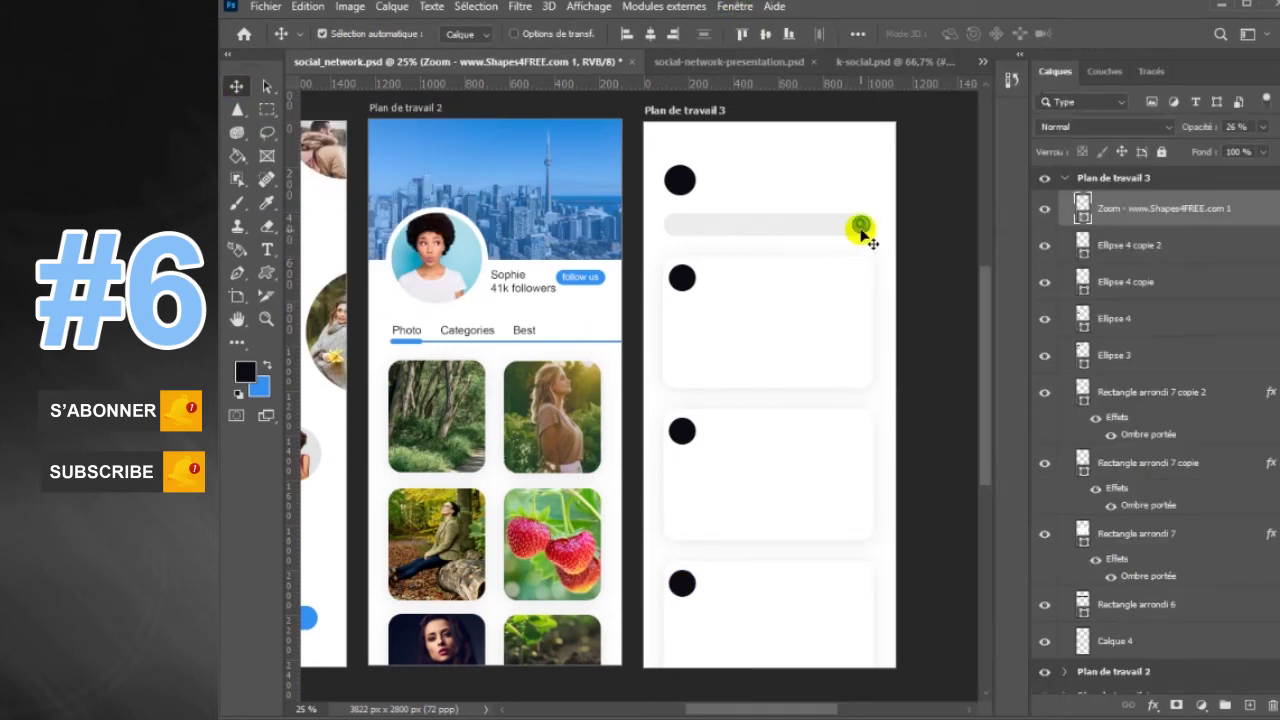
- Add a name label and move it beside the top circle
key(t)
click(729, 179)
text(Sophie)
click(748, 182)
key(v)
mouse_move(742, 183)
mouse_down()
mouse_move(714, 183)
mouse_move(683, 224)
mouse_up()
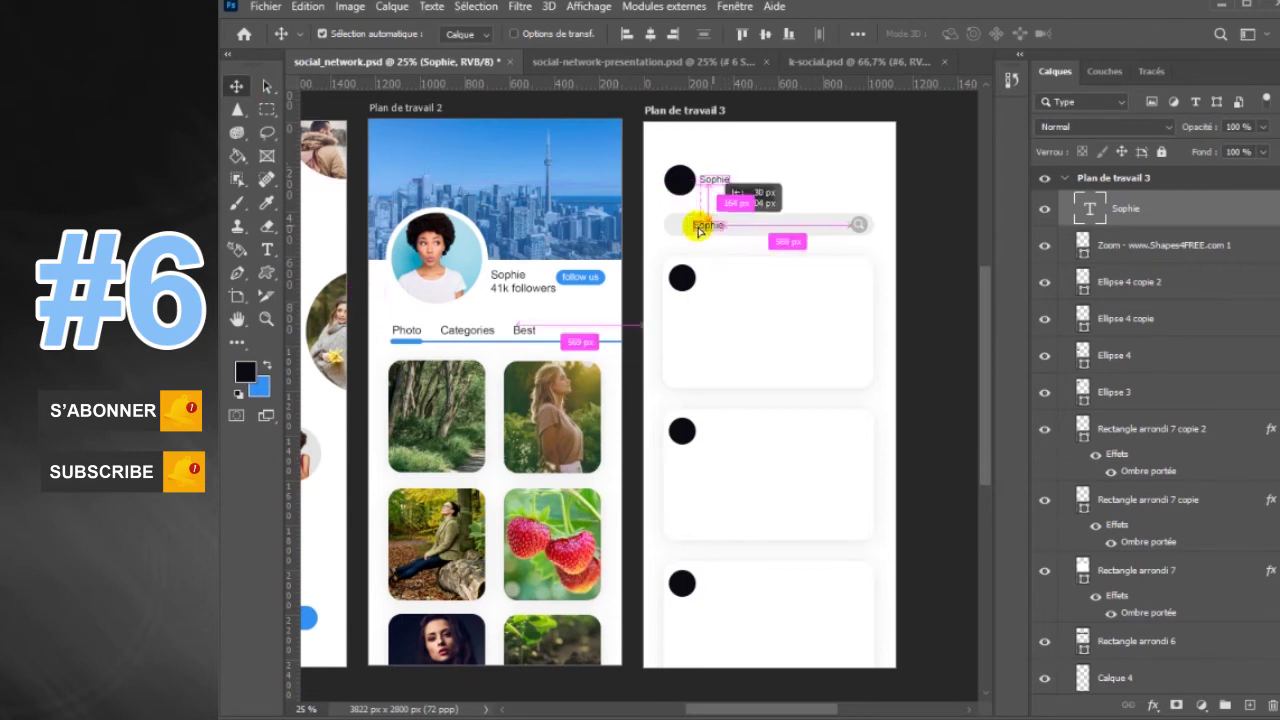
- Turn the copied name in the search bar into the 'Search' placeholder text
key(t)
click(697, 224)
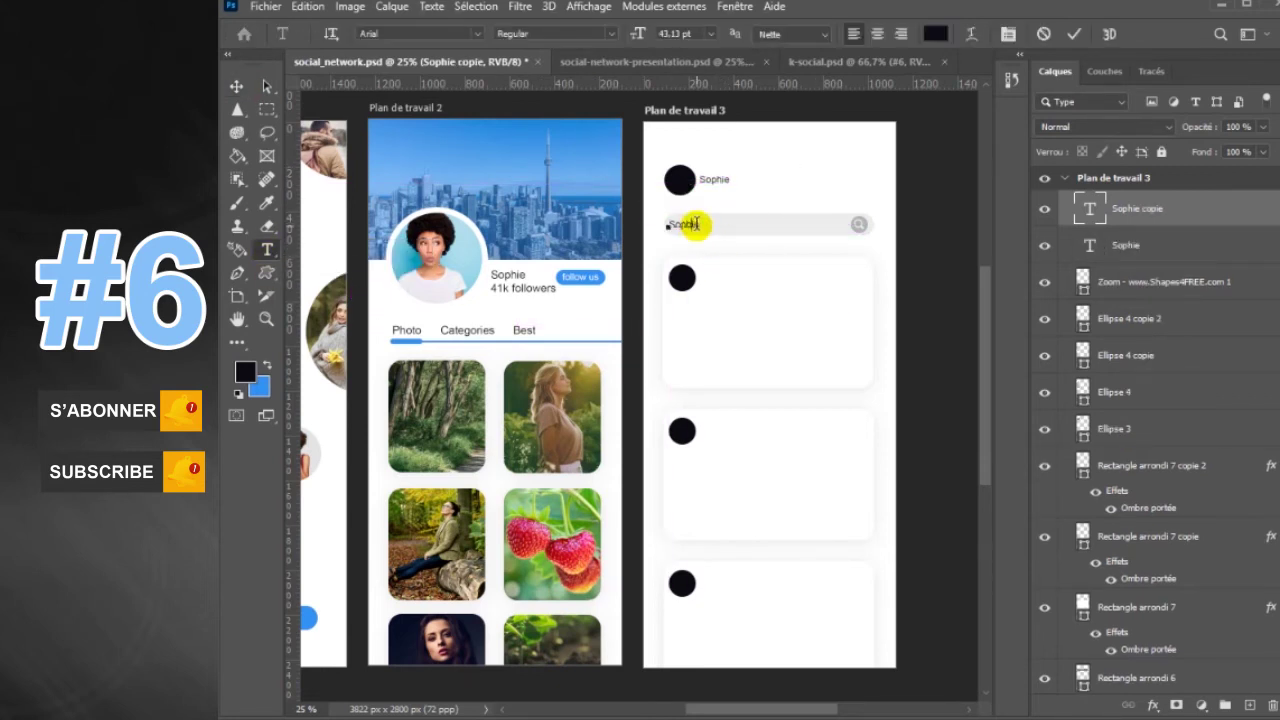
double_click(697, 224)
click(236, 86)
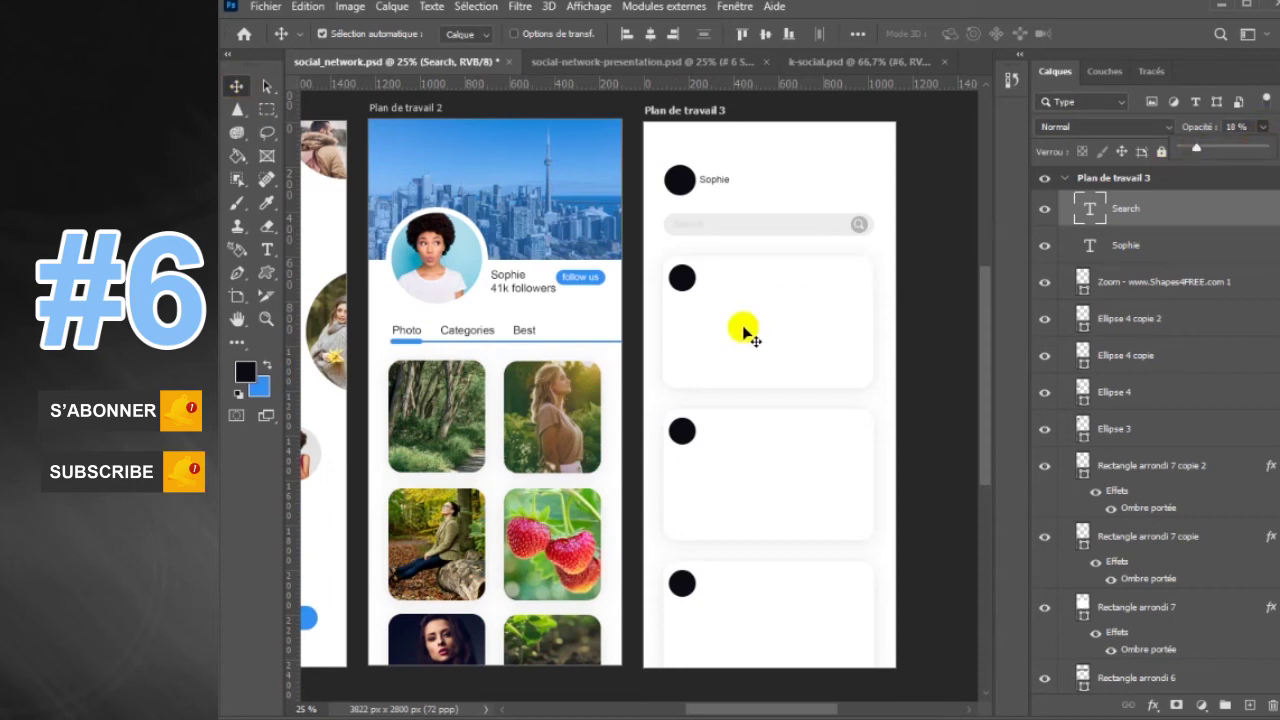
- Duplicate the name text to the top right and align it as the 'Create a post' label
right_click(272, 275)
click(330, 286)
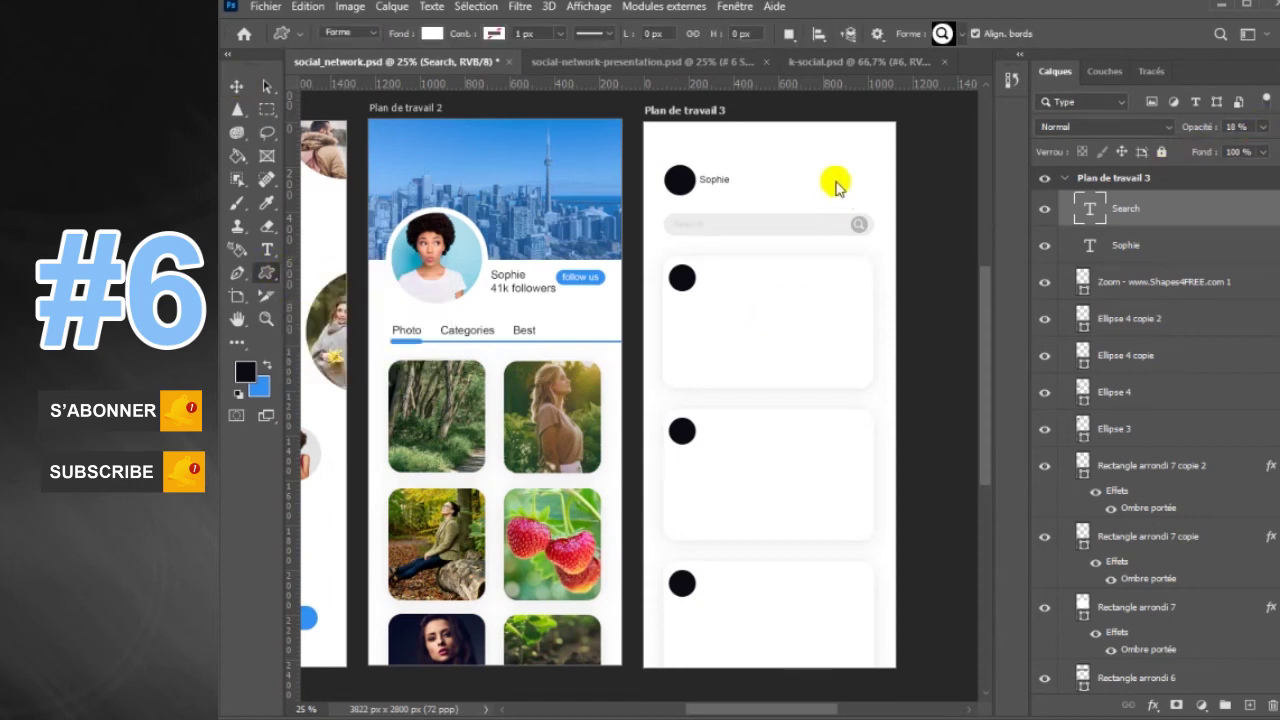
key(t)
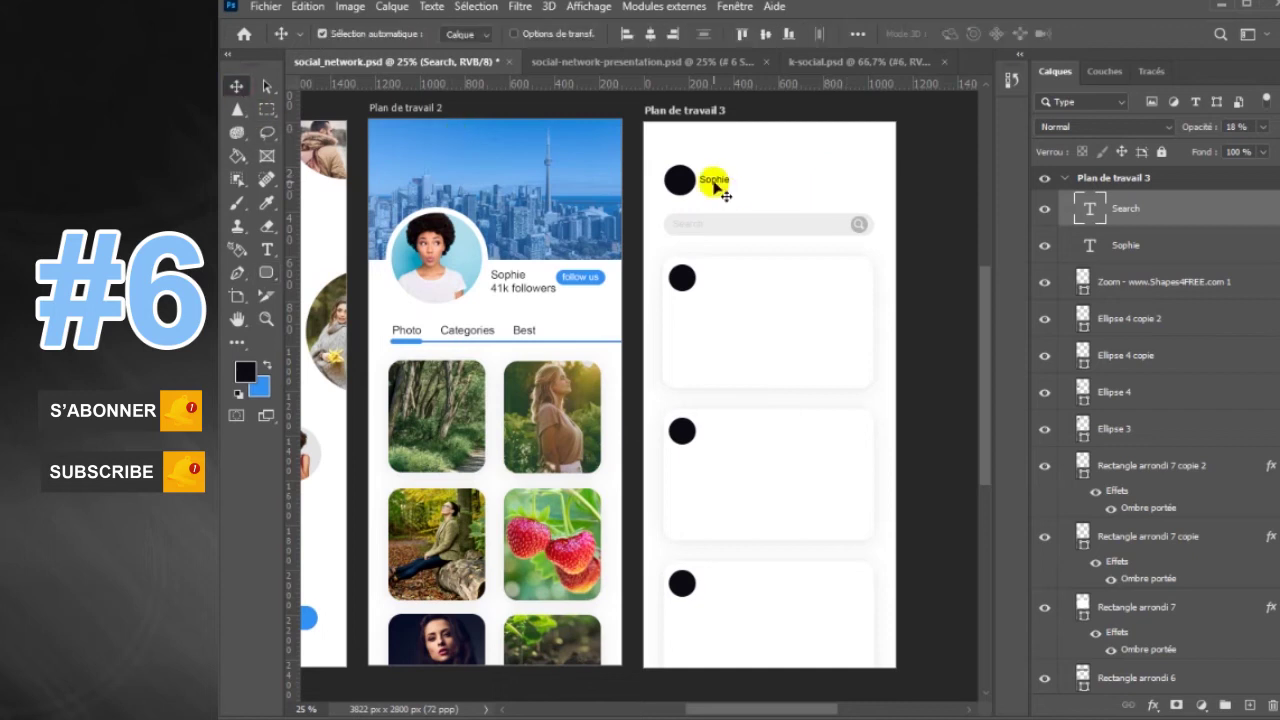
mouse_move(728, 183)
mouse_down()
mouse_move(813, 188)
mouse_move(770, 180)
mouse_up()
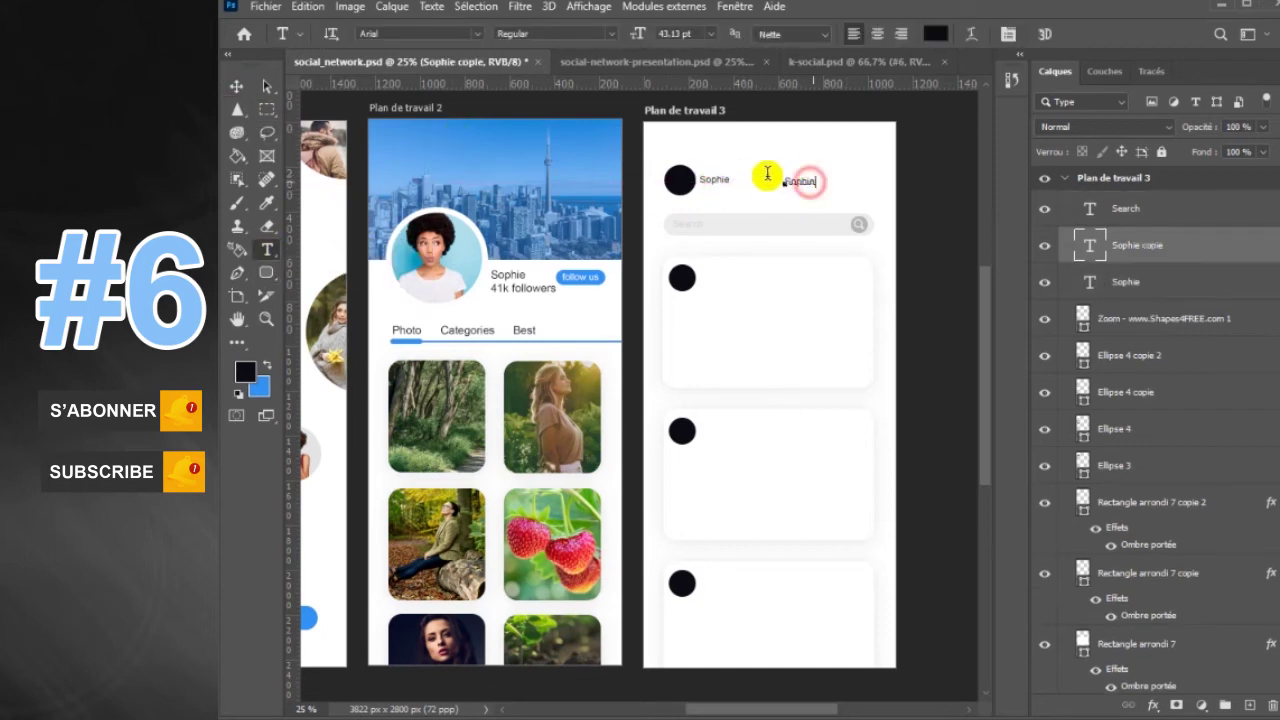
text(Caroline)
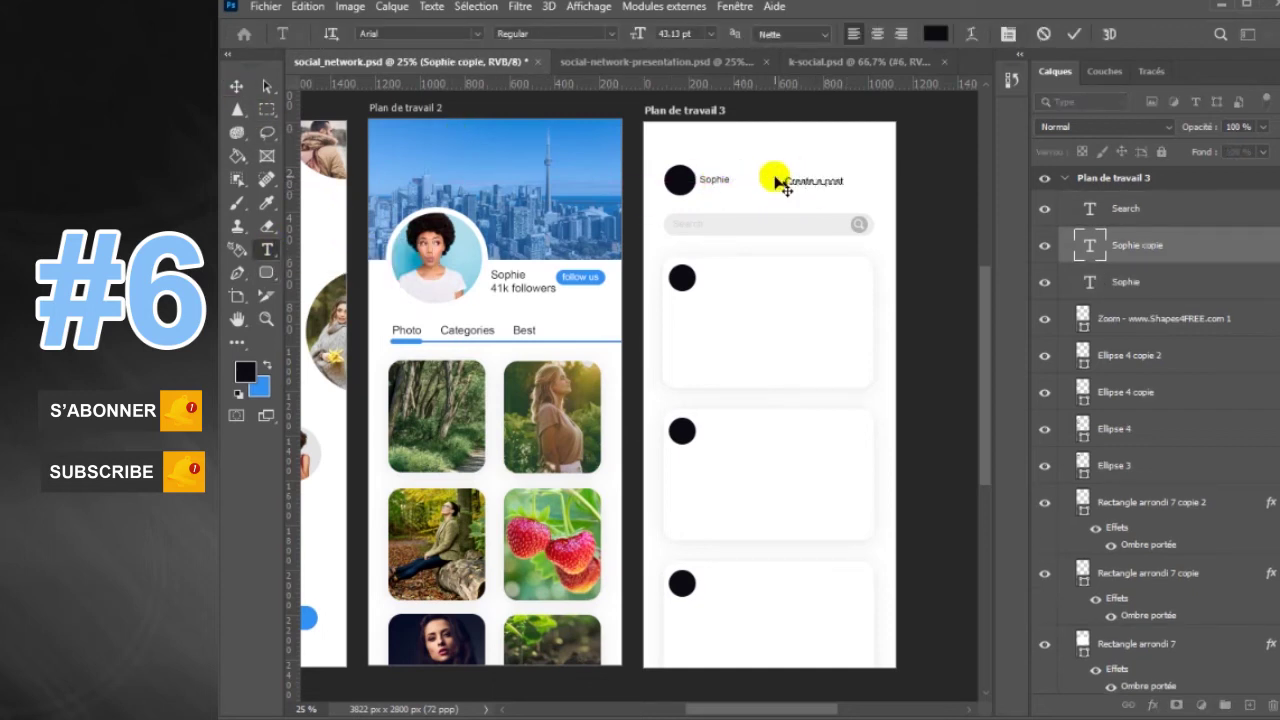
click(237, 88)
drag(828, 178, 833, 183)
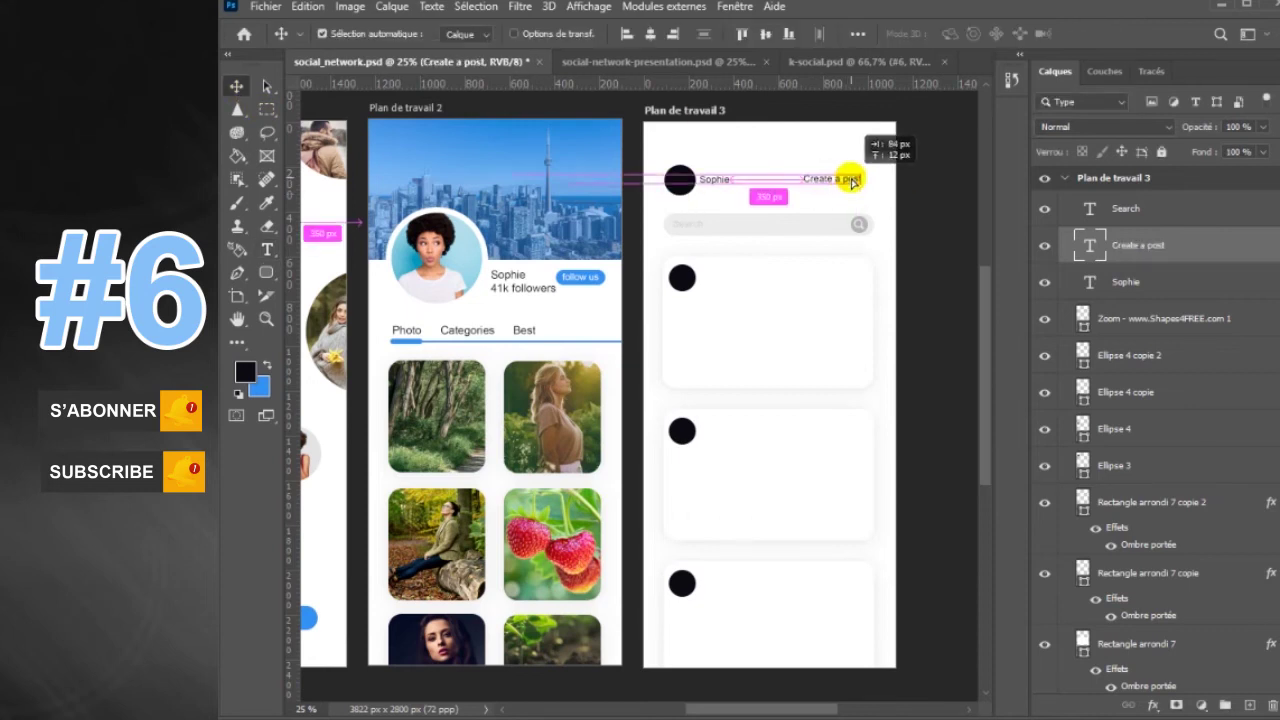
- Draw a small arrow custom shape from the arrows set after 'Create a post'
right_click(266, 272)
click(330, 375)
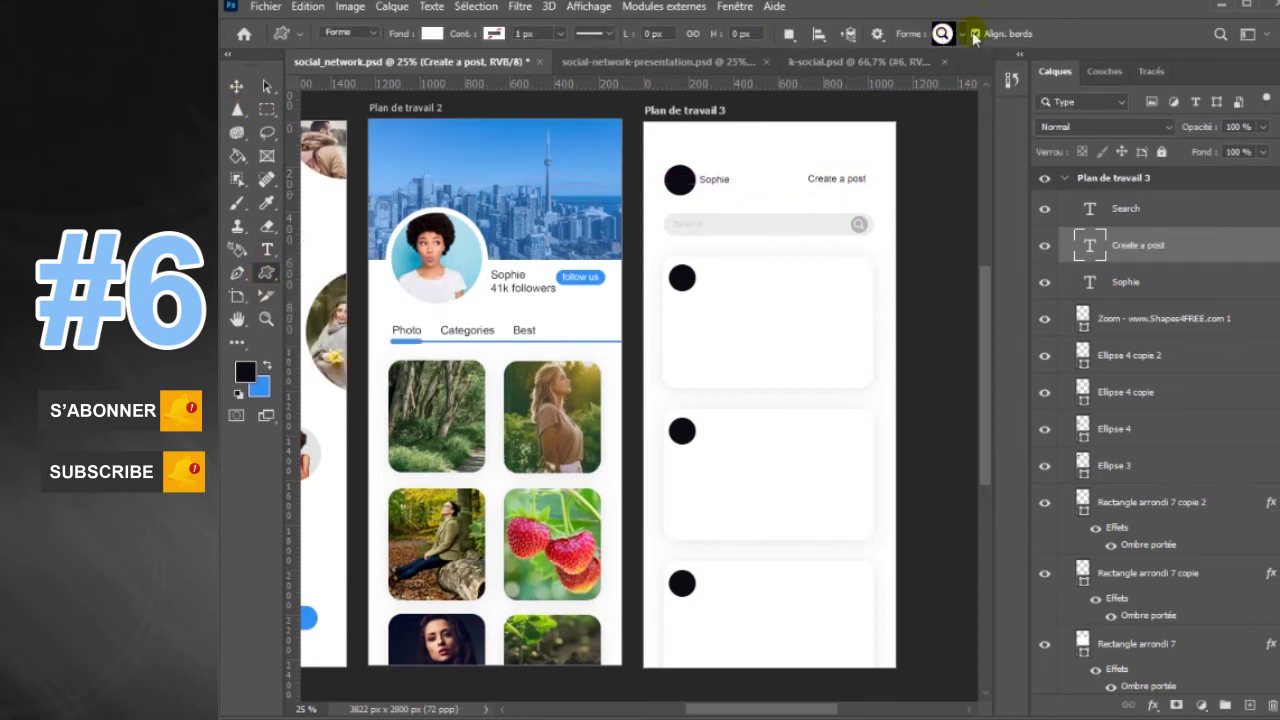
click(944, 34)
click(788, 192)
click(924, 220)
click(432, 33)
click(864, 178)
drag(862, 176, 872, 188)
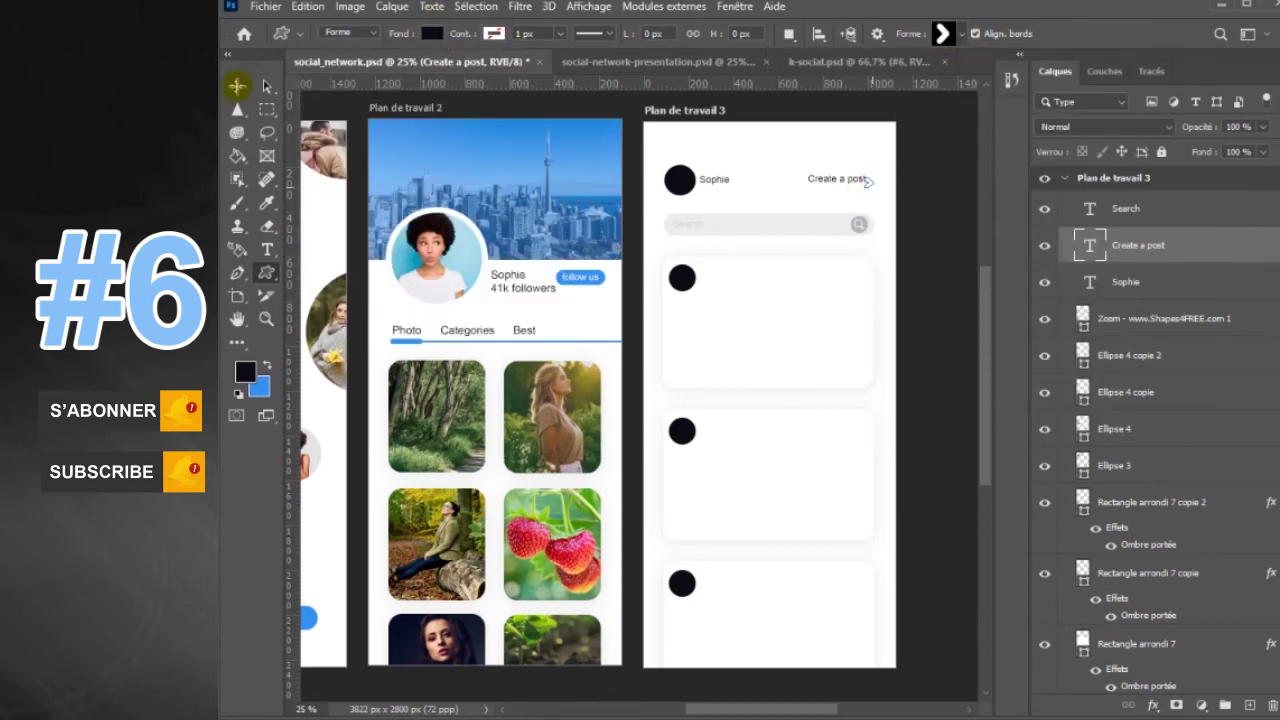
key(v)
- Align the arrow with 'Create a post', then select the top circle and name text
drag(830, 178, 838, 180)
click(865, 178)
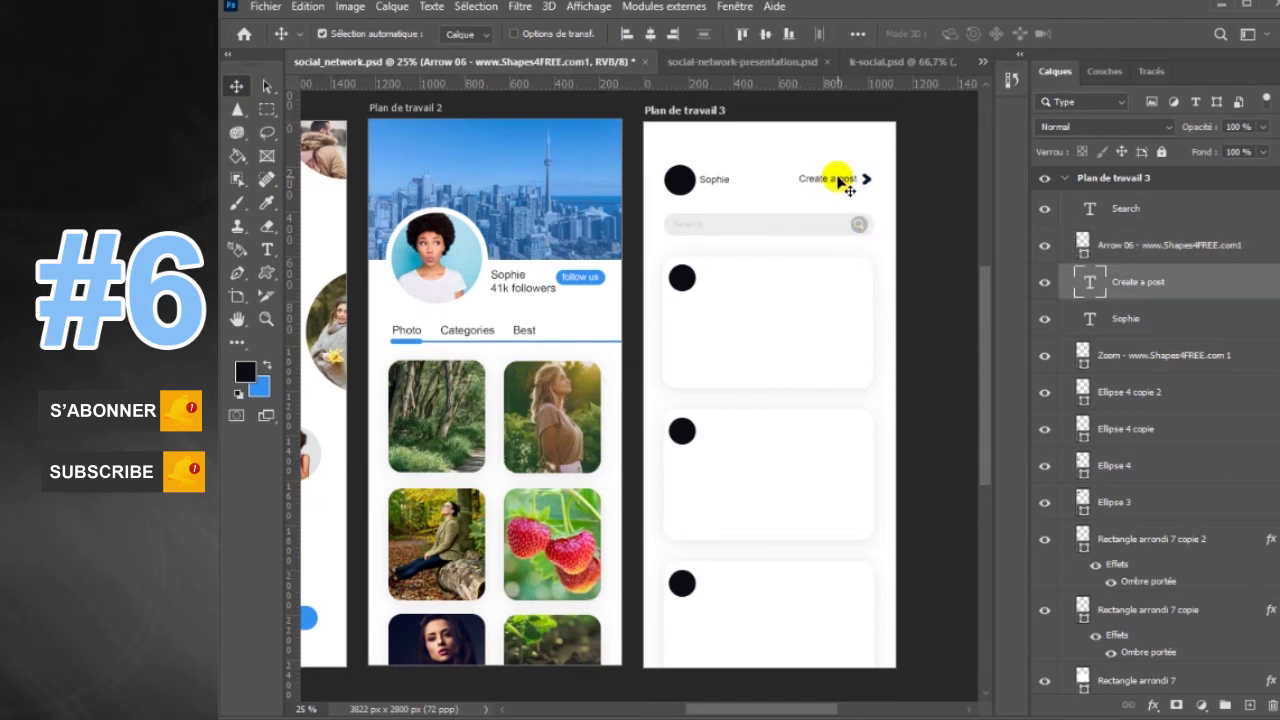
ctrl+click(1190, 252)
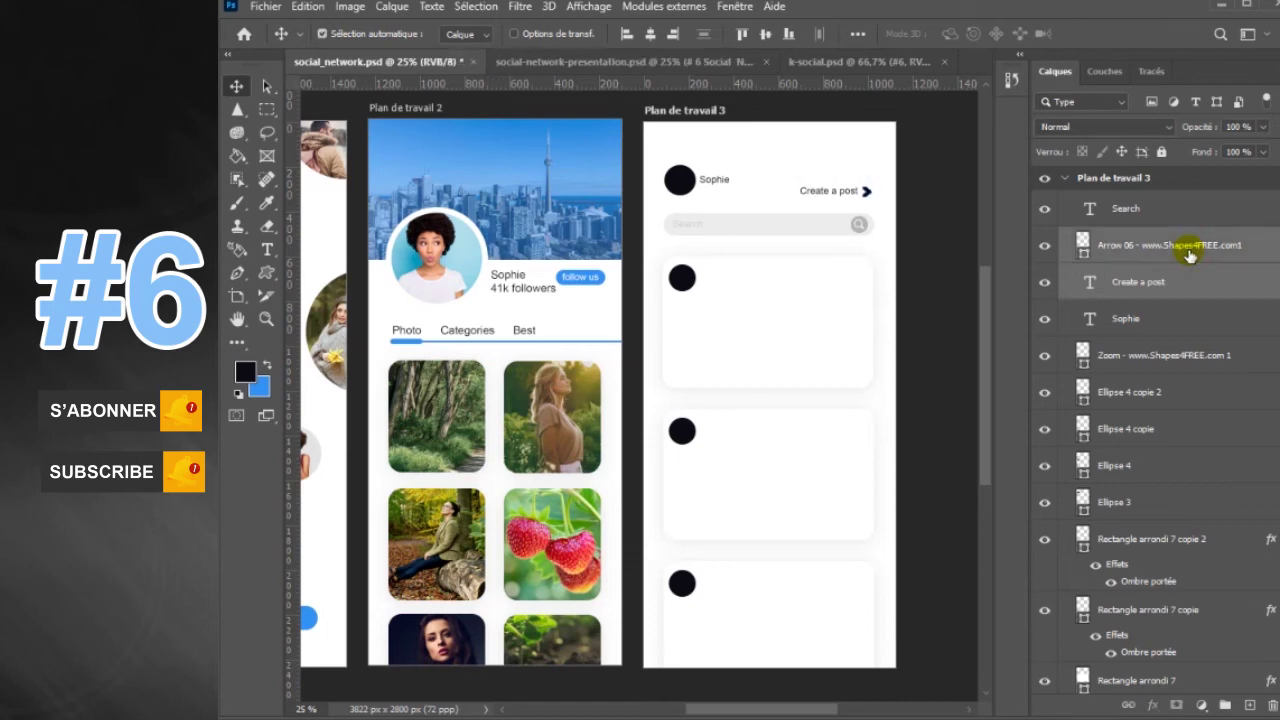
click(681, 181)
click(716, 182)
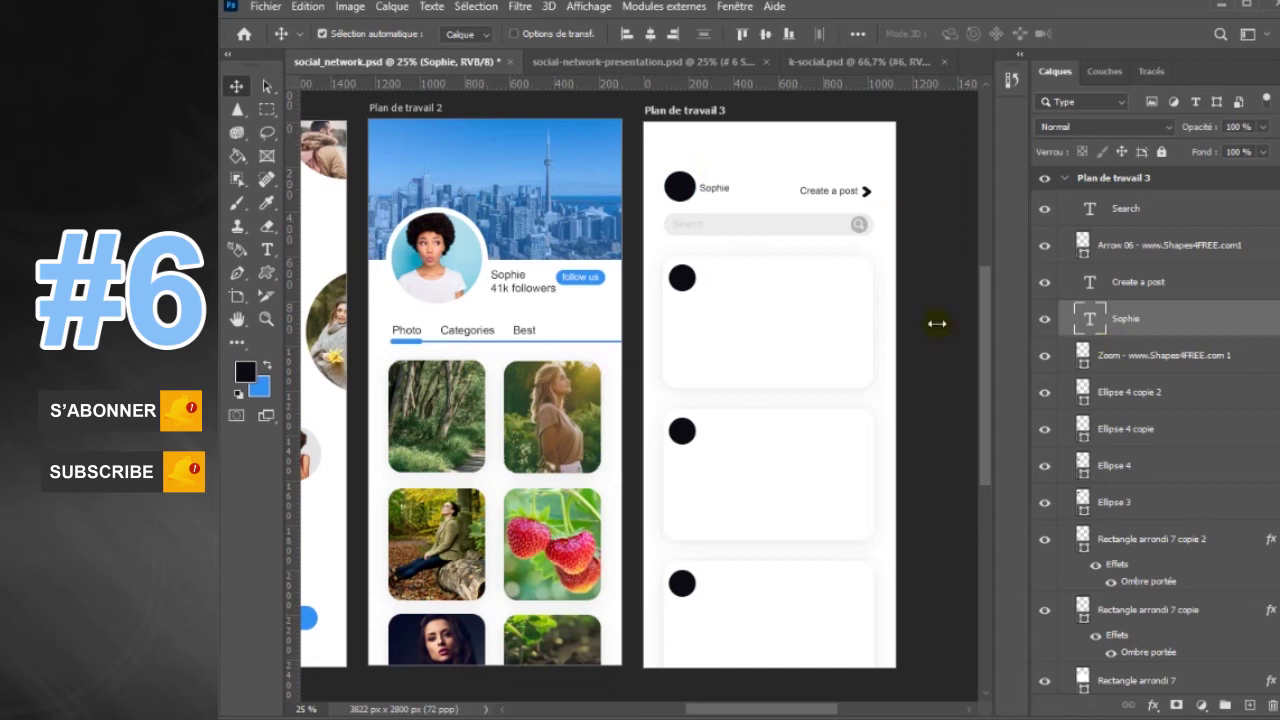
right_click(266, 272)
click(340, 274)
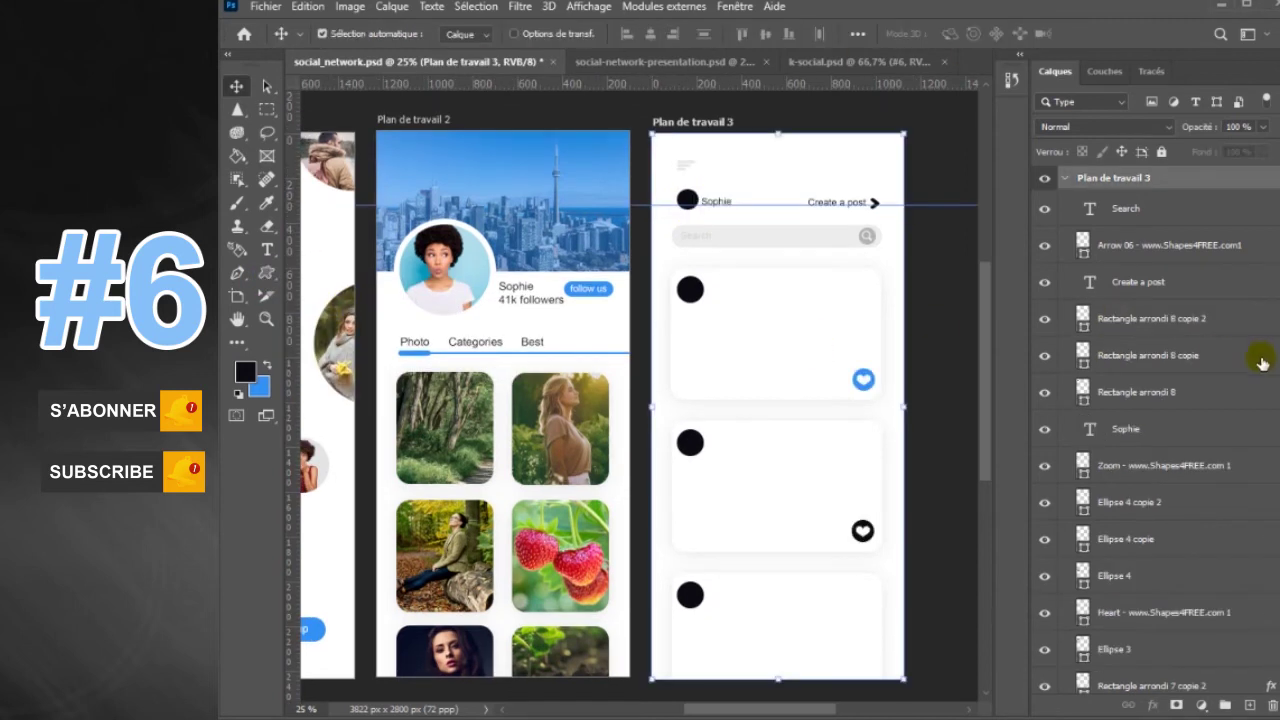
- Place niagarafalls.jpg over the first post card, scale it to cover, and clip it to the card
click(780, 371)
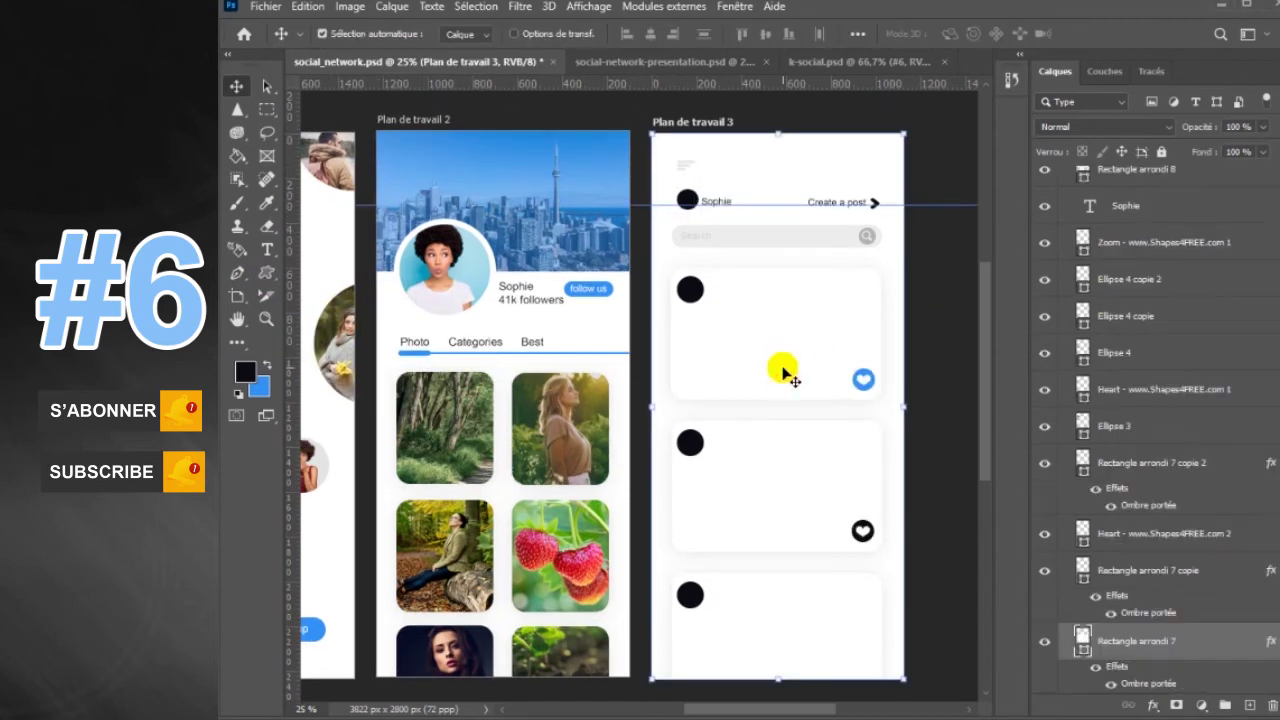
click(266, 8)
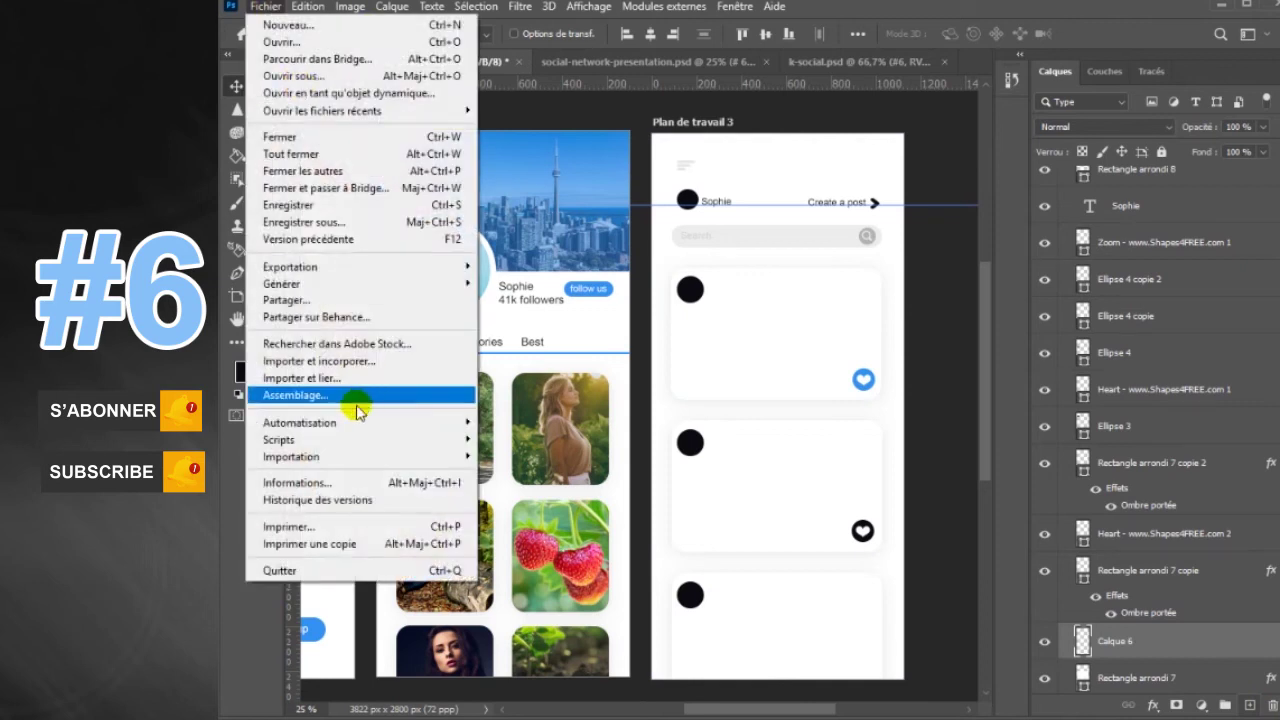
click(342, 372)
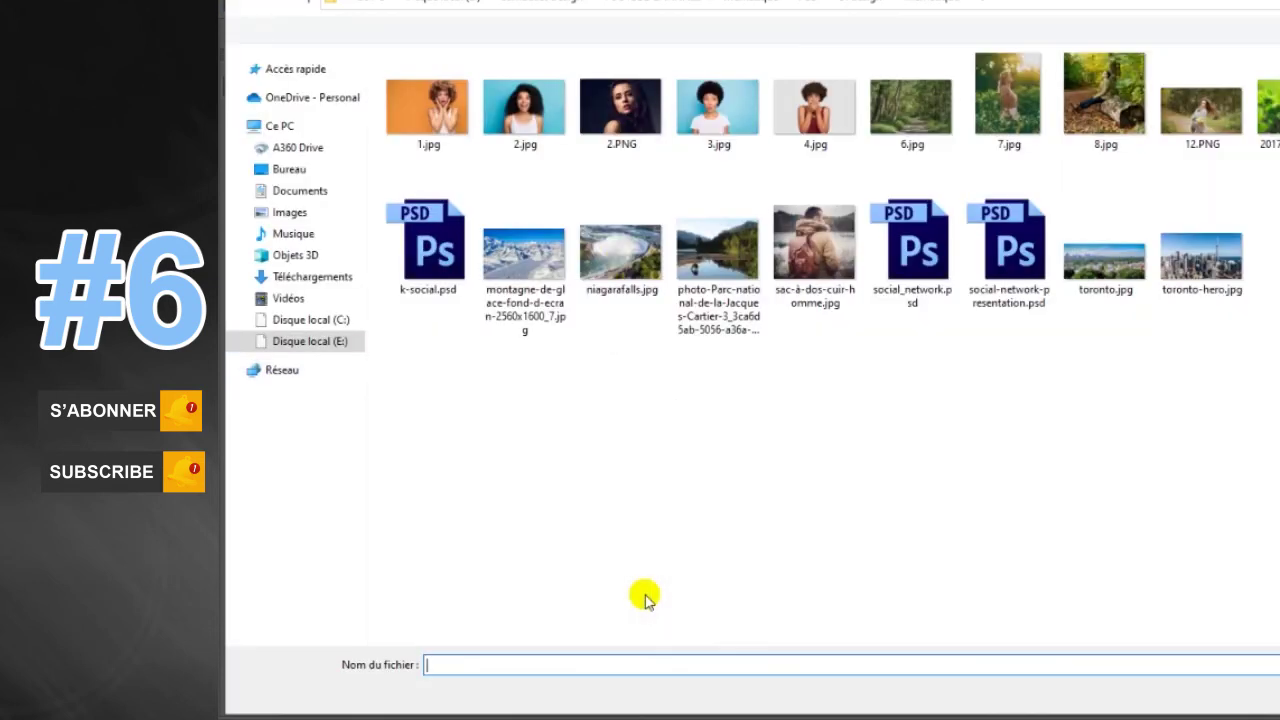
double_click(620, 250)
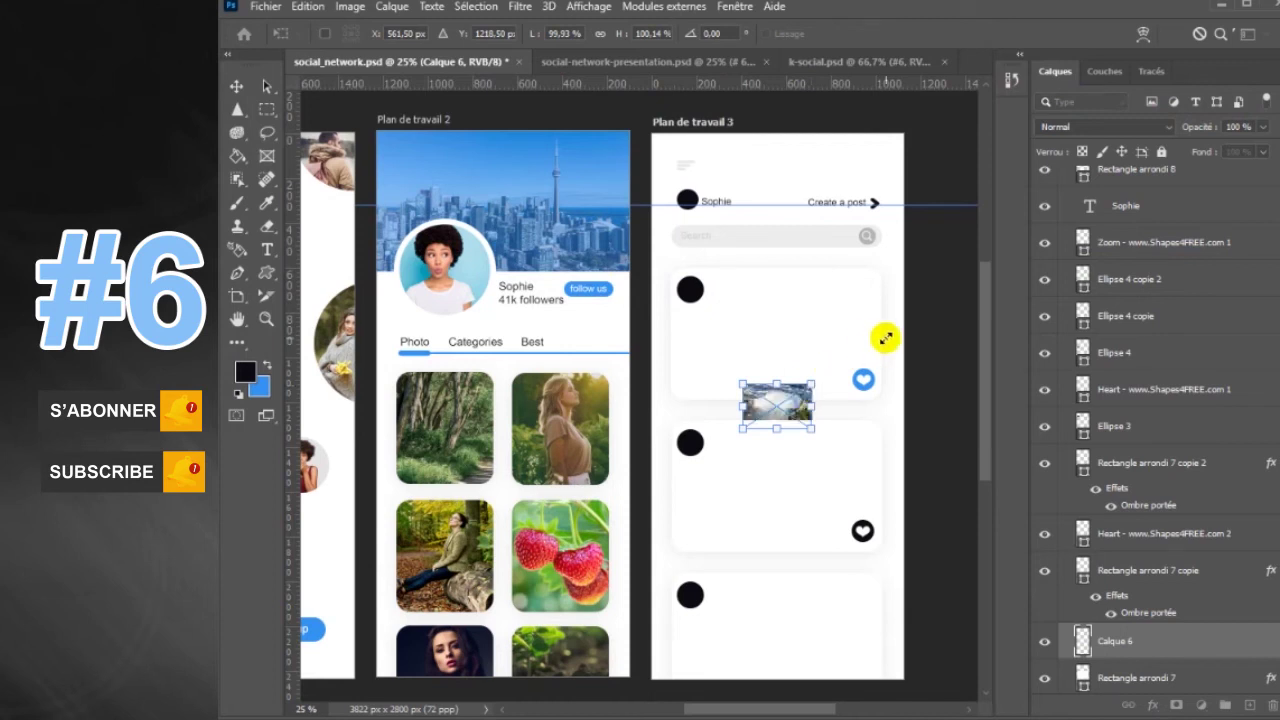
mouse_move(882, 336)
mouse_down()
mouse_move(797, 275)
mouse_move(805, 248)
mouse_up()
drag(891, 257, 896, 255)
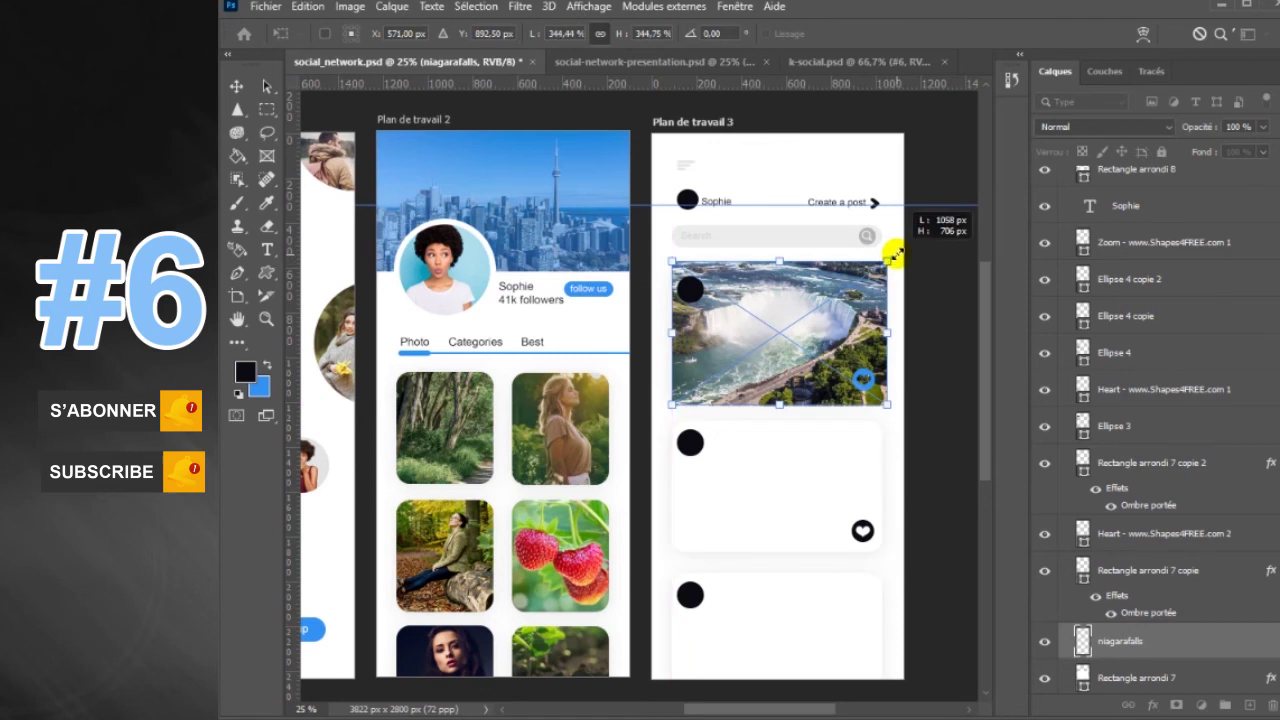
key(Return)
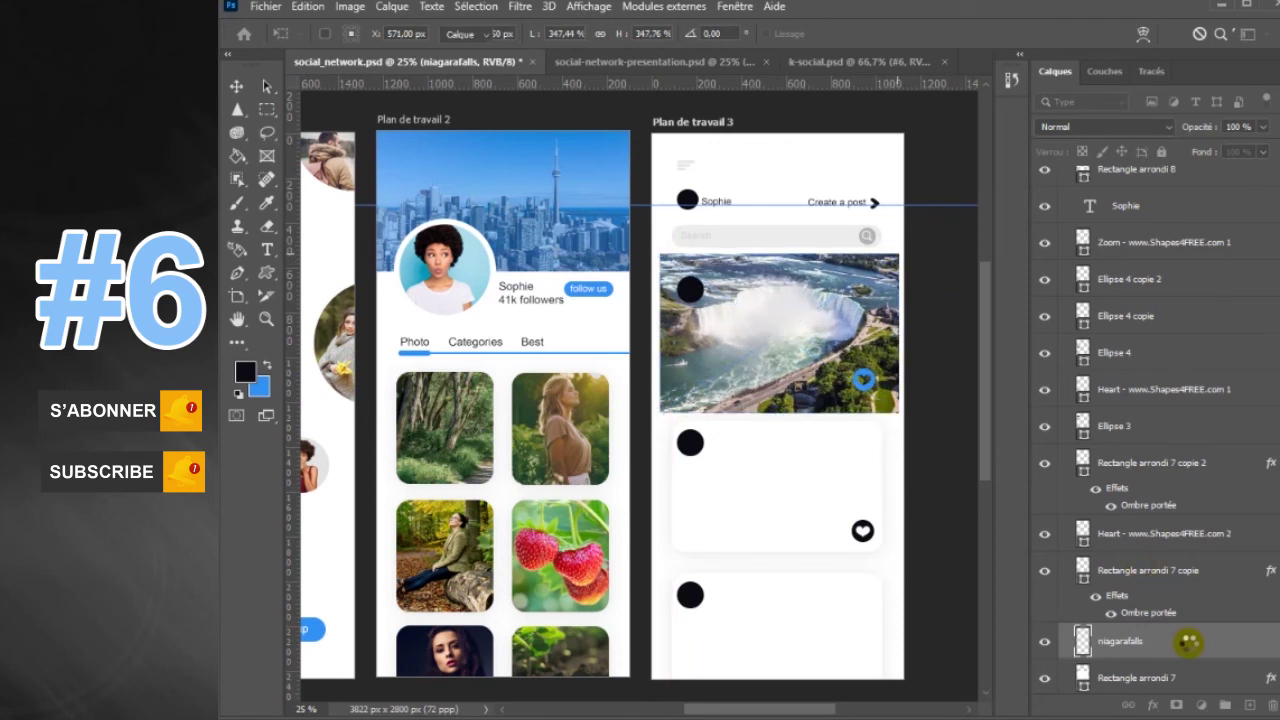
right_click(1188, 643)
click(1240, 401)
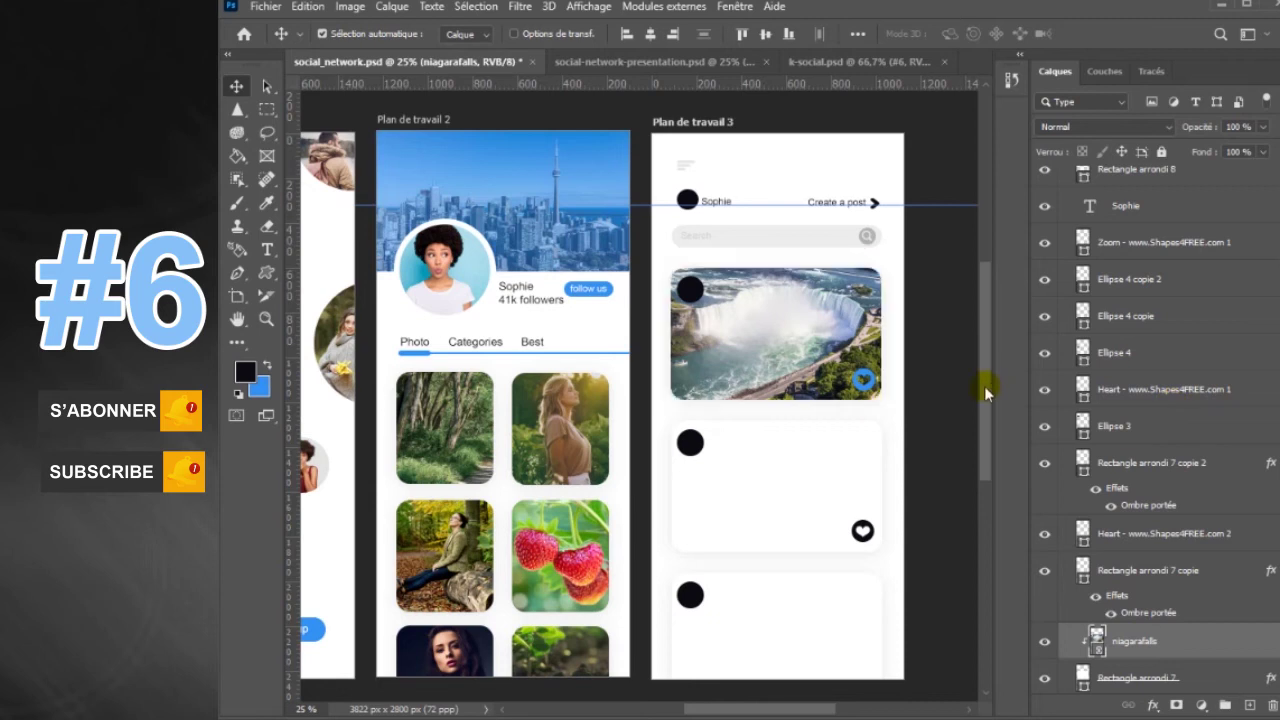
drag(984, 386, 984, 406)
click(822, 432)
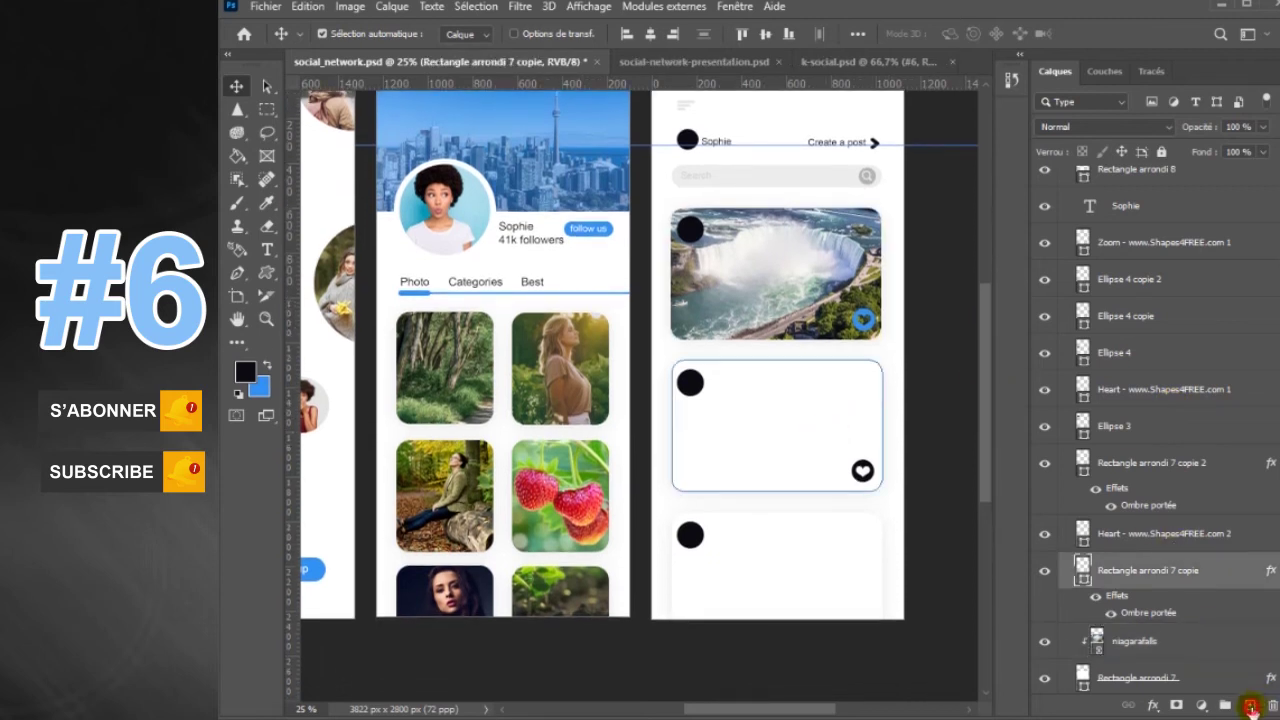
- Place the lake park photo over the second card and clip it to the card
click(1250, 707)
click(265, 6)
click(337, 362)
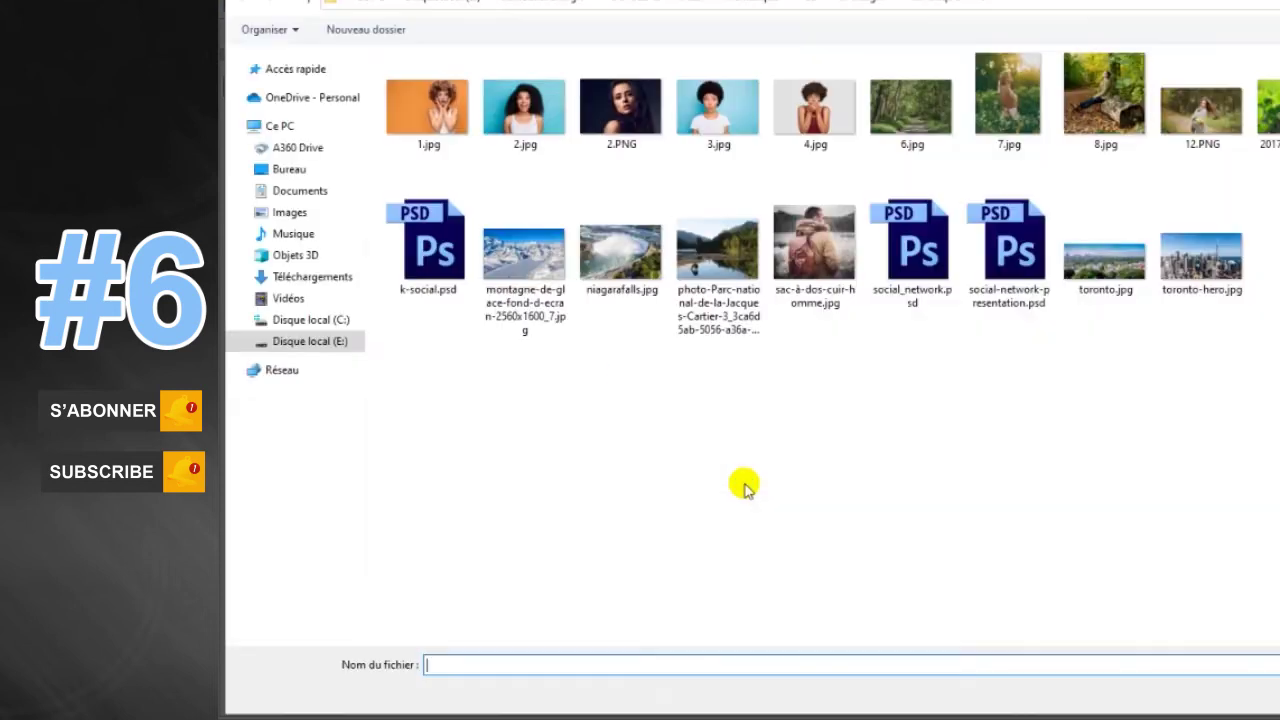
double_click(720, 255)
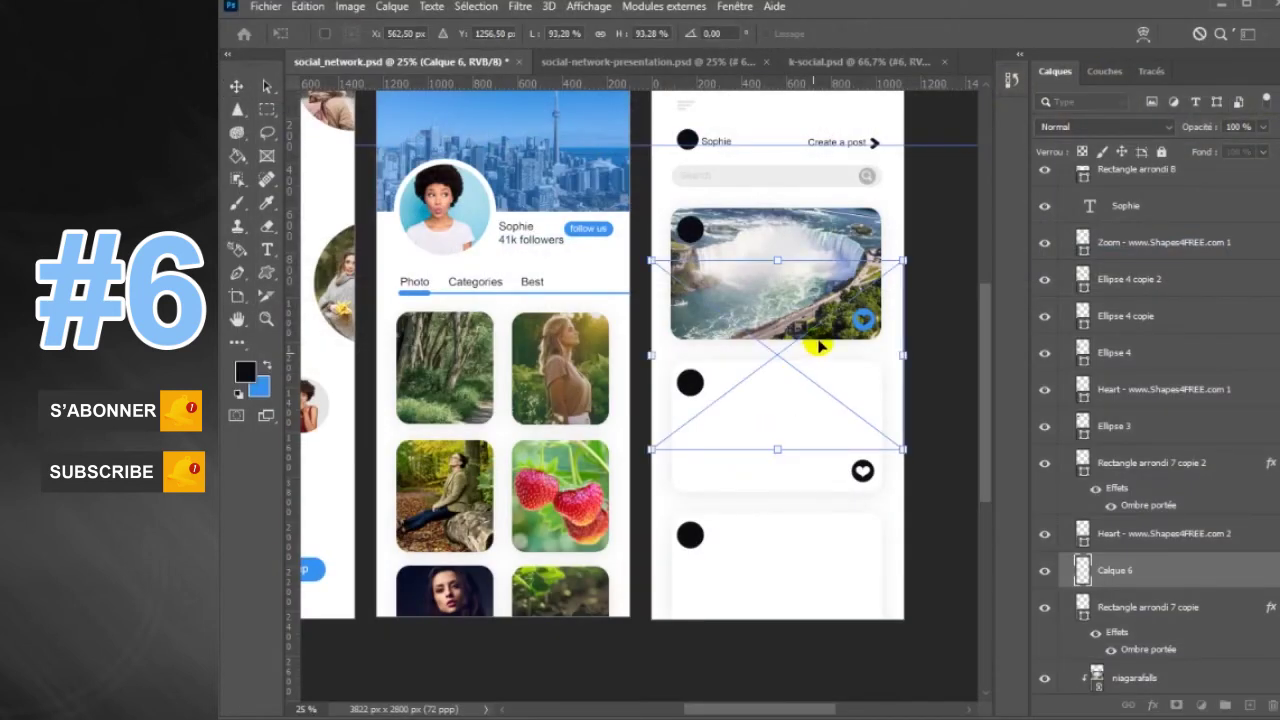
drag(813, 338, 815, 420)
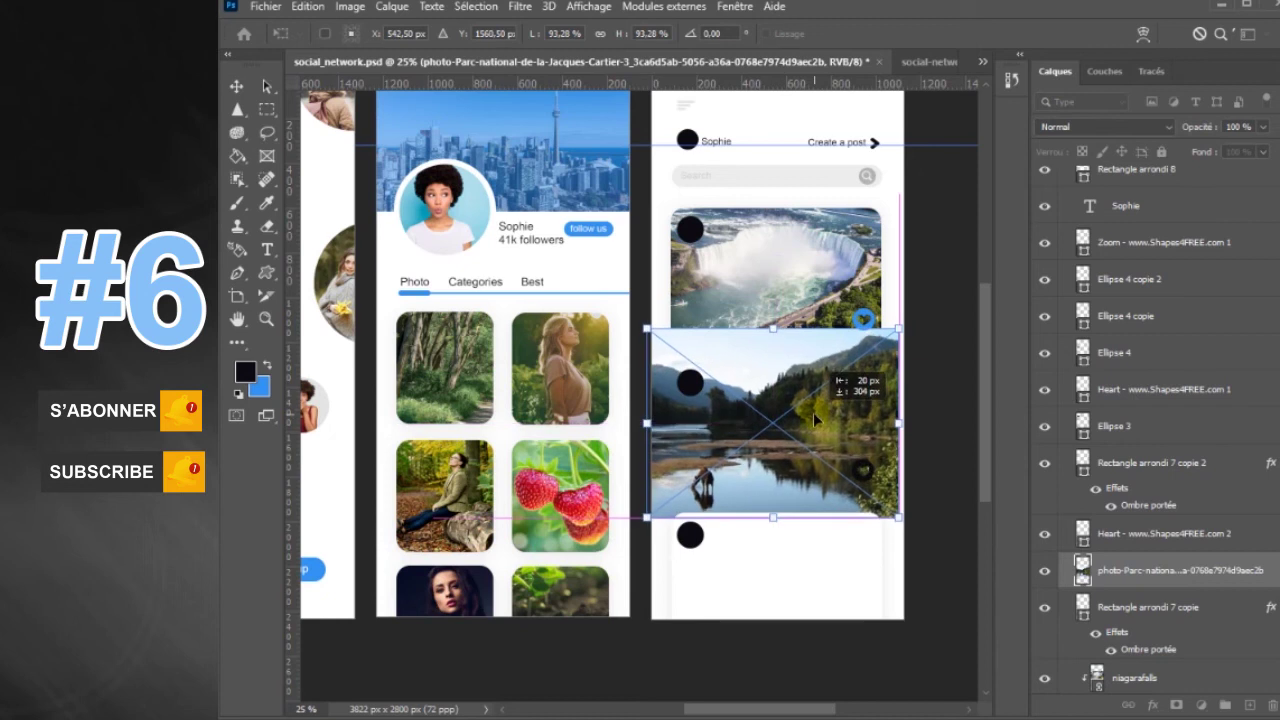
click(1226, 574)
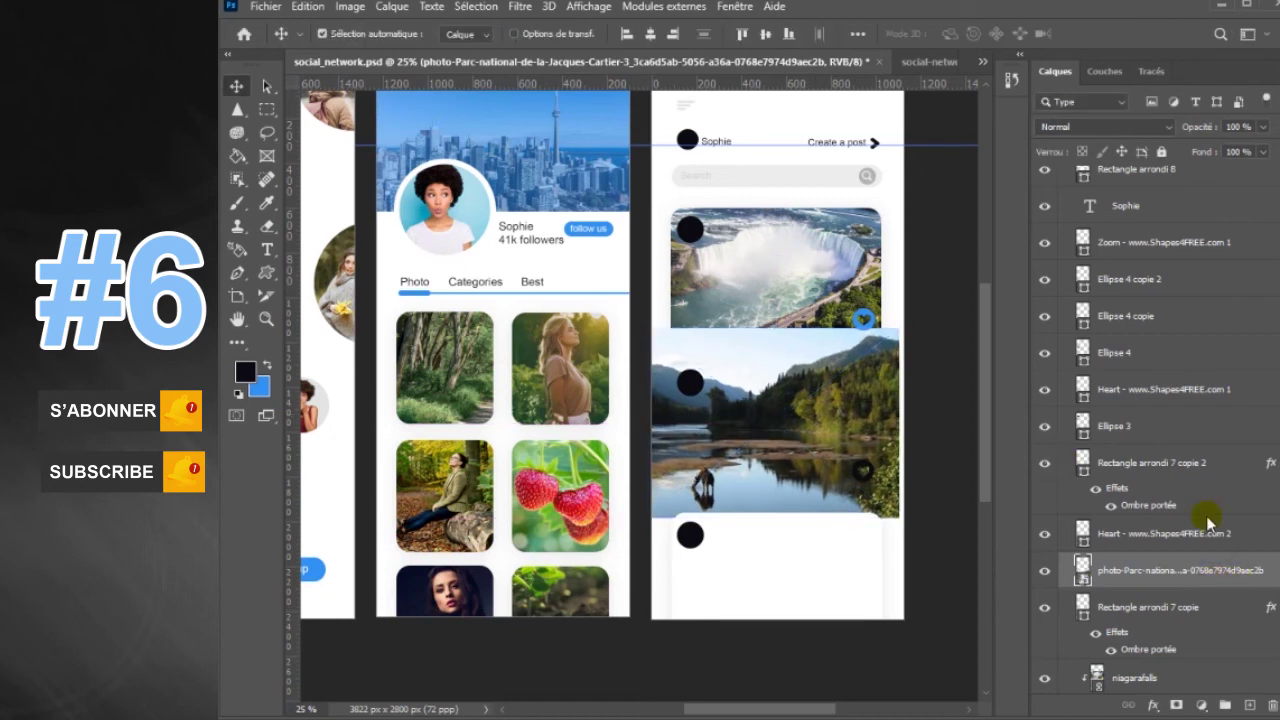
right_click(1216, 585)
click(1021, 470)
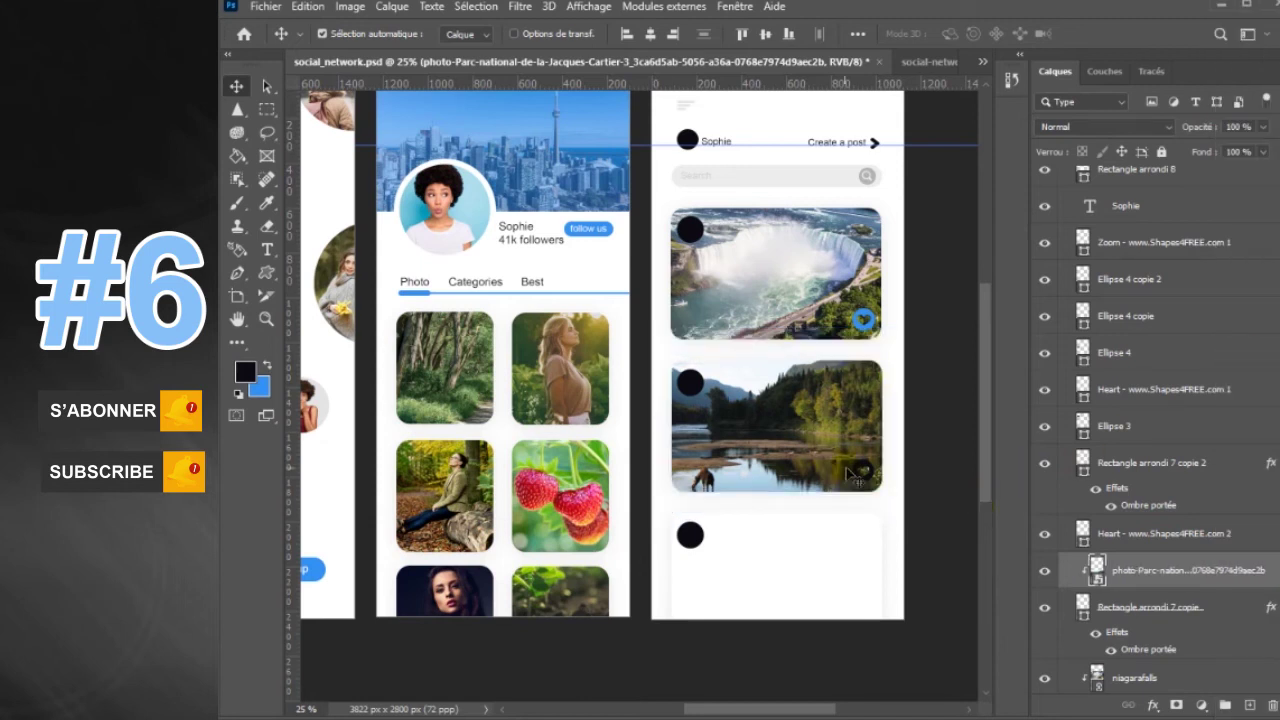
- Place toronto.jpg over the bottom card, enlarge it, and clip it to the card
click(1150, 463)
click(1249, 705)
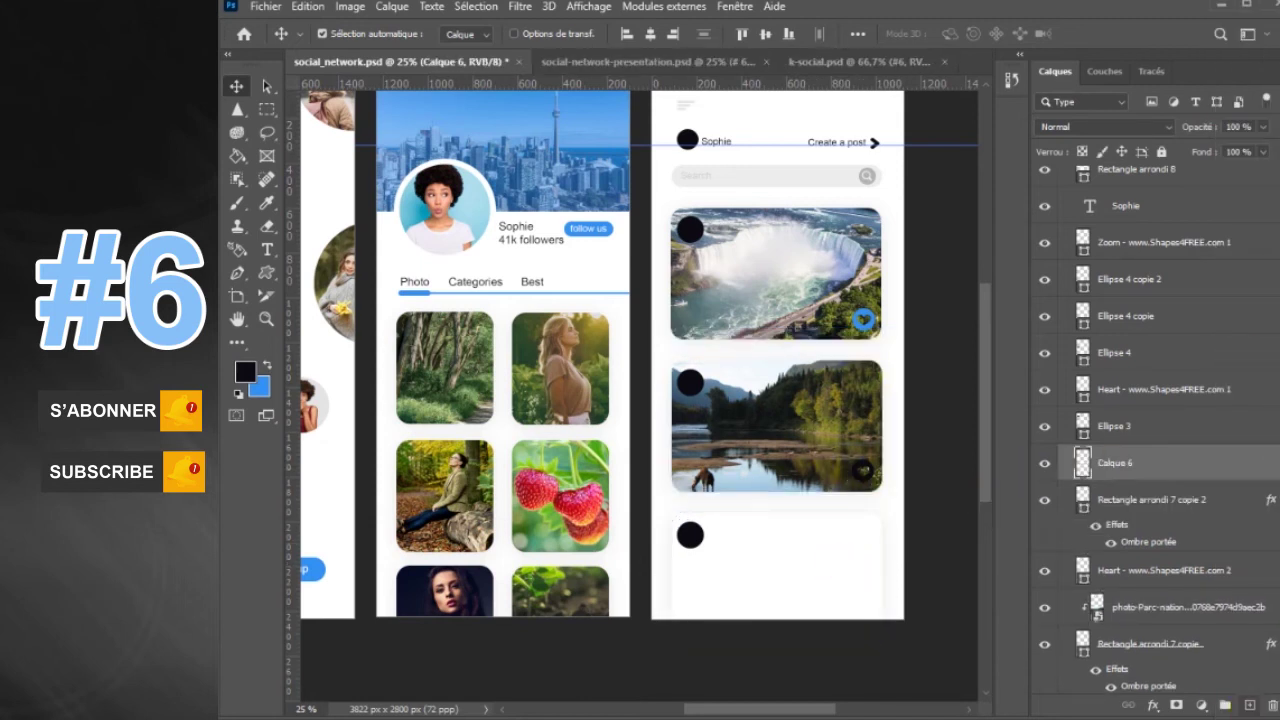
click(256, 12)
click(330, 376)
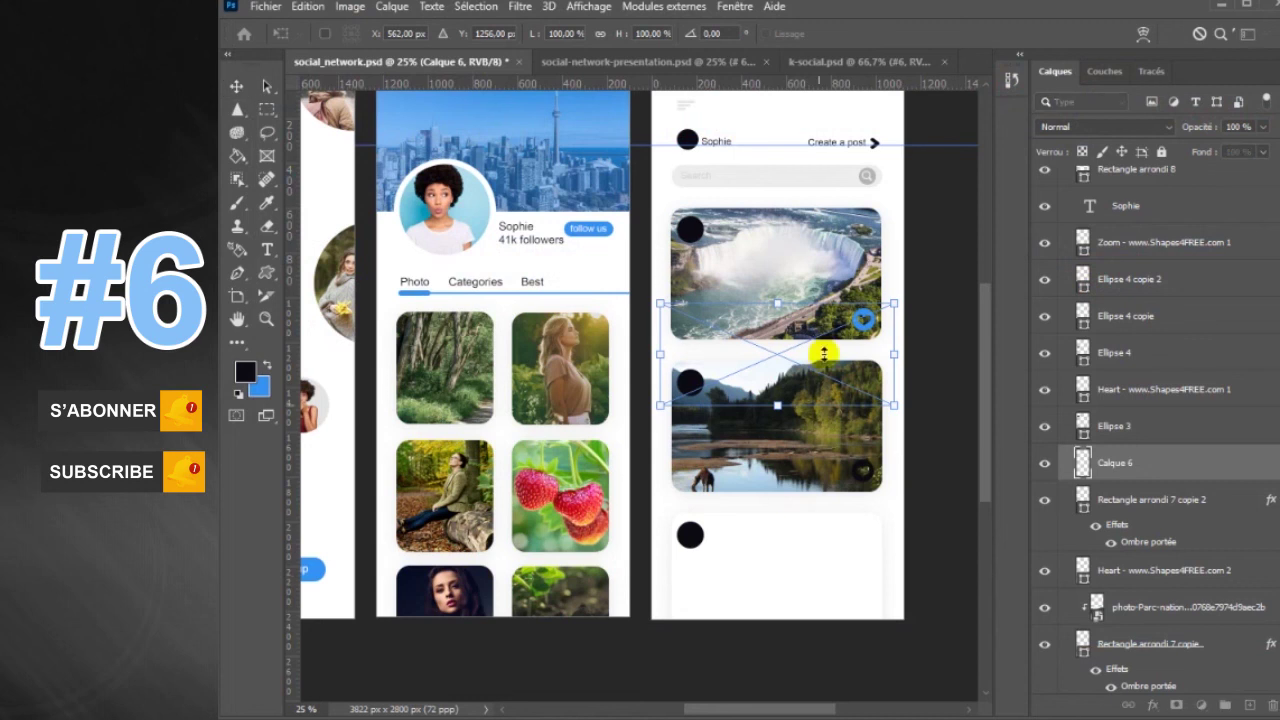
drag(819, 347, 820, 563)
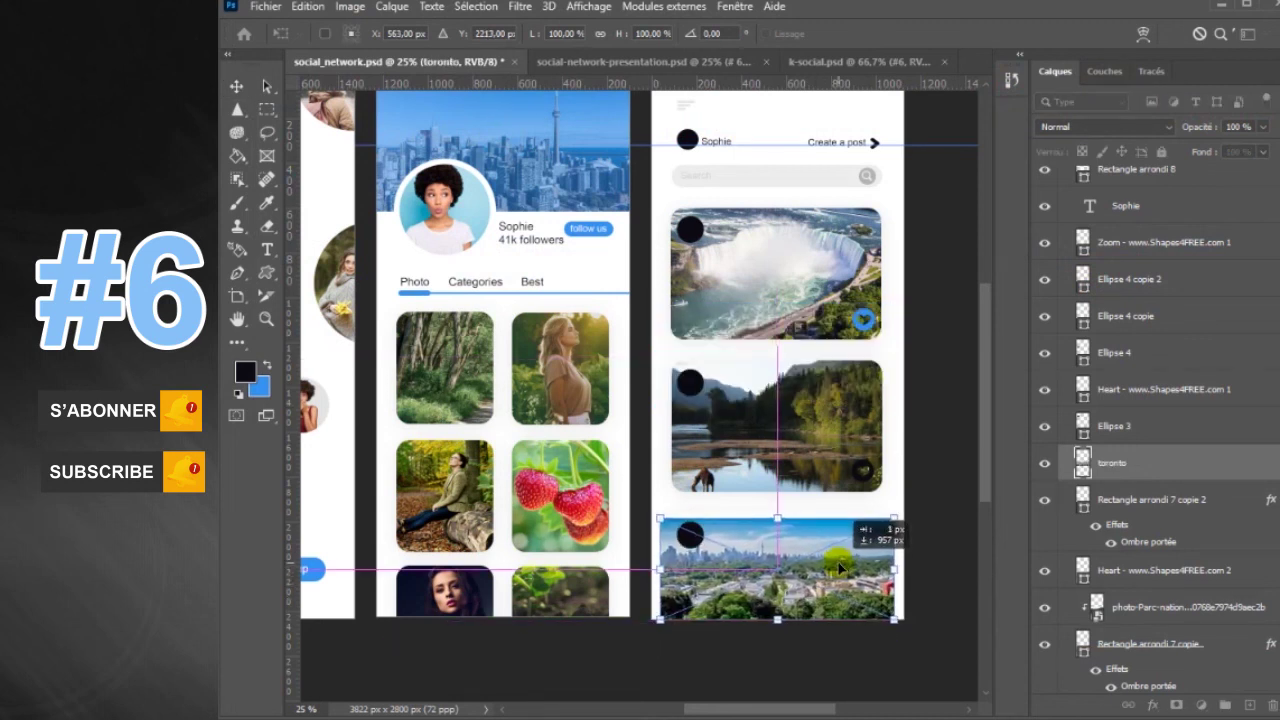
drag(917, 497, 923, 500)
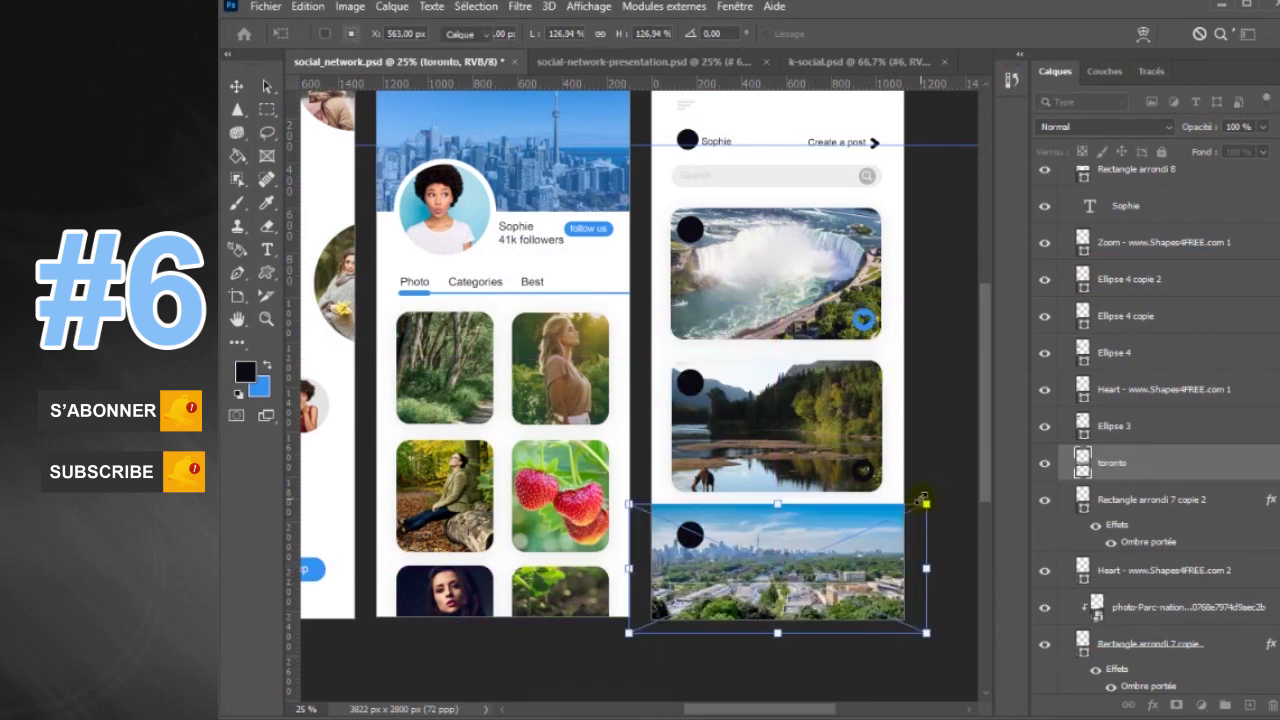
key(Return)
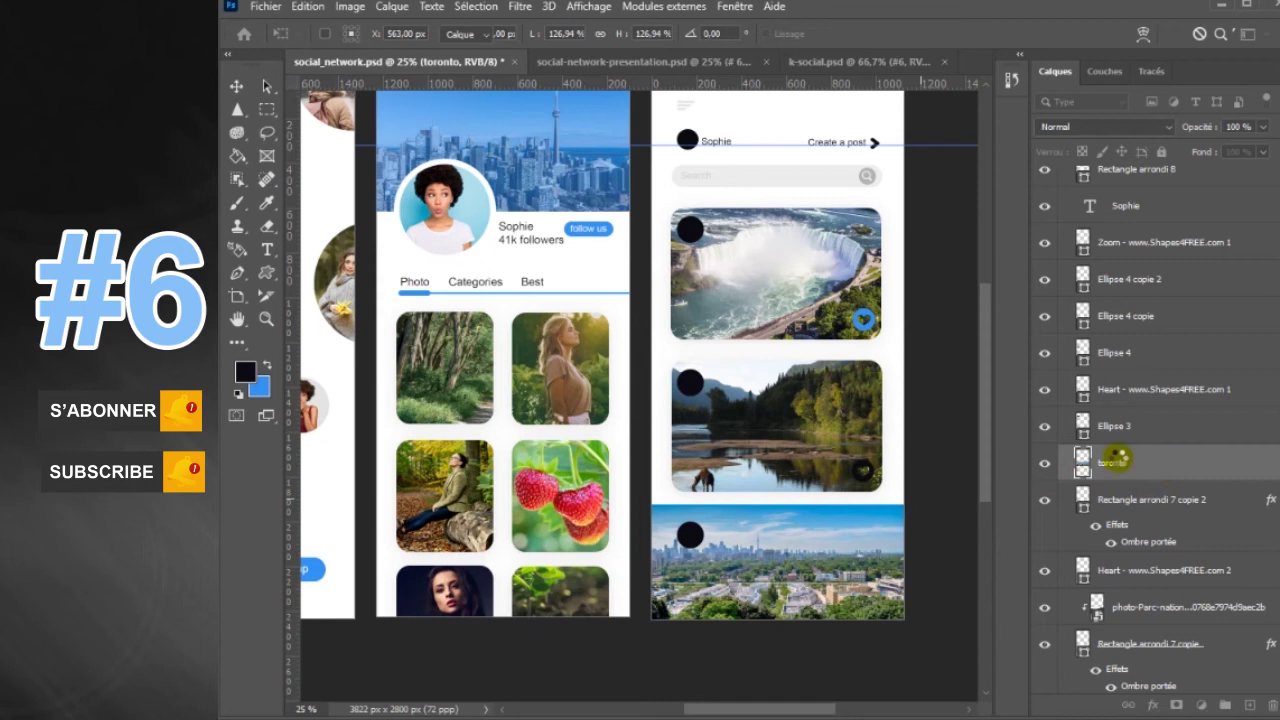
right_click(1125, 460)
click(1210, 355)
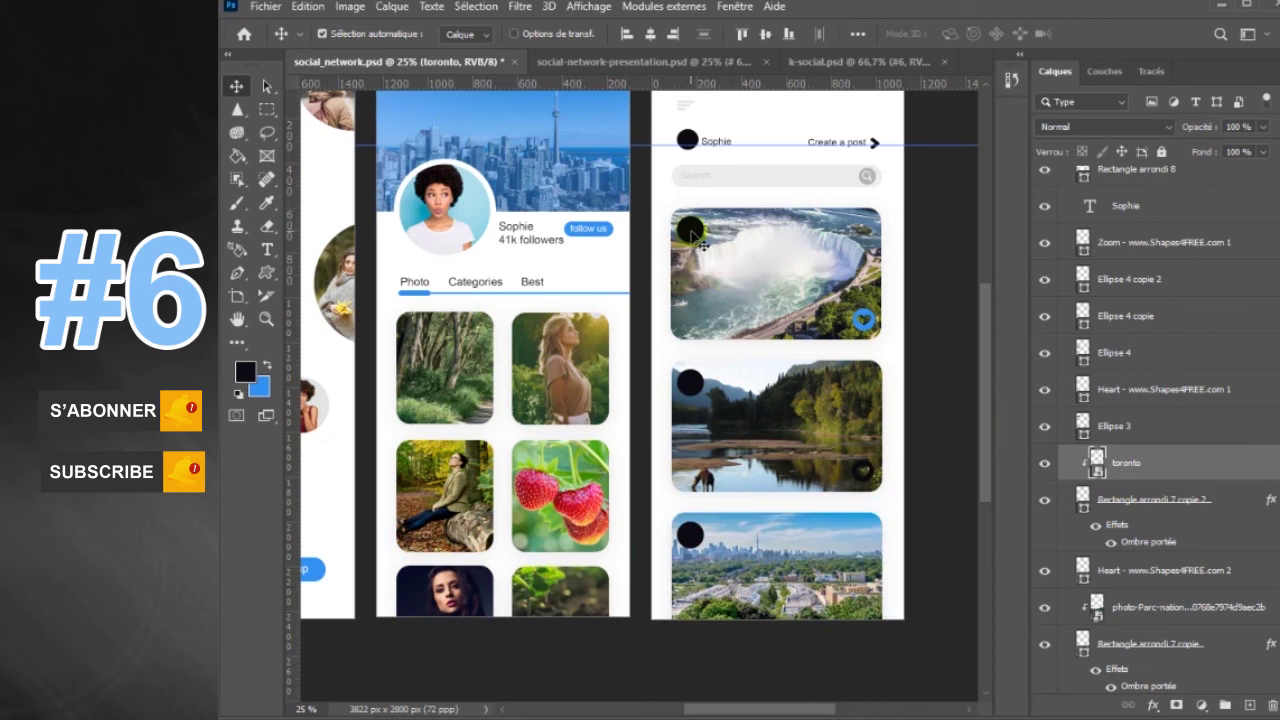
key(ctrl+shift+alt+n)
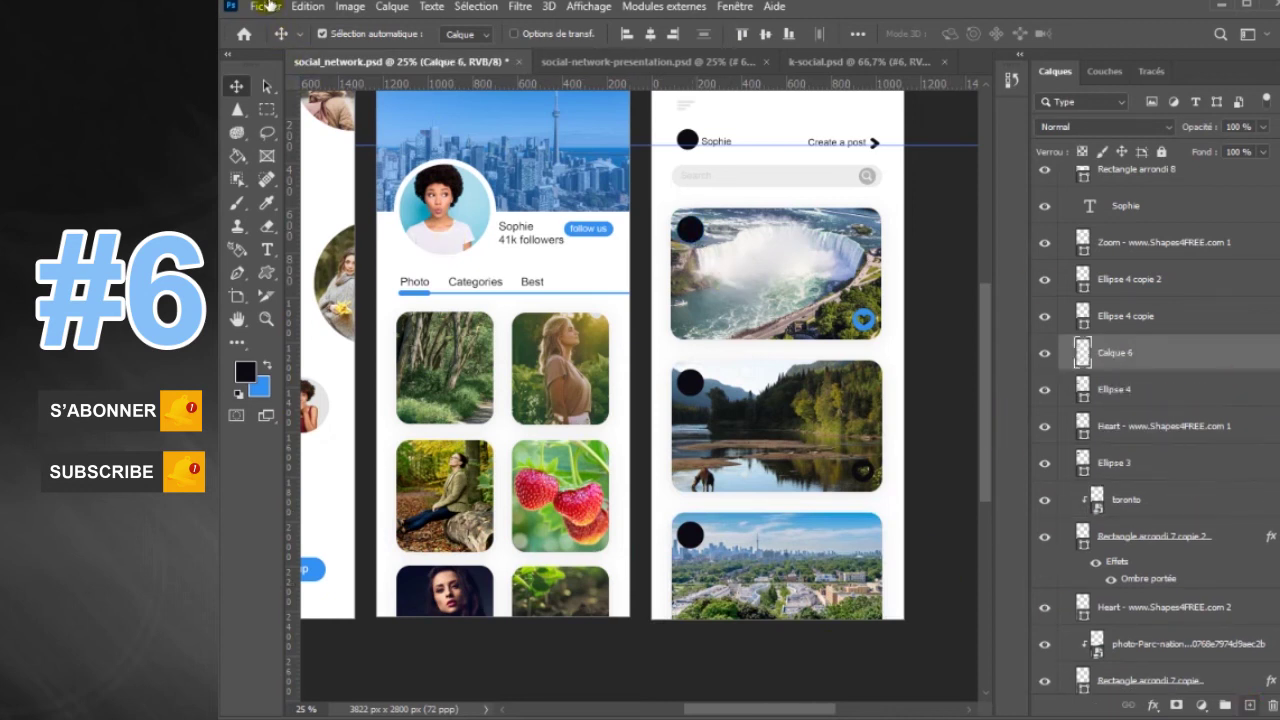
- Place the backpack photo, clip it to the first avatar circle, and resize it to fit
click(268, 6)
click(290, 357)
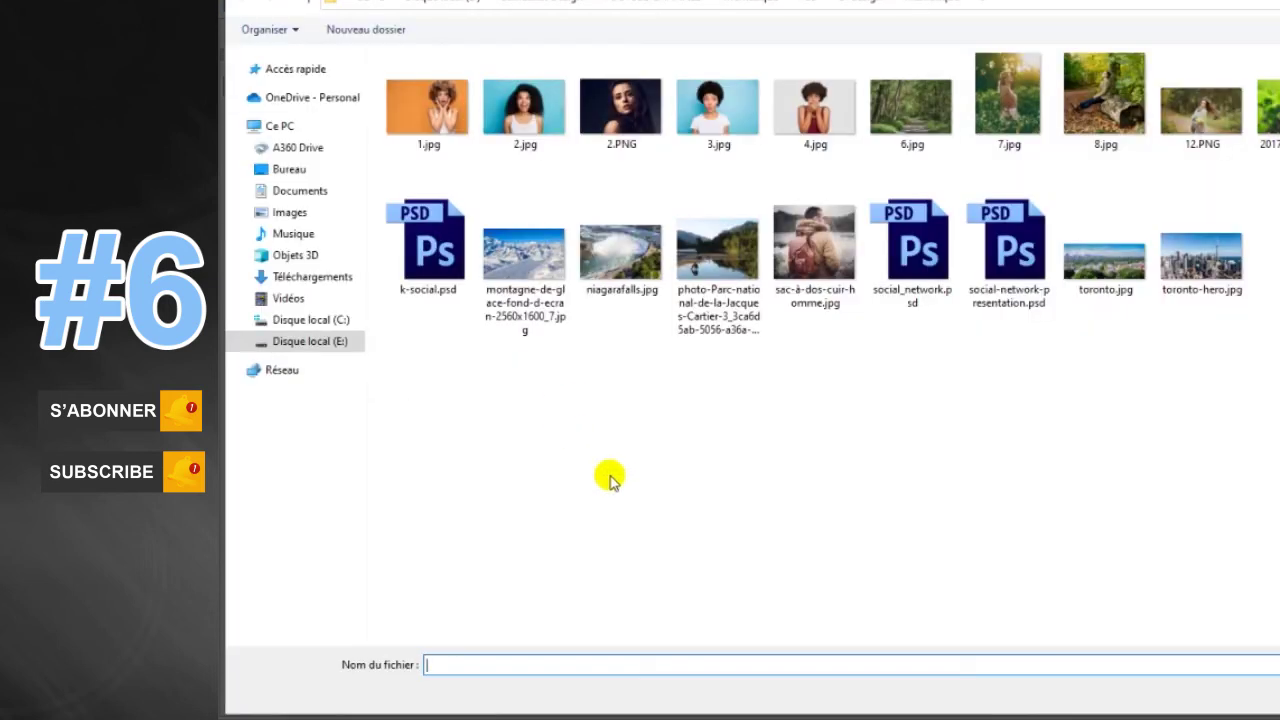
double_click(814, 250)
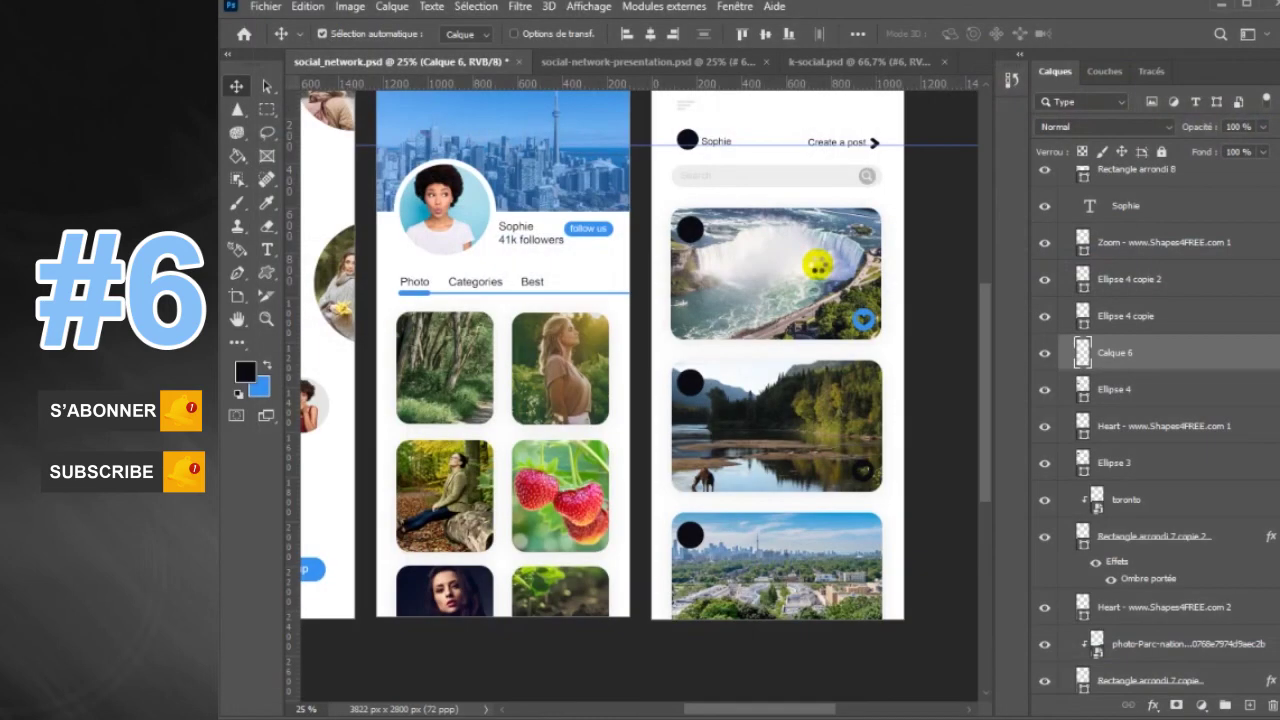
drag(780, 322, 690, 222)
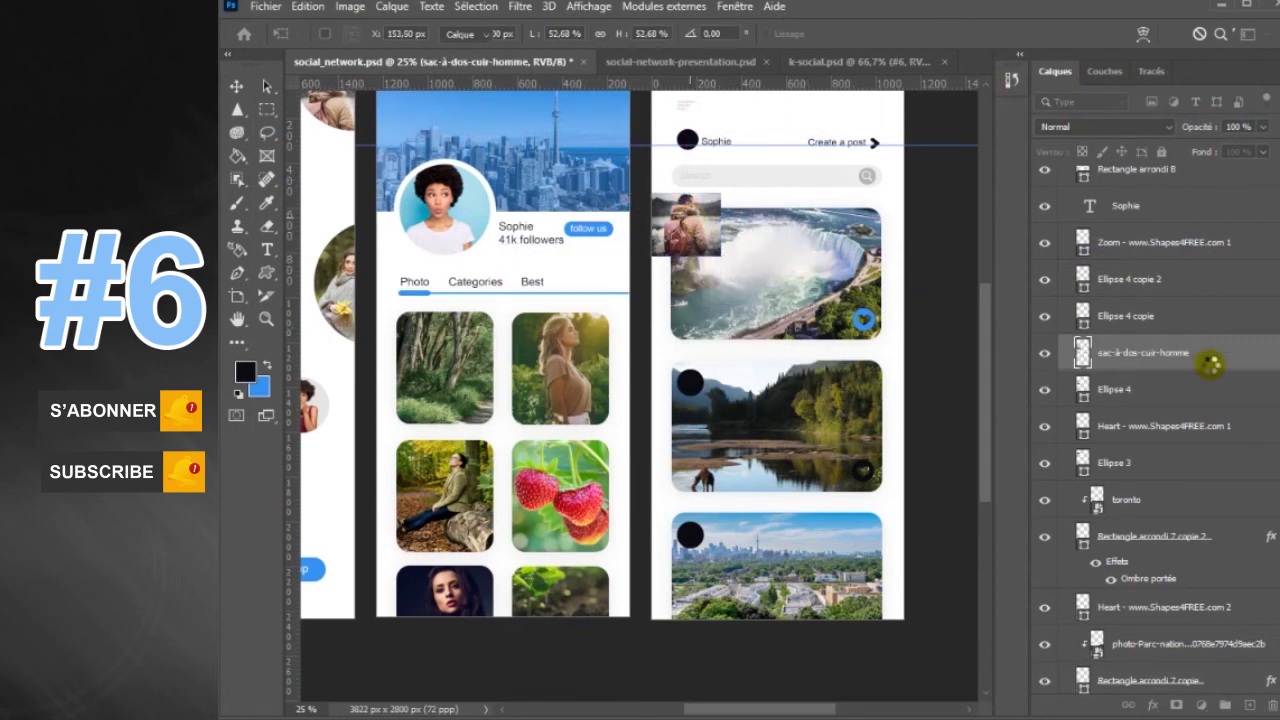
key(Return)
right_click(1205, 365)
click(1200, 388)
mouse_move(715, 245)
mouse_down()
mouse_move(705, 268)
mouse_move(686, 222)
mouse_up()
key(ctrl+t)
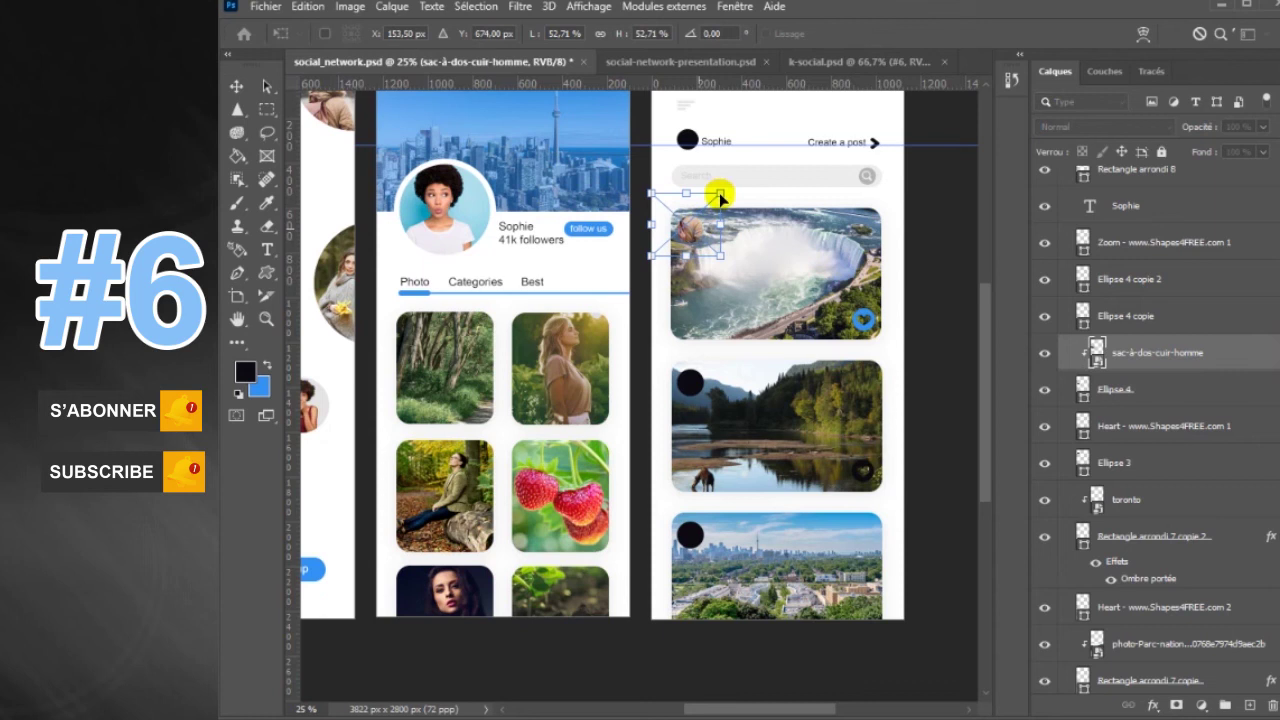
drag(720, 194, 700, 228)
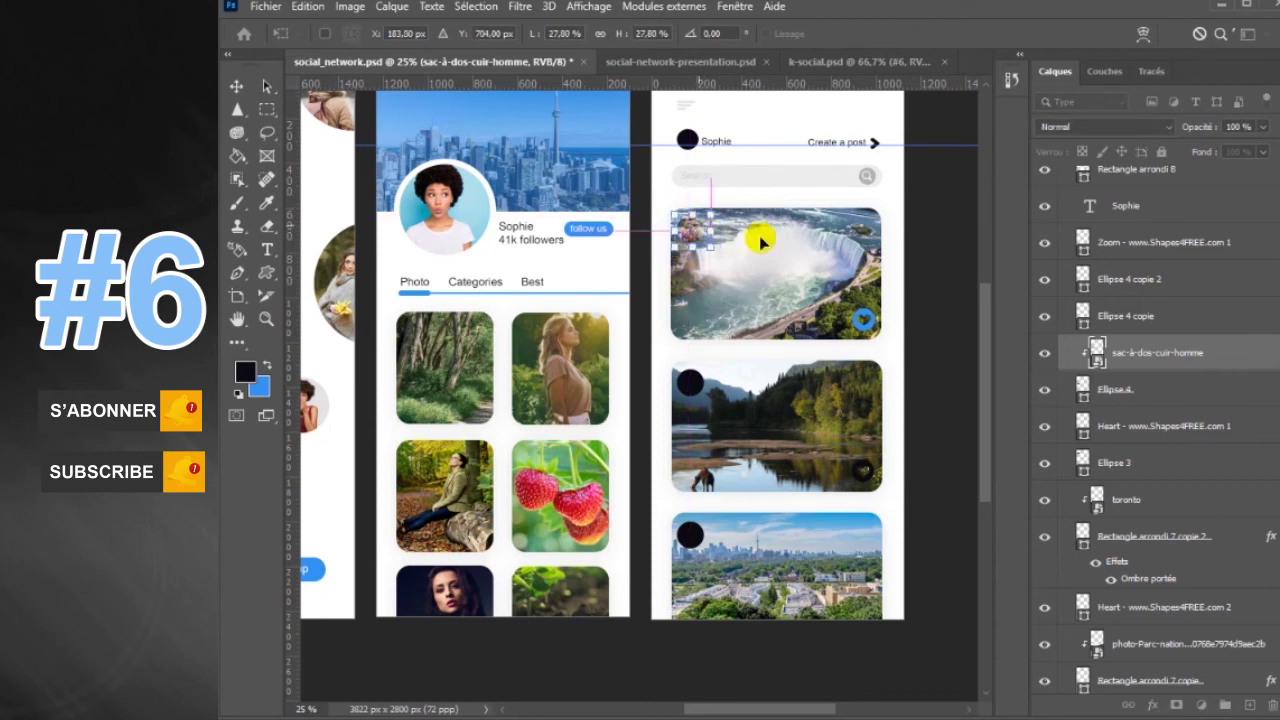
click(1180, 390)
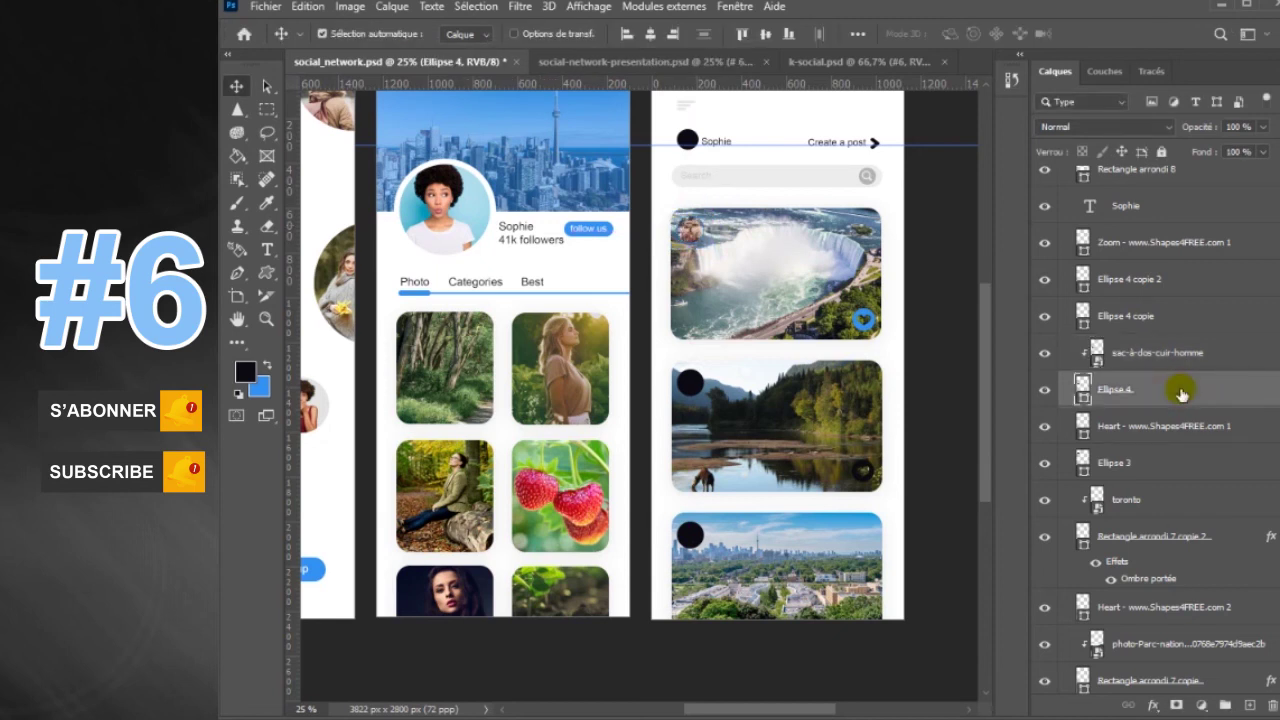
- Give the avatar circle a semi-transparent white 13 px stroke, then add a layer above Ellipse 4 copie
double_click(1180, 390)
click(1226, 382)
click(1200, 135)
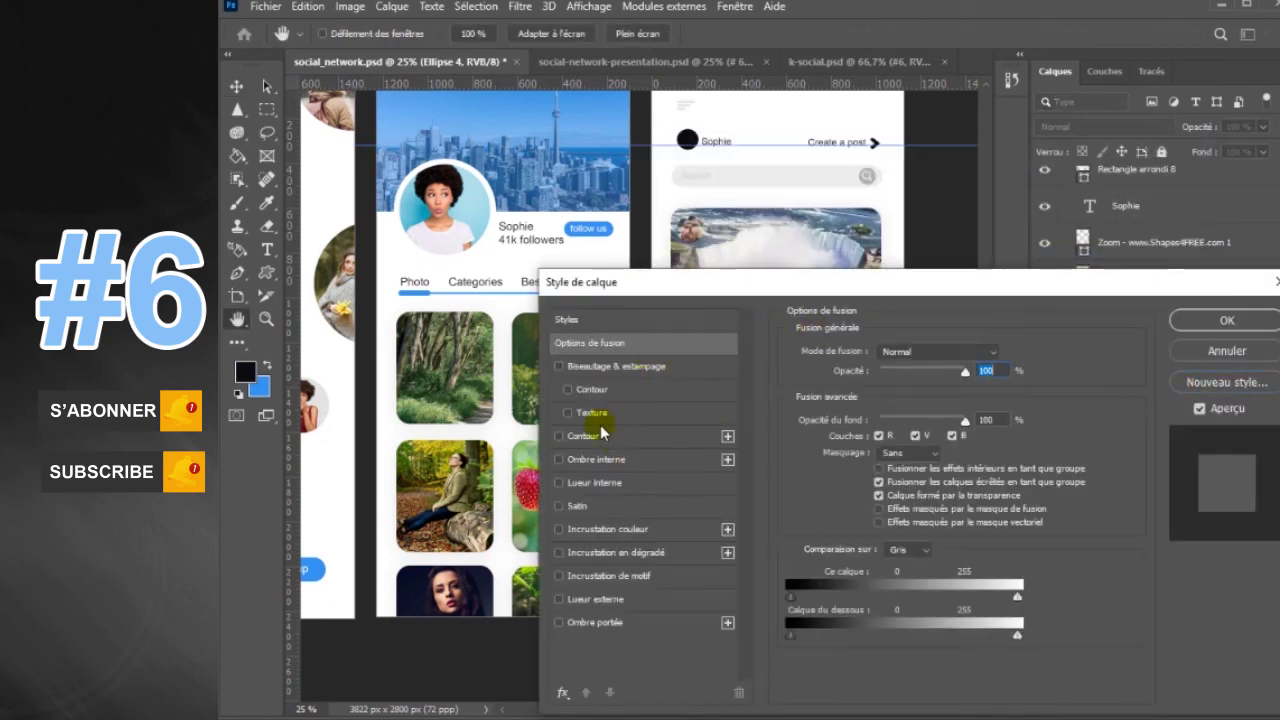
click(583, 436)
drag(886, 350, 893, 350)
drag(966, 411, 956, 414)
click(1227, 320)
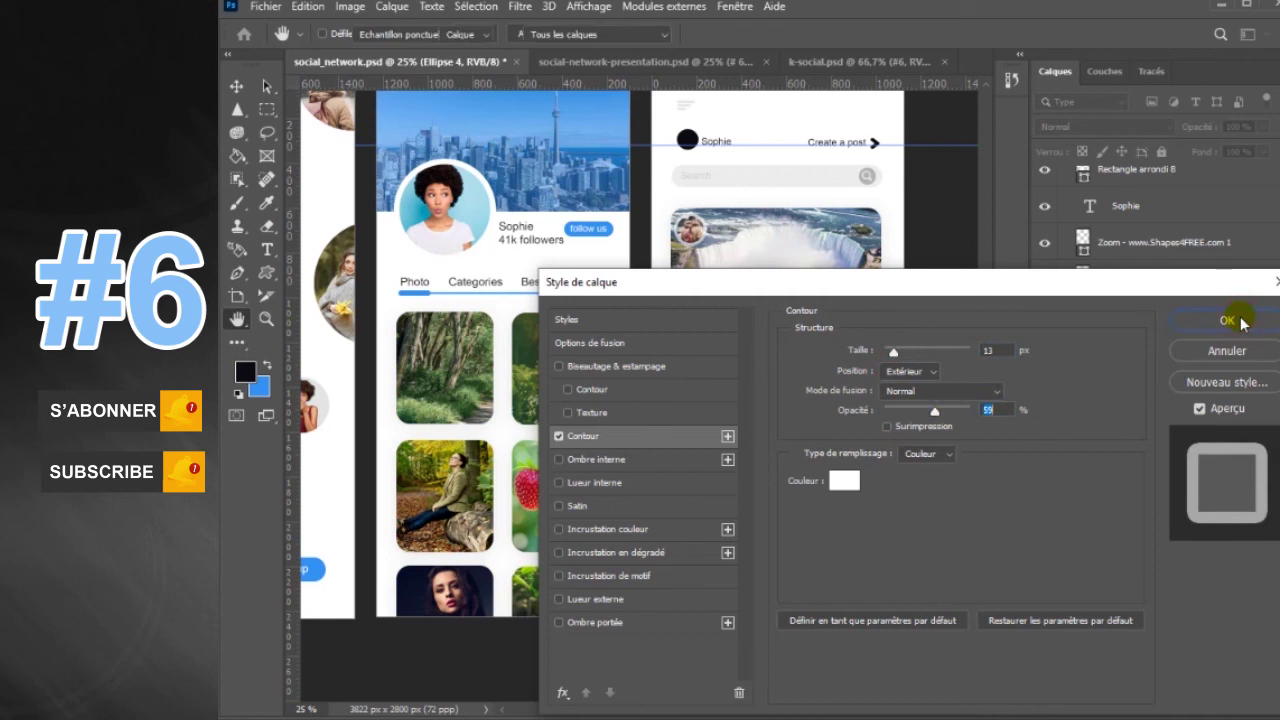
click(690, 383)
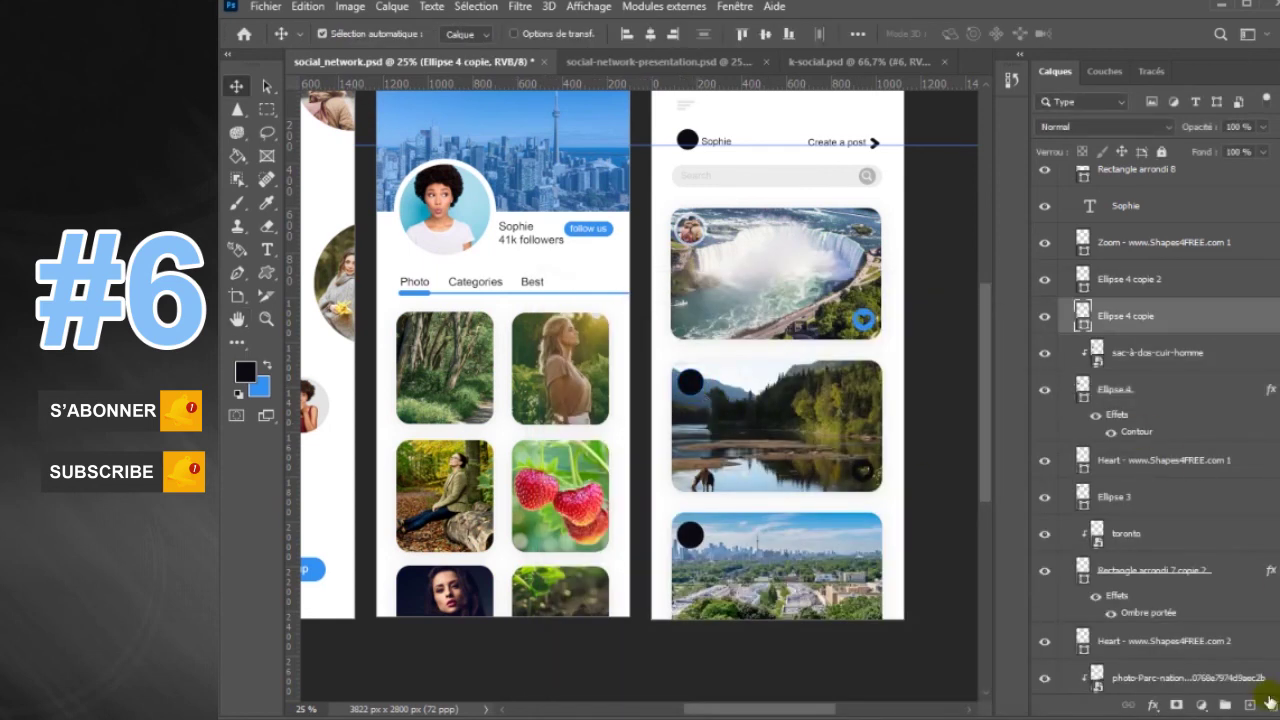
click(1250, 705)
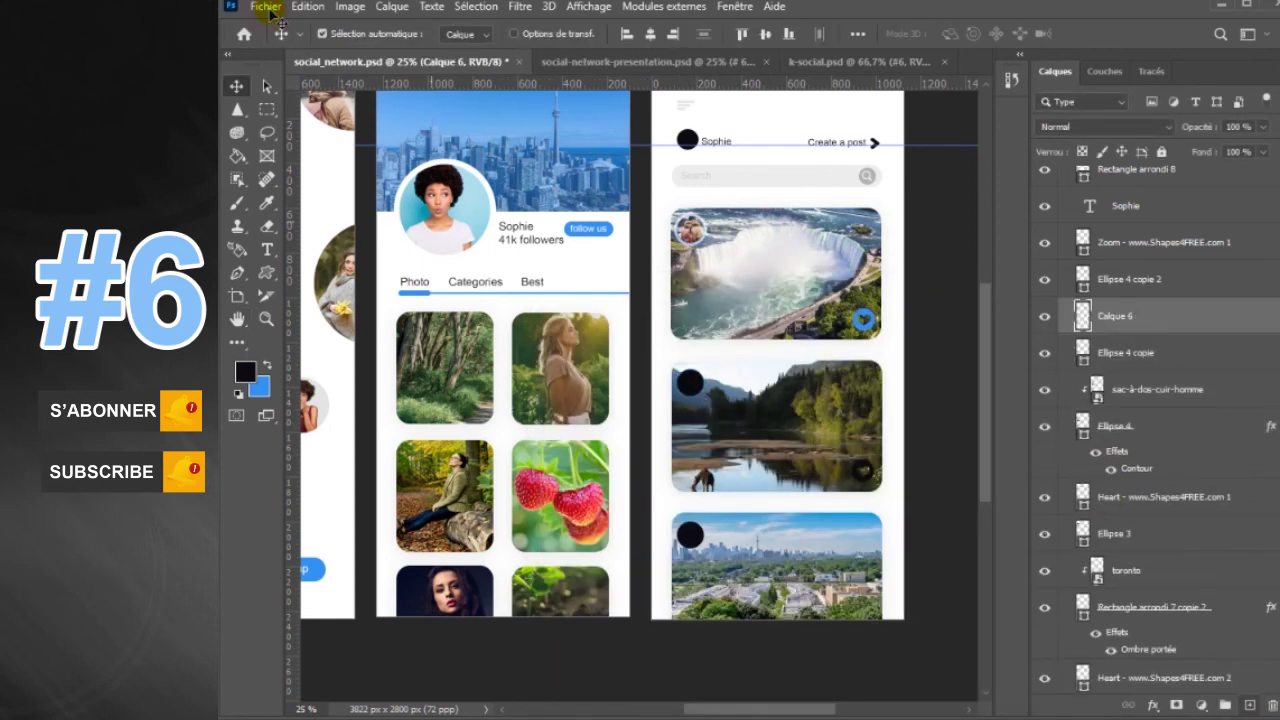
- Place the 2.jpg portrait at 57% over the lake post's avatar and clip it to the circle
click(266, 7)
click(724, 444)
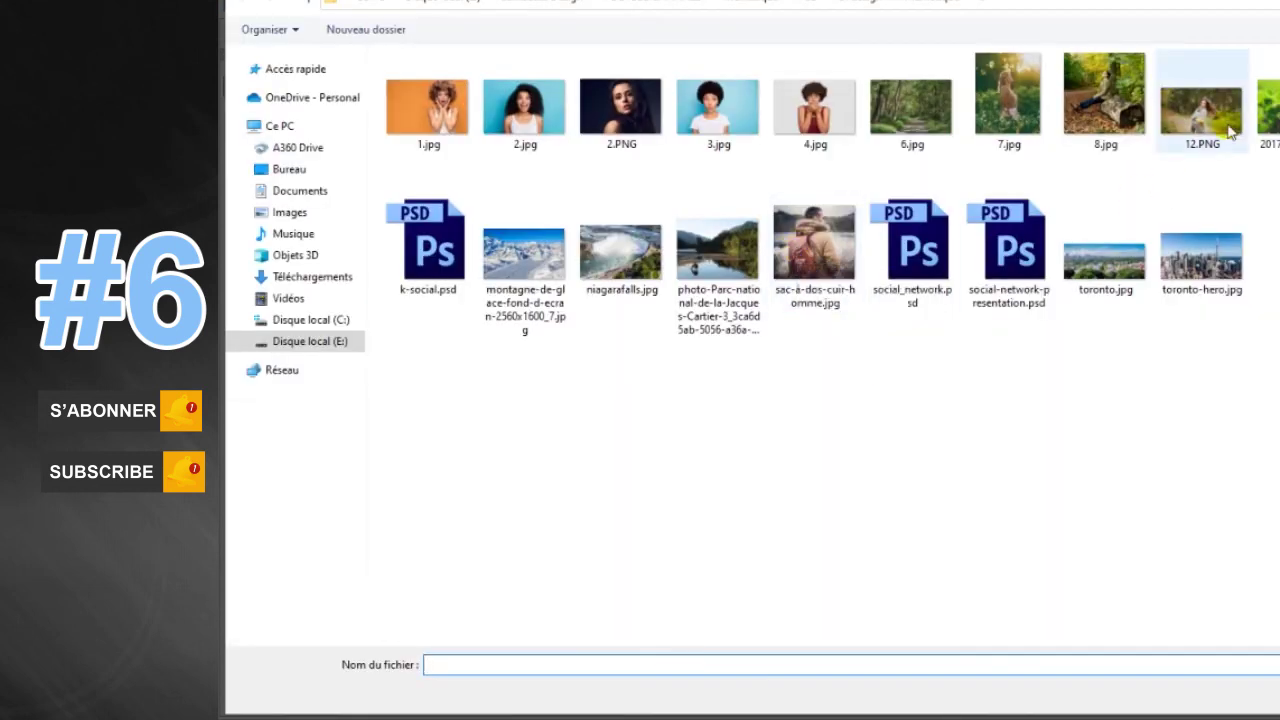
click(537, 125)
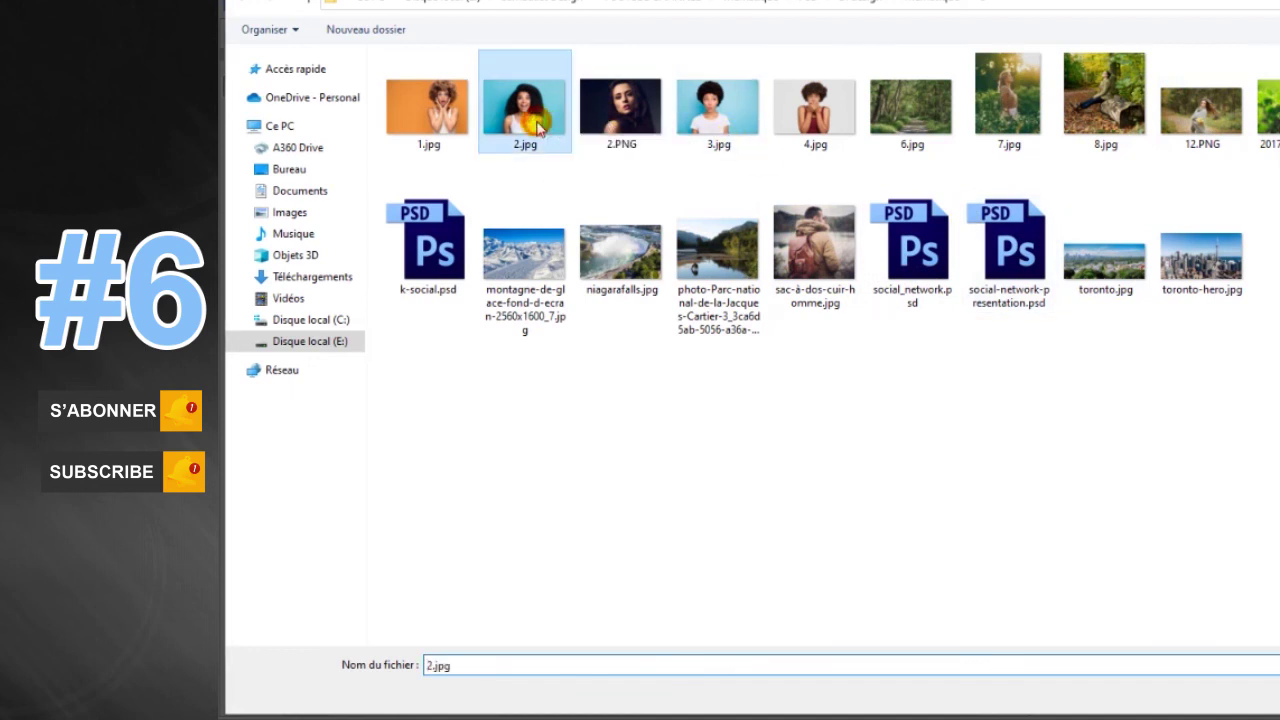
double_click(537, 125)
mouse_move(810, 350)
mouse_down()
mouse_move(687, 381)
mouse_move(716, 362)
mouse_up()
key(Return)
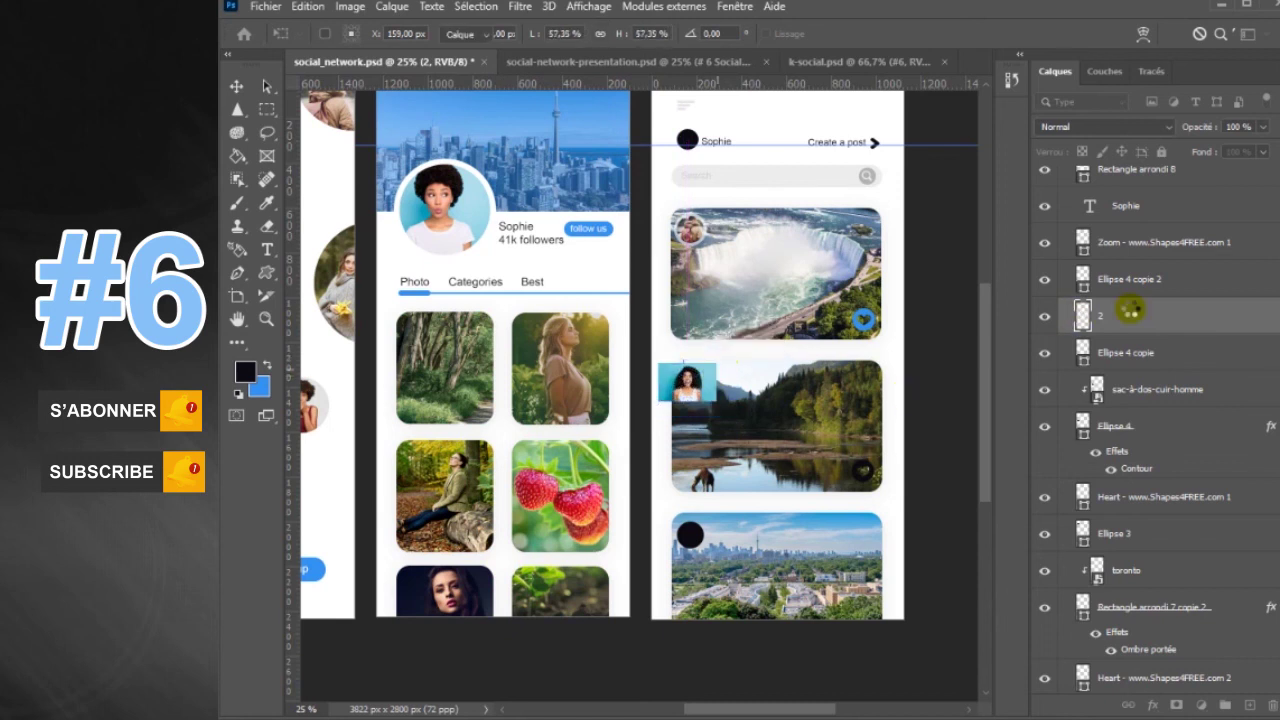
right_click(1128, 312)
click(1196, 357)
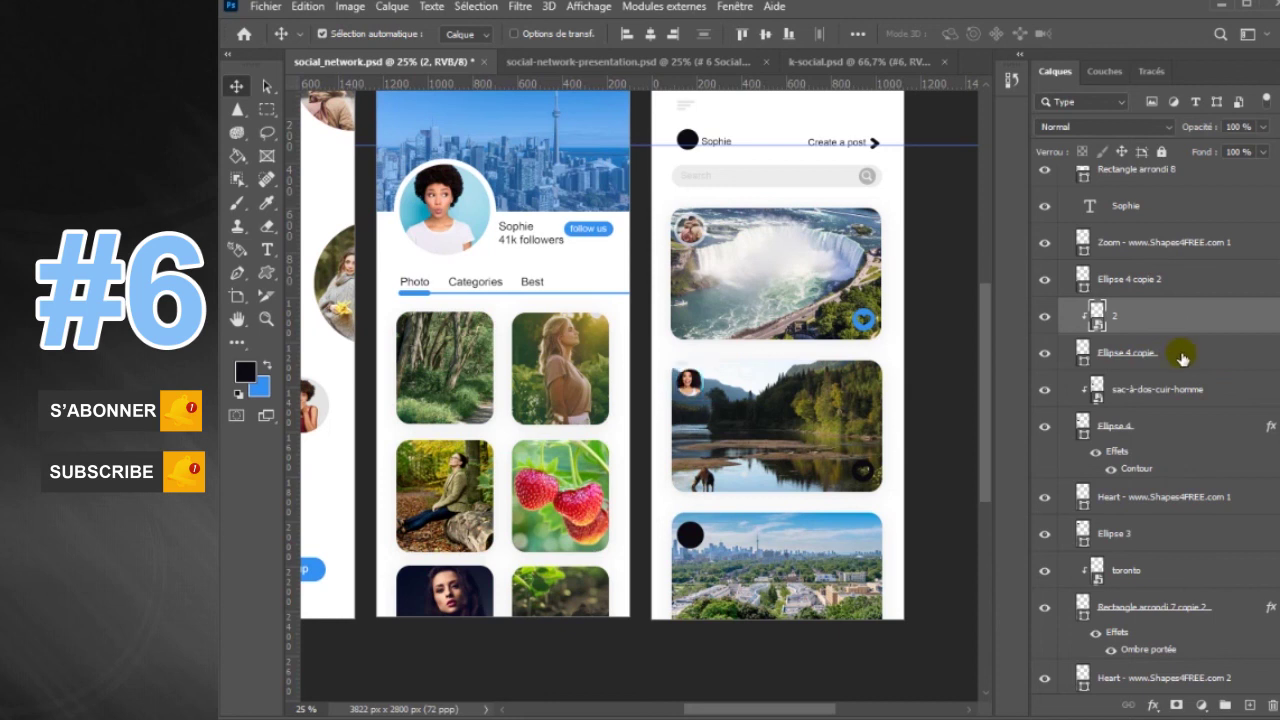
click(1177, 362)
- Give the Ellipse 4 copie circle a white stroke
click(1205, 360)
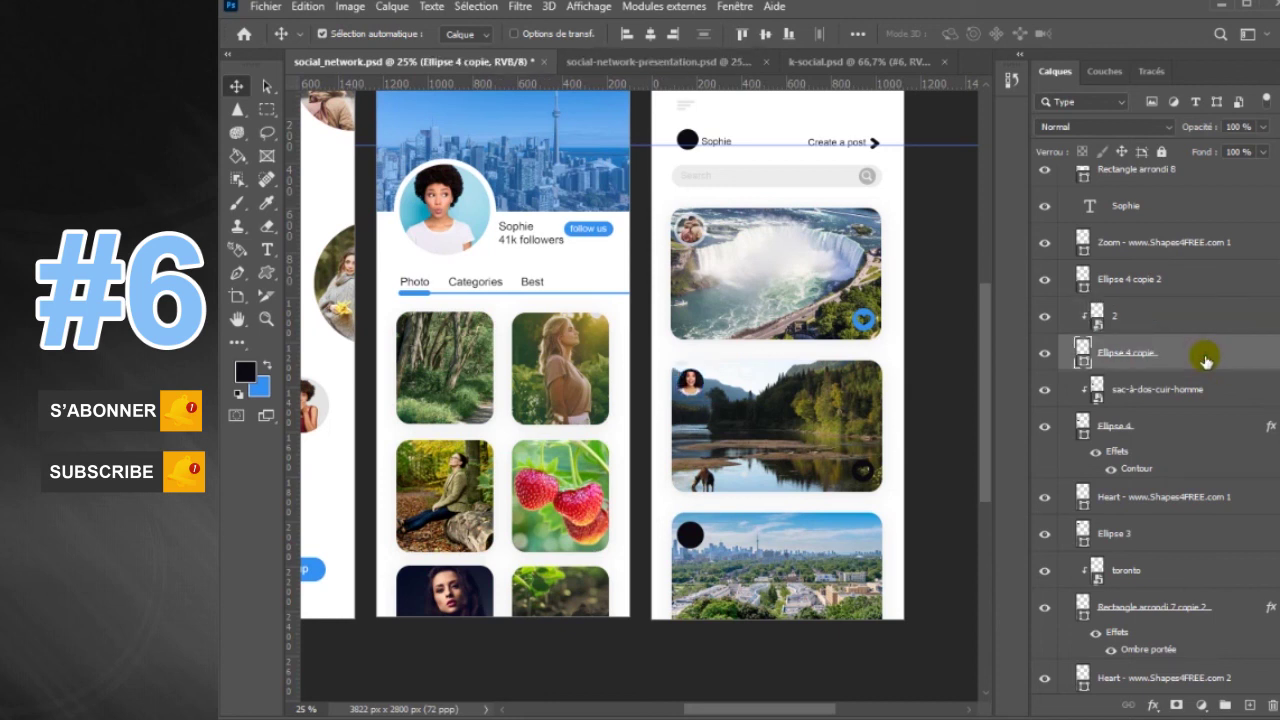
double_click(1185, 360)
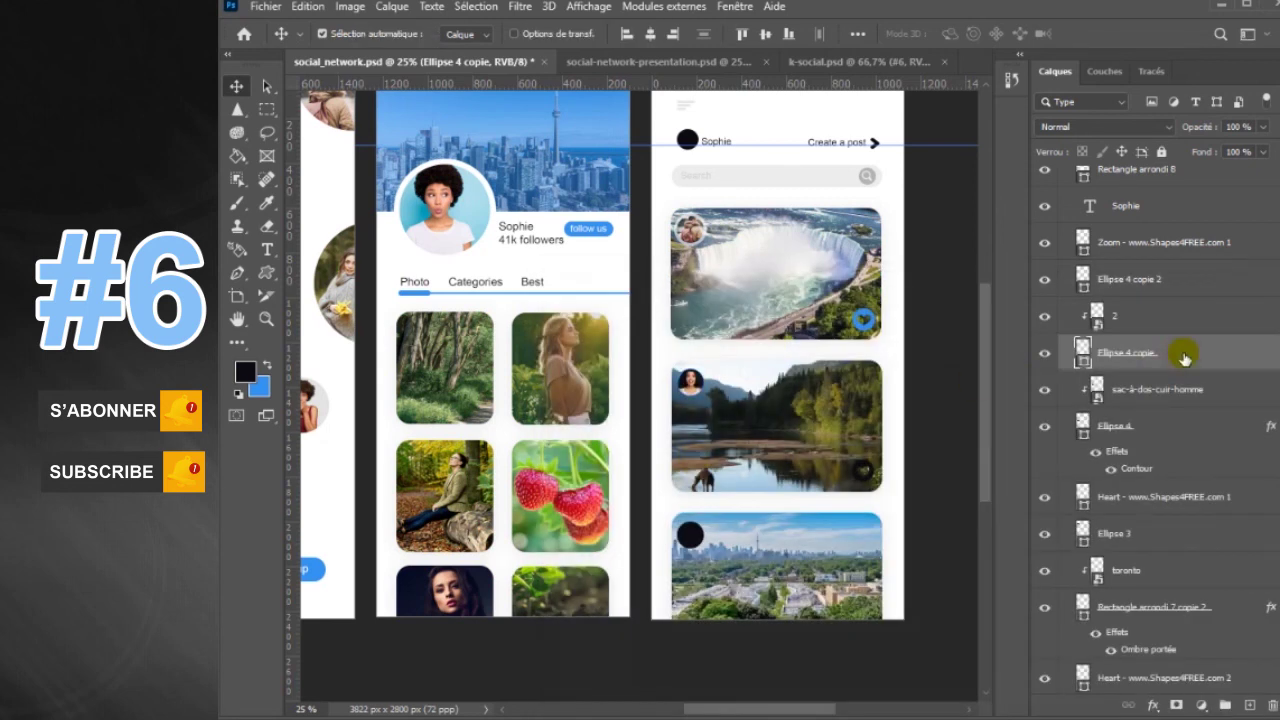
double_click(1153, 353)
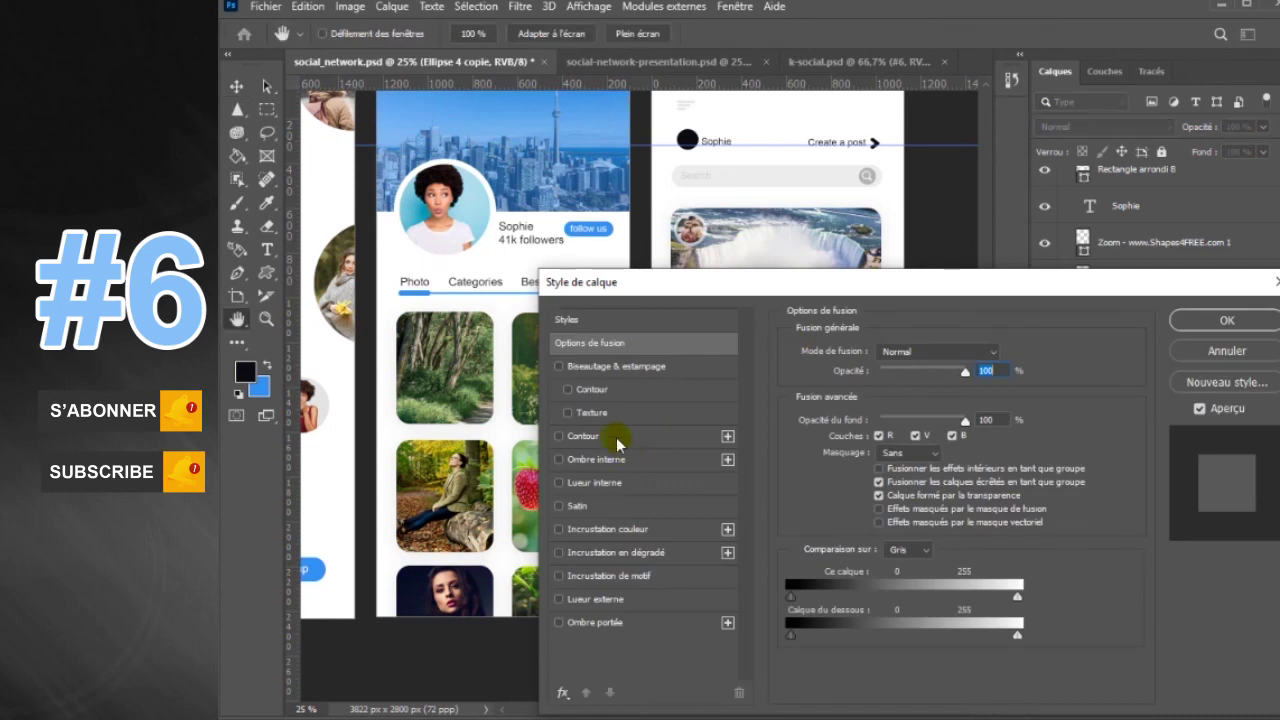
click(609, 436)
drag(749, 283, 728, 408)
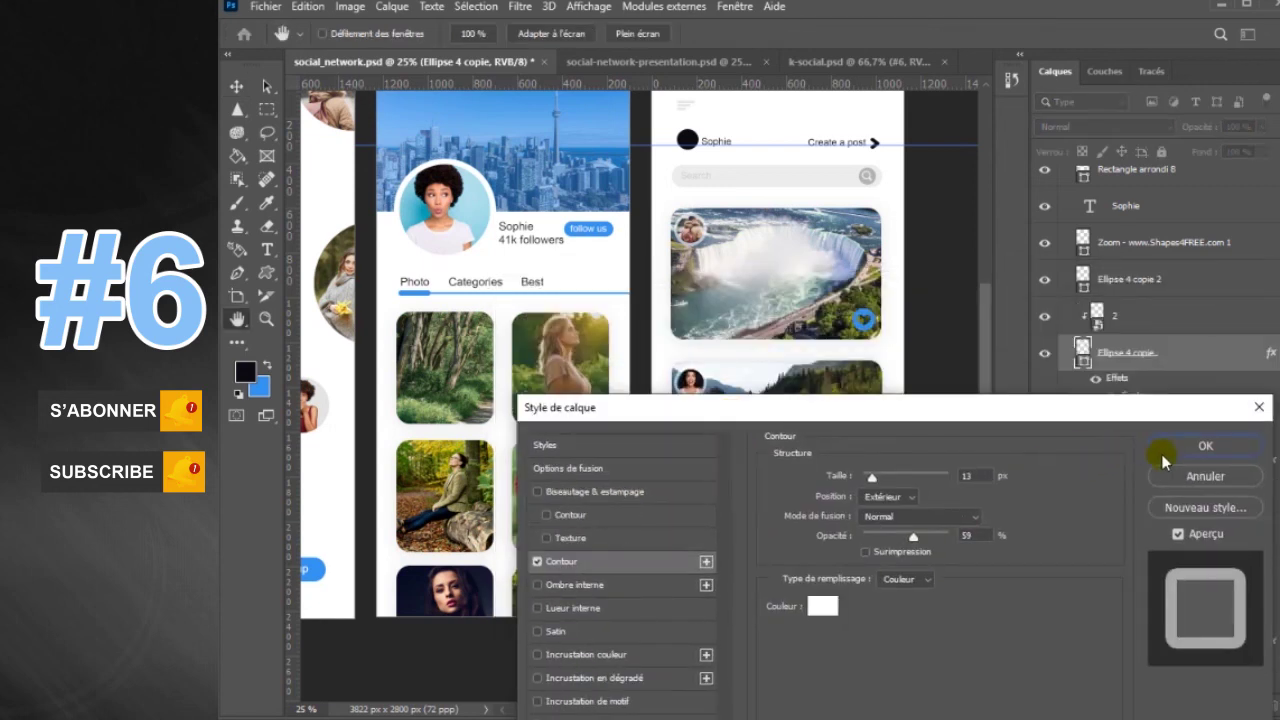
click(1185, 446)
- Add a new empty layer above Ellipse 4 copie 2 and begin placing another embedded image
click(1130, 279)
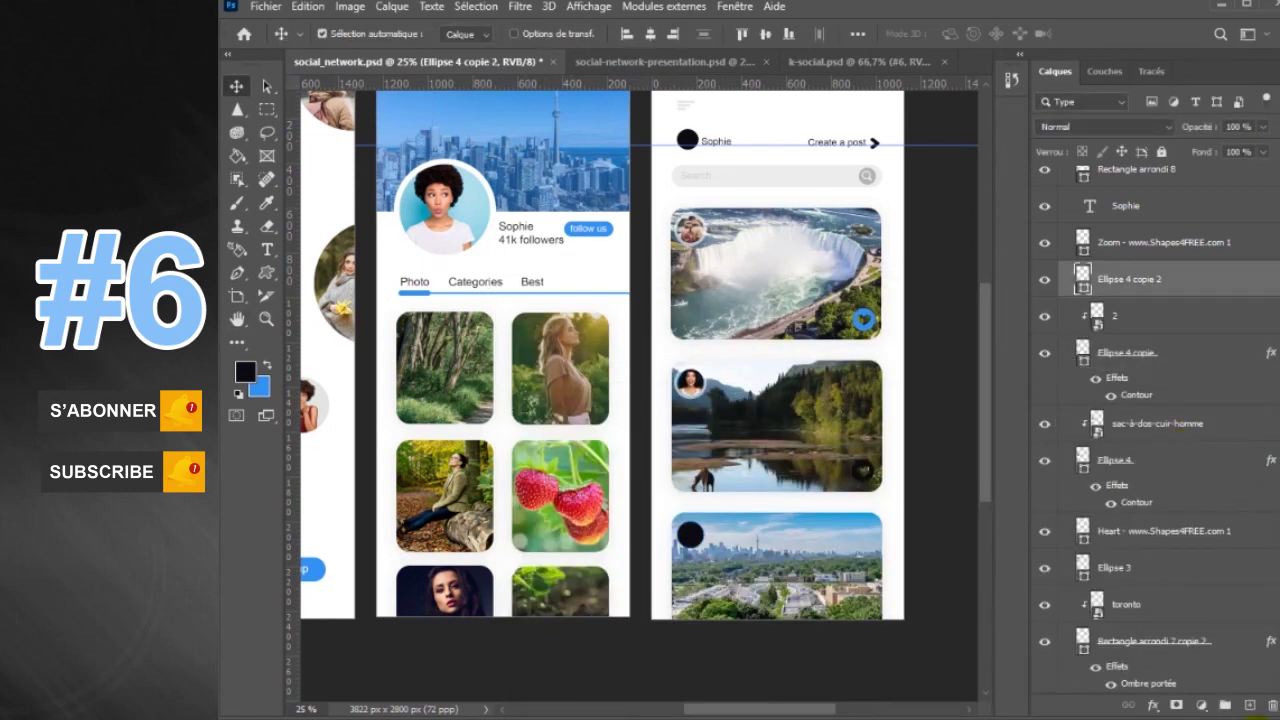
click(1249, 705)
click(265, 6)
click(300, 358)
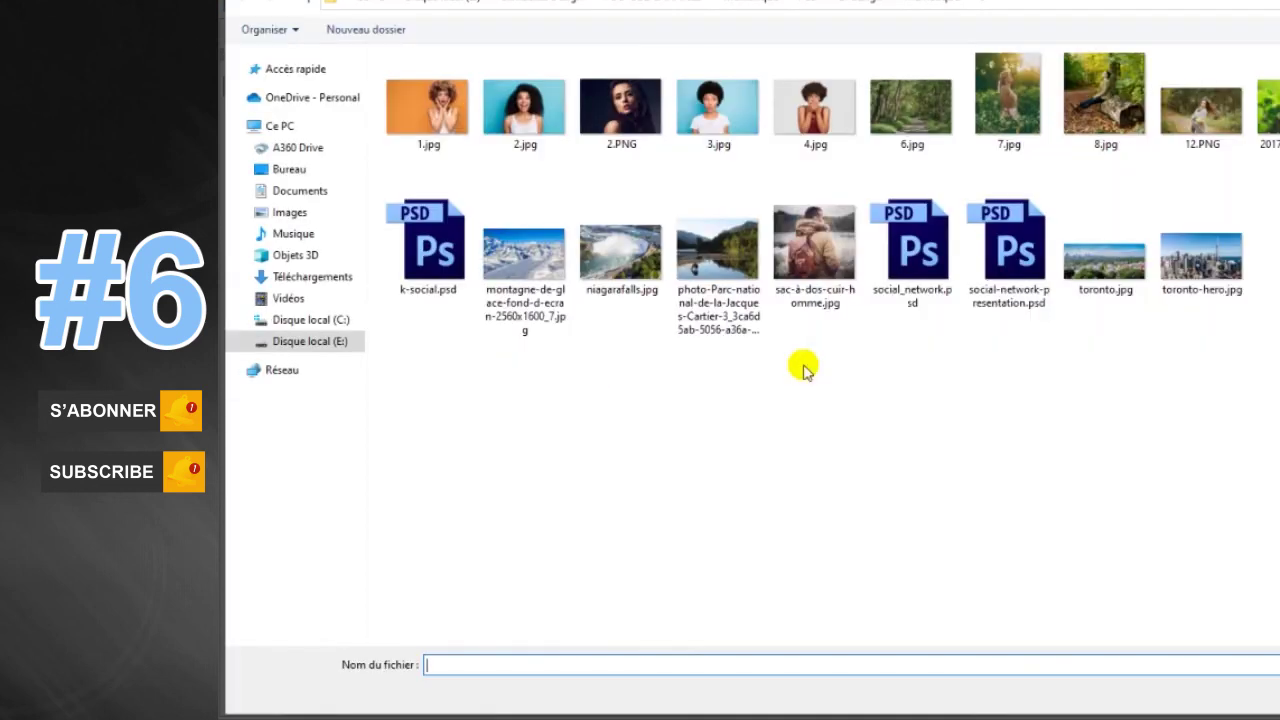
- Place the 2.PNG portrait on the Toronto avatar and clip it to Ellipse 4 copie 2
double_click(630, 124)
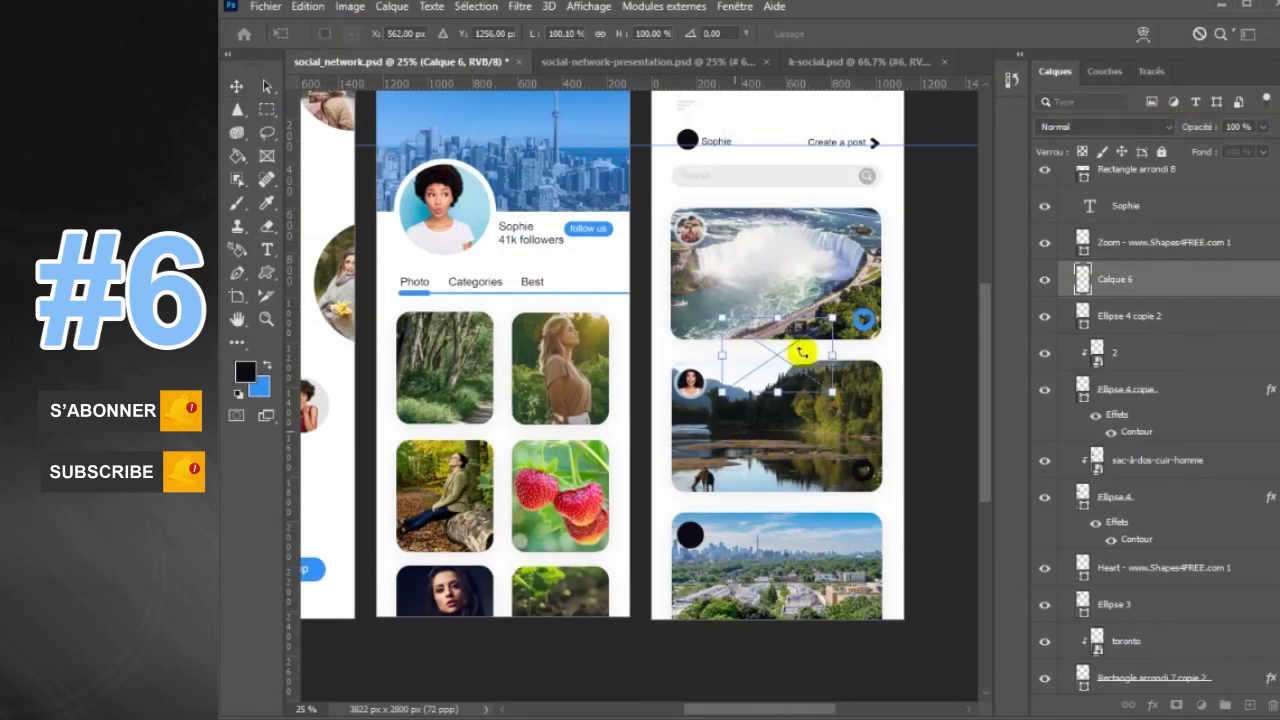
mouse_move(808, 355)
mouse_down()
mouse_move(745, 553)
mouse_move(706, 527)
mouse_up()
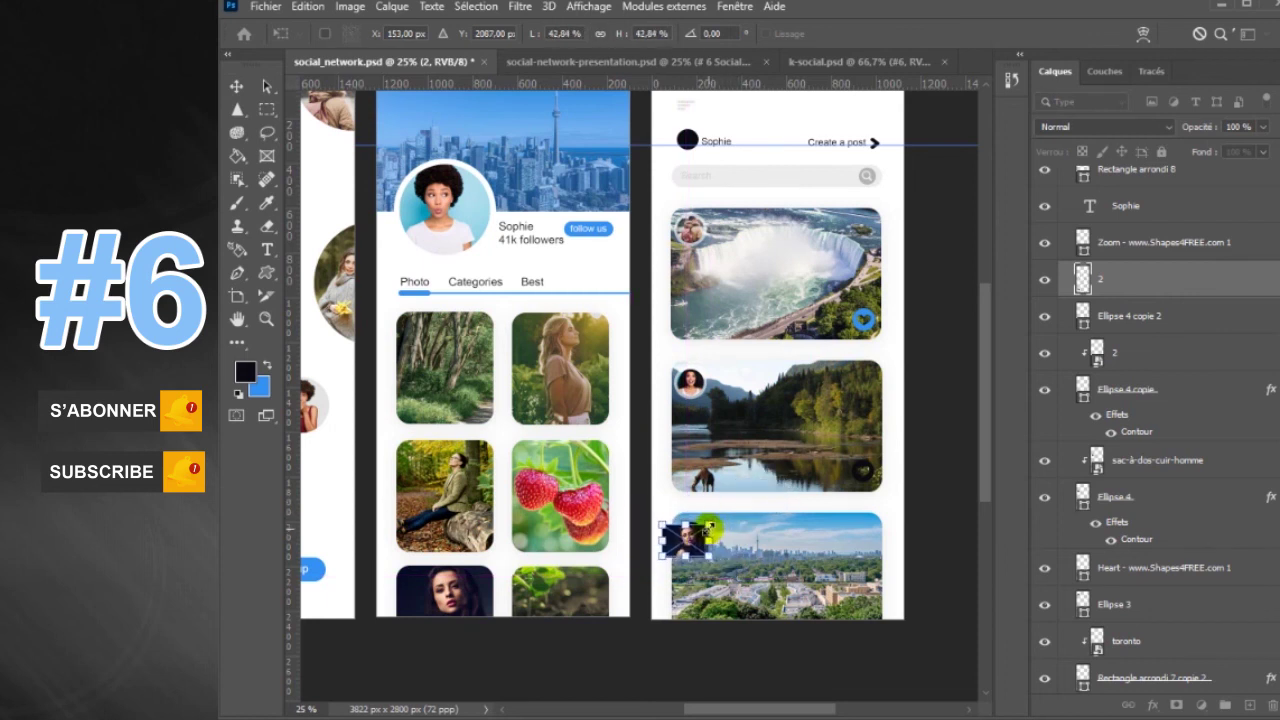
key(Return)
drag(698, 535, 703, 540)
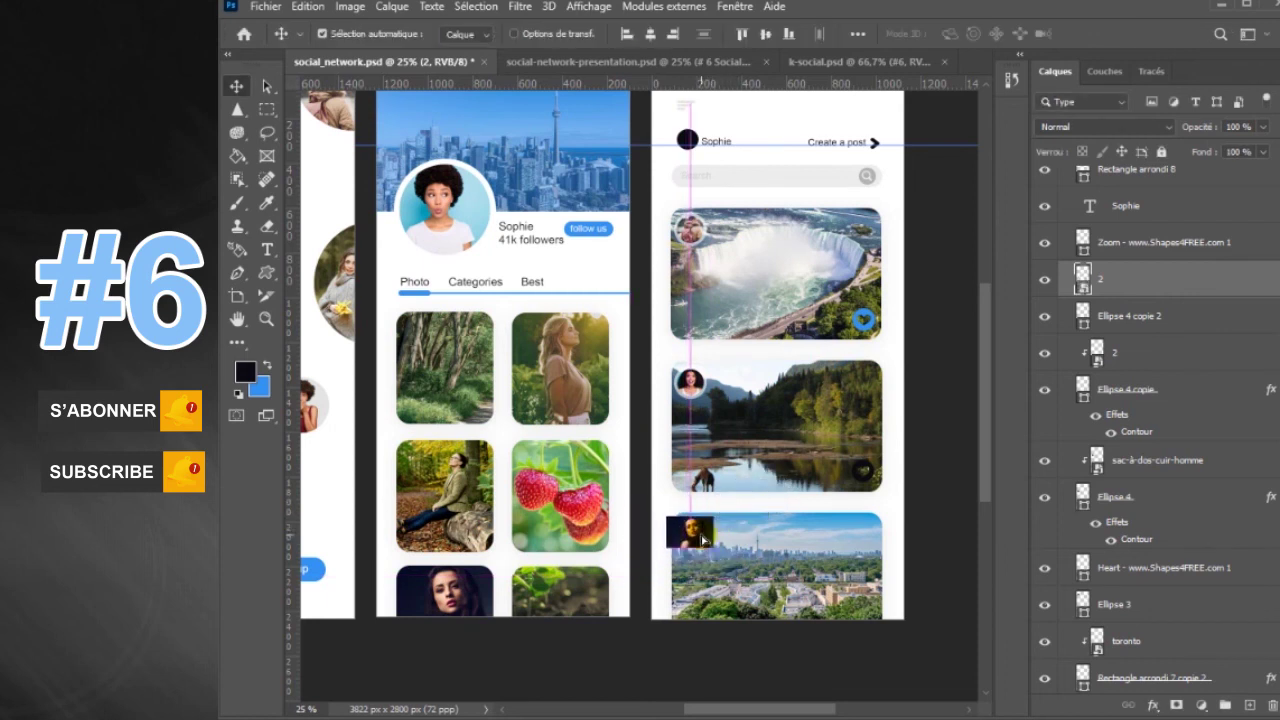
click(1147, 283)
right_click(1147, 283)
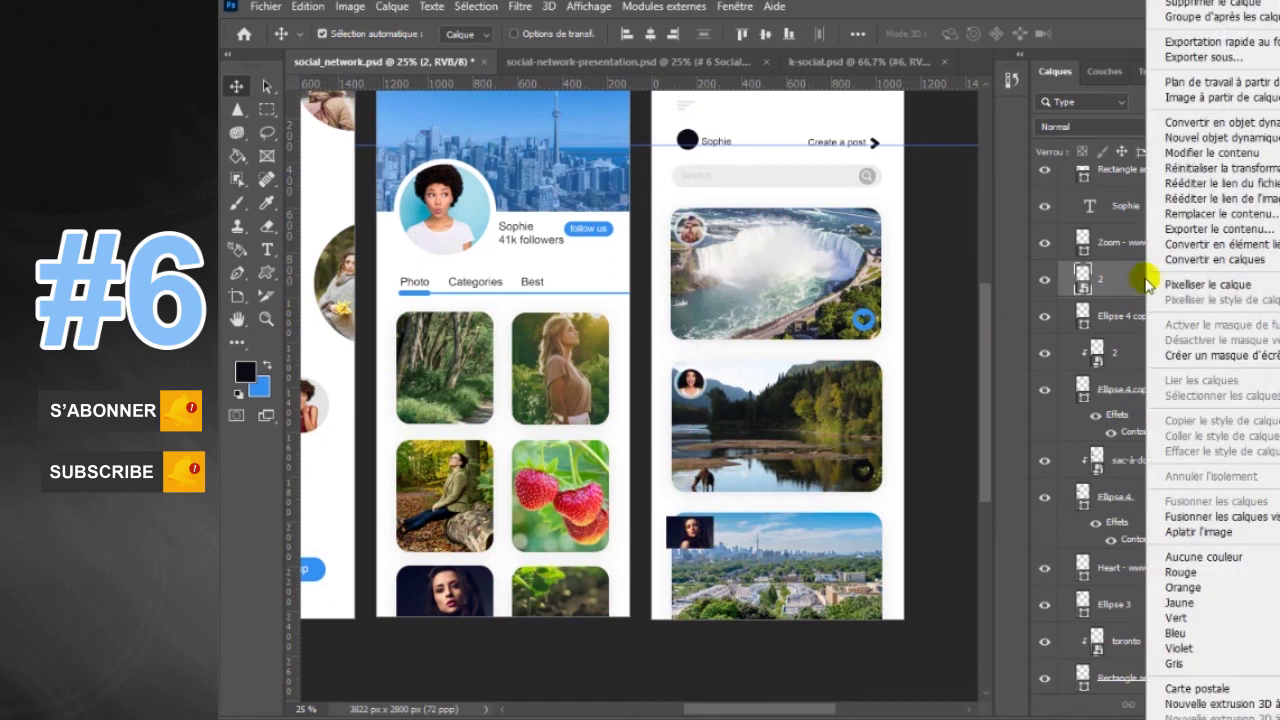
click(1195, 355)
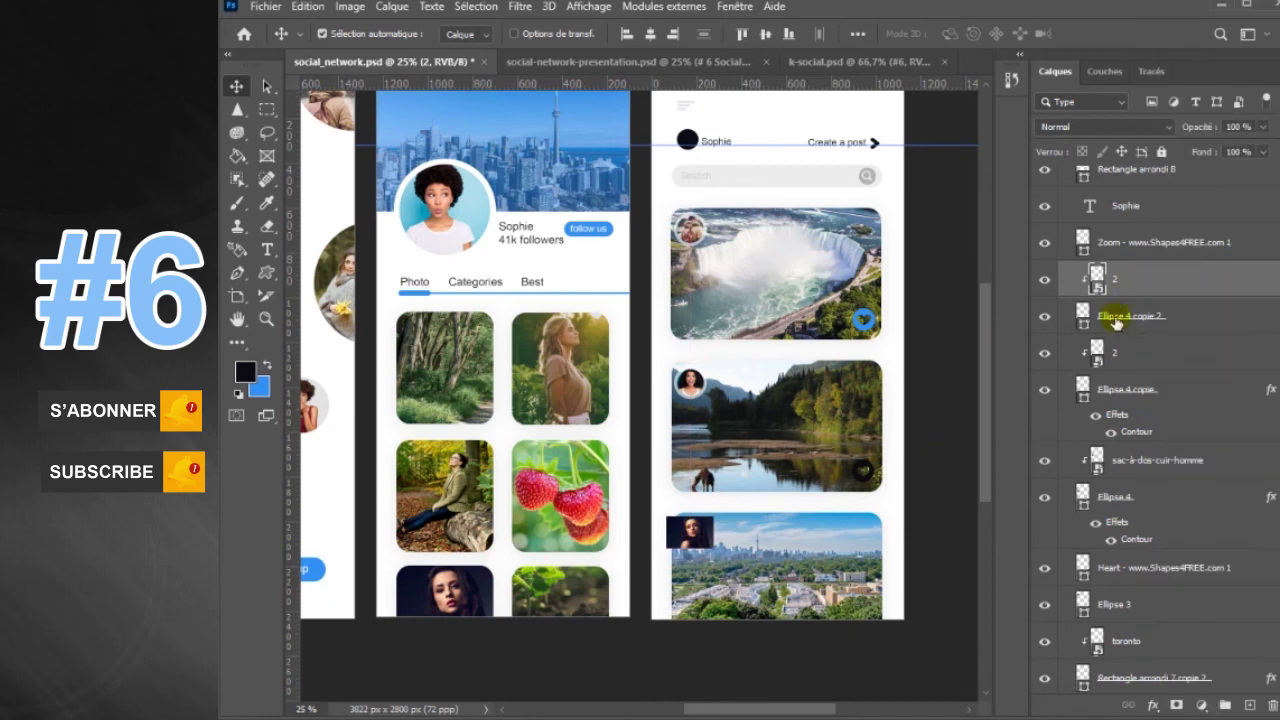
- Add a white stroke to the Ellipse 4 copie 2 circle
click(1190, 321)
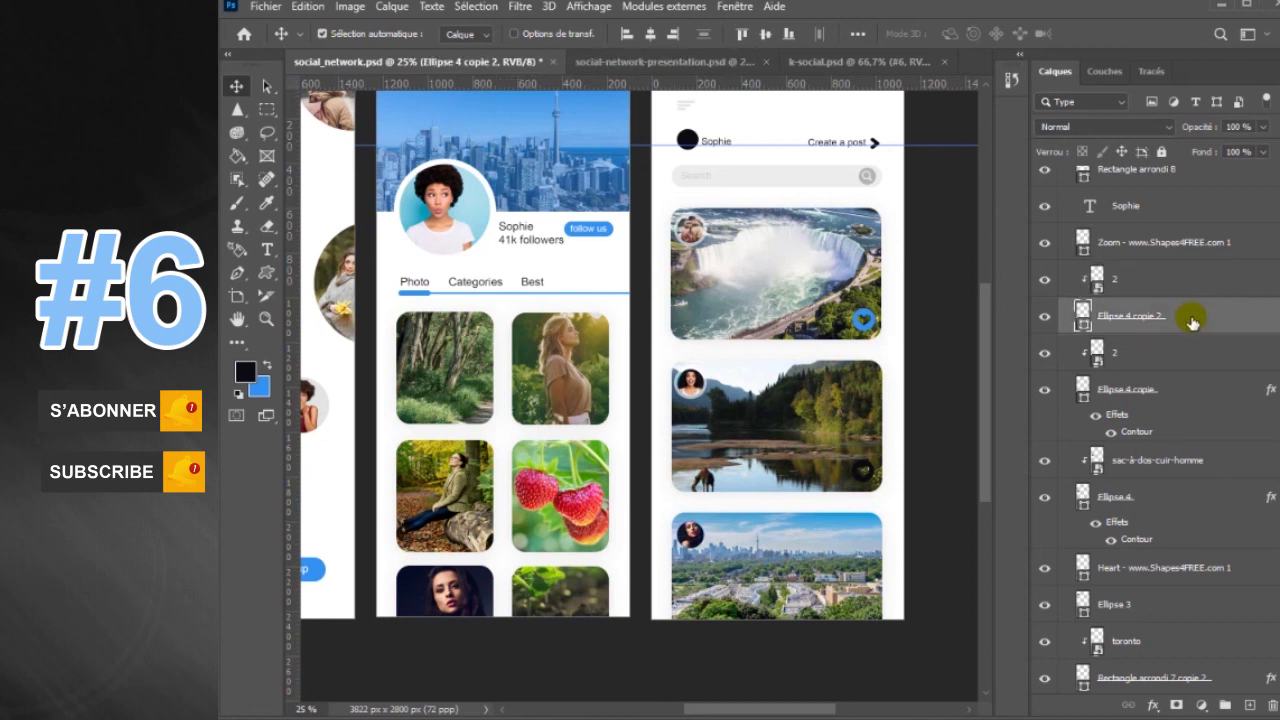
double_click(1208, 327)
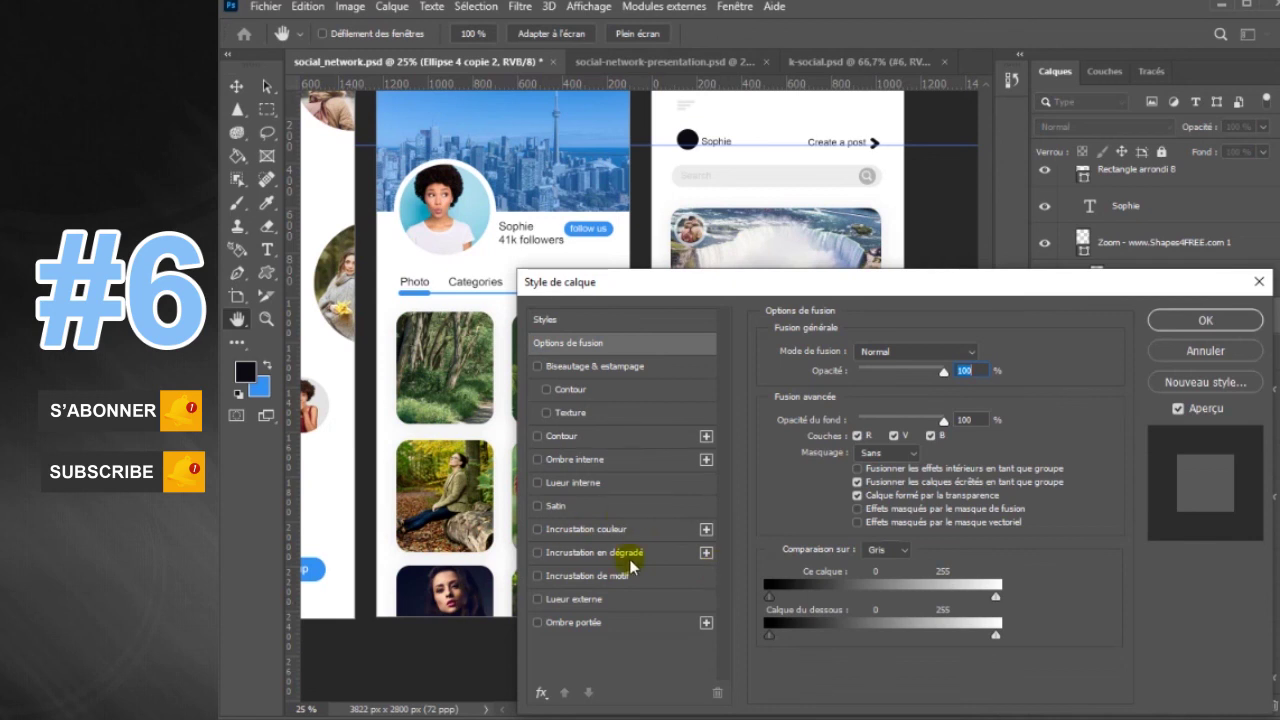
click(662, 436)
click(1180, 318)
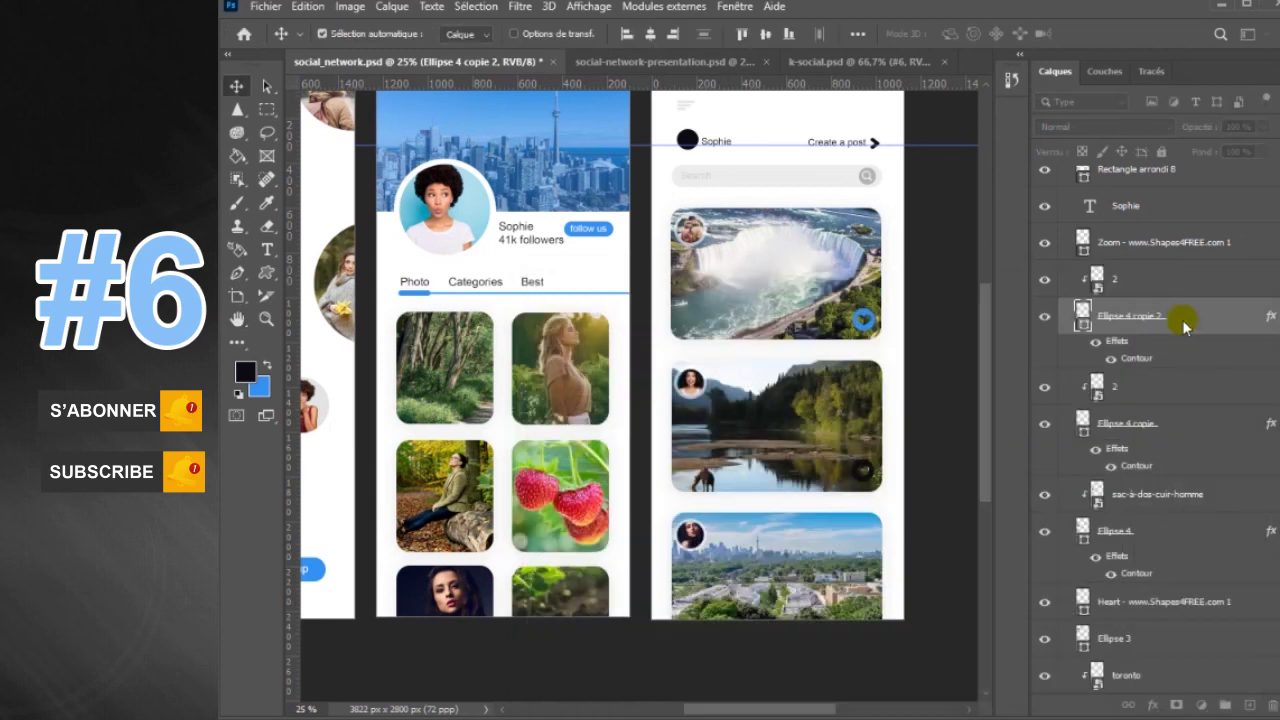
- Lock all on the photo-Parc lake photo layer
click(870, 468)
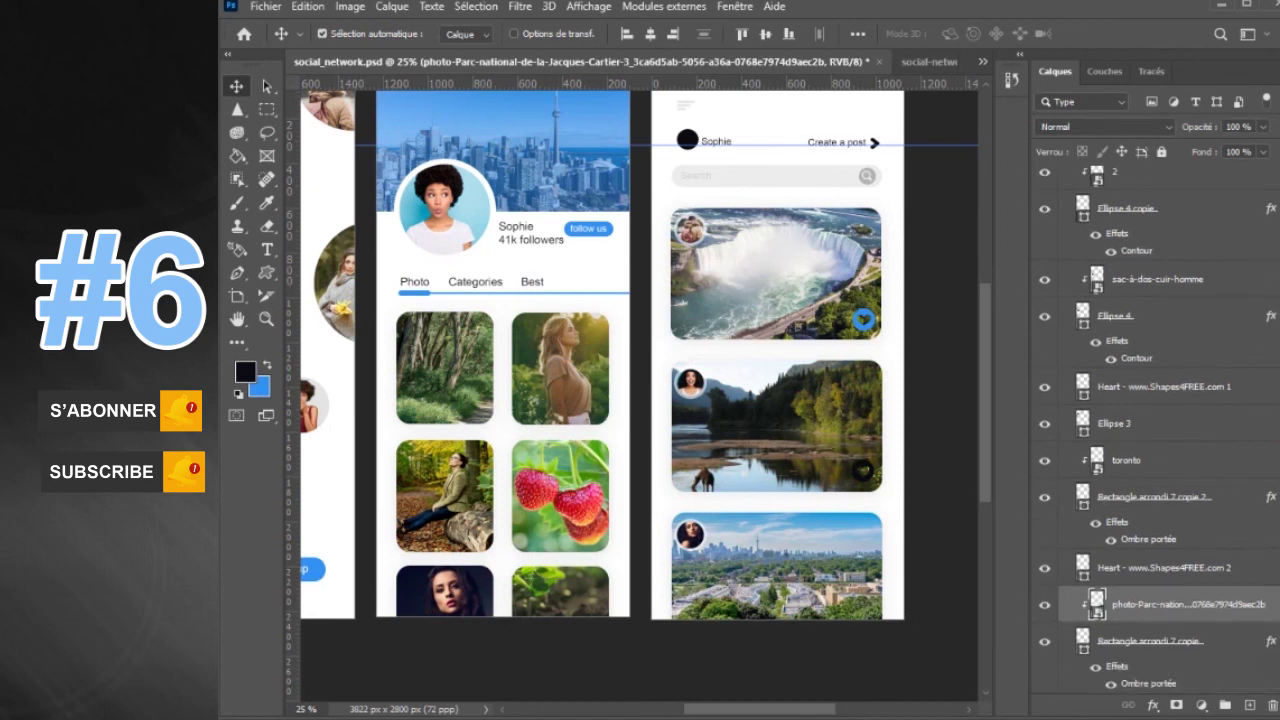
click(1161, 152)
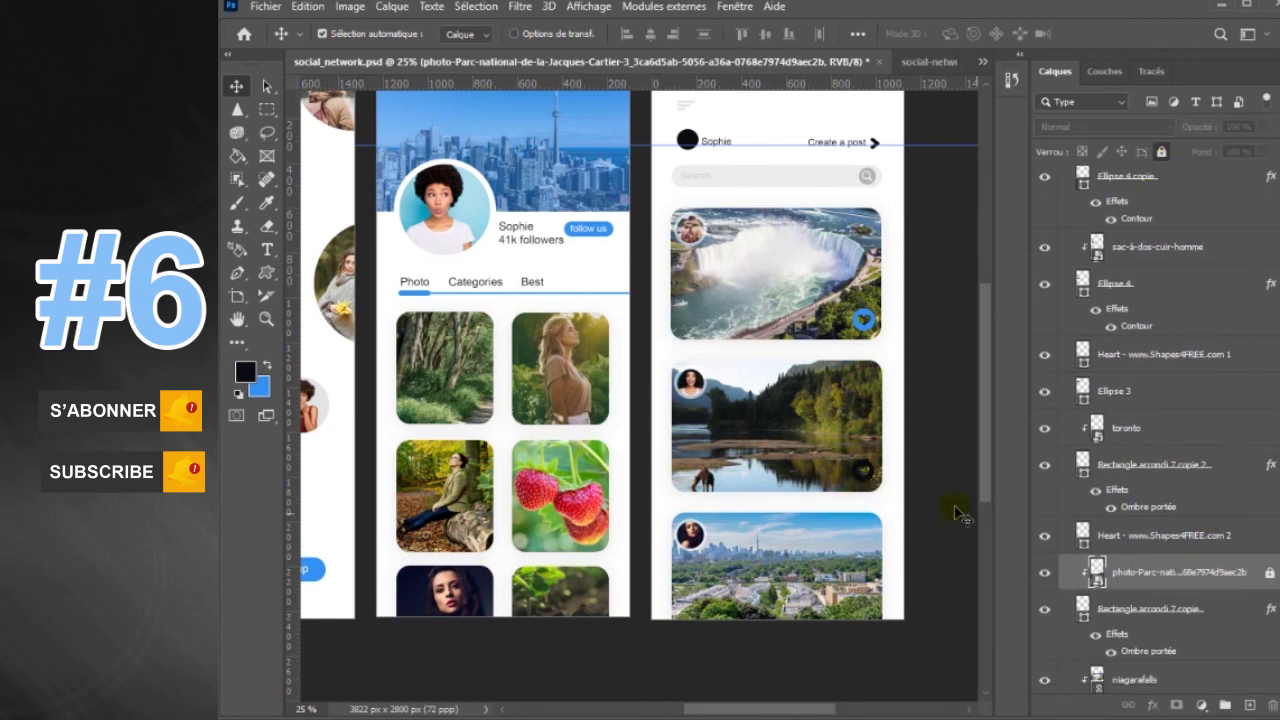
click(874, 486)
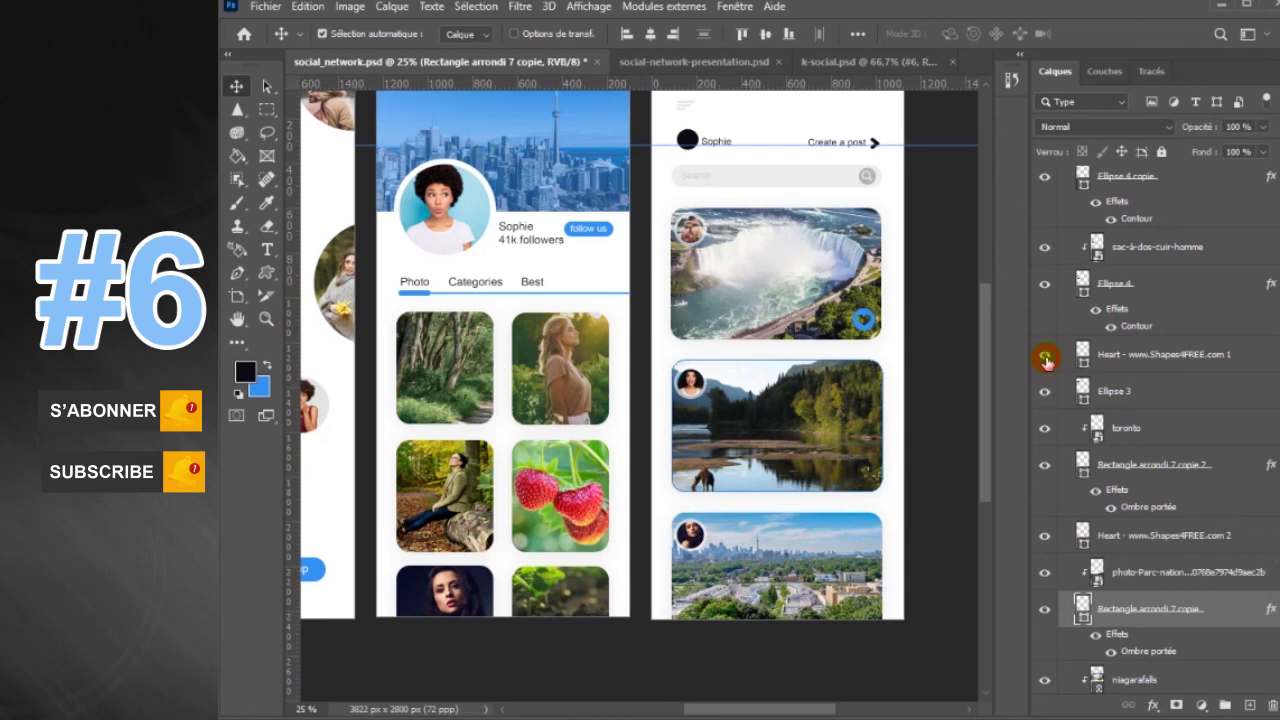
- Set the Heart 1 layer's fill to white in the Custom Shape options bar
click(1220, 354)
click(266, 272)
right_click(266, 272)
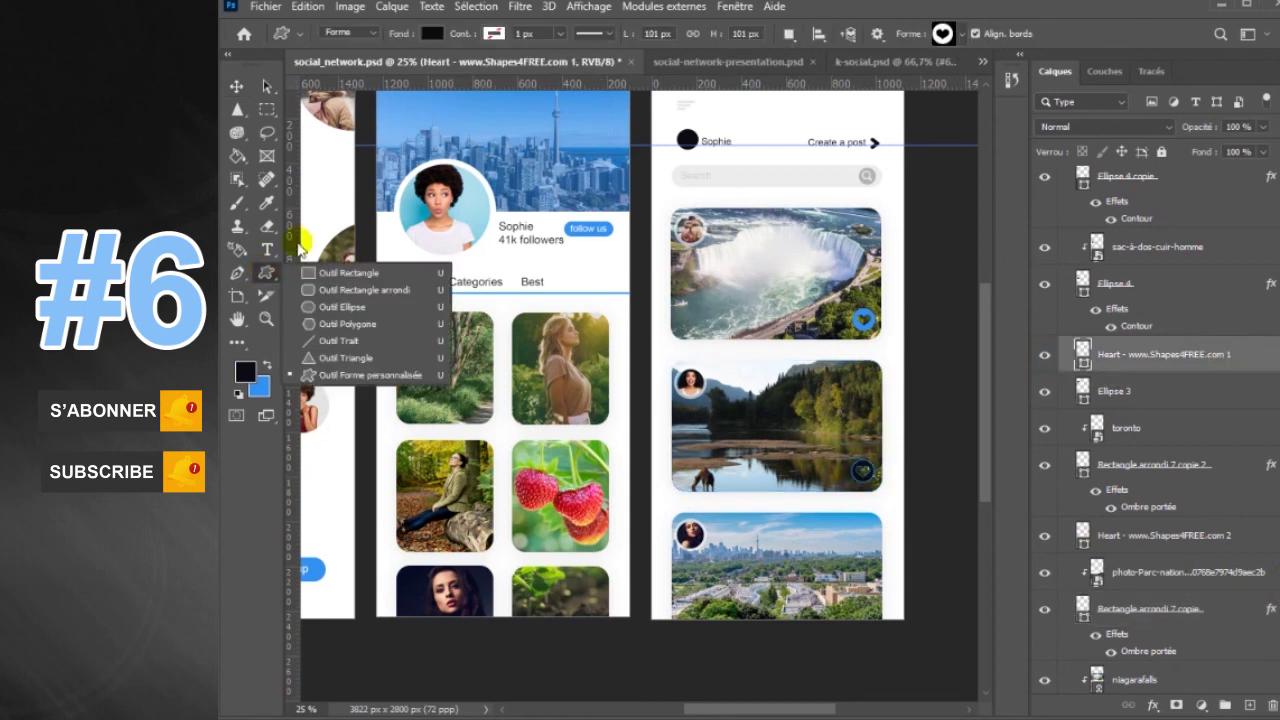
click(431, 33)
click(370, 124)
click(431, 33)
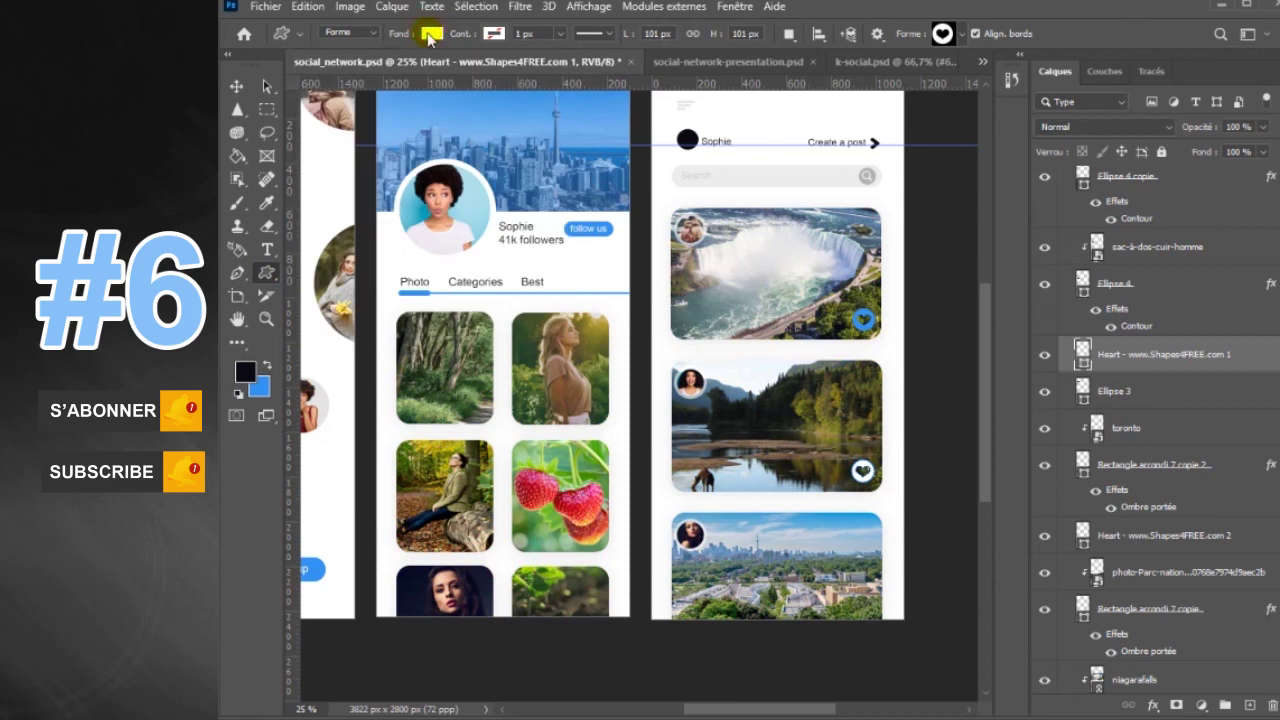